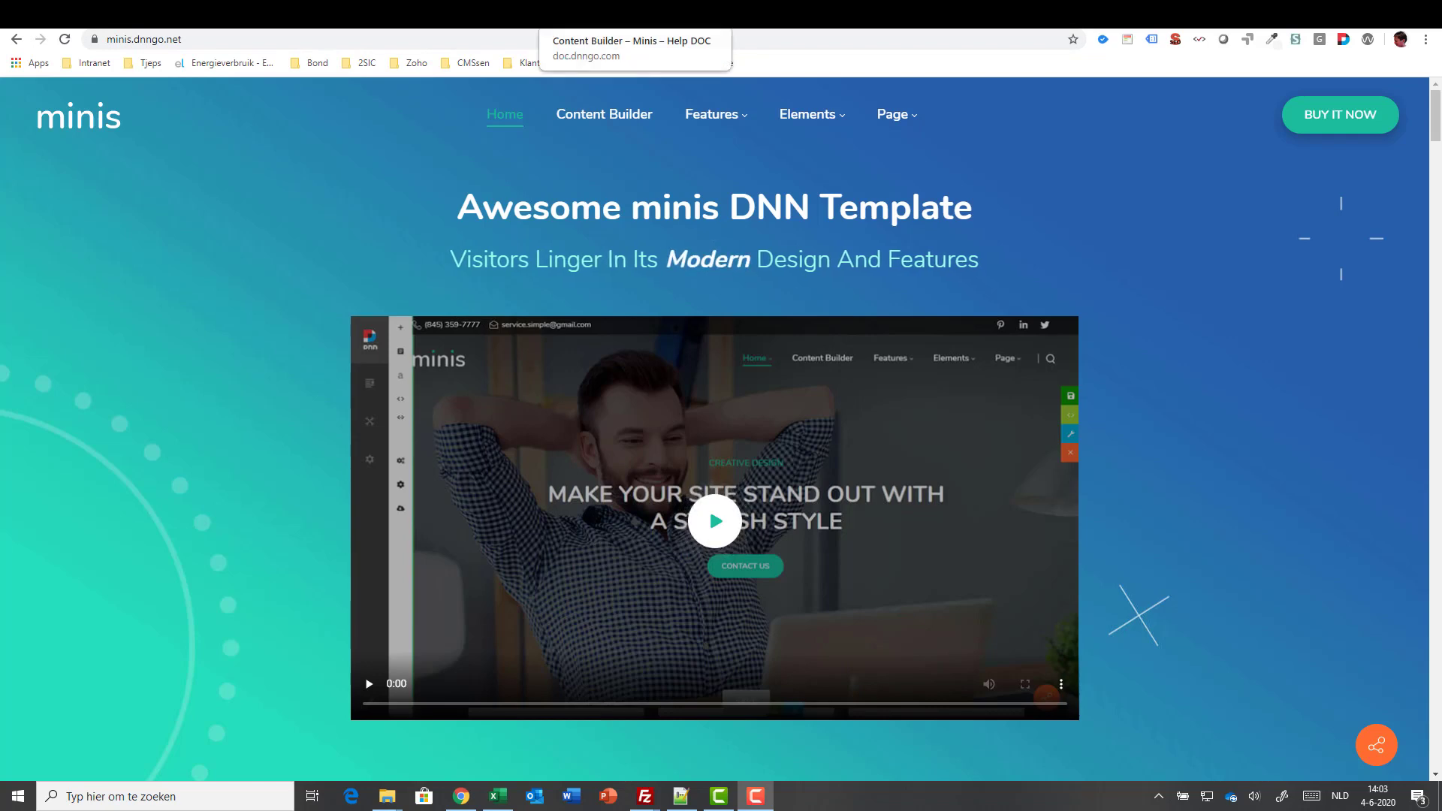
- Bring up the 'Content Builder – Minis – Help DOC' documentation page
left_click(584, 15)
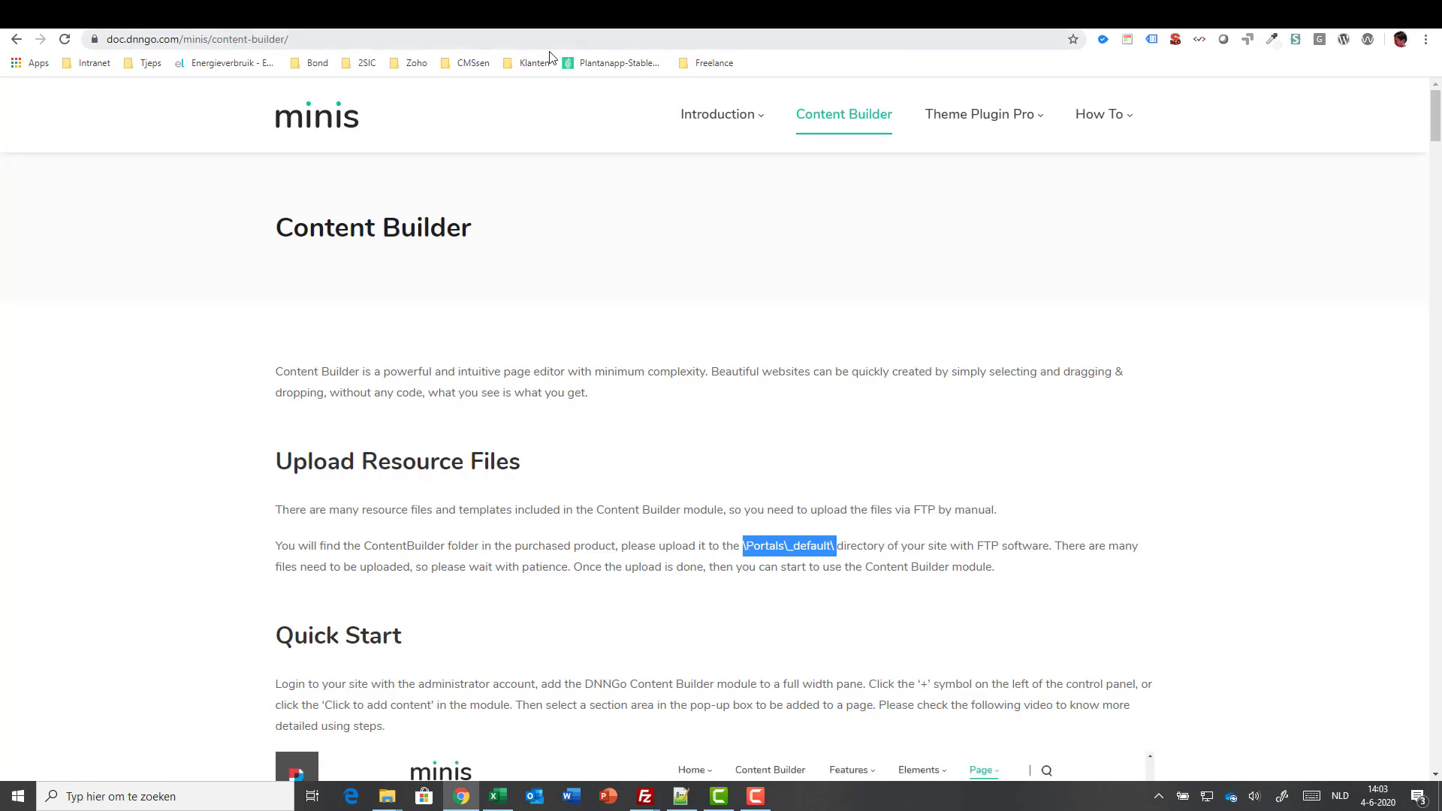
- Highlight 'ContentBuilder' and the '\Portals\_default\' upload directory in the Upload Resource Files instructions, then go to FileZilla
left_click(309, 39)
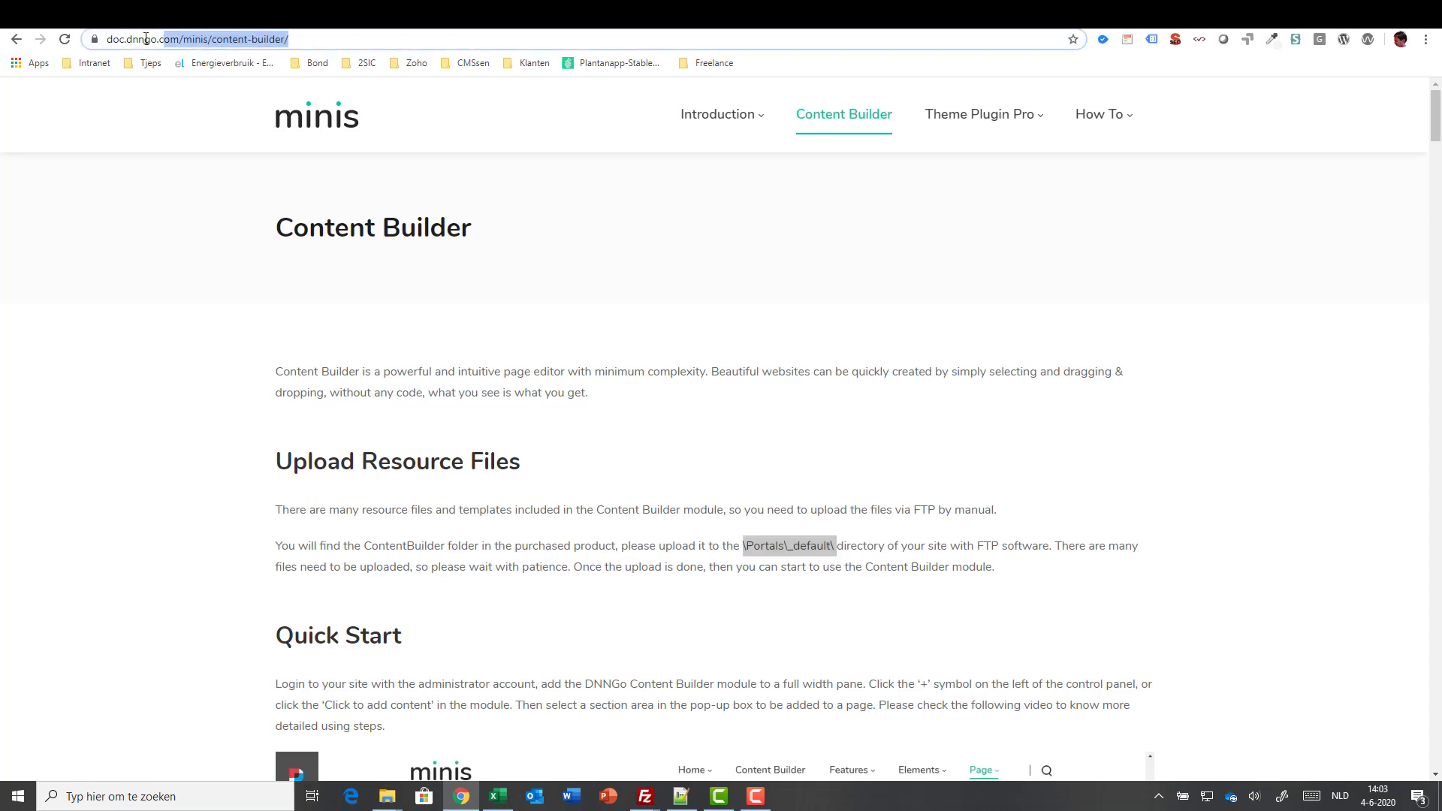
left_click(315, 39)
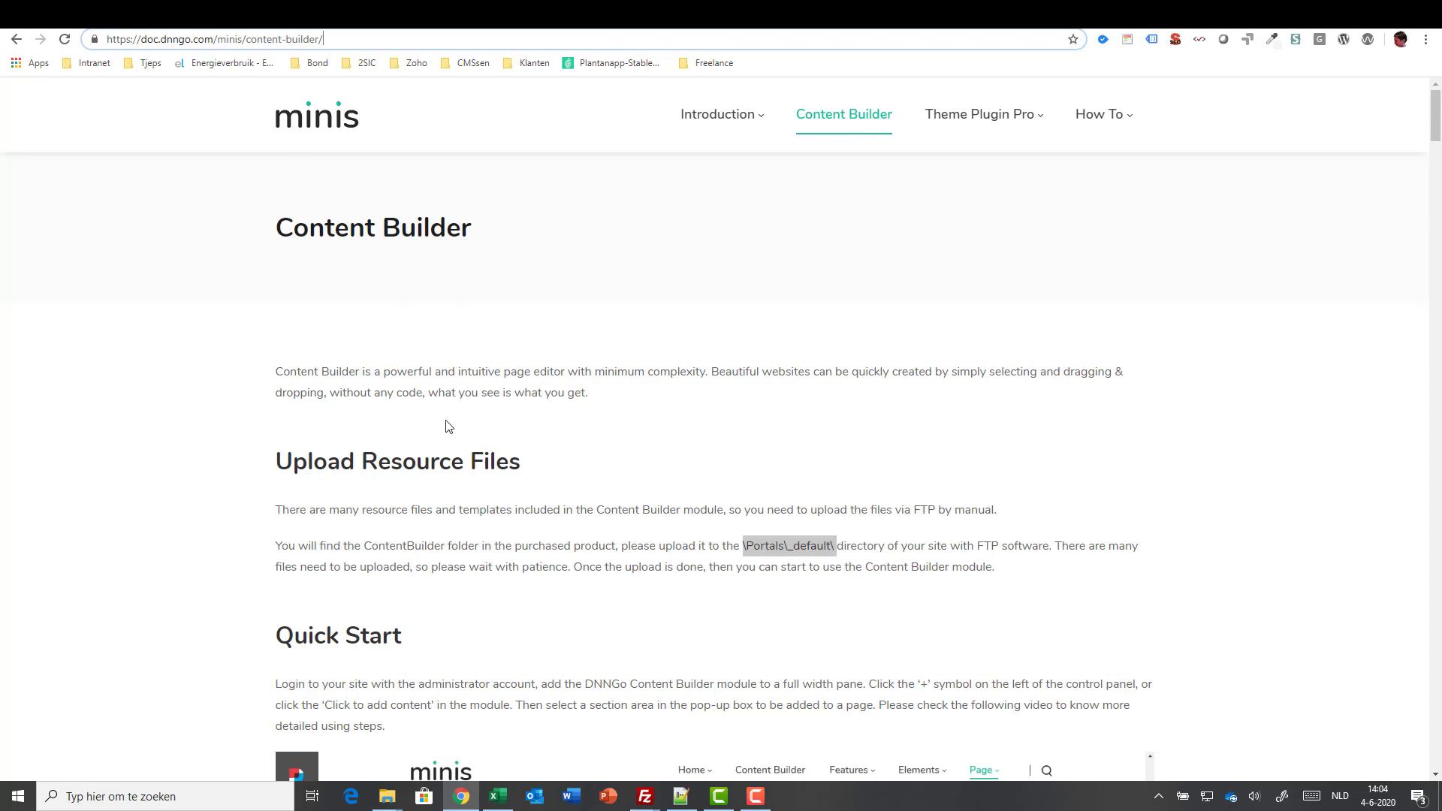
left_click(746, 548)
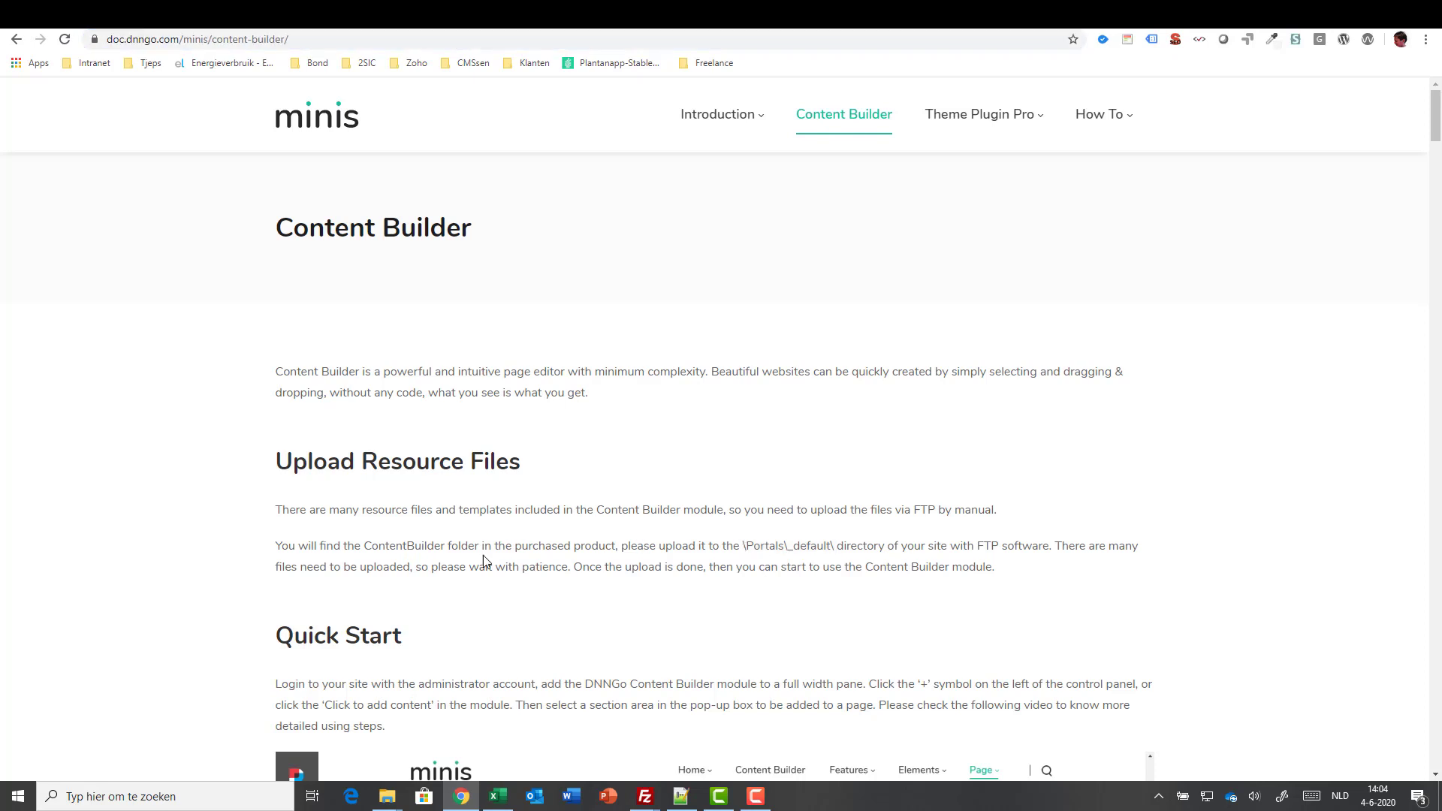
left_click_drag(365, 547, 449, 548)
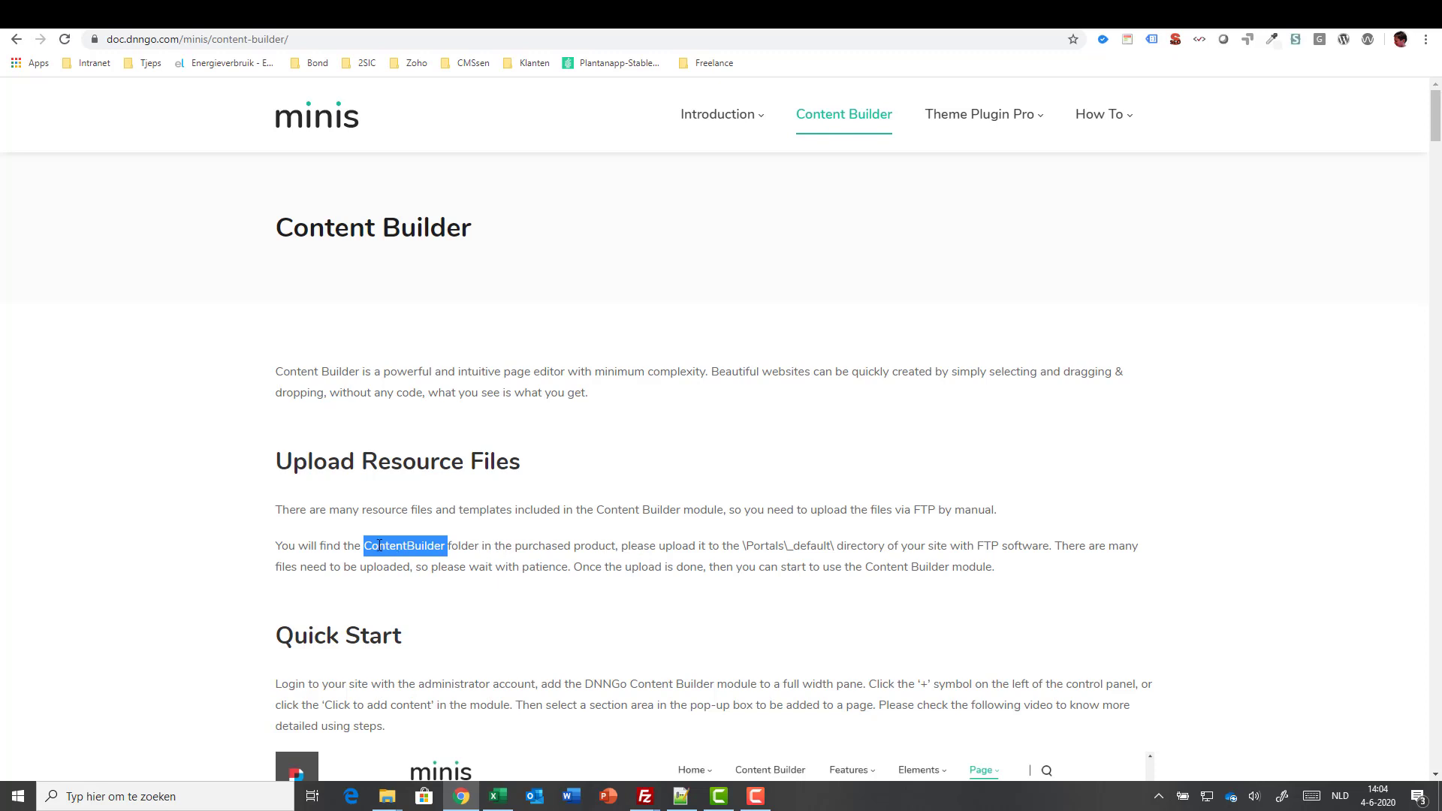
left_click_drag(743, 546, 832, 545)
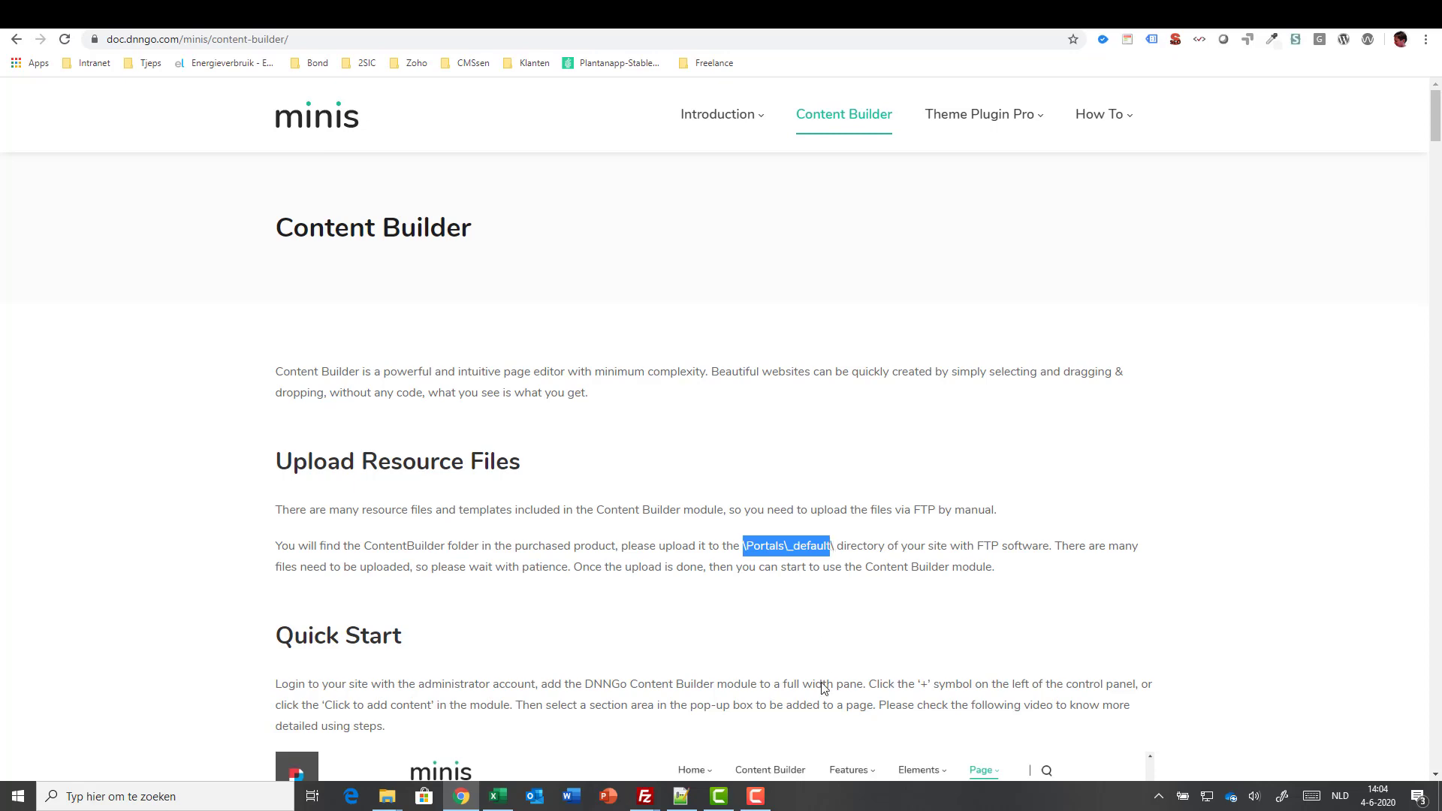
key("alt+Tab")
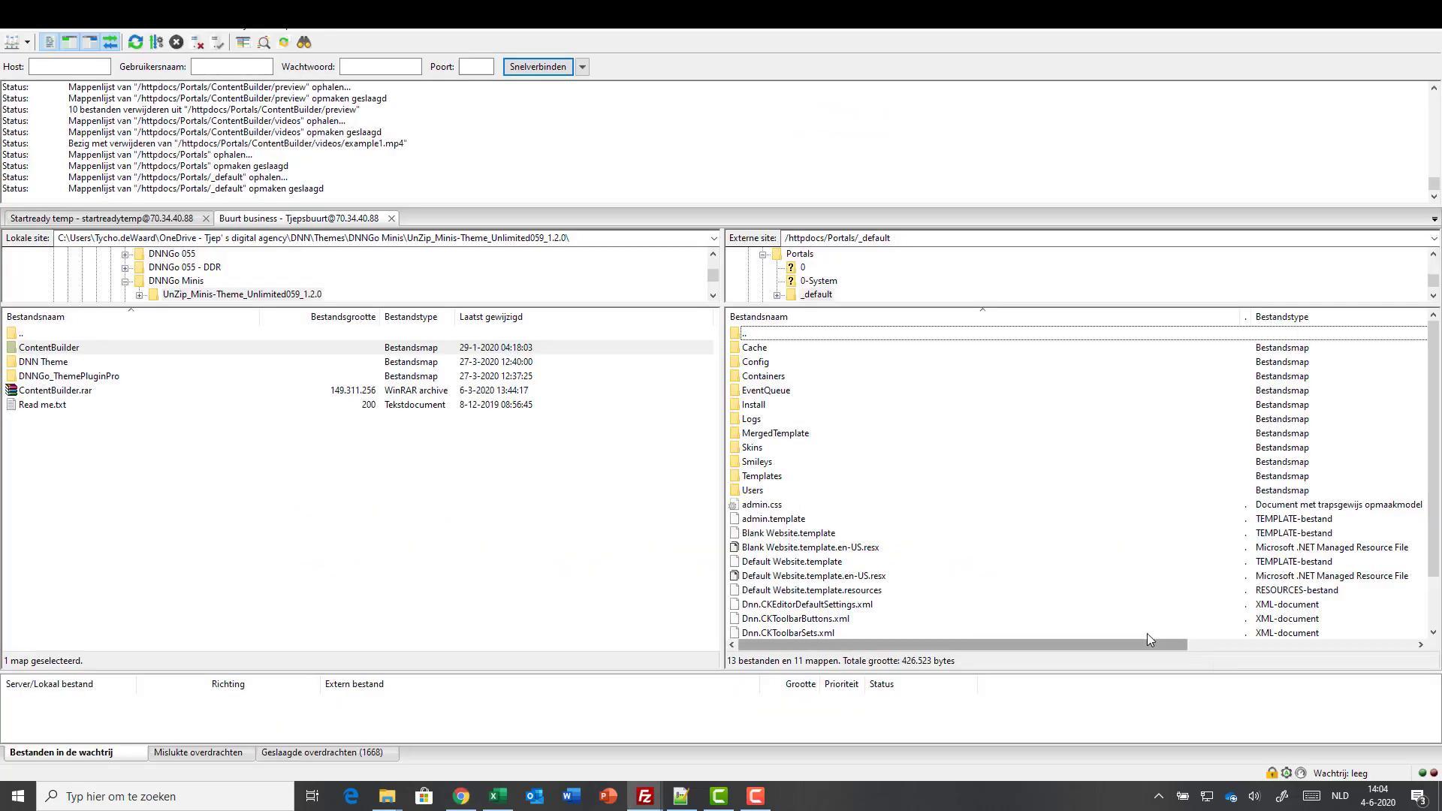
- Upload the local ContentBuilder folder to /httpdocs/Portals/_default, accepting the server certificate twice, then return to Chrome
left_click(900, 238)
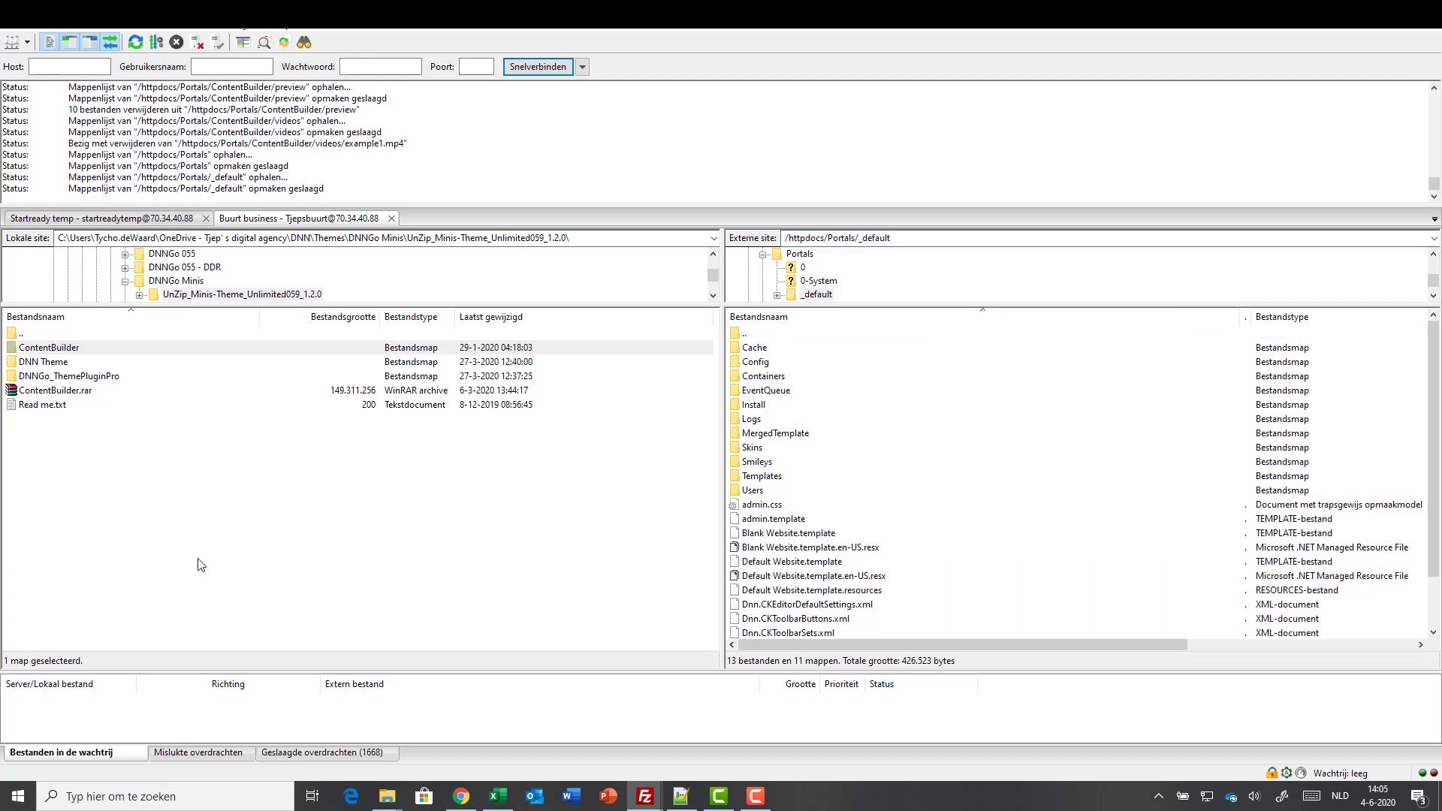
right_click(75, 349)
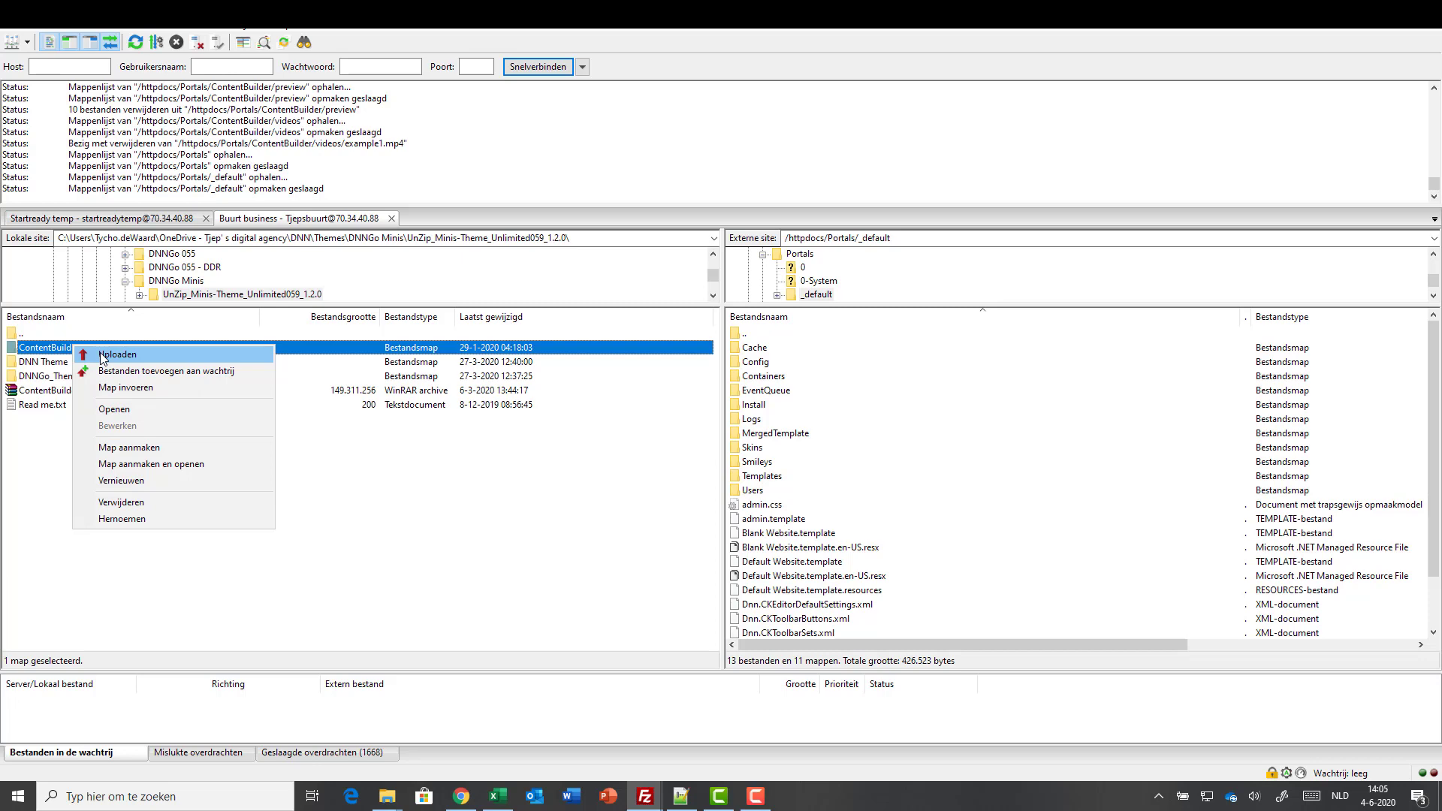
left_click(103, 356)
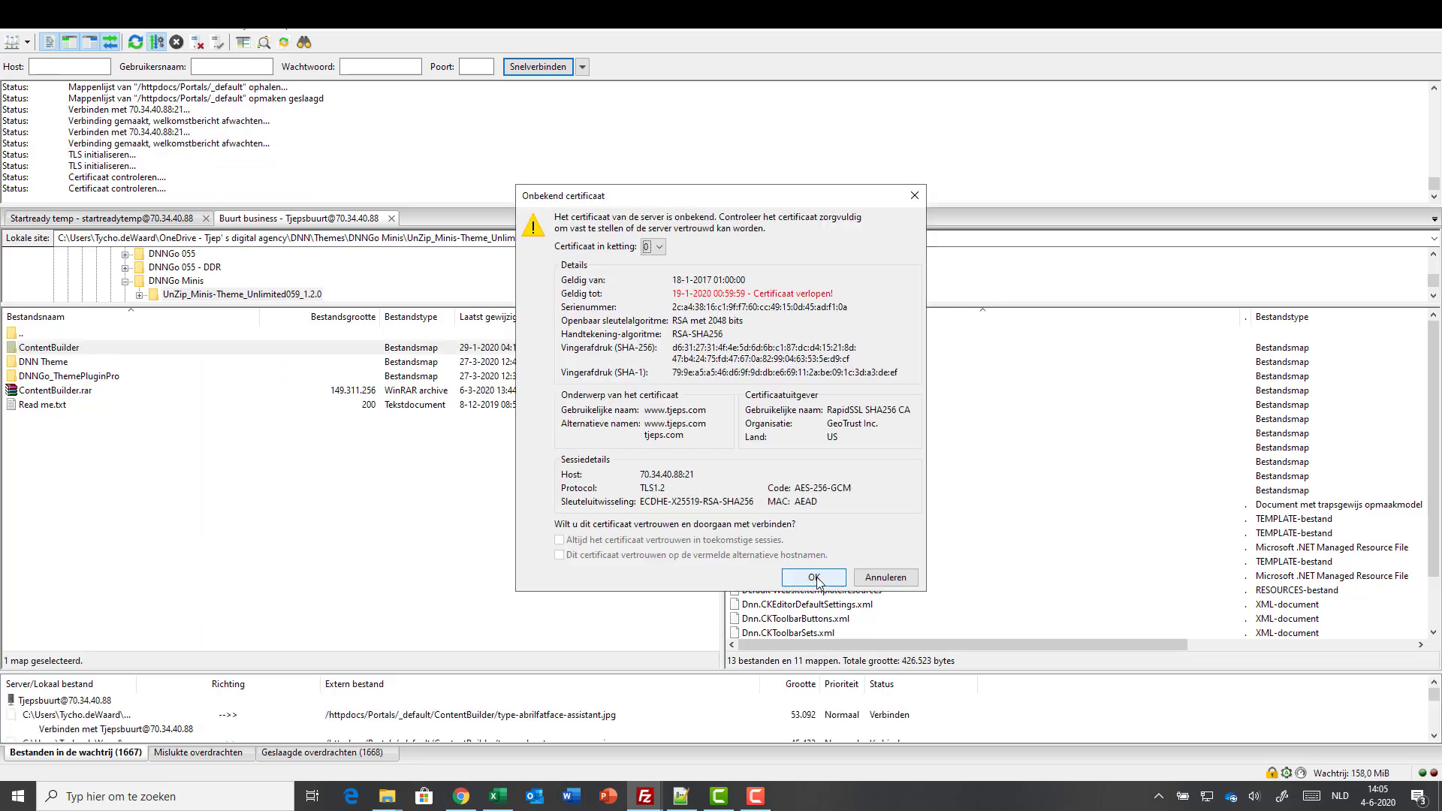
left_click(814, 578)
left_click(815, 578)
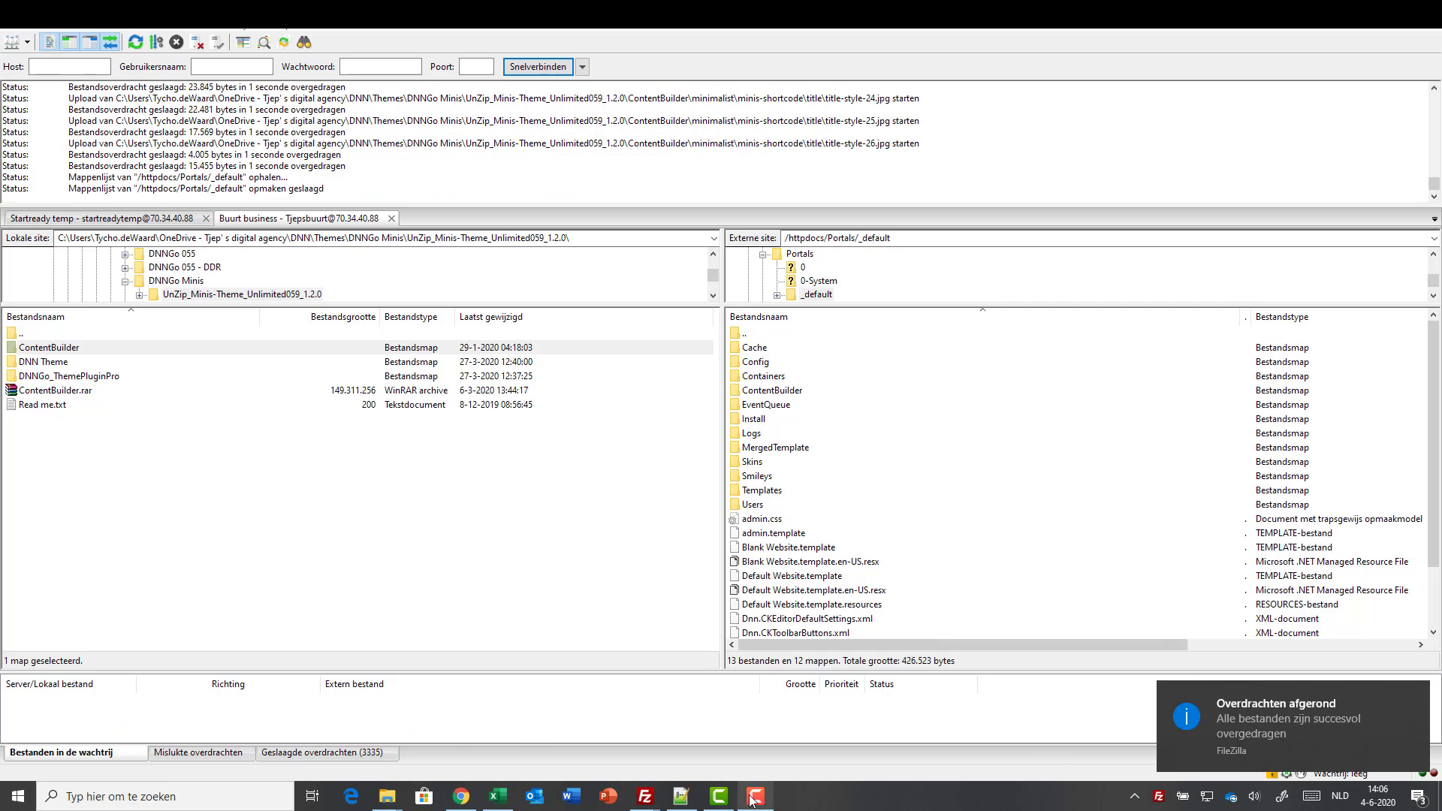
left_click(752, 801)
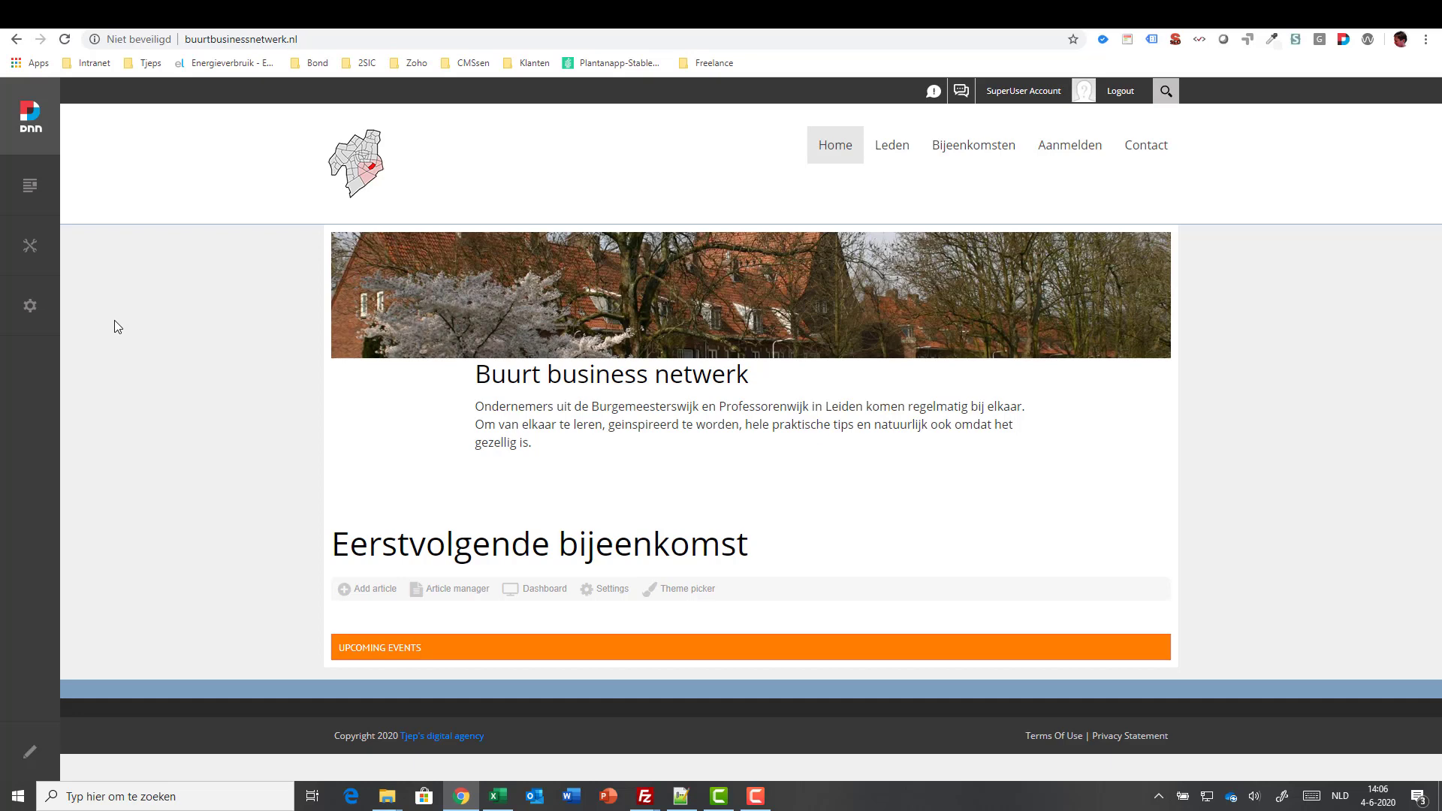
- Install the DNNGo_ThemePluginPro_02.04.01.PA.zip extension package from Settings > Extensions
mouse_move(30, 306)
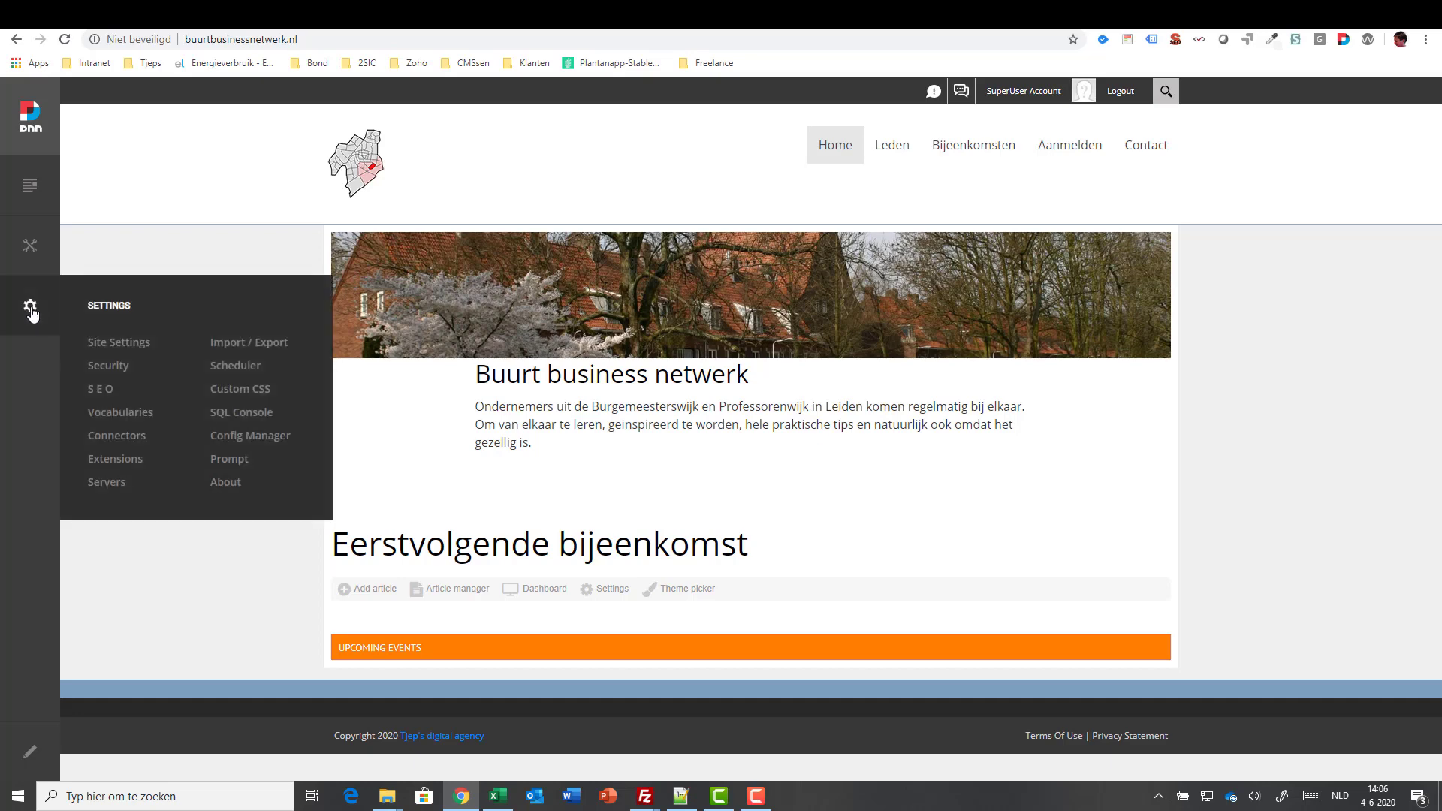
left_click(116, 459)
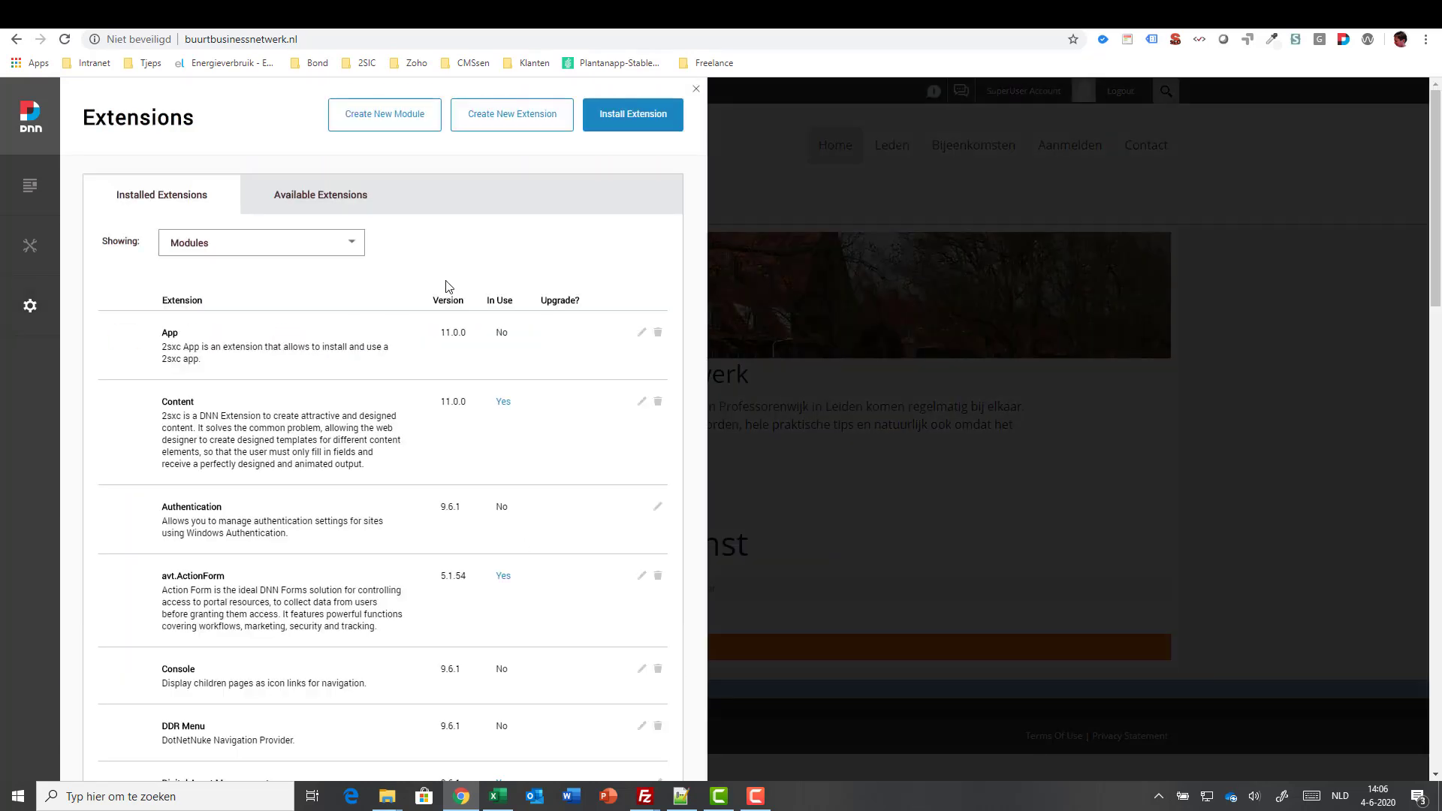
left_click(637, 120)
left_click(409, 306)
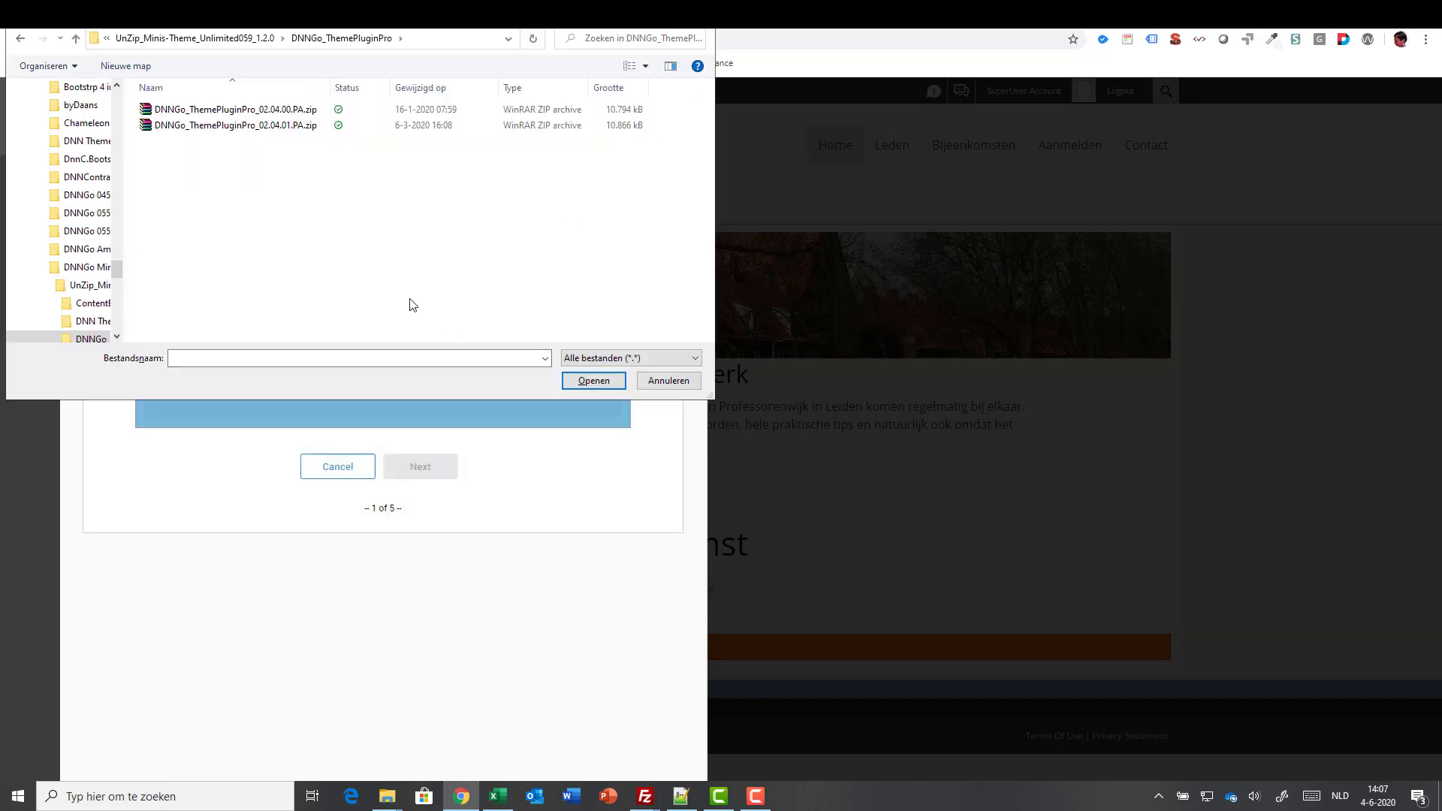
left_click(232, 129)
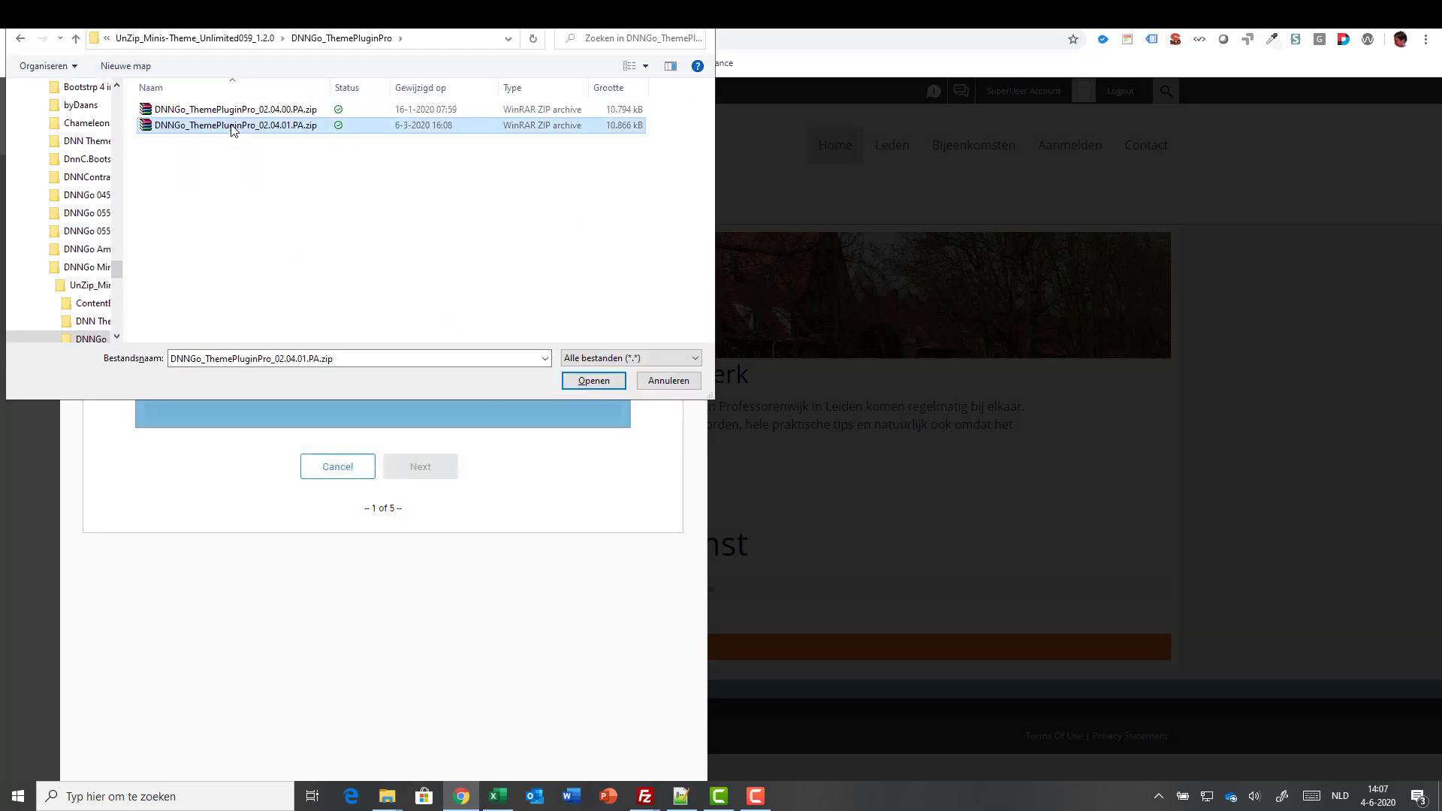
left_click(593, 381)
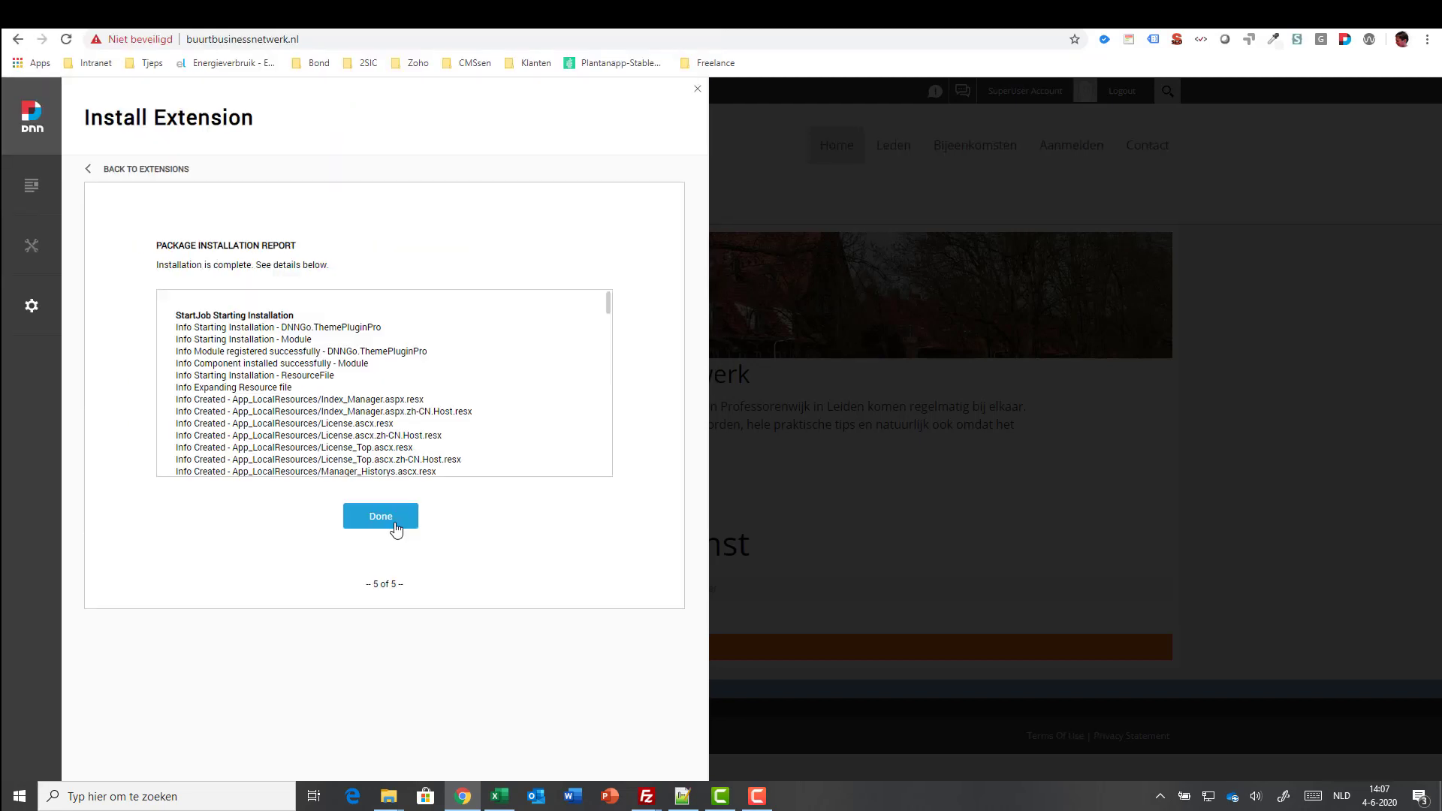
left_click(396, 530)
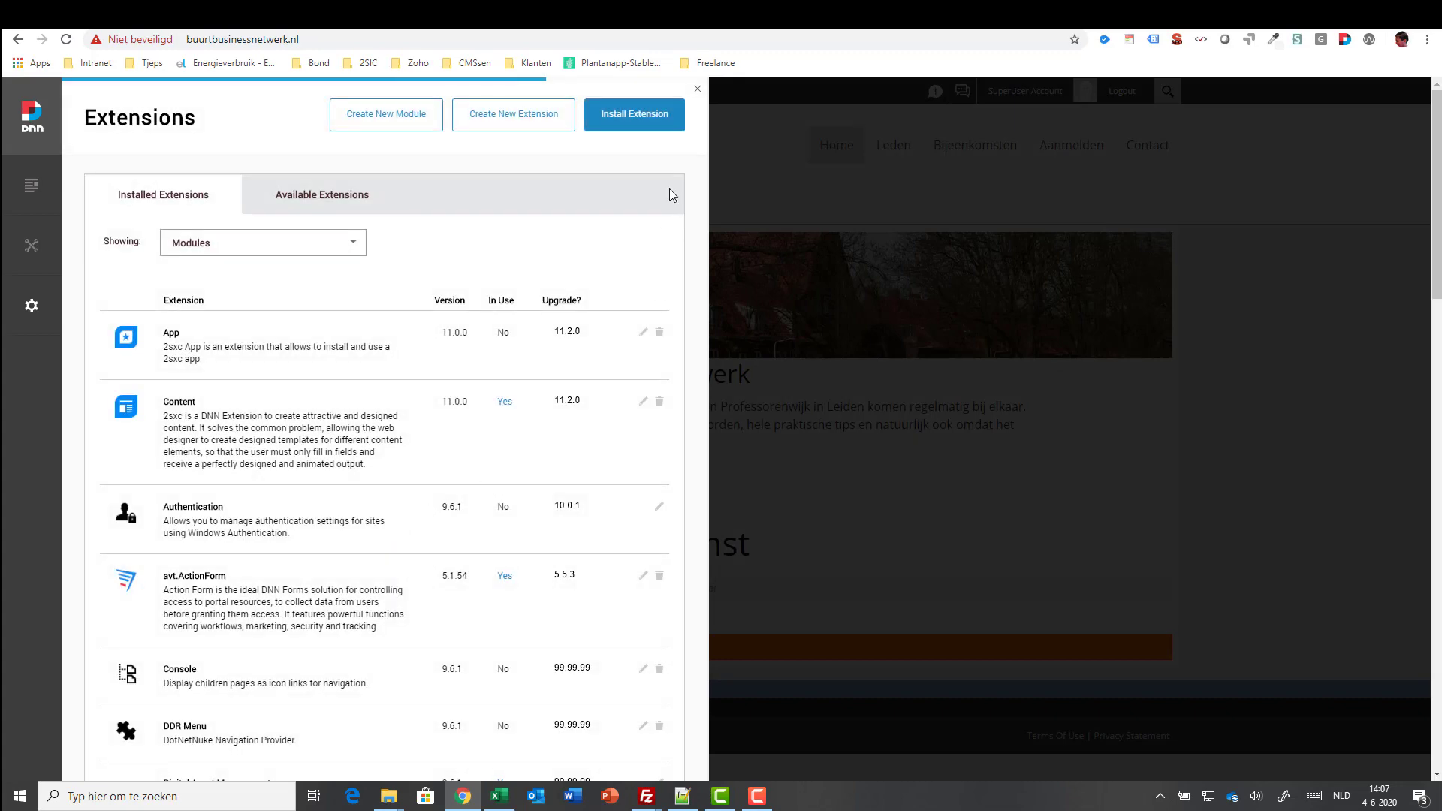
- Install the minis theme package, then close the Extensions panel
left_click(635, 120)
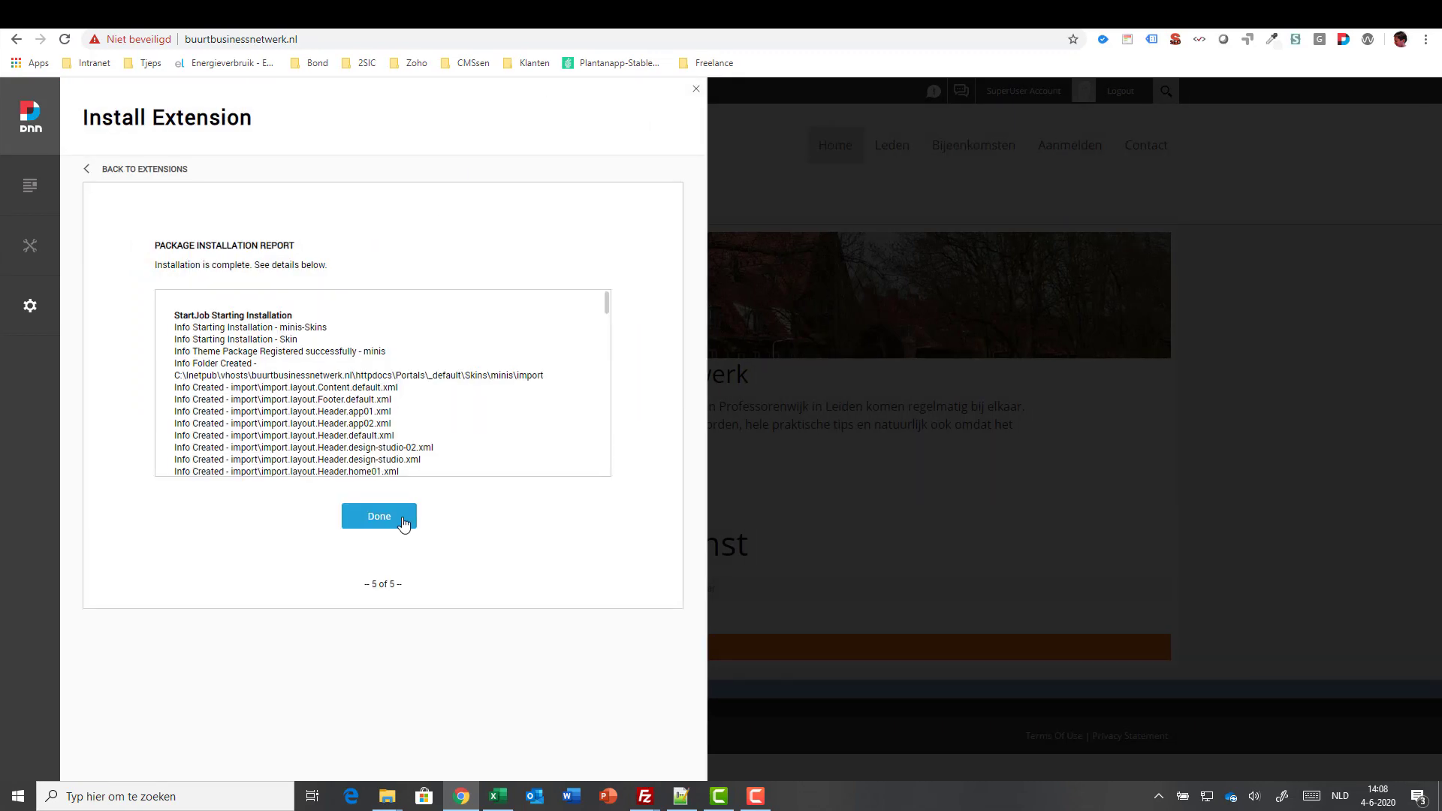
left_click(404, 524)
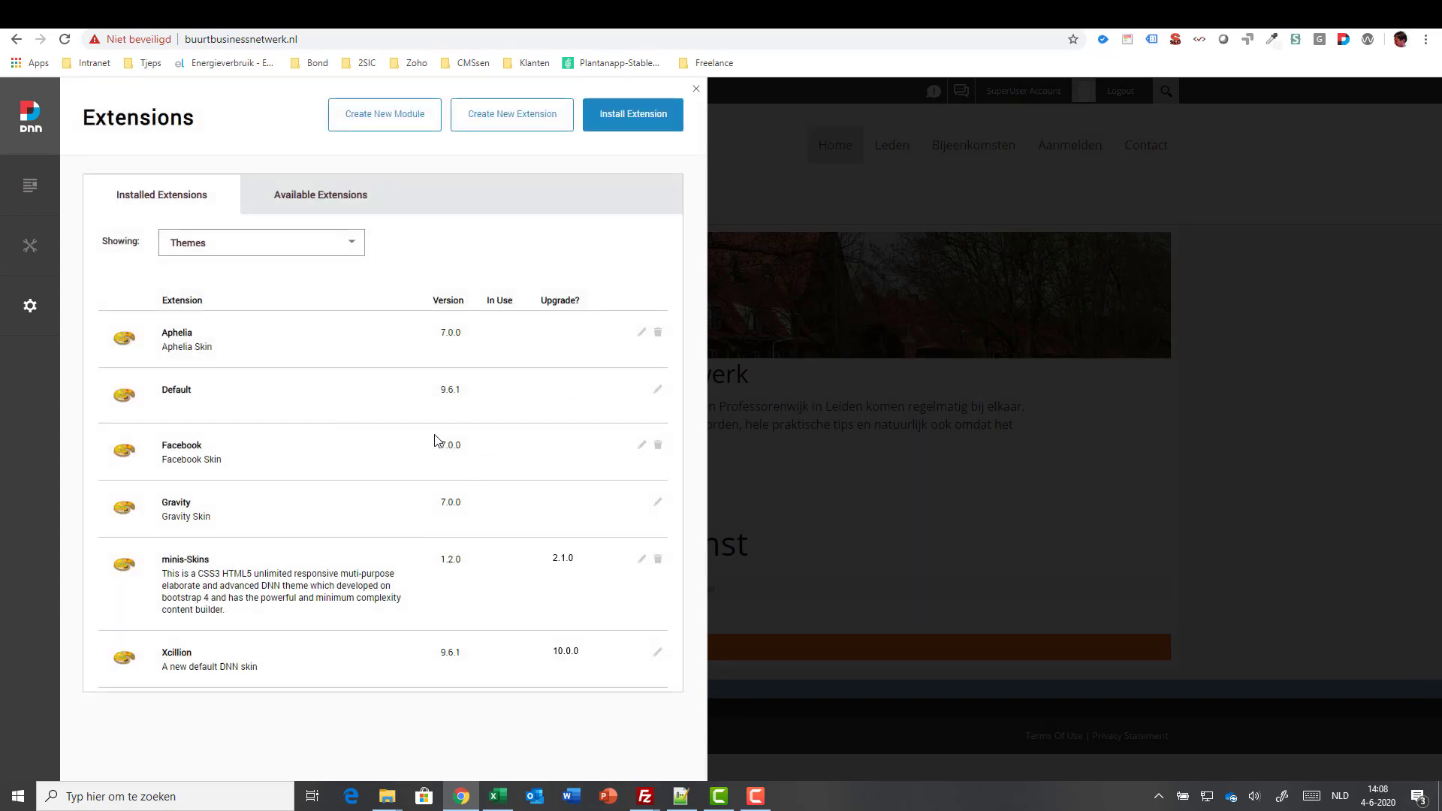
left_click(697, 88)
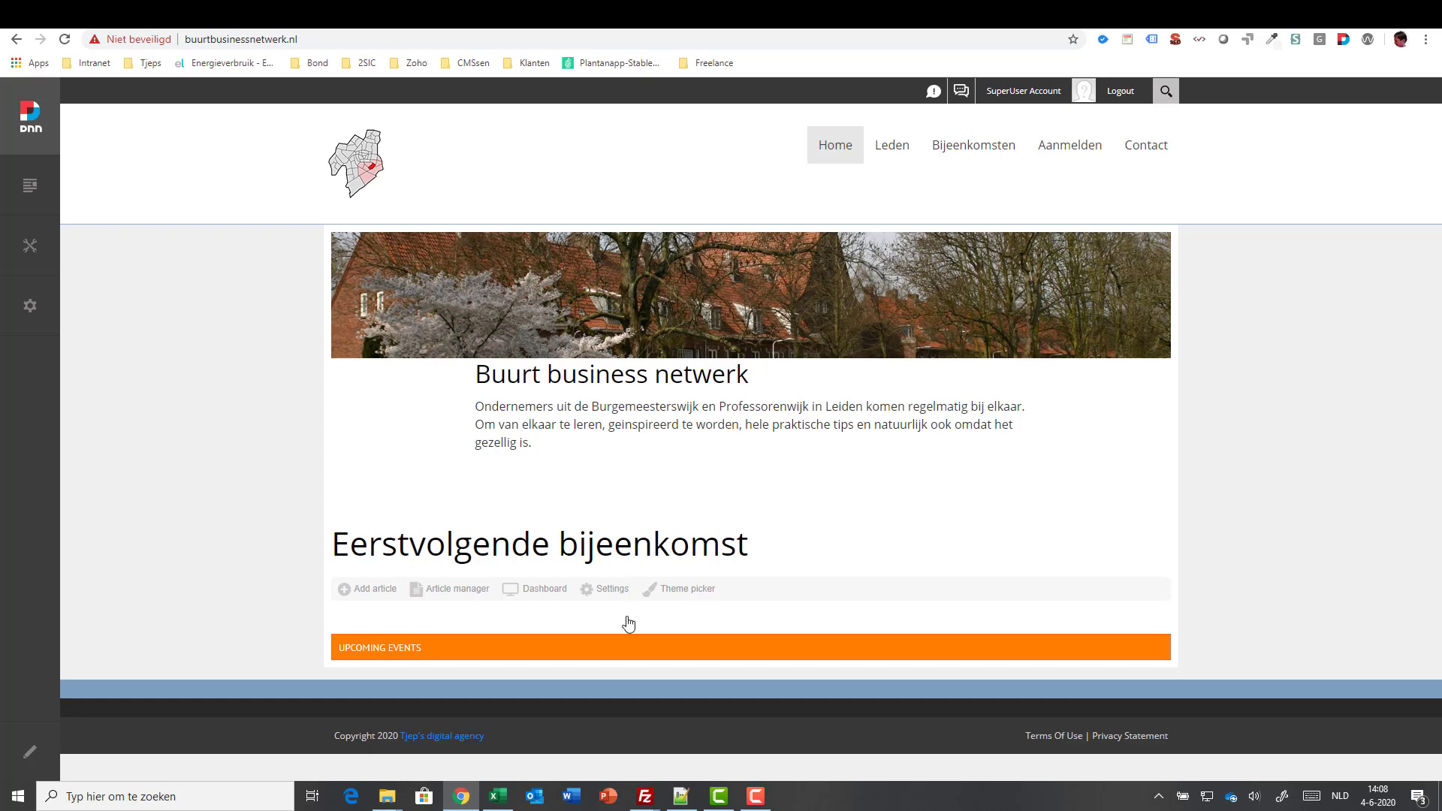
- Scroll through the restyled homepage with its blue Home banner, then go to the ThemePluginPro Header Layouts page
left_click(755, 799)
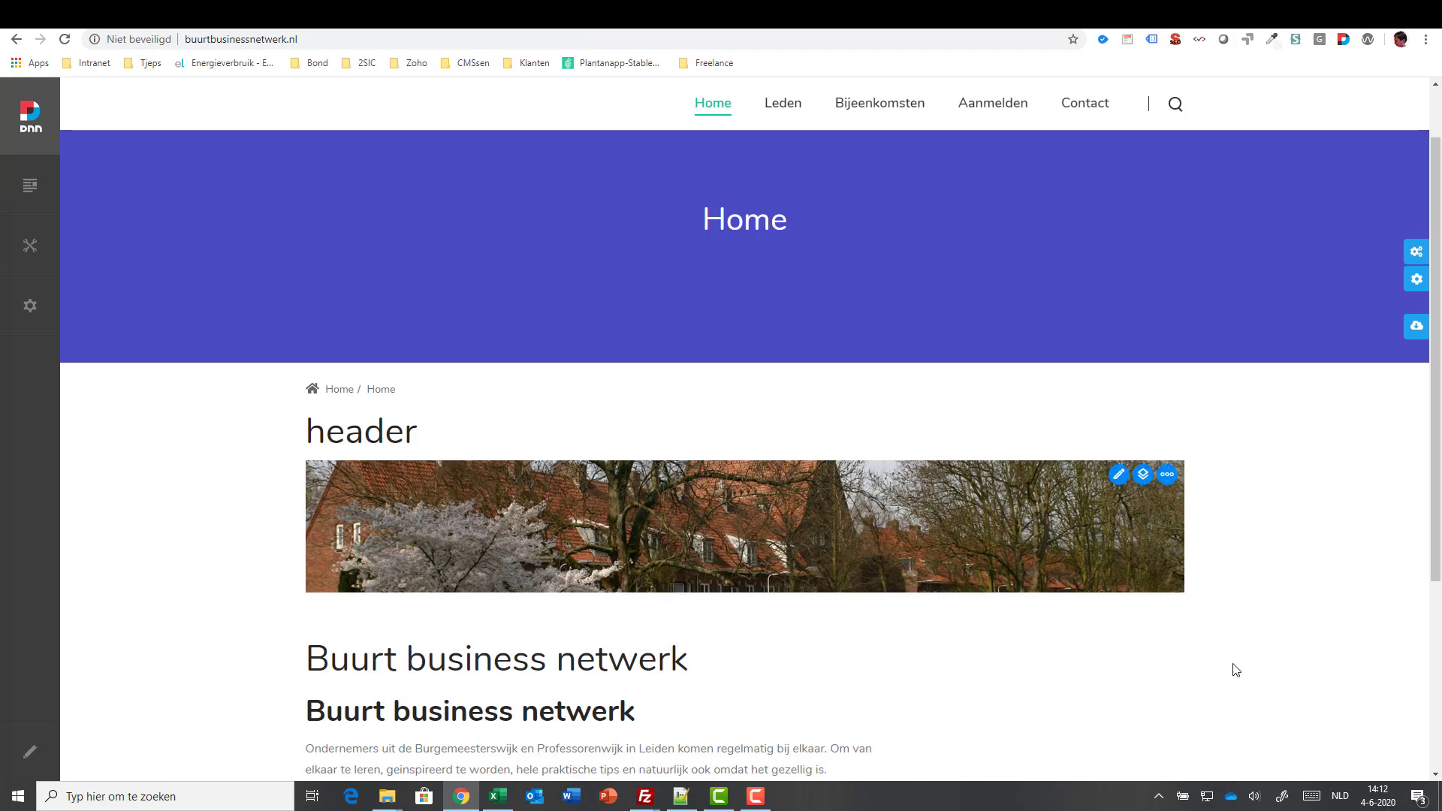
scroll(1248, 592, "down", 2)
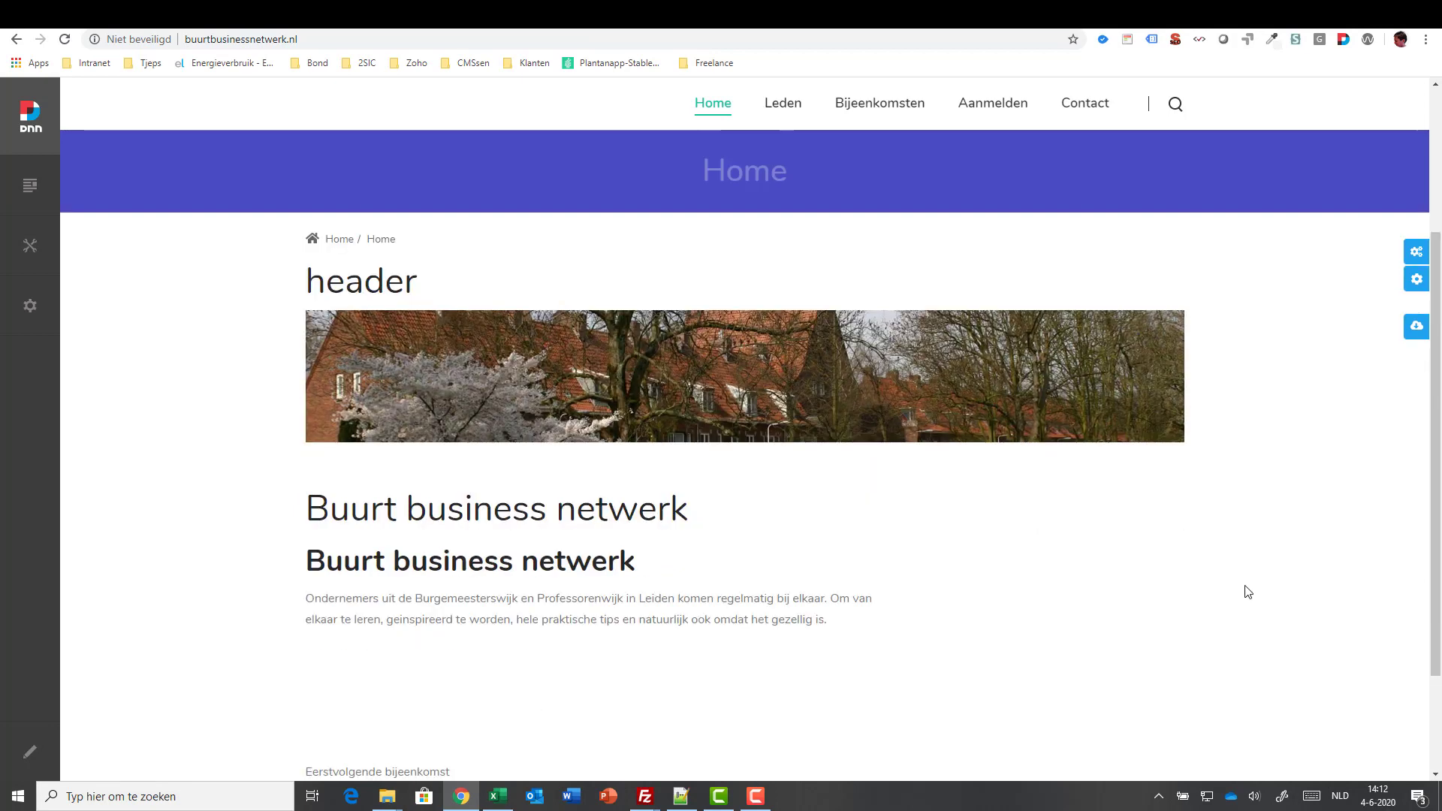
scroll(1248, 592, "up", 1)
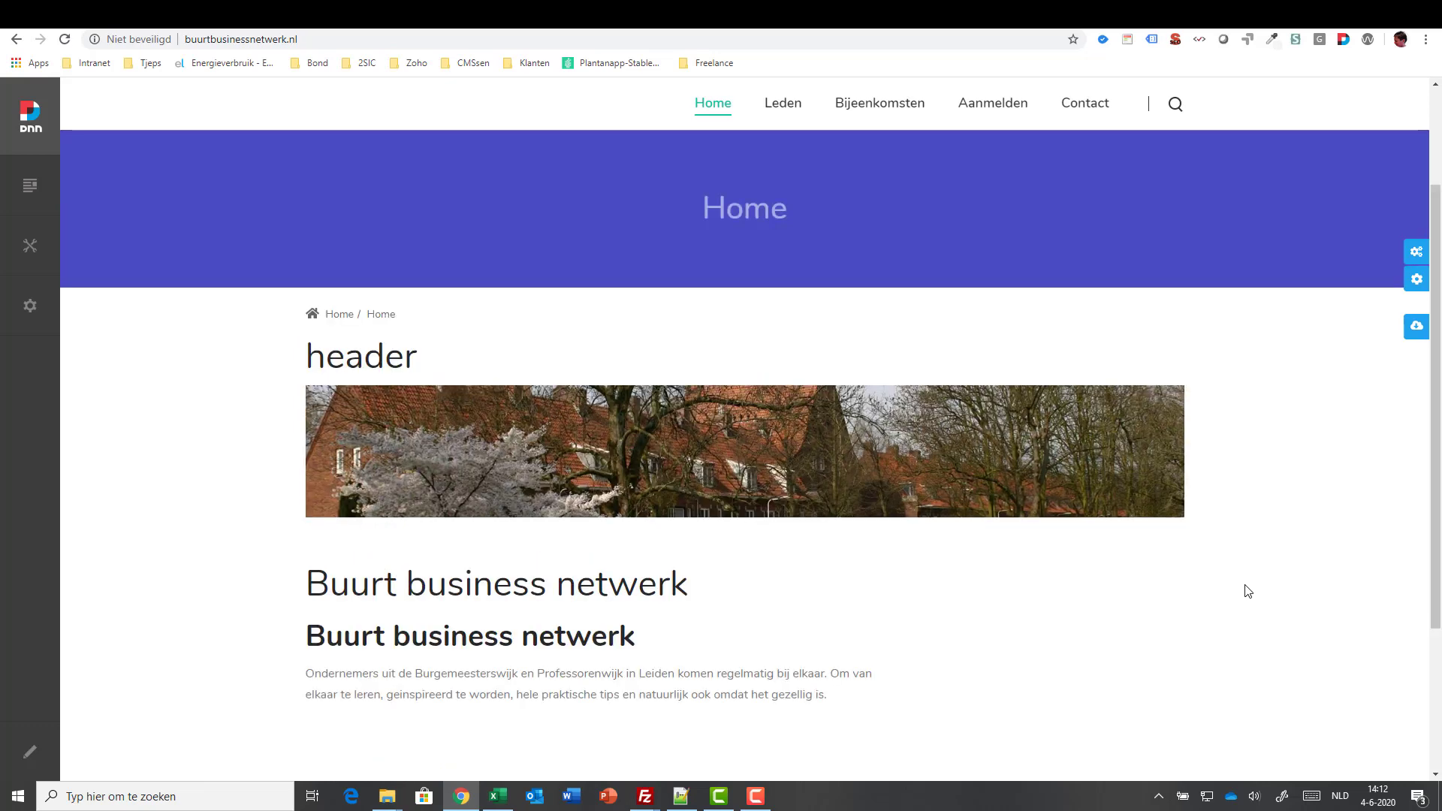
scroll(1248, 592, "up", 2)
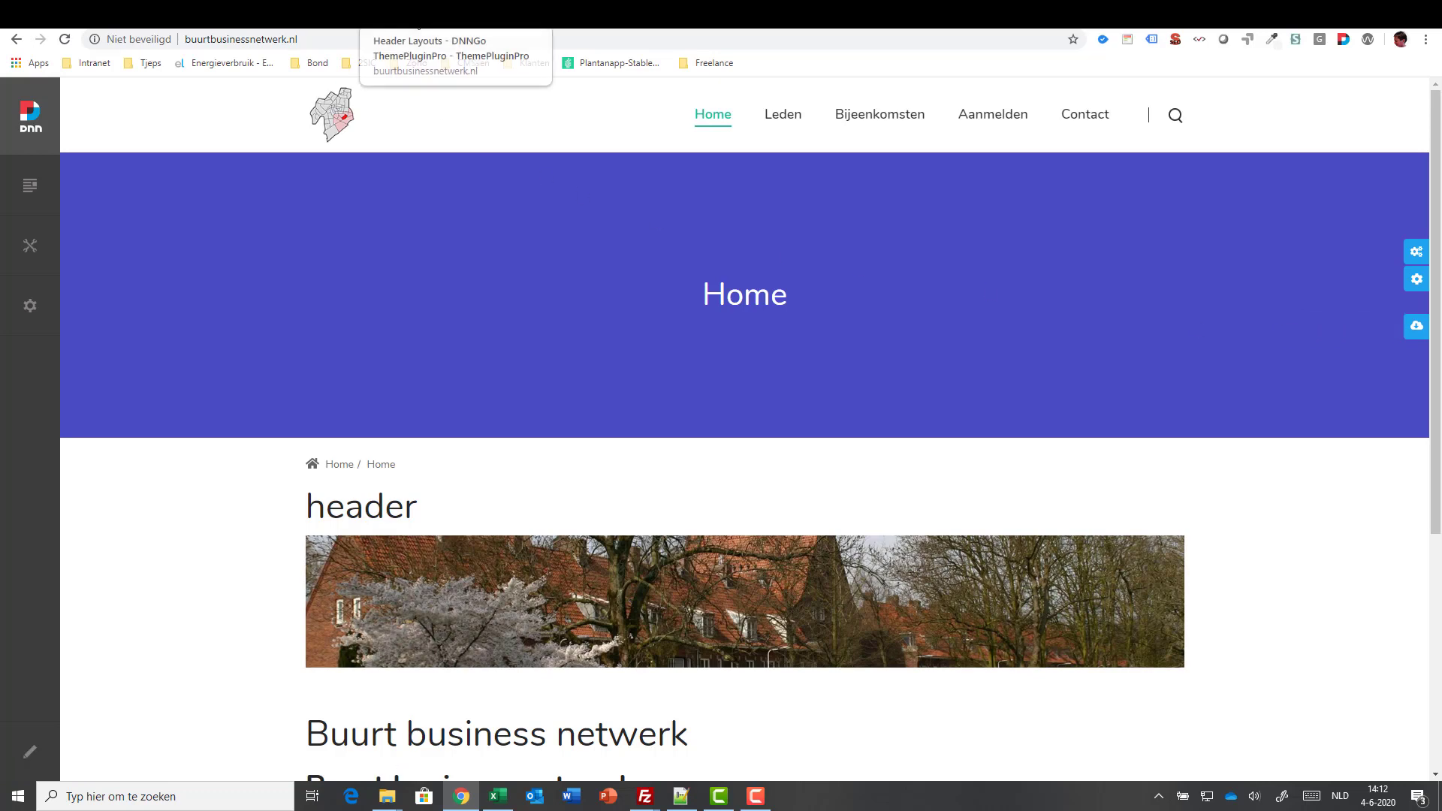
left_click(418, 27)
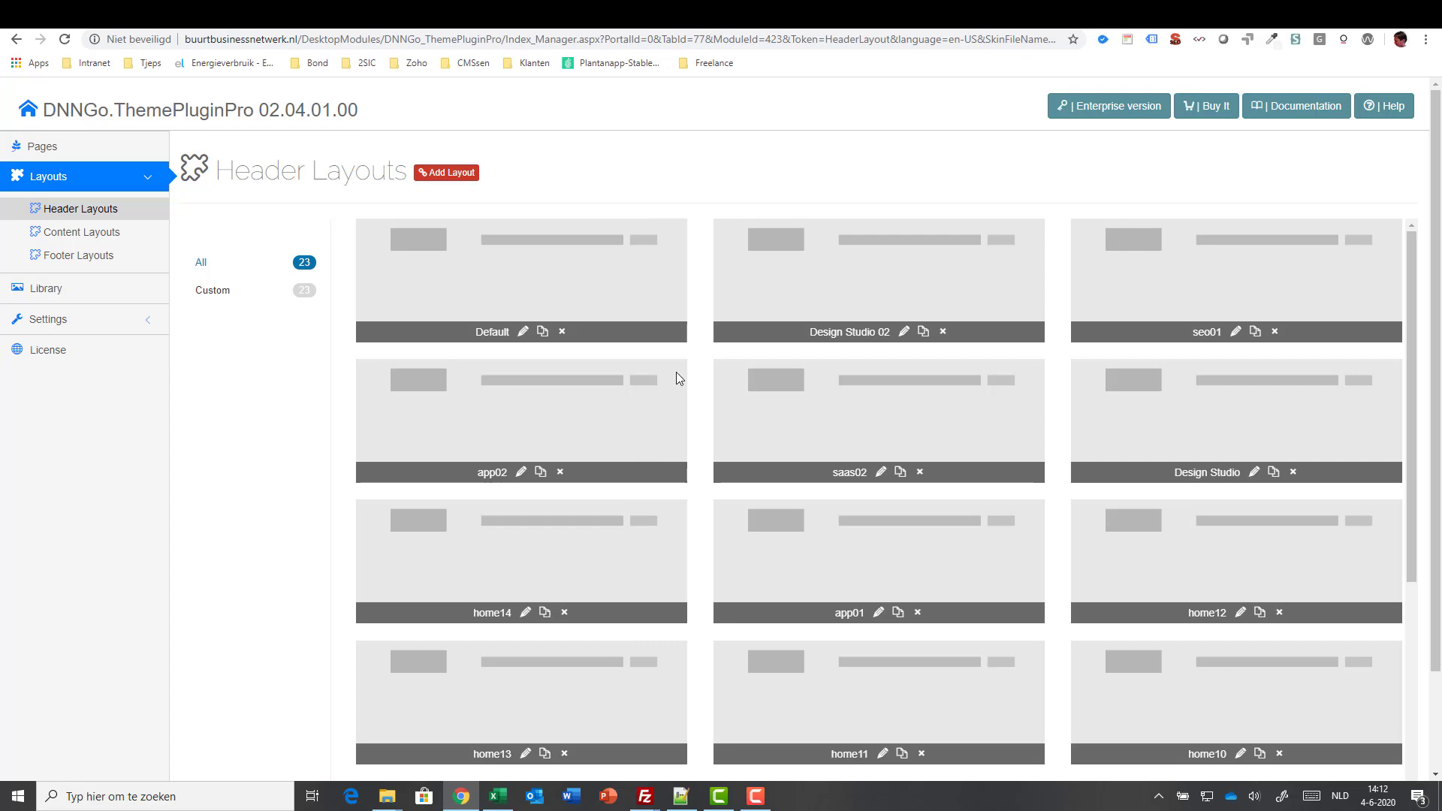
- Delete the app02 and saas02 header layouts, then open the Default content layout for editing
left_click(84, 233)
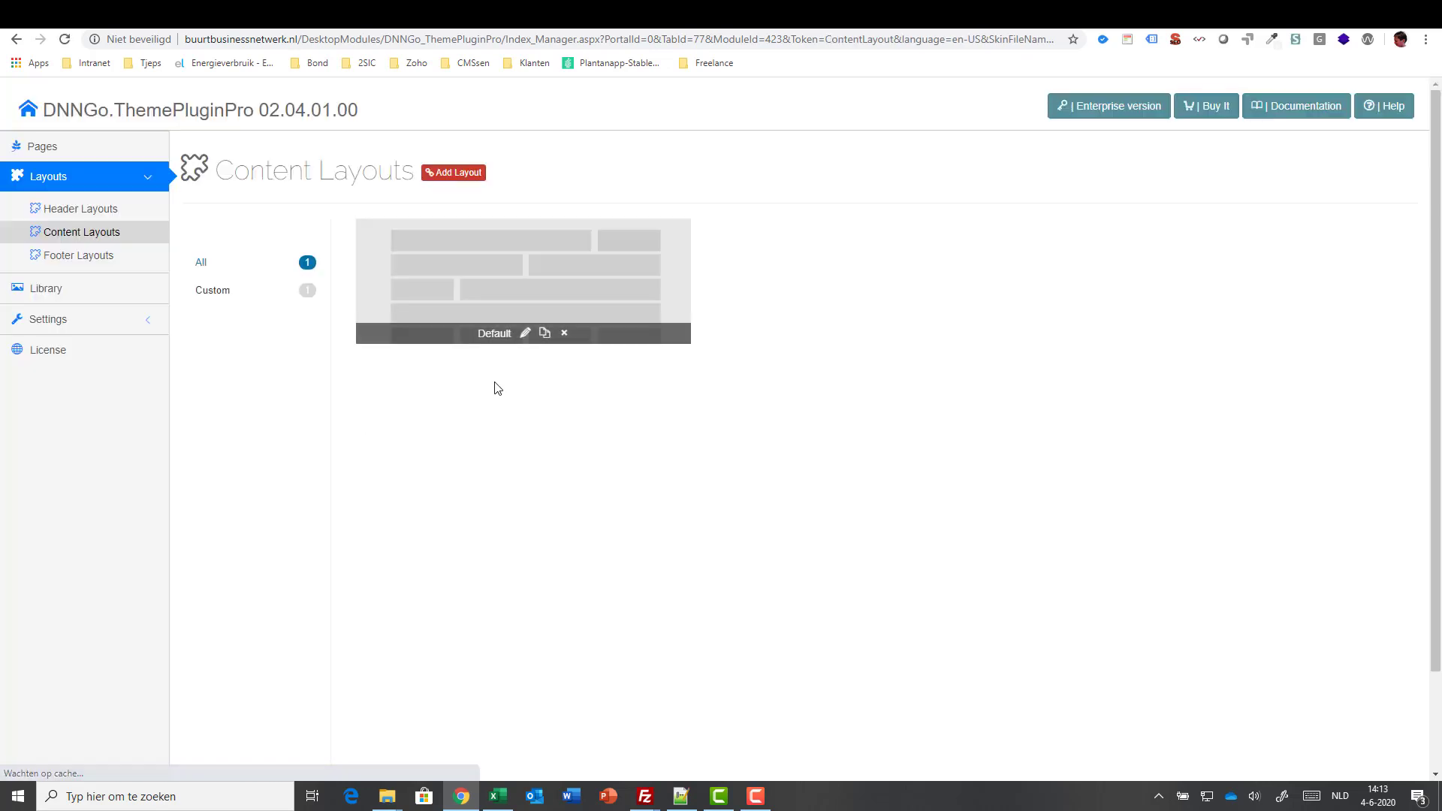
left_click(78, 208)
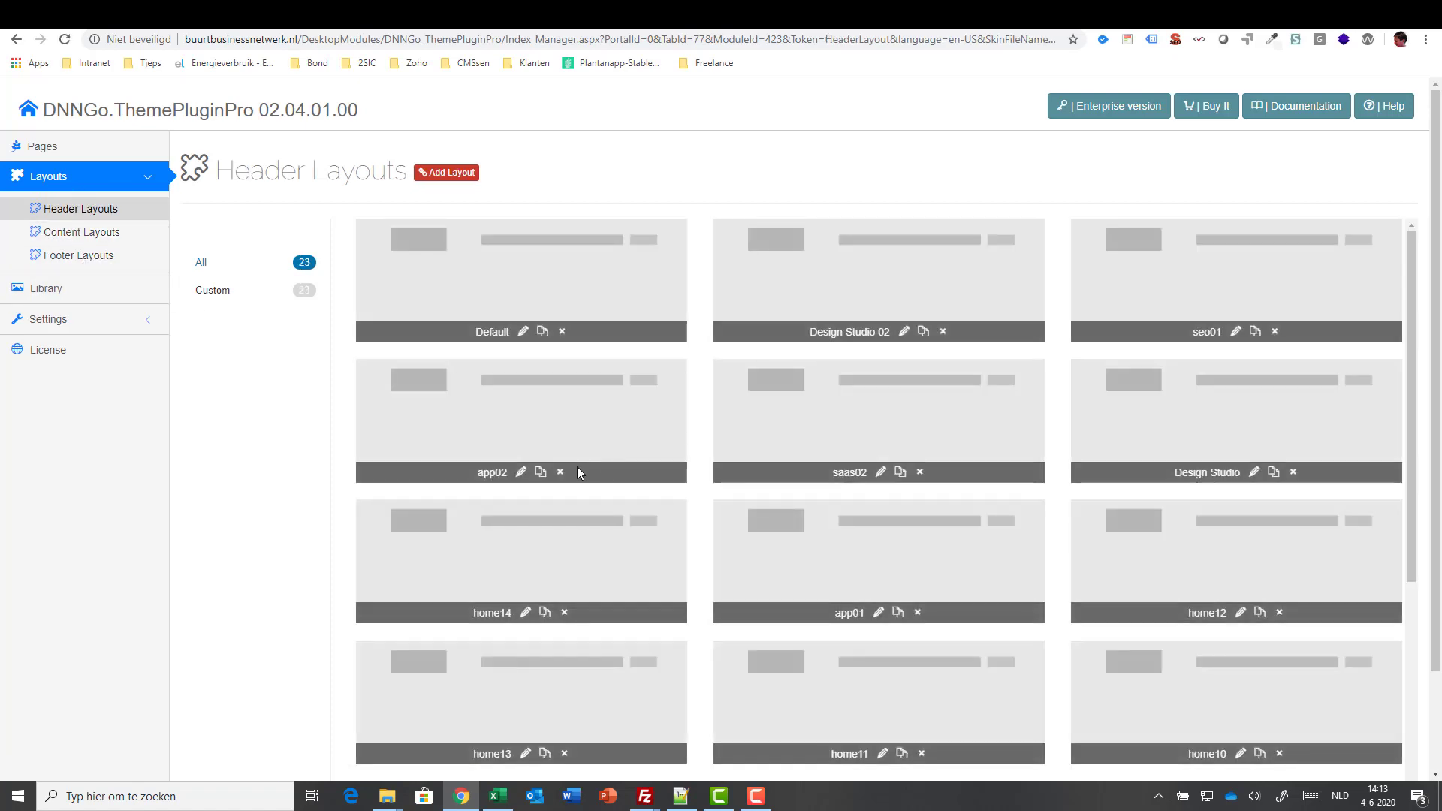
left_click(560, 472)
left_click(761, 126)
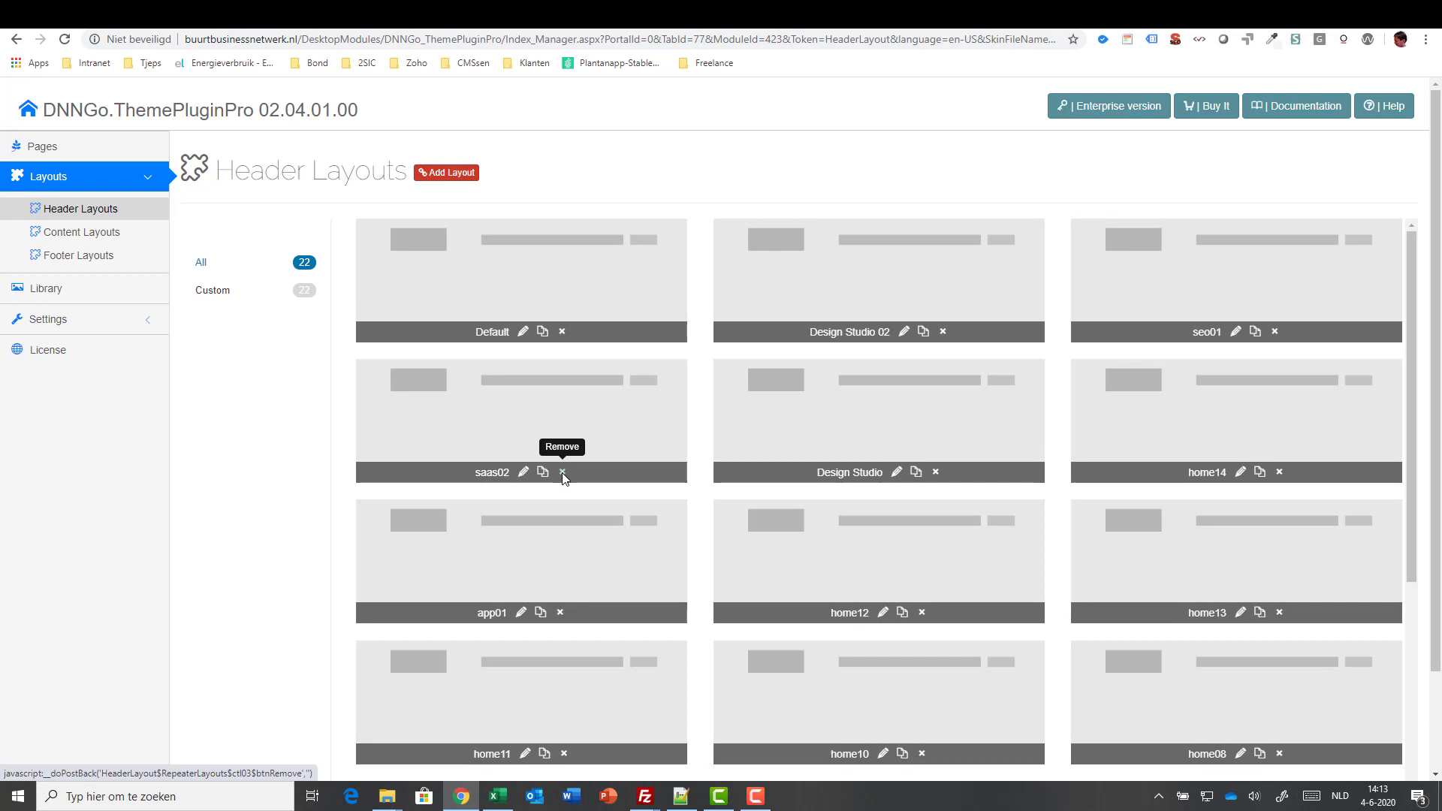
left_click(562, 473)
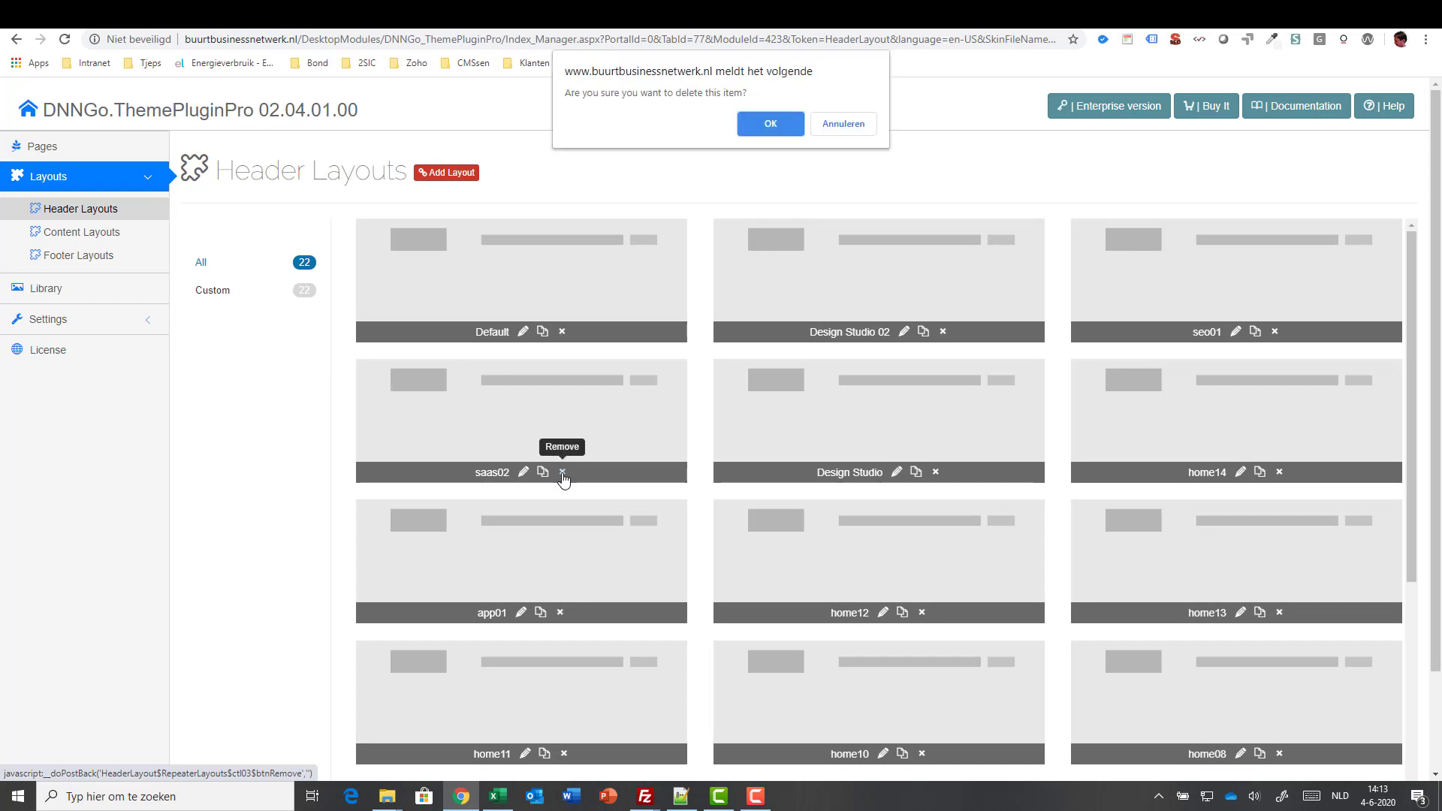
left_click(761, 129)
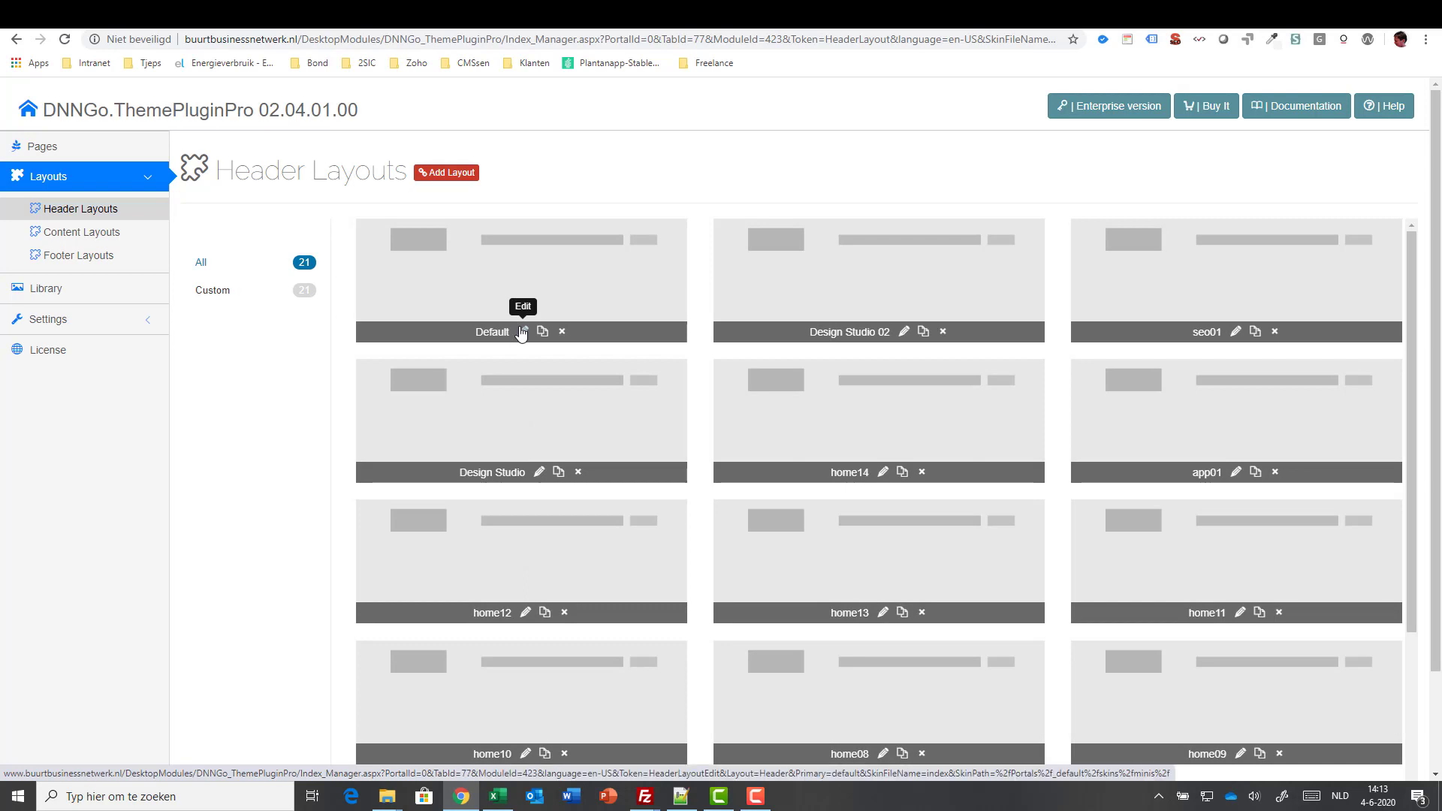
left_click(64, 237)
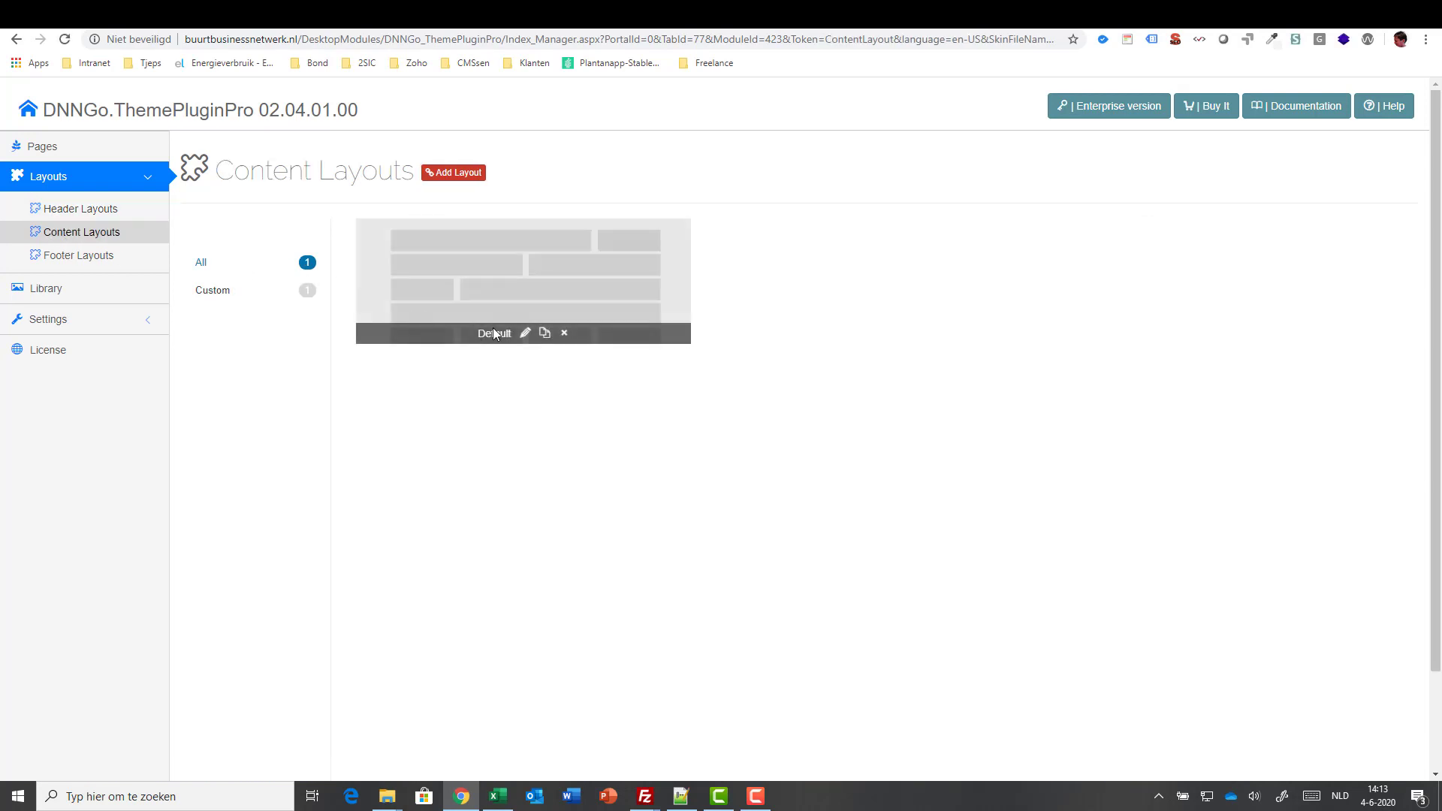
left_click(525, 338)
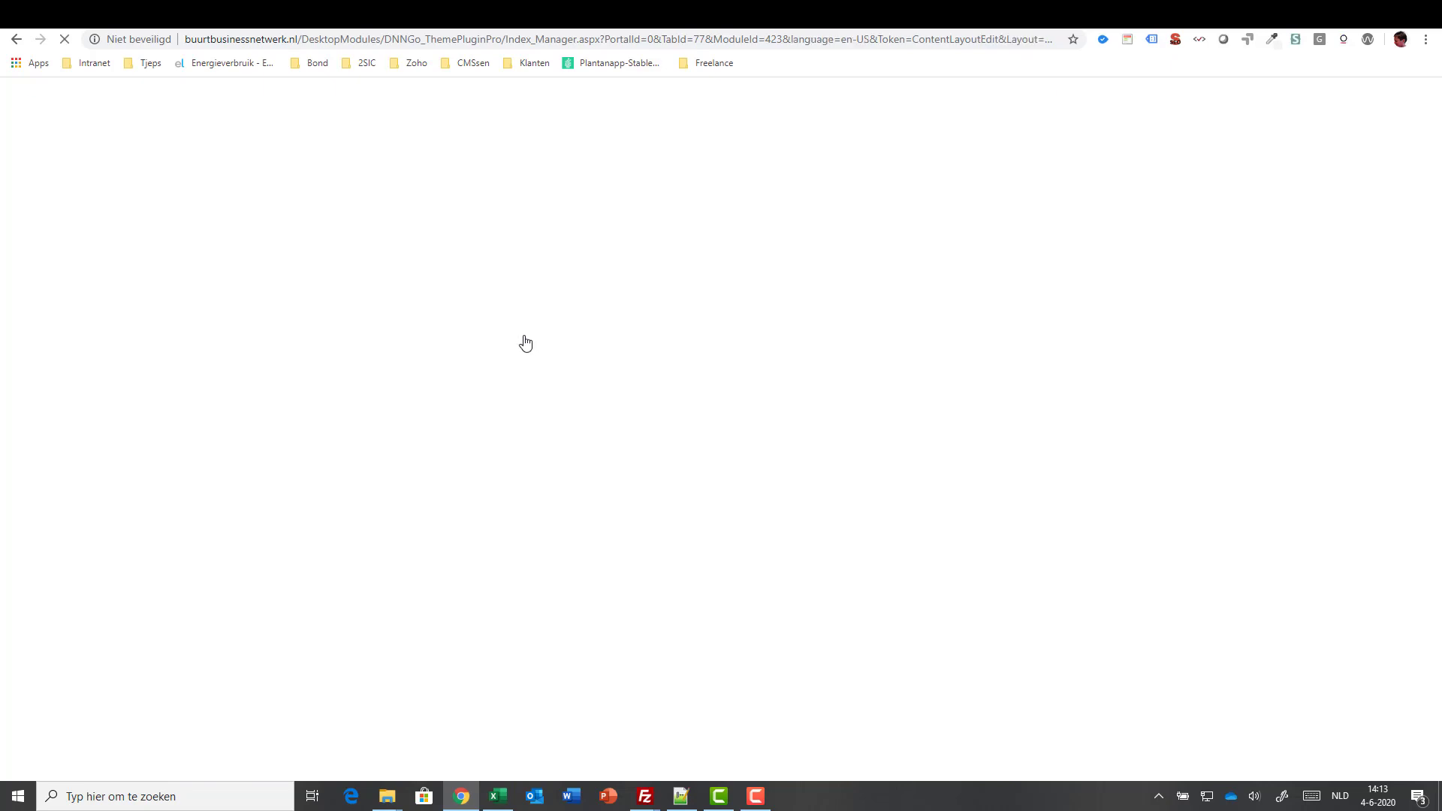
- Delete the RowFiveGrid row, save the Default content layout, and go back to Header Layouts
scroll(774, 442, "down", 9)
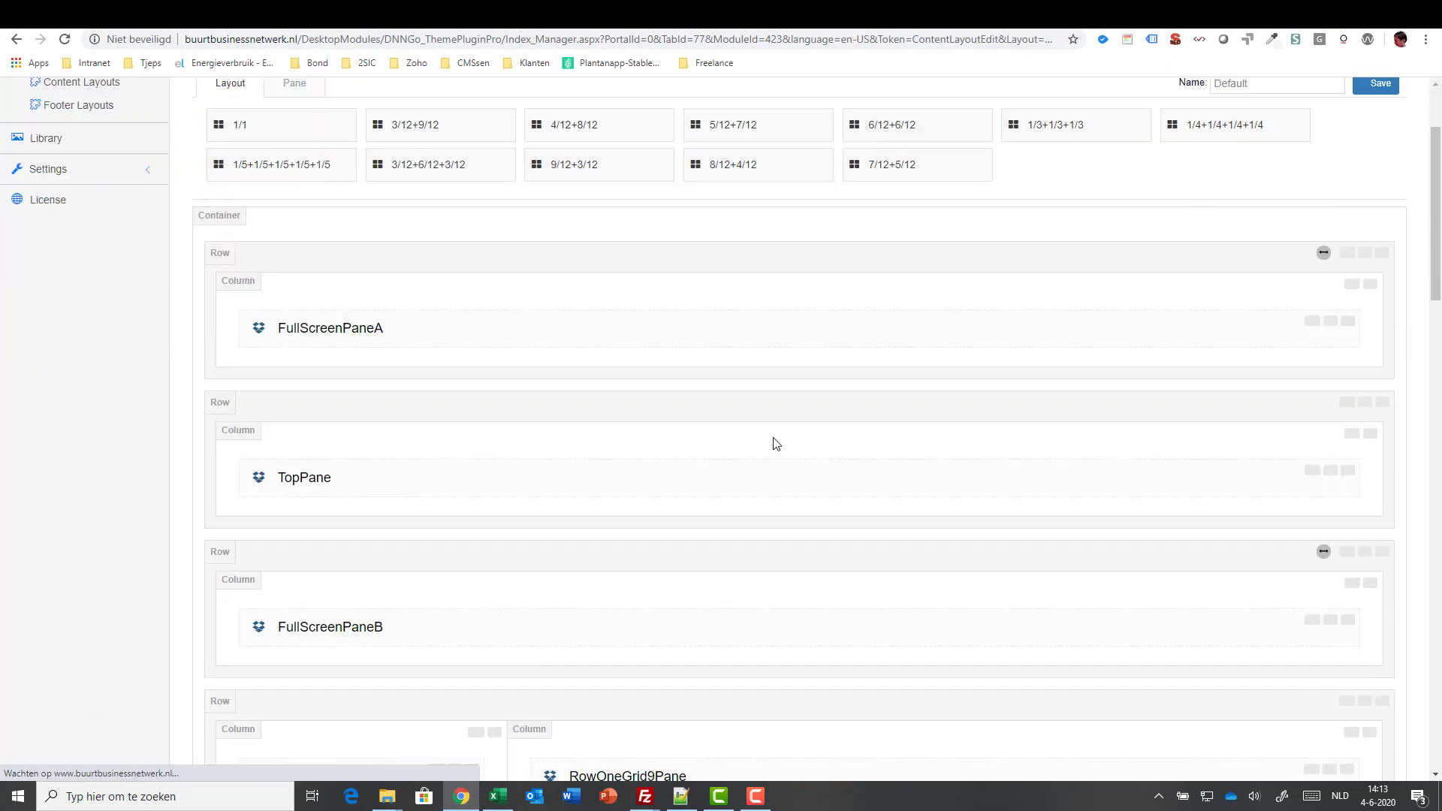
scroll(776, 443, "down", 4)
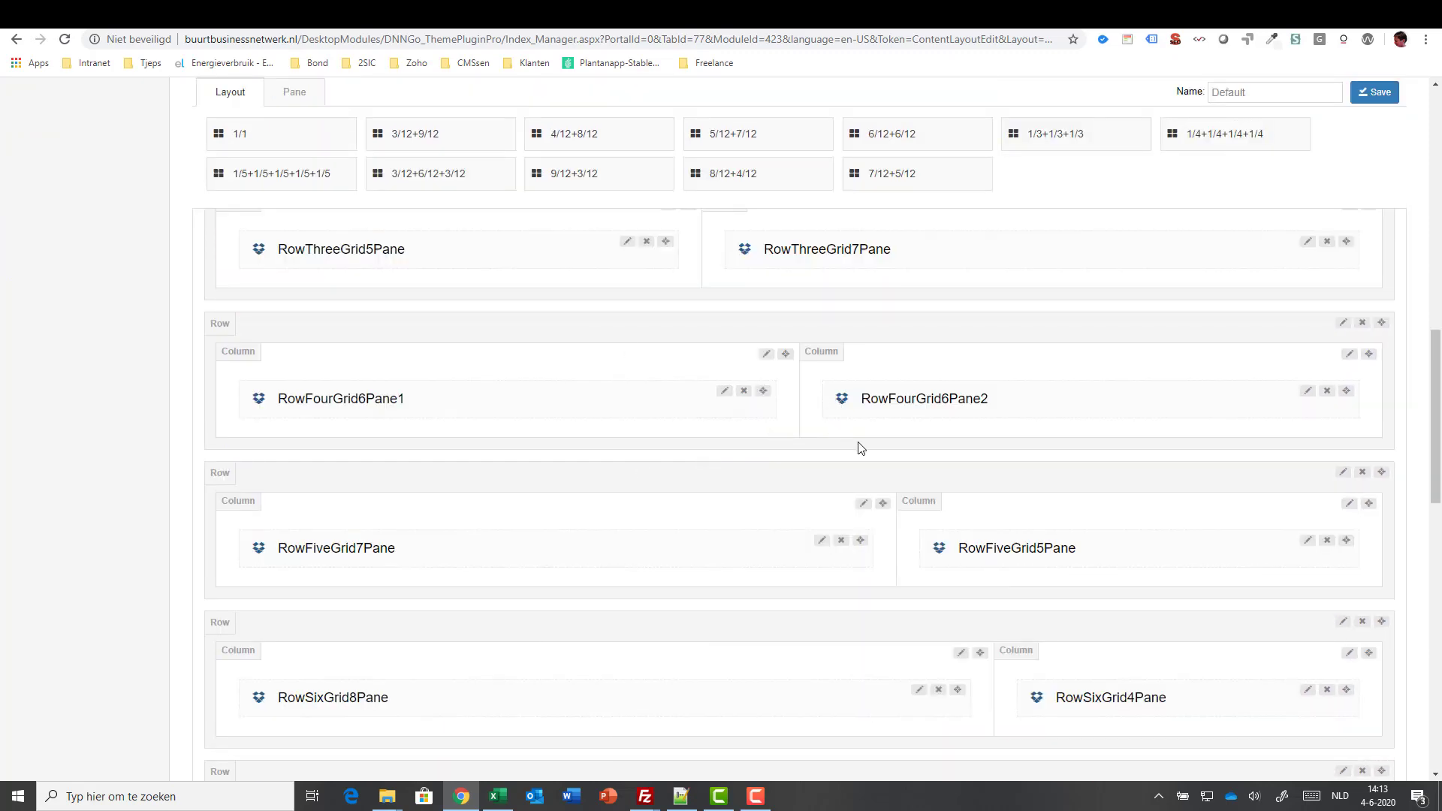
scroll(860, 449, "down", 2)
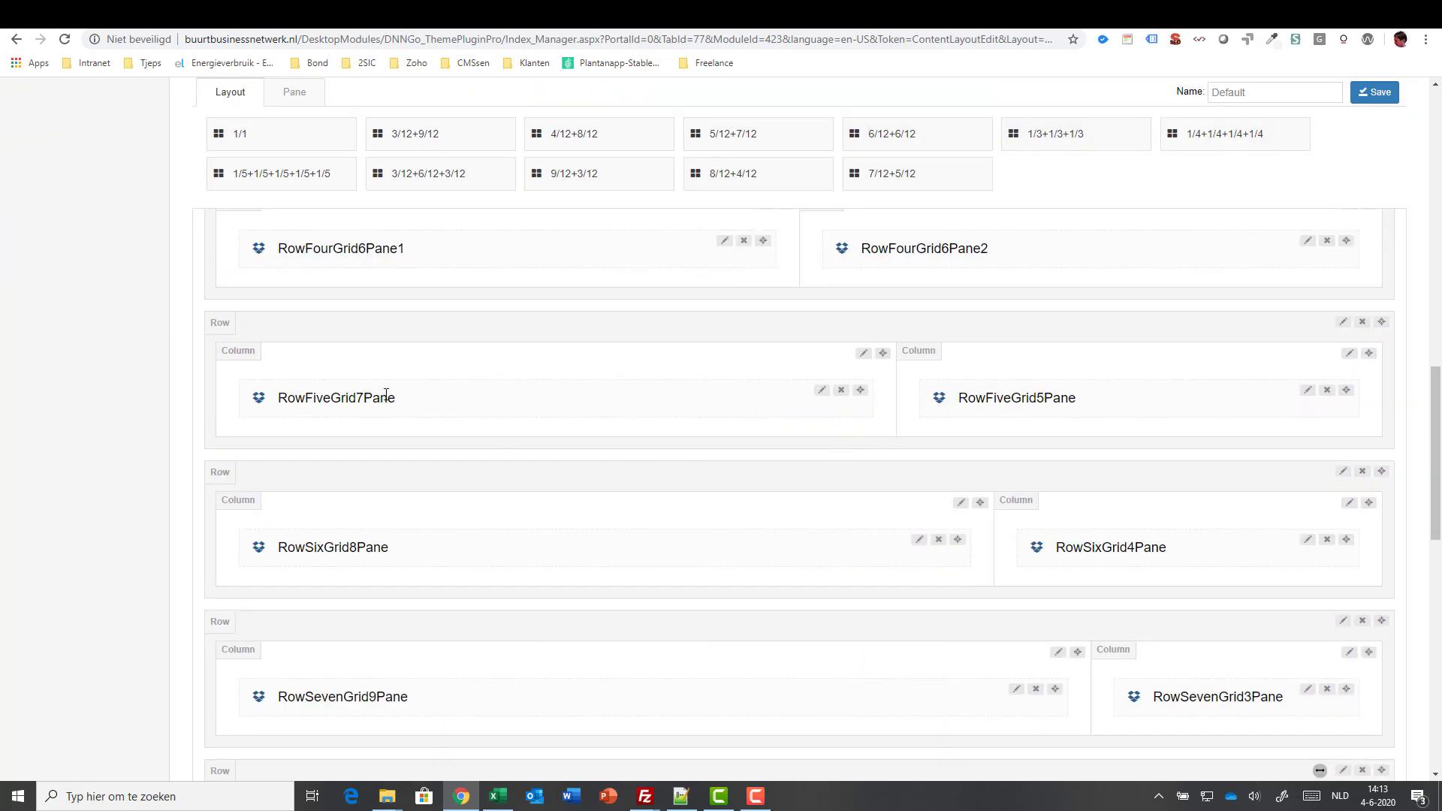
left_click(1363, 322)
left_click(762, 117)
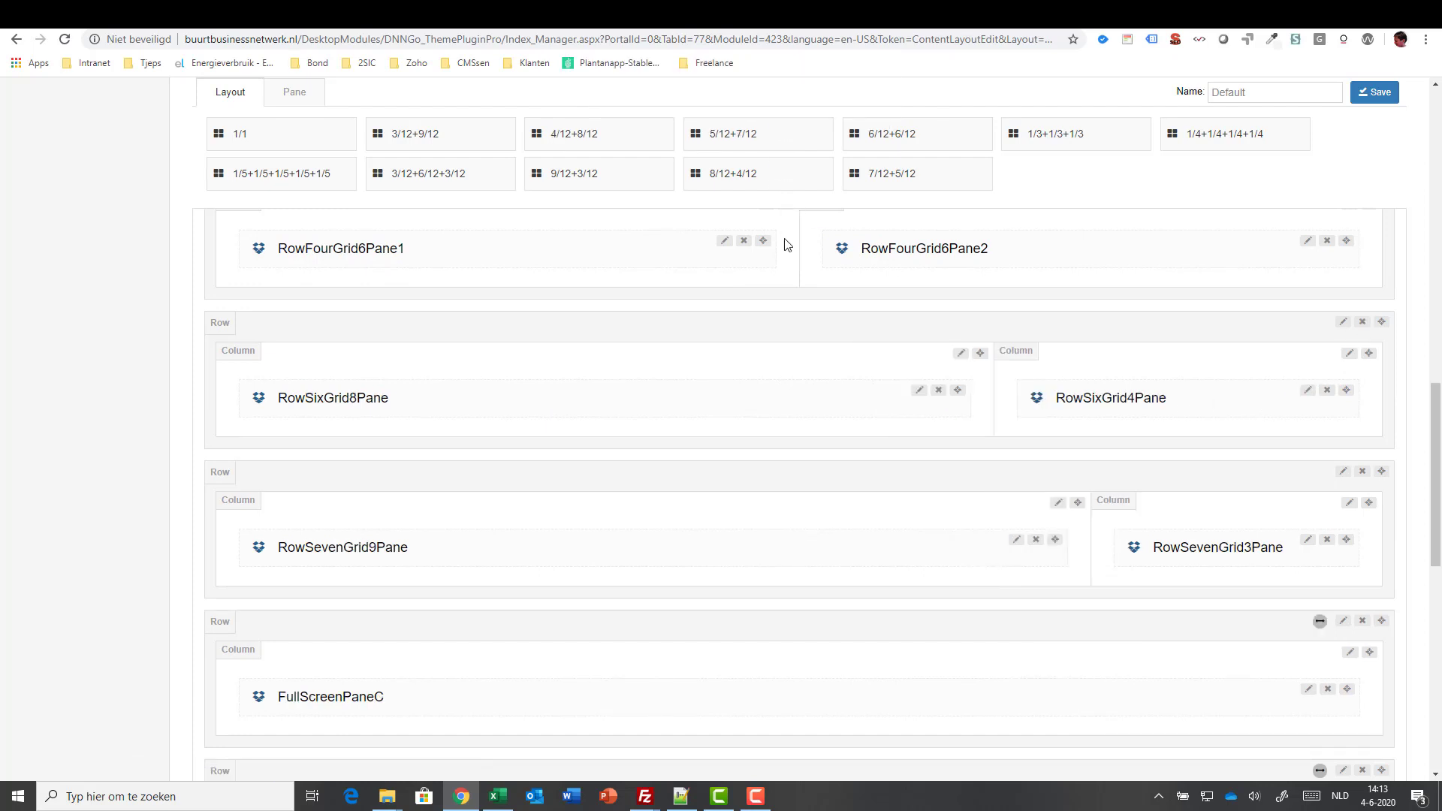
left_click(1376, 91)
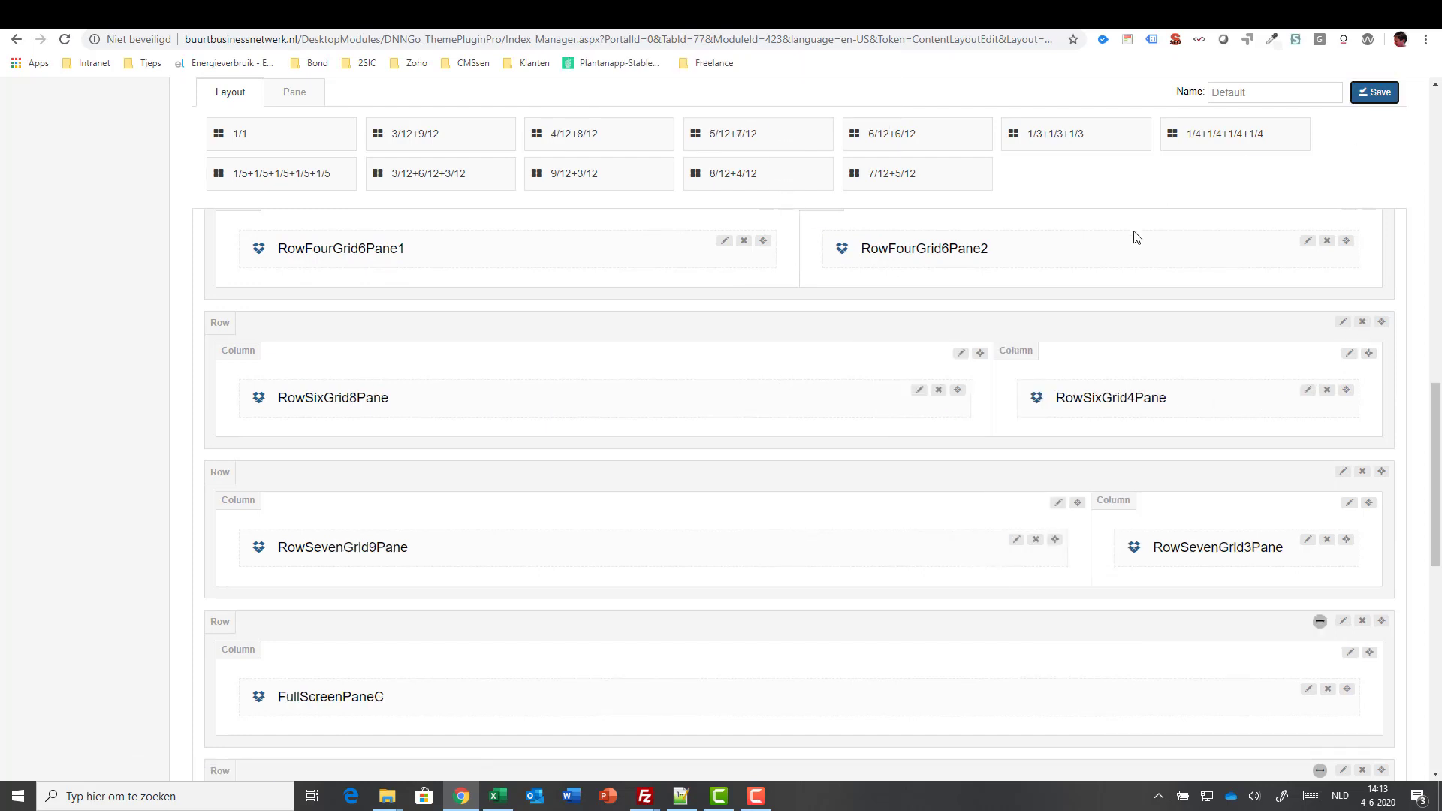
scroll(515, 306, "up", 13)
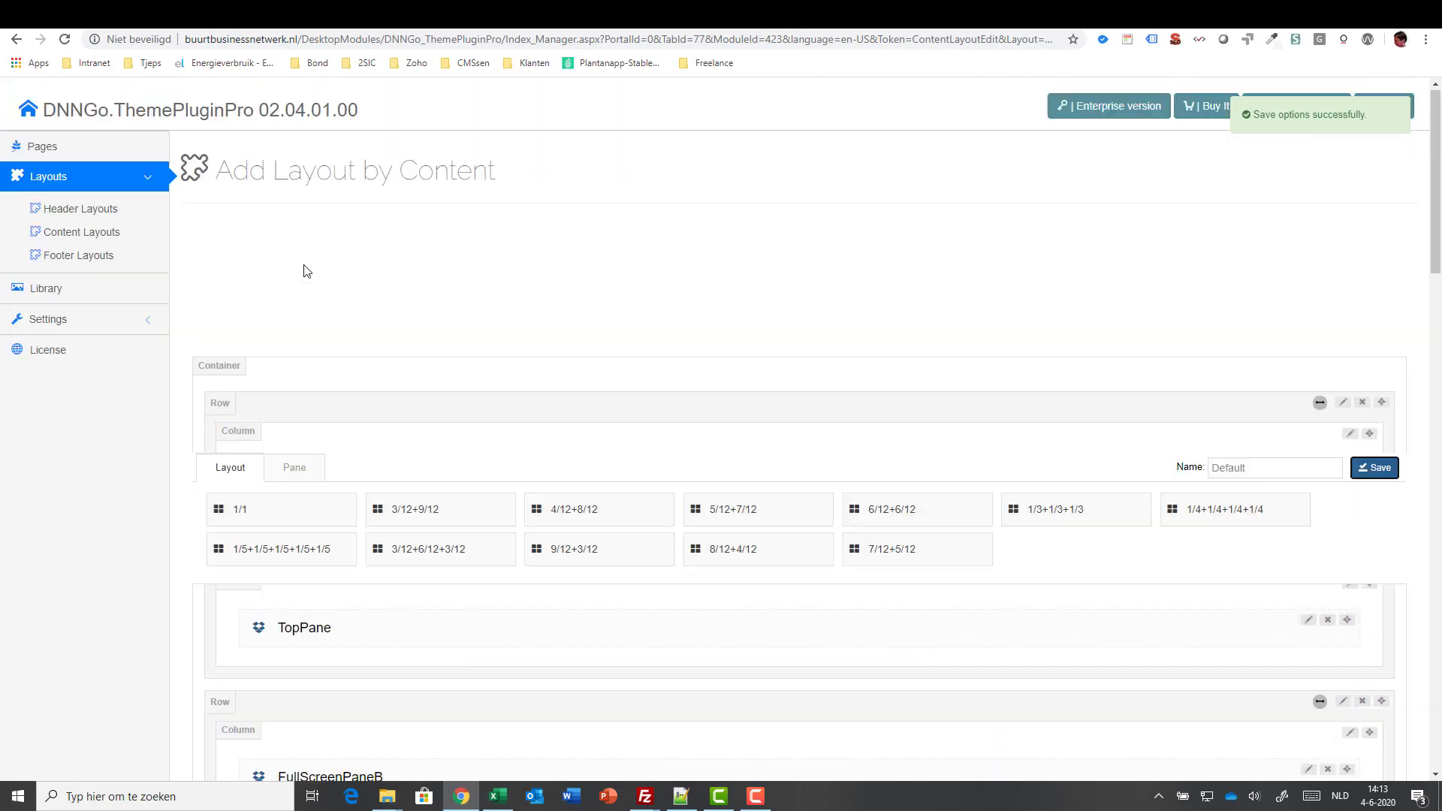
left_click(70, 231)
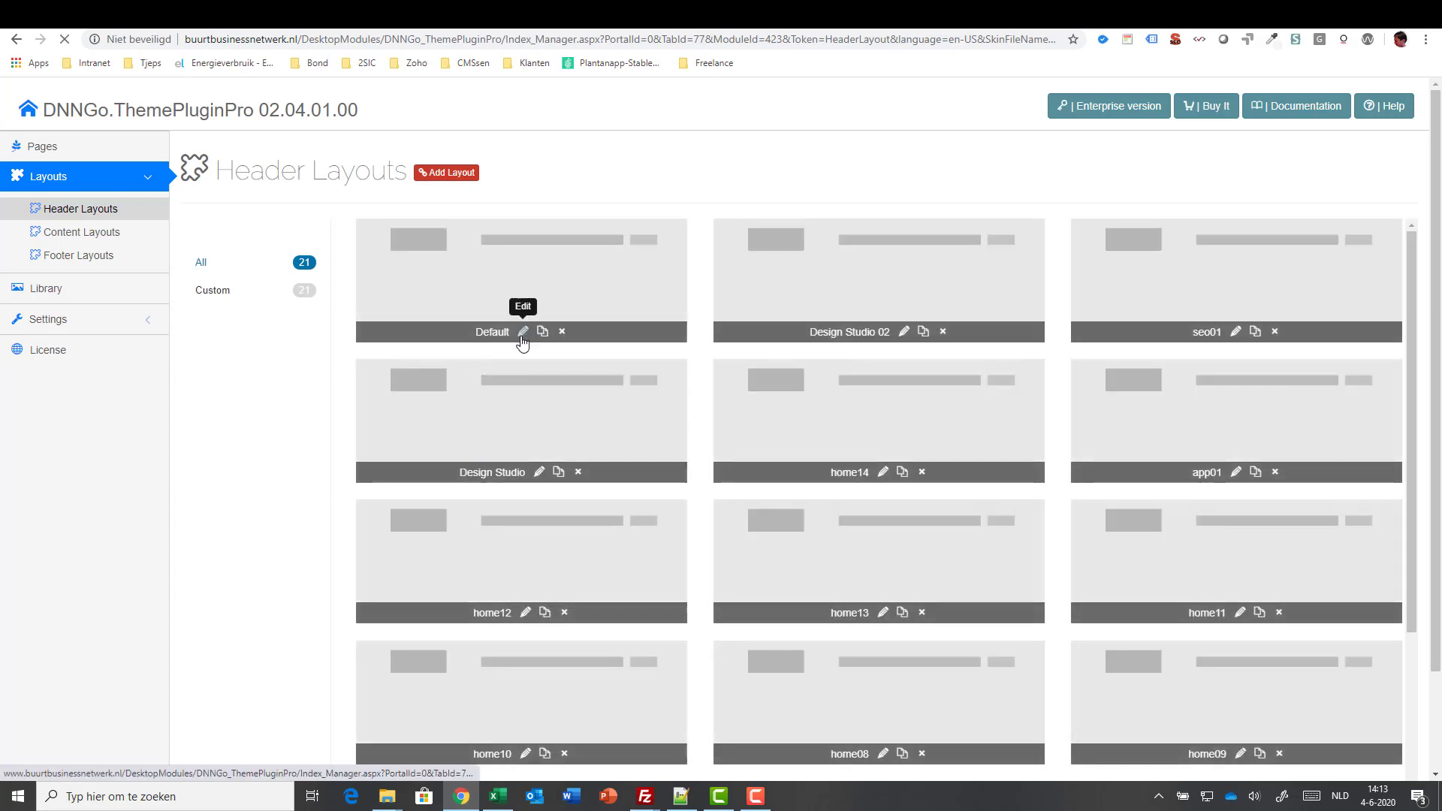
- Remove the Vertical Separator Line from the Default header layout and save it
left_click(524, 332)
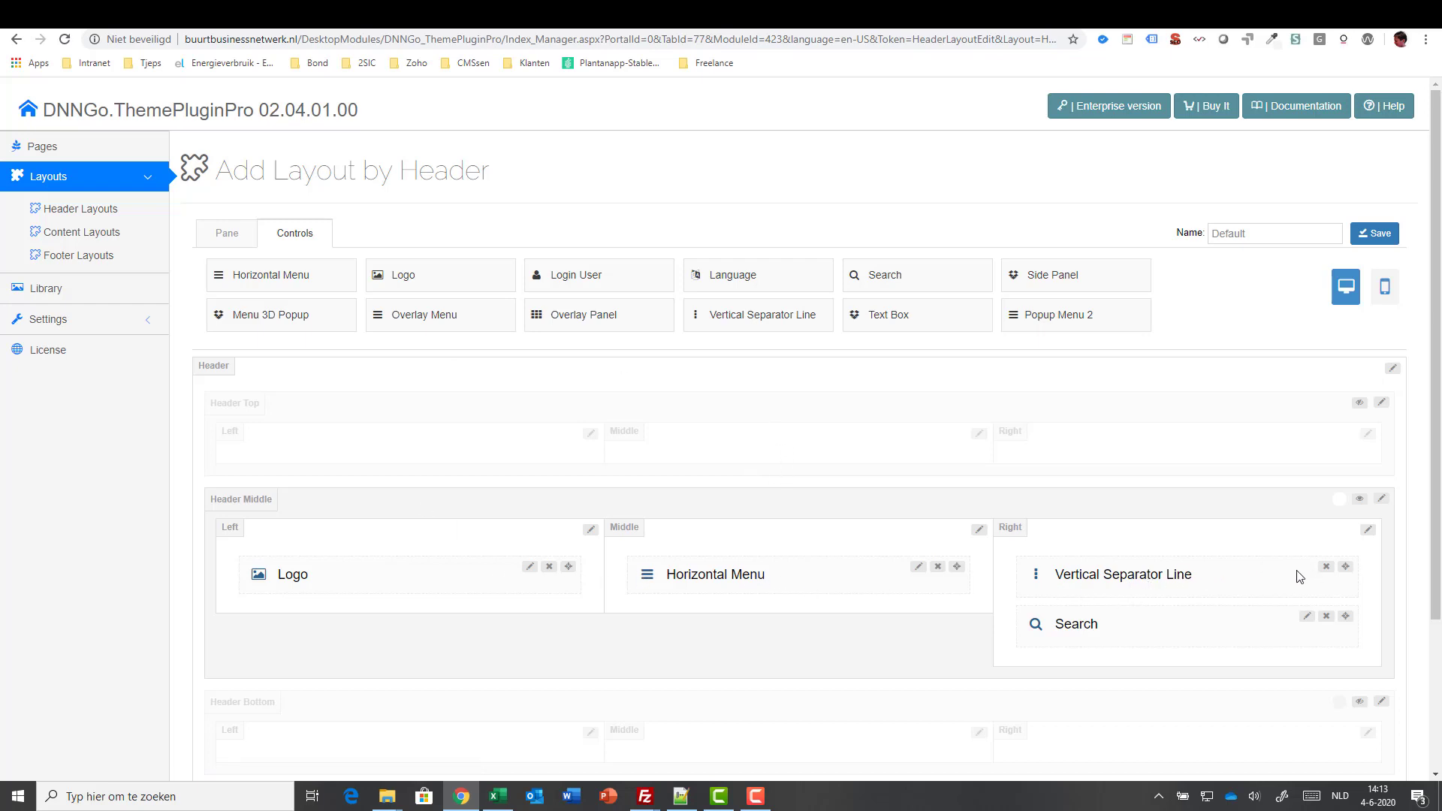
left_click(1327, 567)
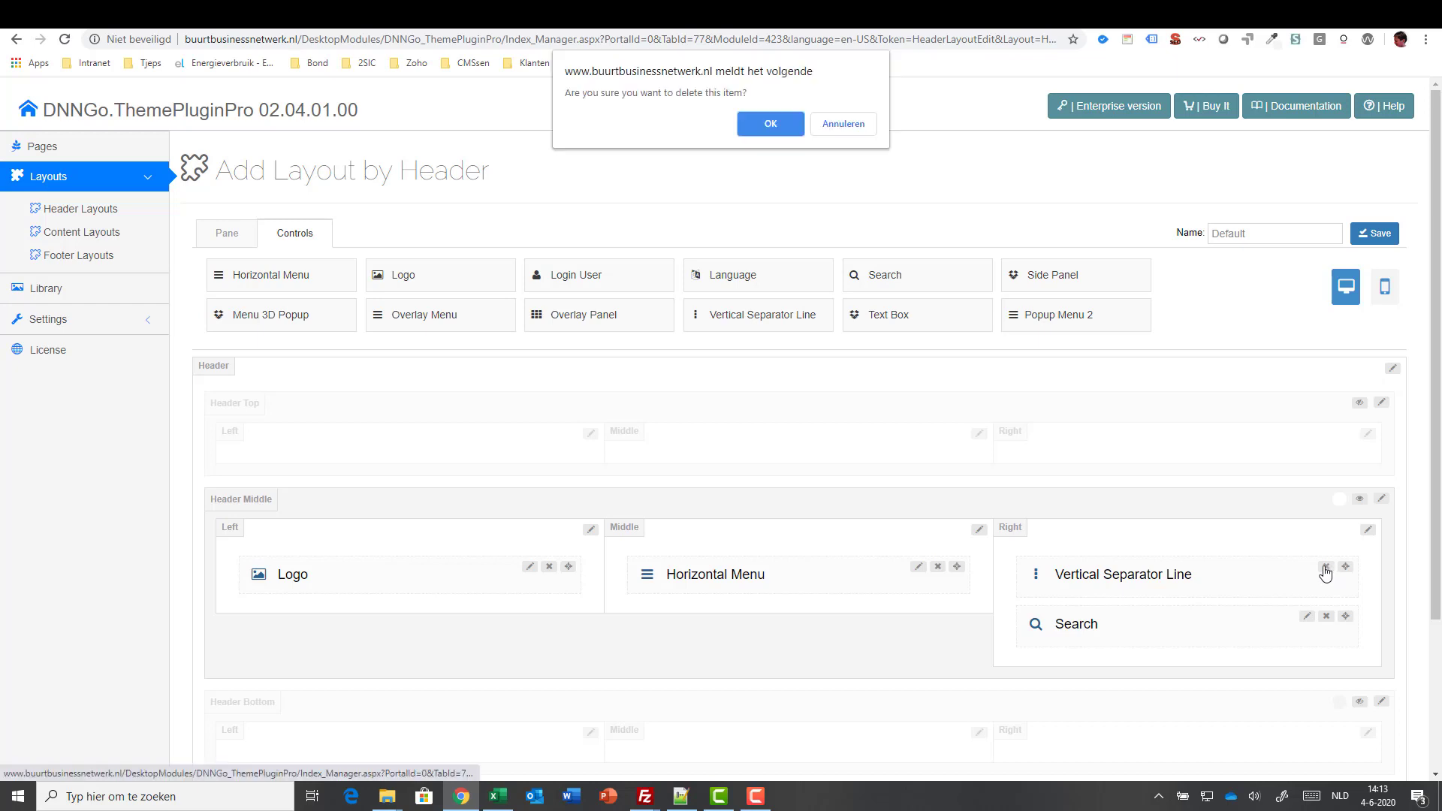
left_click(771, 124)
left_click(1367, 234)
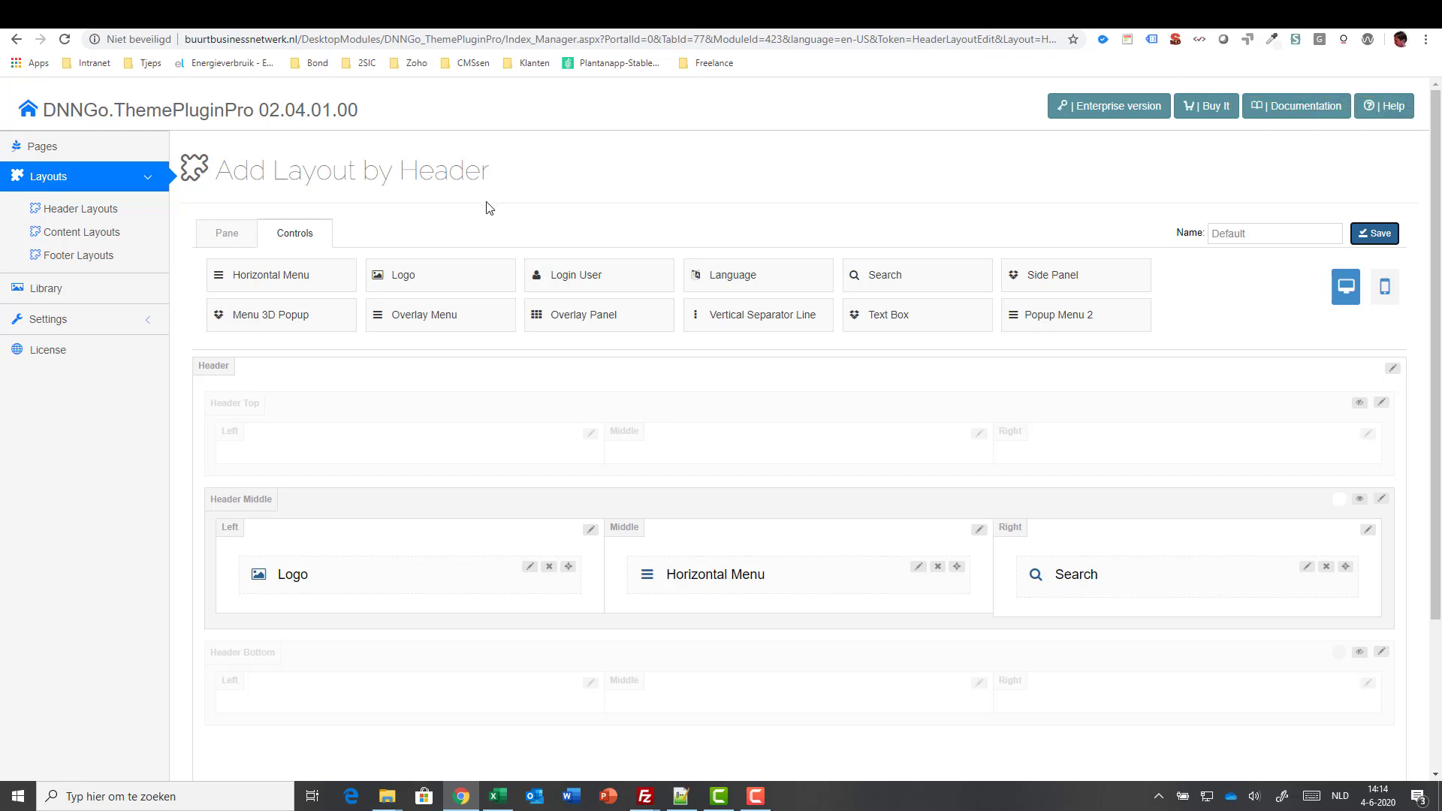
- In the mobile header, move Mobile Menu into the Left pane and save
left_click(1386, 293)
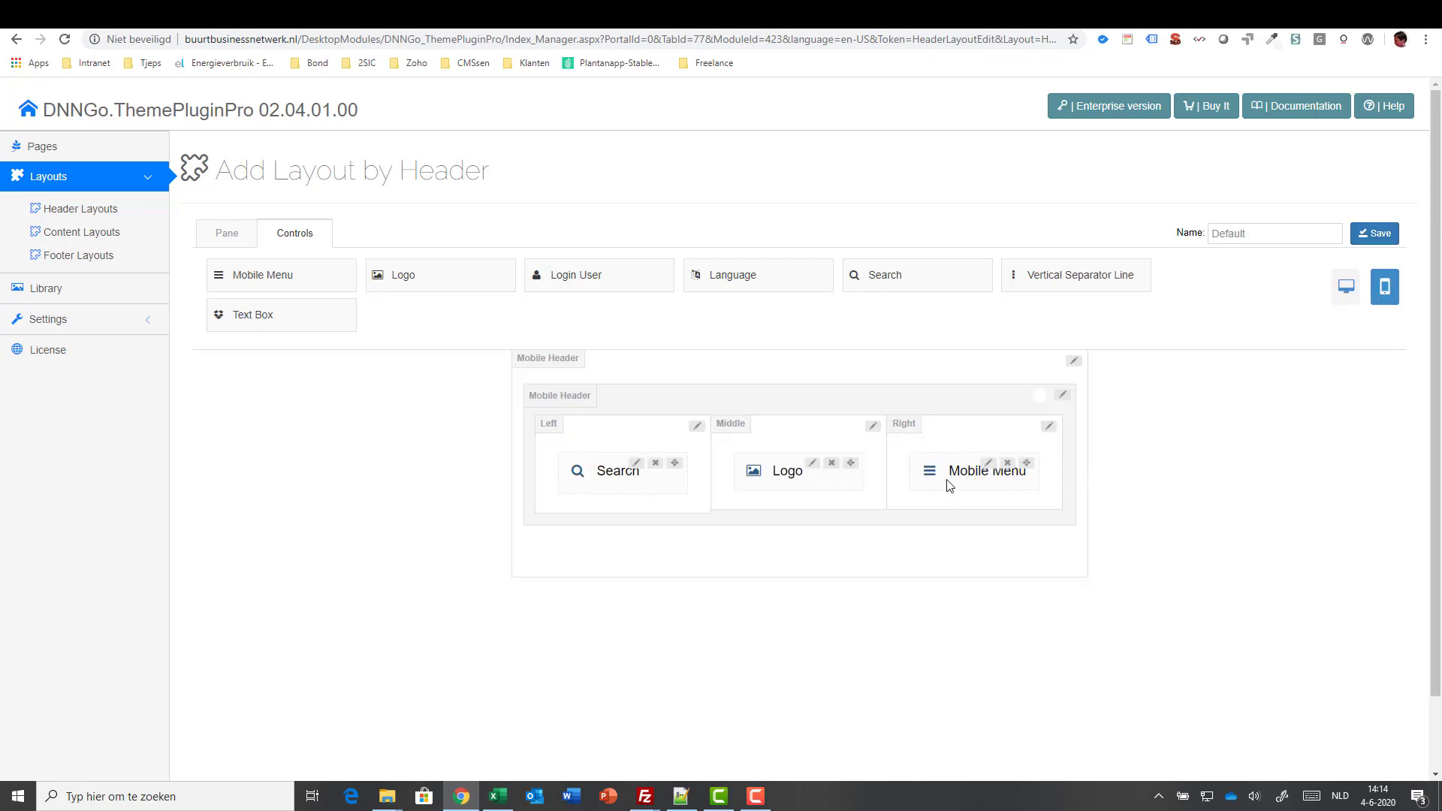
left_click_drag(1027, 465, 978, 447)
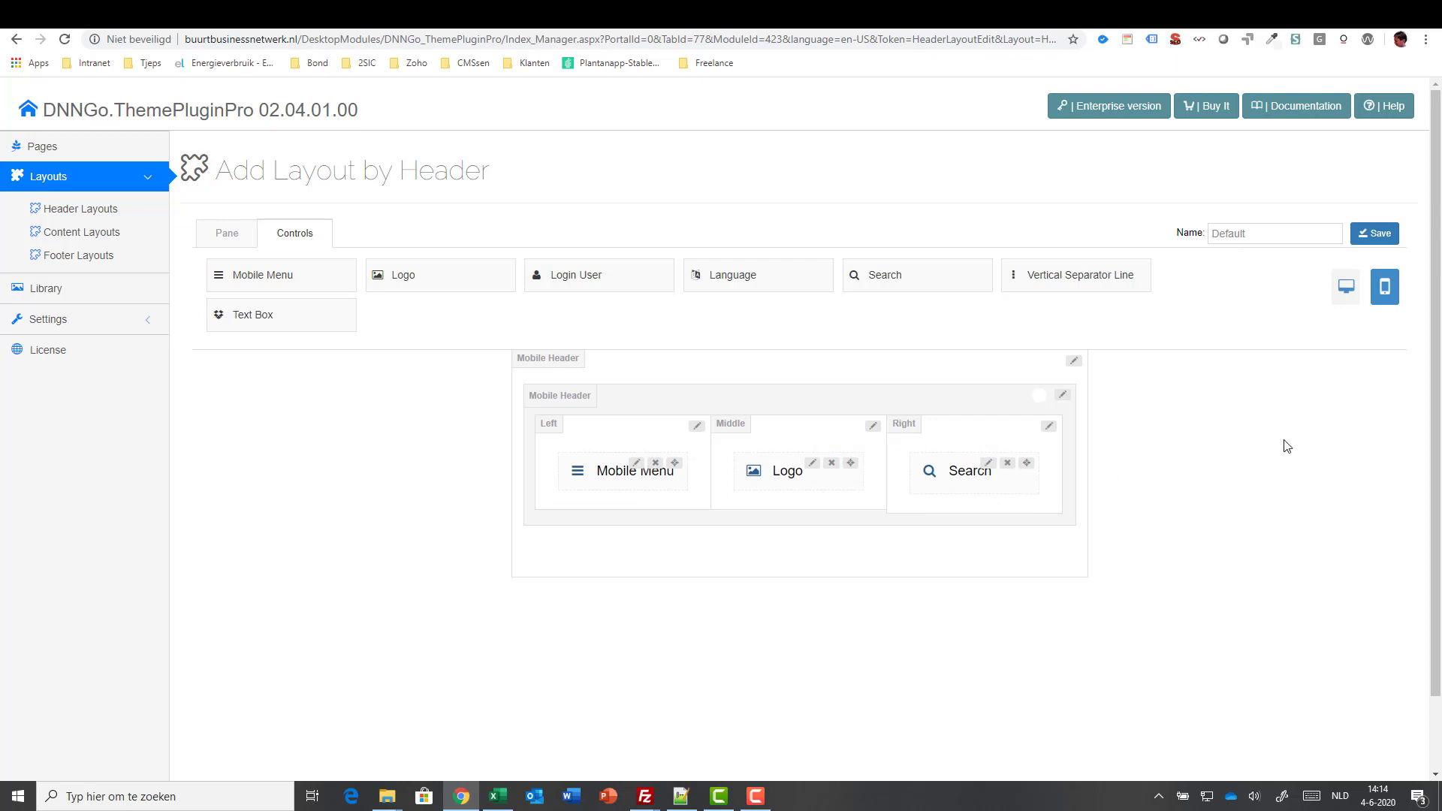
left_click(1380, 234)
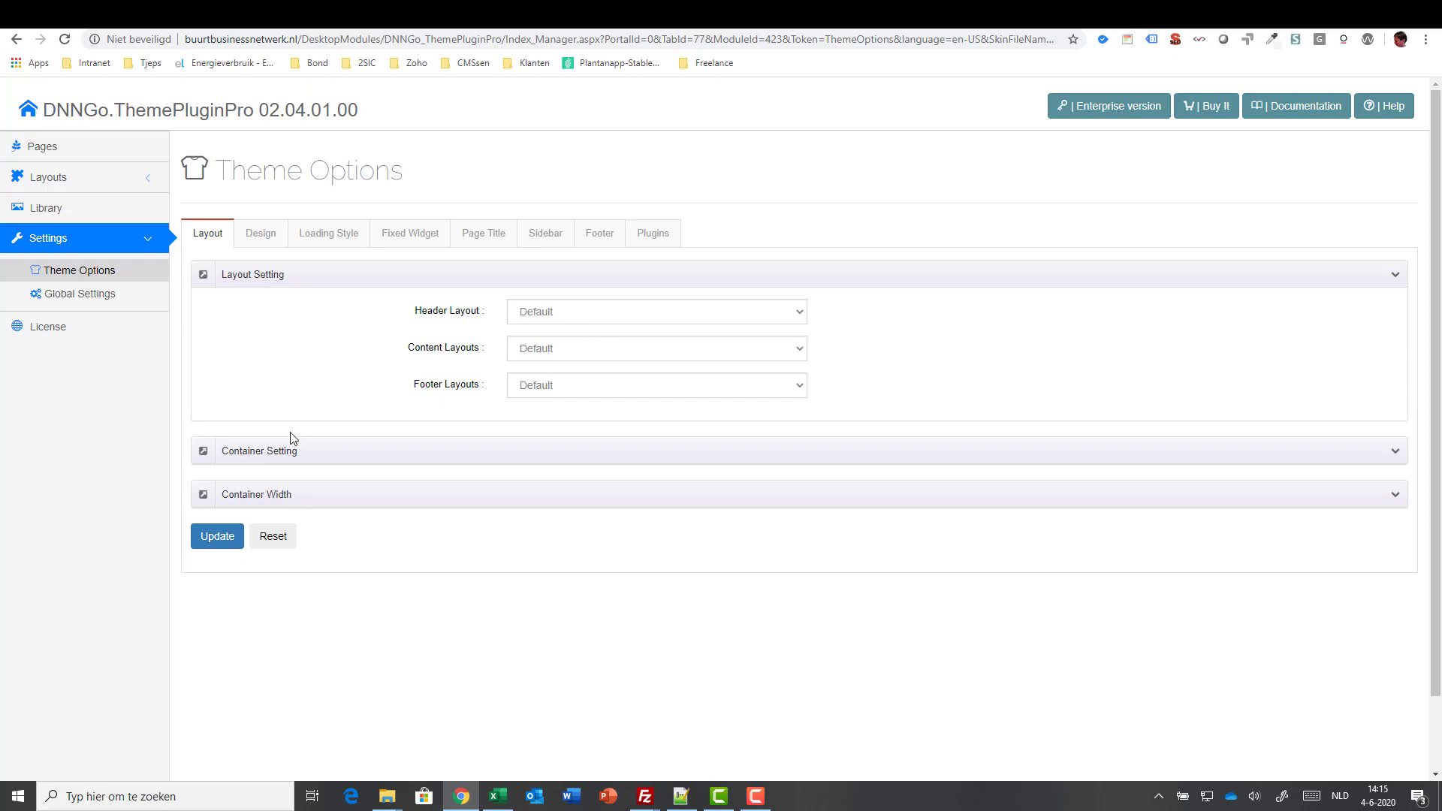
- Set the Content Style Accent Color to #476b64 on the Design tab
left_click(257, 234)
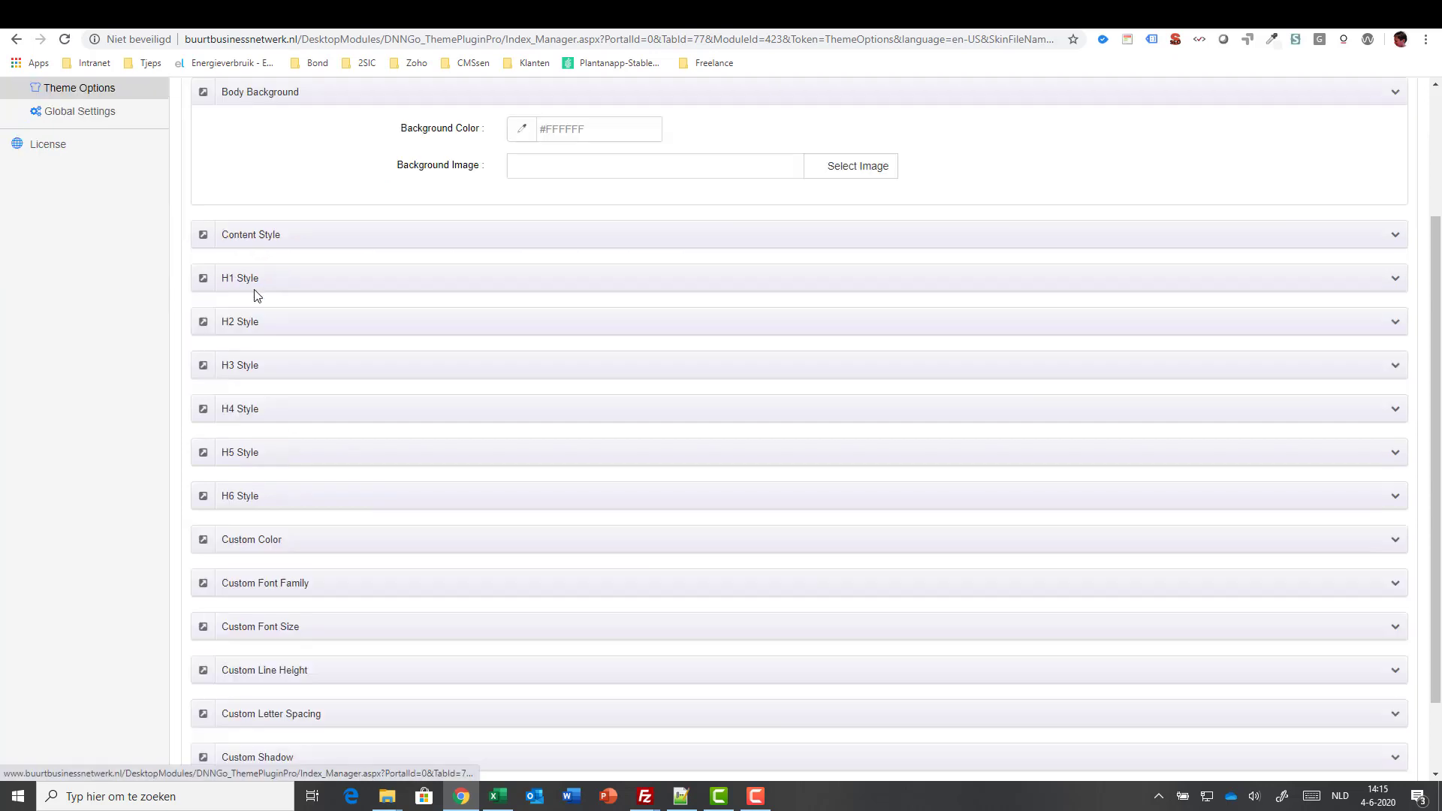
scroll(354, 319, "up", 1)
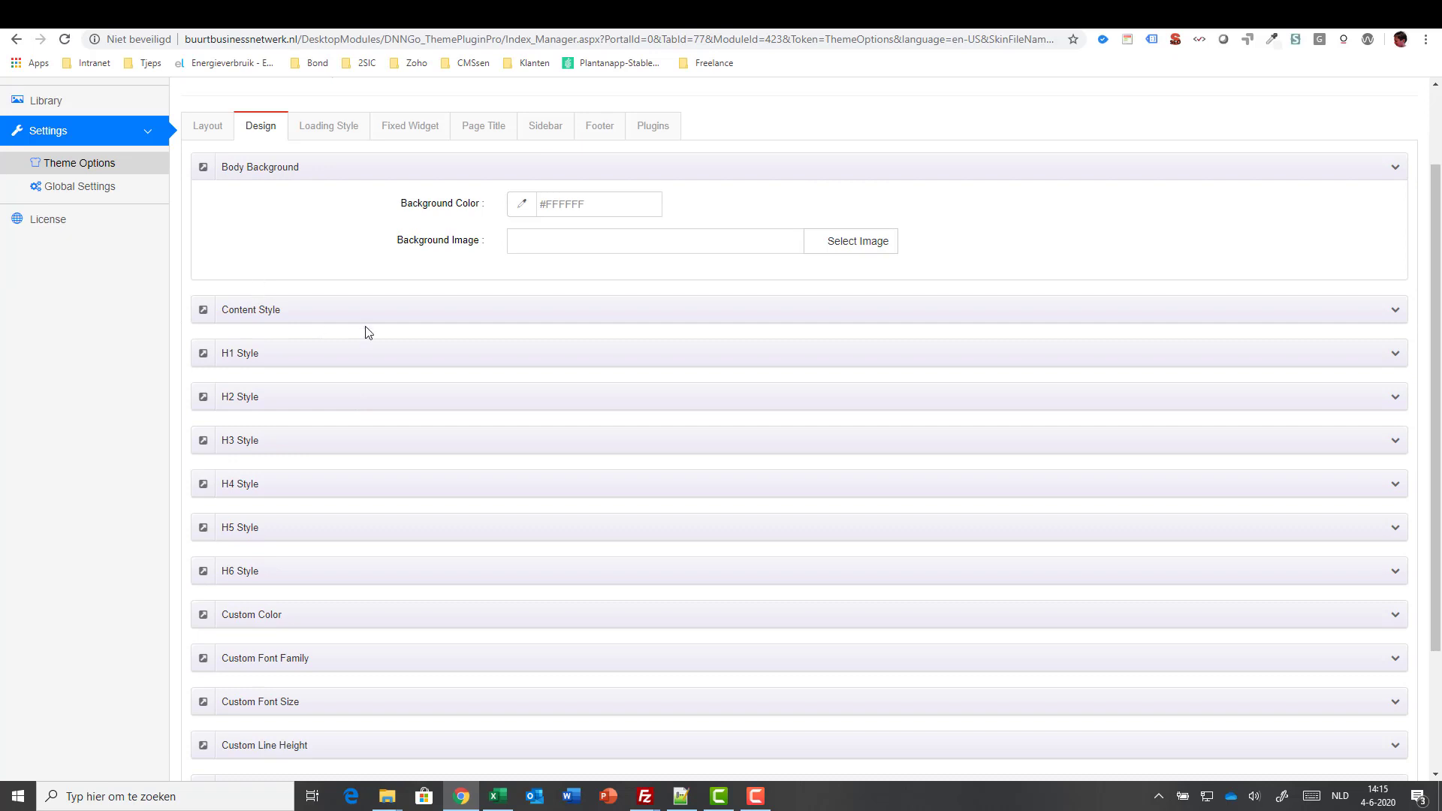
left_click(1395, 312)
scroll(748, 364, "down", 3)
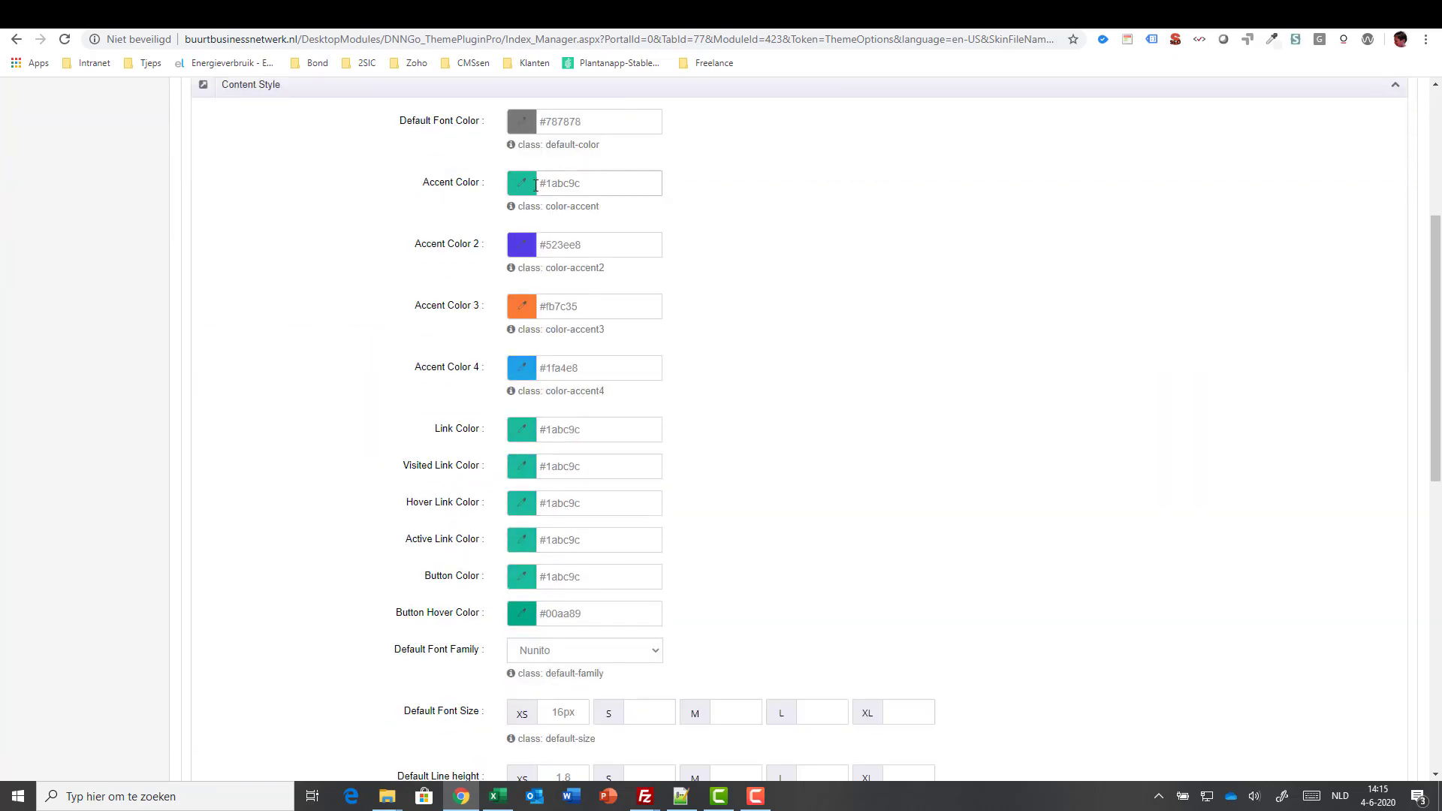
left_click(522, 192)
left_click(553, 232)
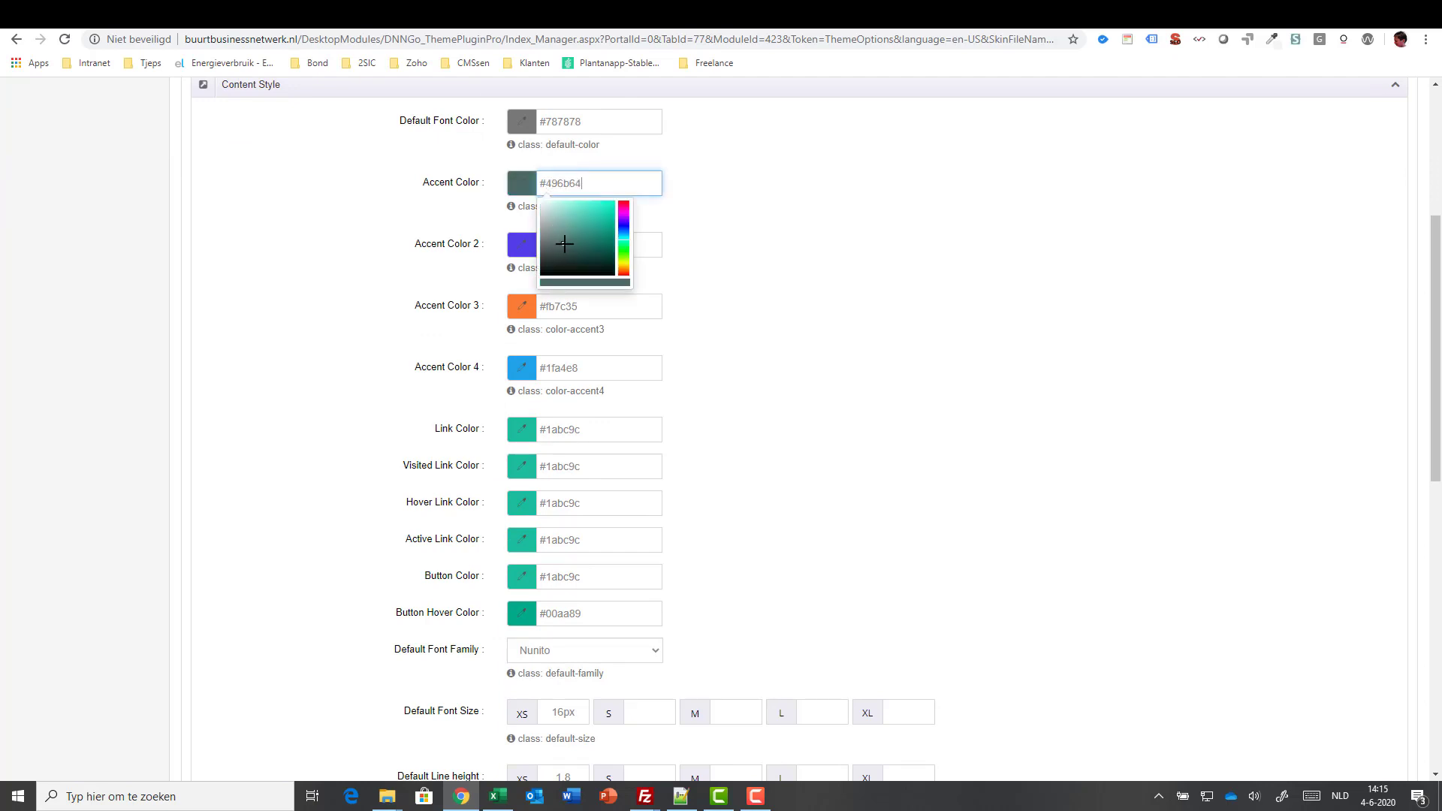
left_click(823, 272)
- Change the hue of the Link Color in Content Style
left_click(582, 431)
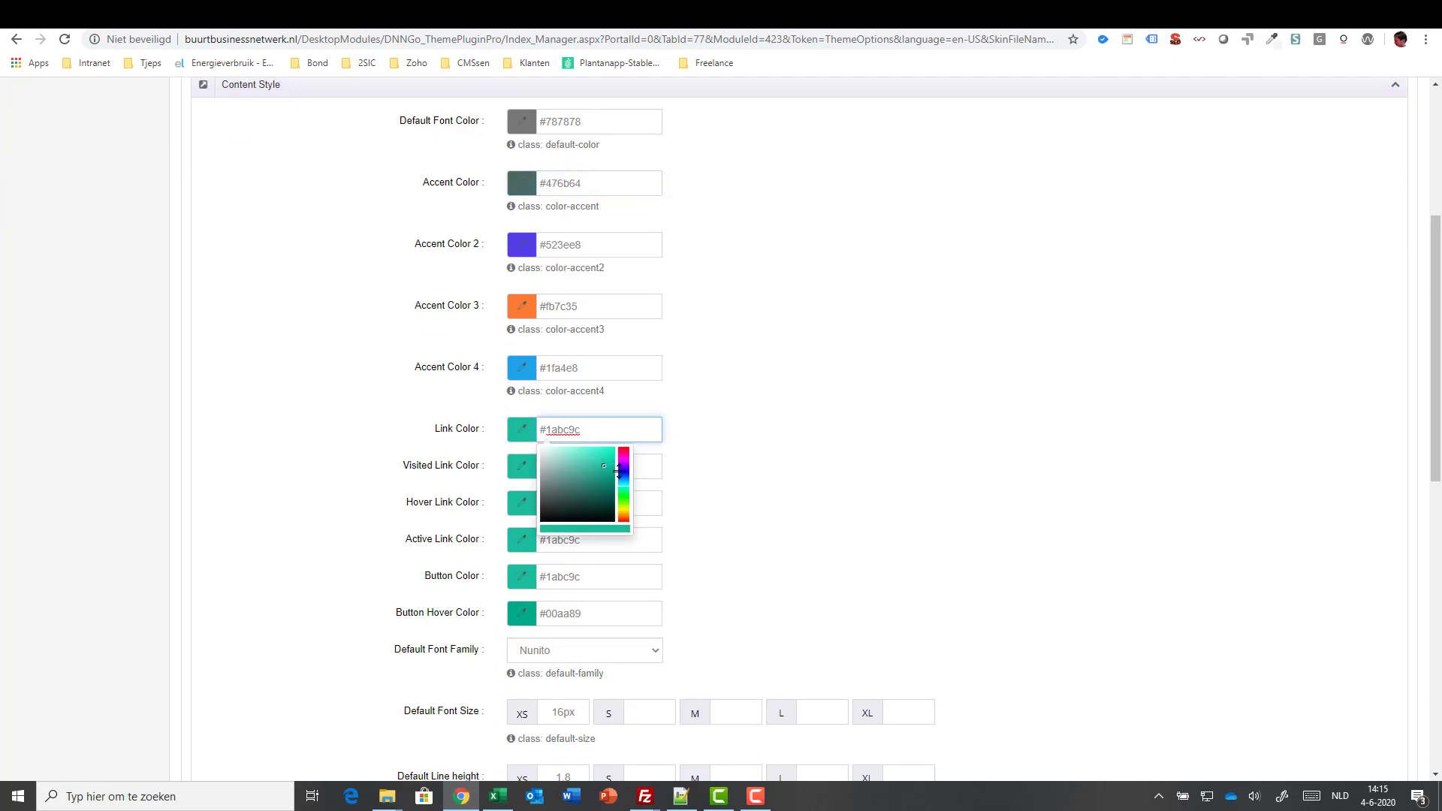
left_click(622, 456)
left_click(730, 425)
scroll(940, 503, "down", 6)
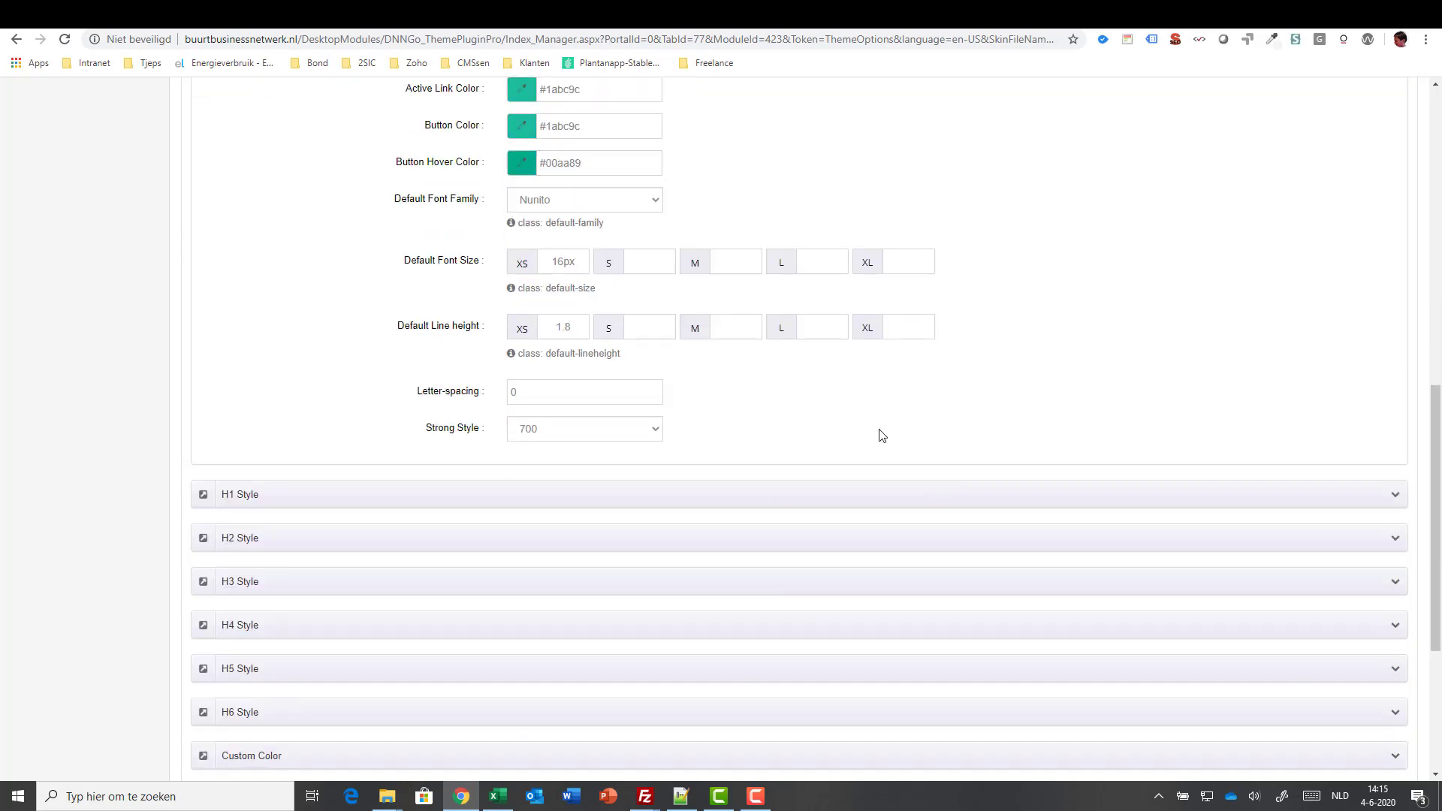
scroll(1265, 396, "down", 2)
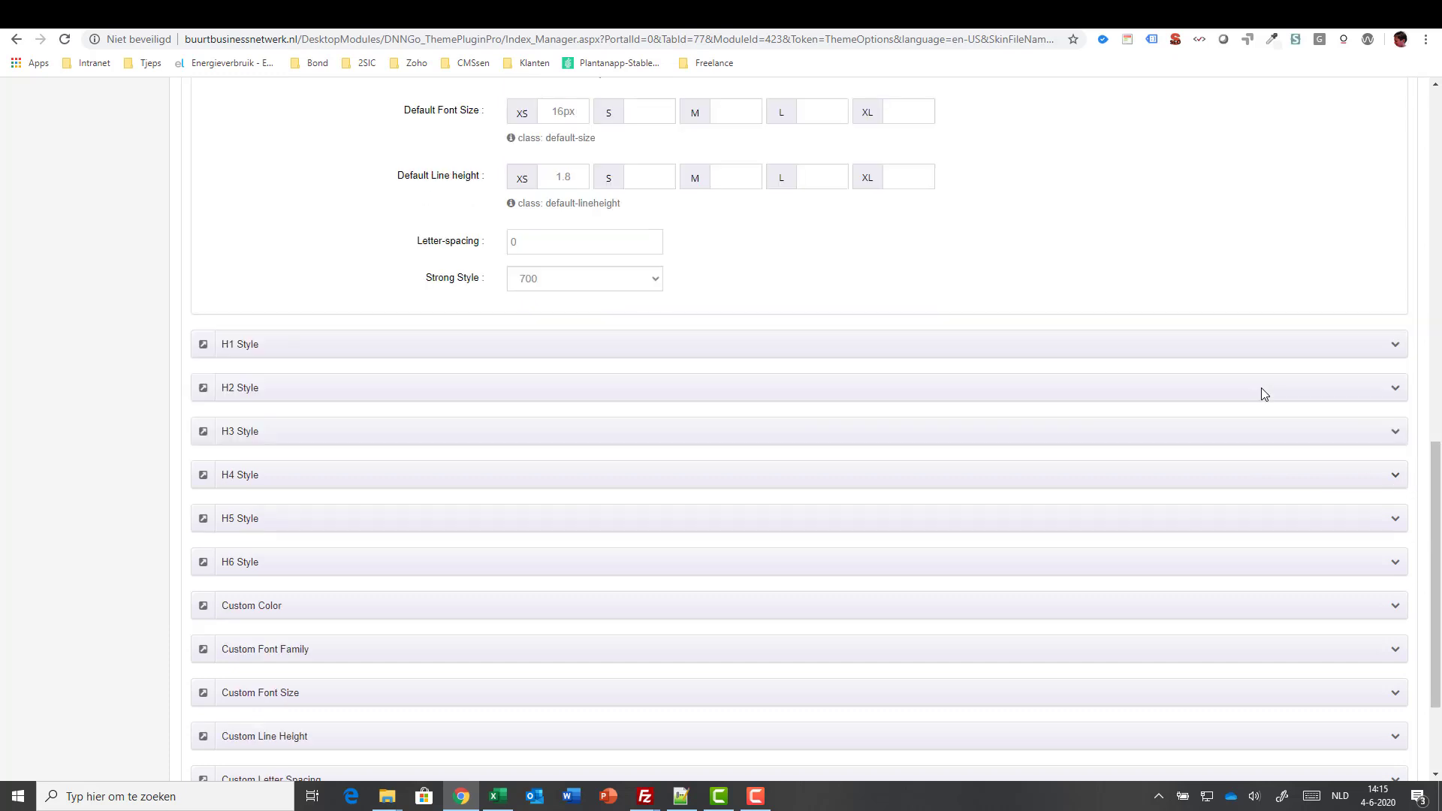
- Set the H1 Style colour to red #cc0202, and peek at Custom Font Family settings
left_click(1392, 348)
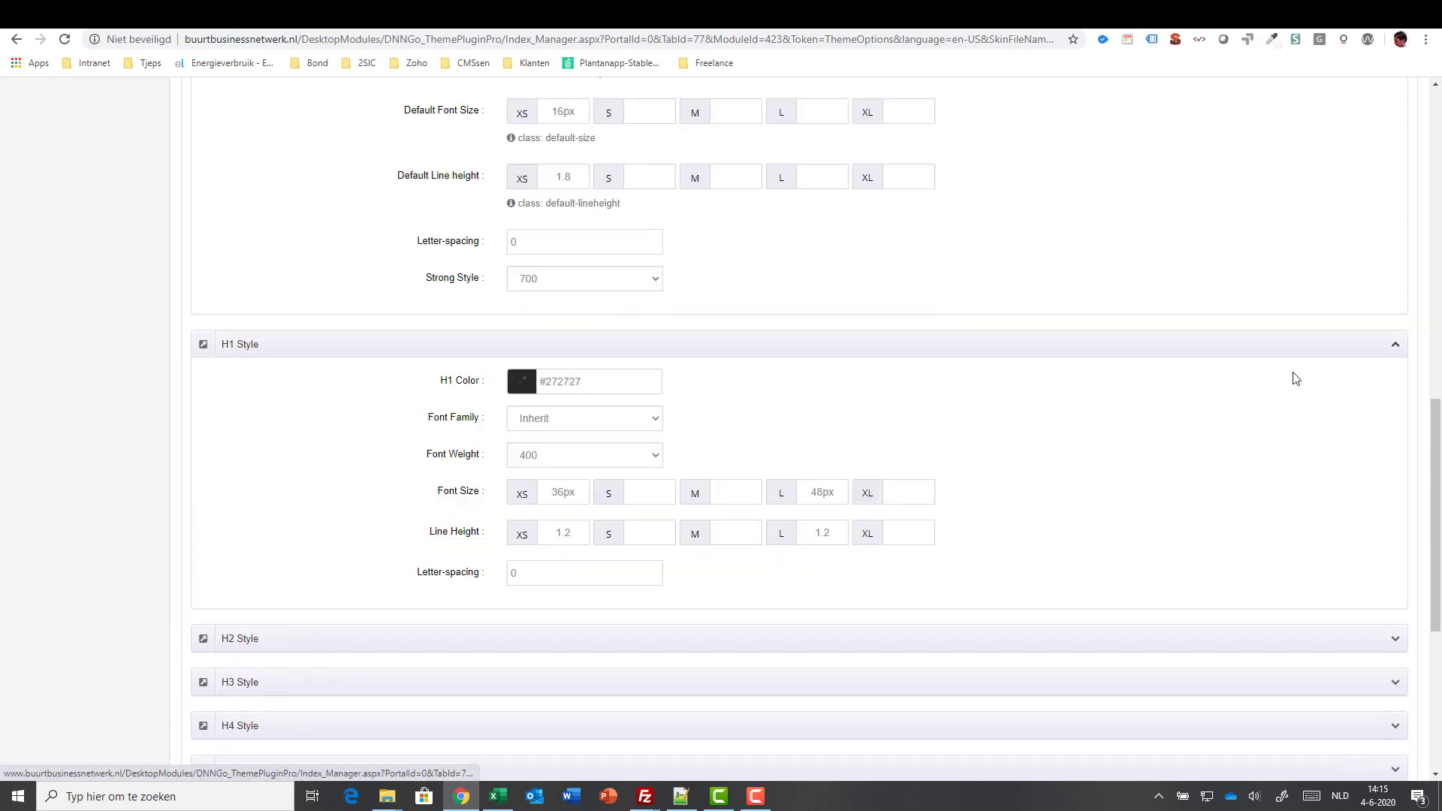
left_click(599, 373)
left_click(605, 412)
left_click(1389, 362)
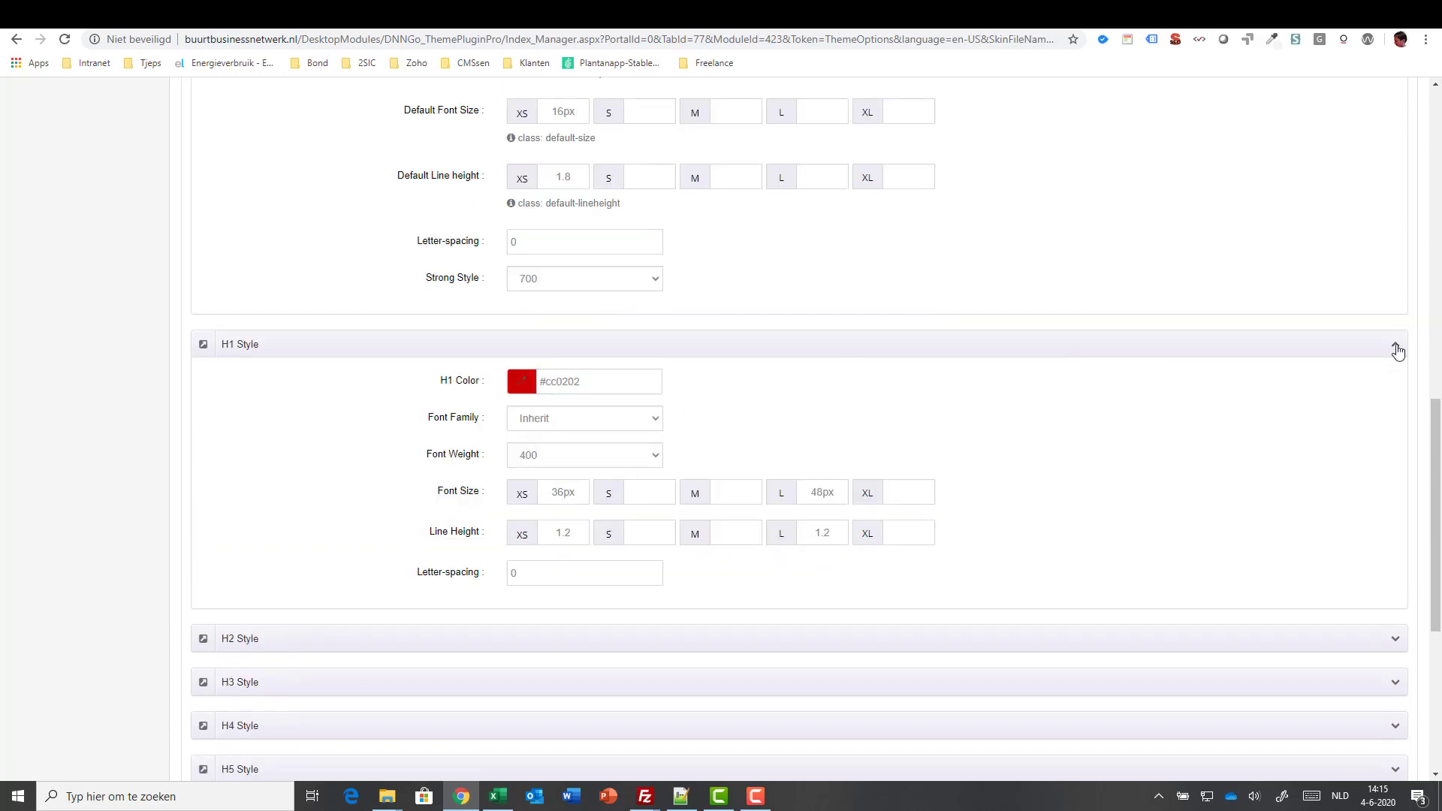
left_click(1395, 347)
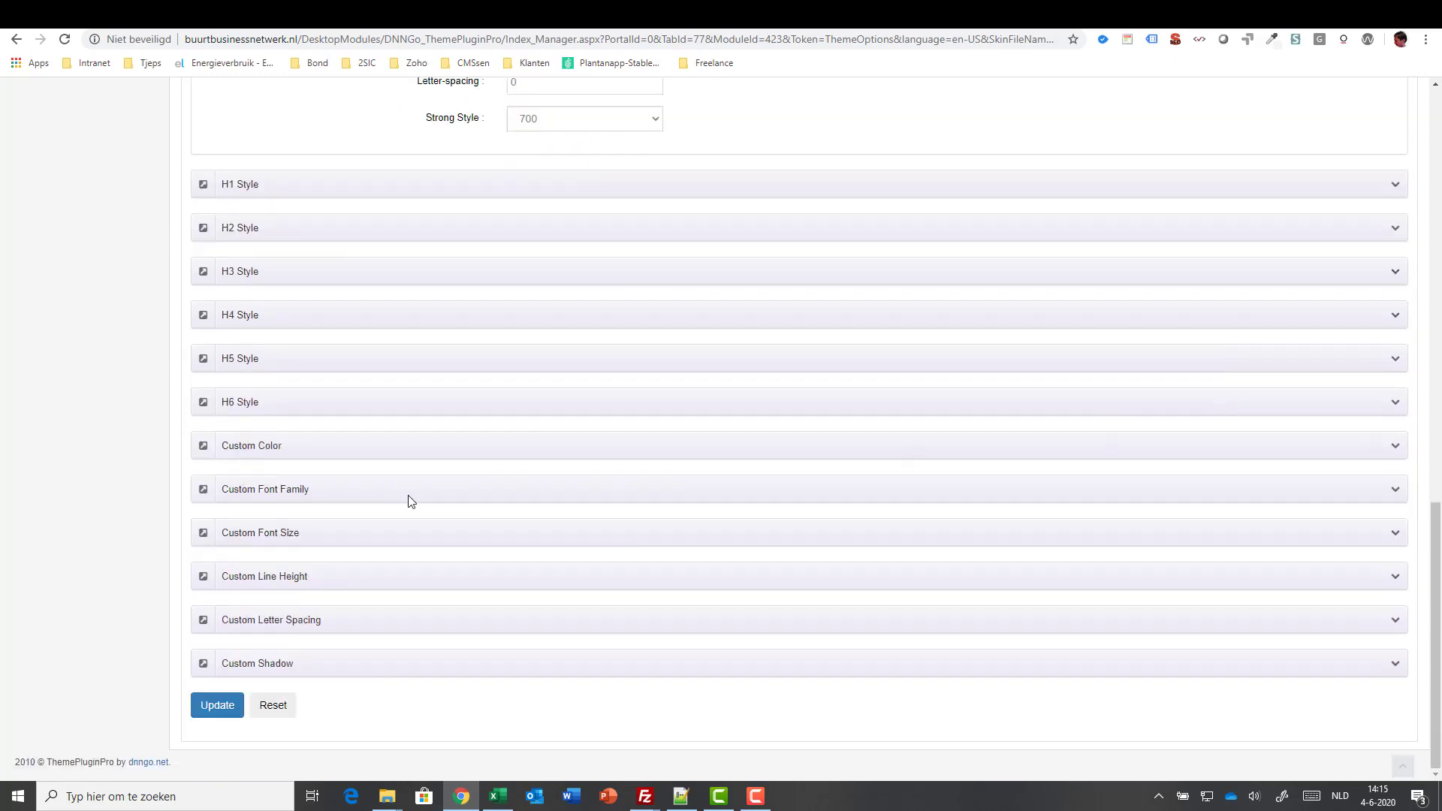
left_click(1394, 492)
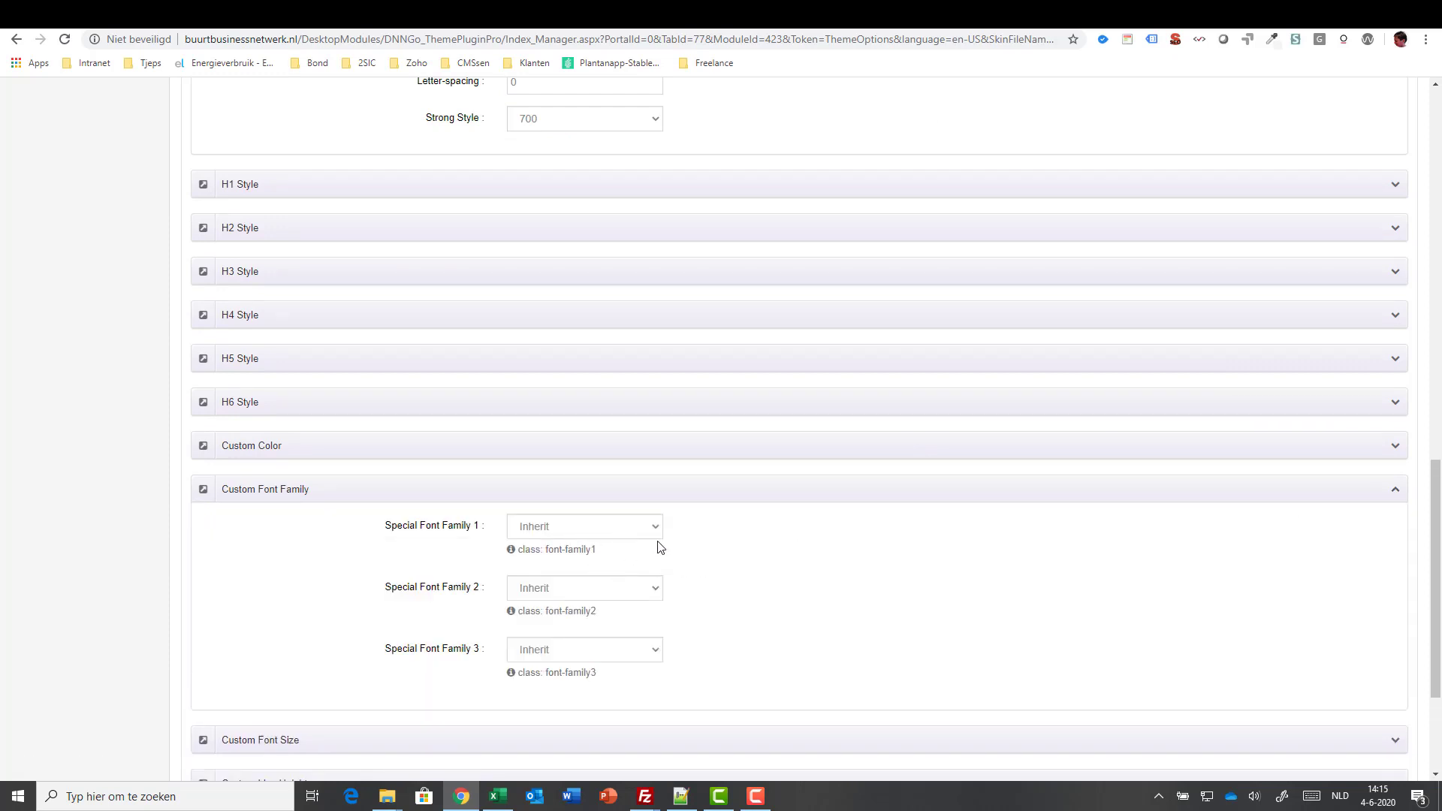
left_click(1394, 492)
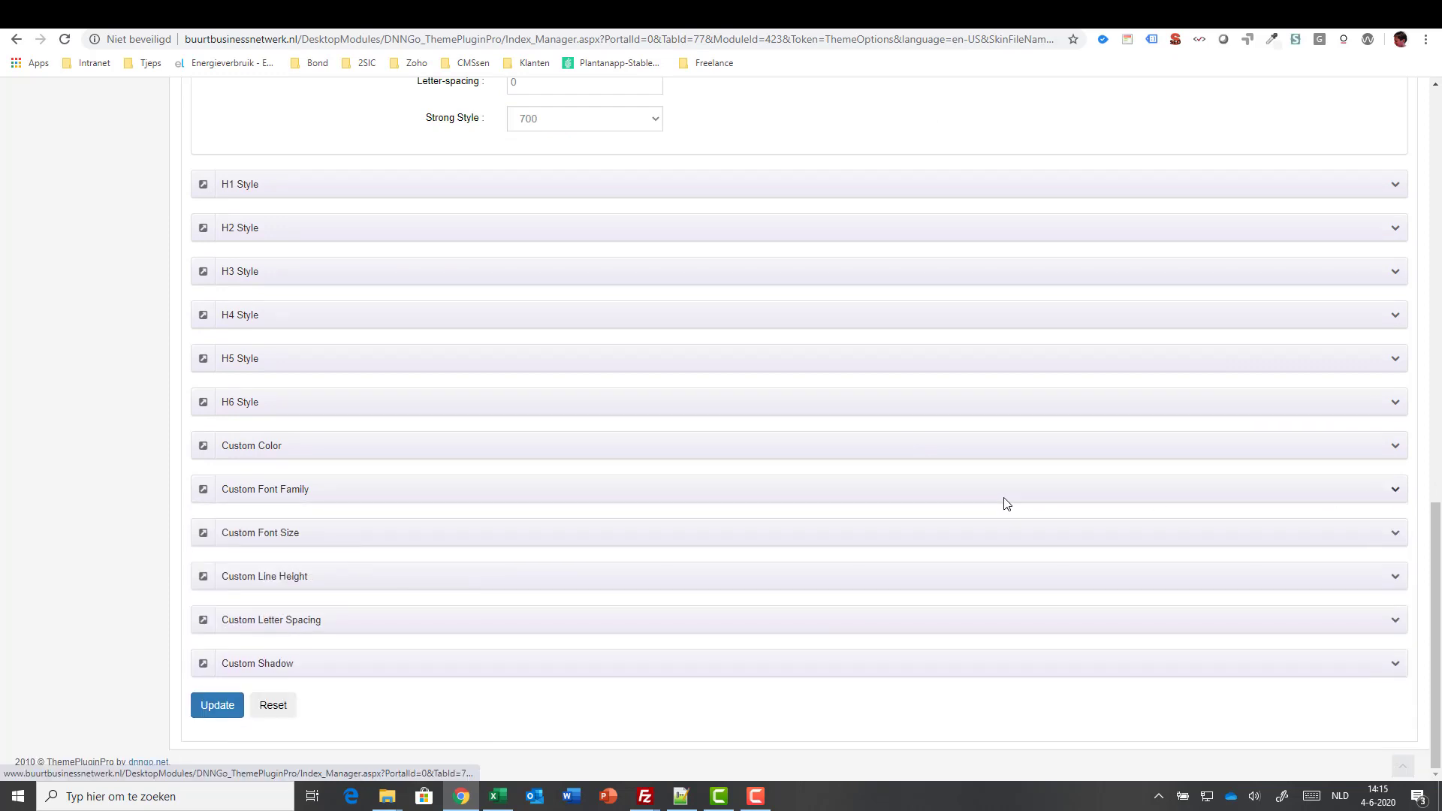
scroll(1013, 501, "up", 15)
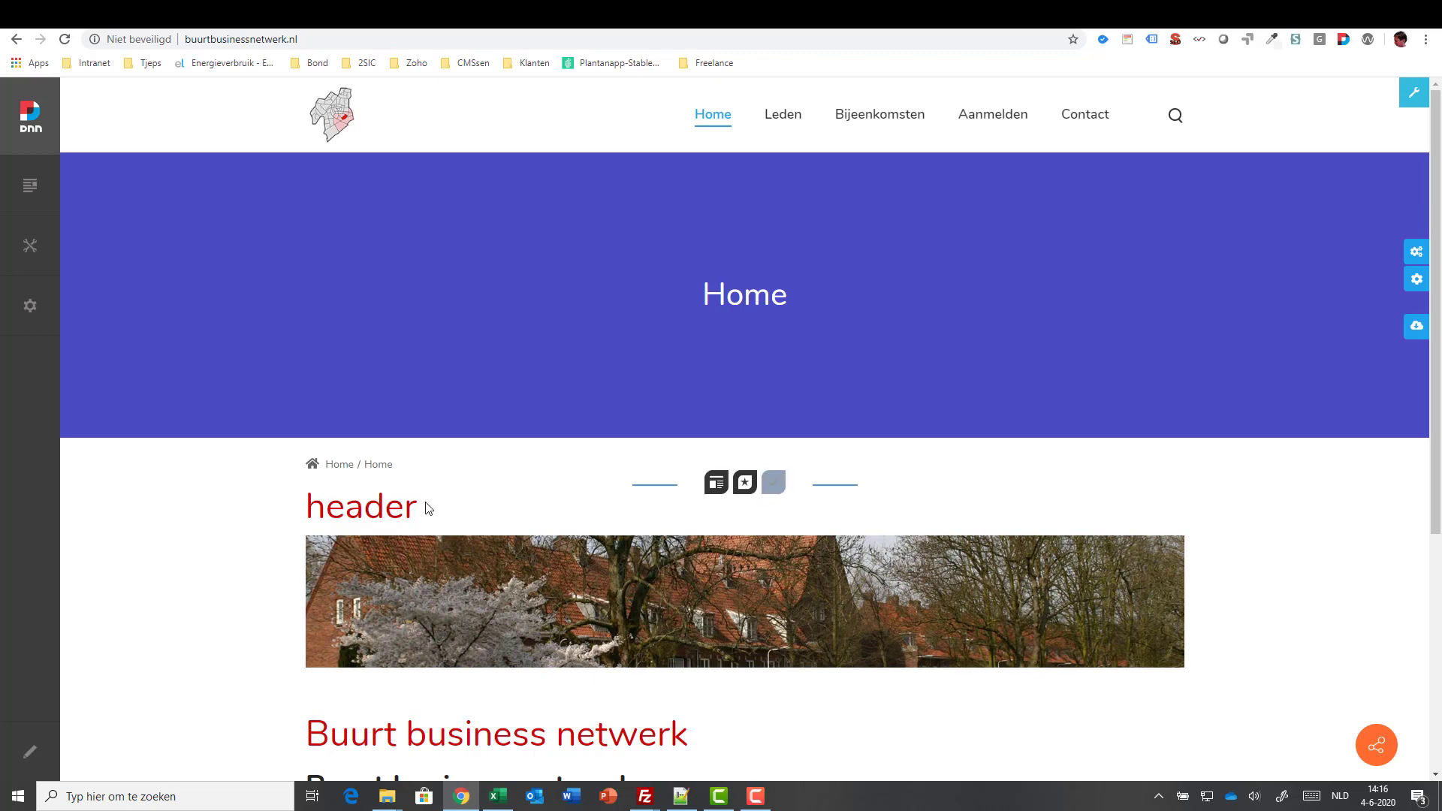
- Uncheck Page Title Enabled on the Page Title tab and click Update
scroll(488, 560, "down", 5)
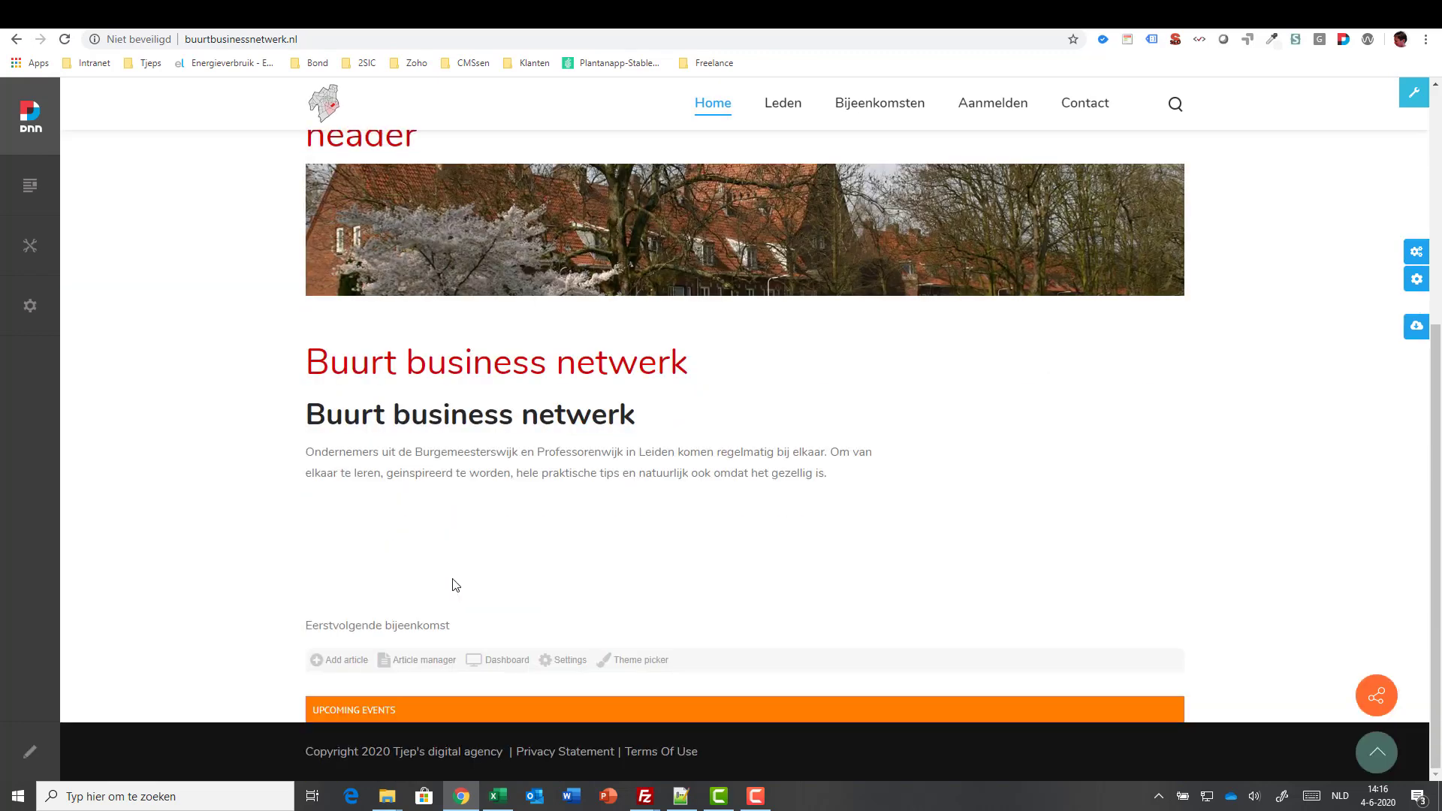
scroll(456, 584, "up", 5)
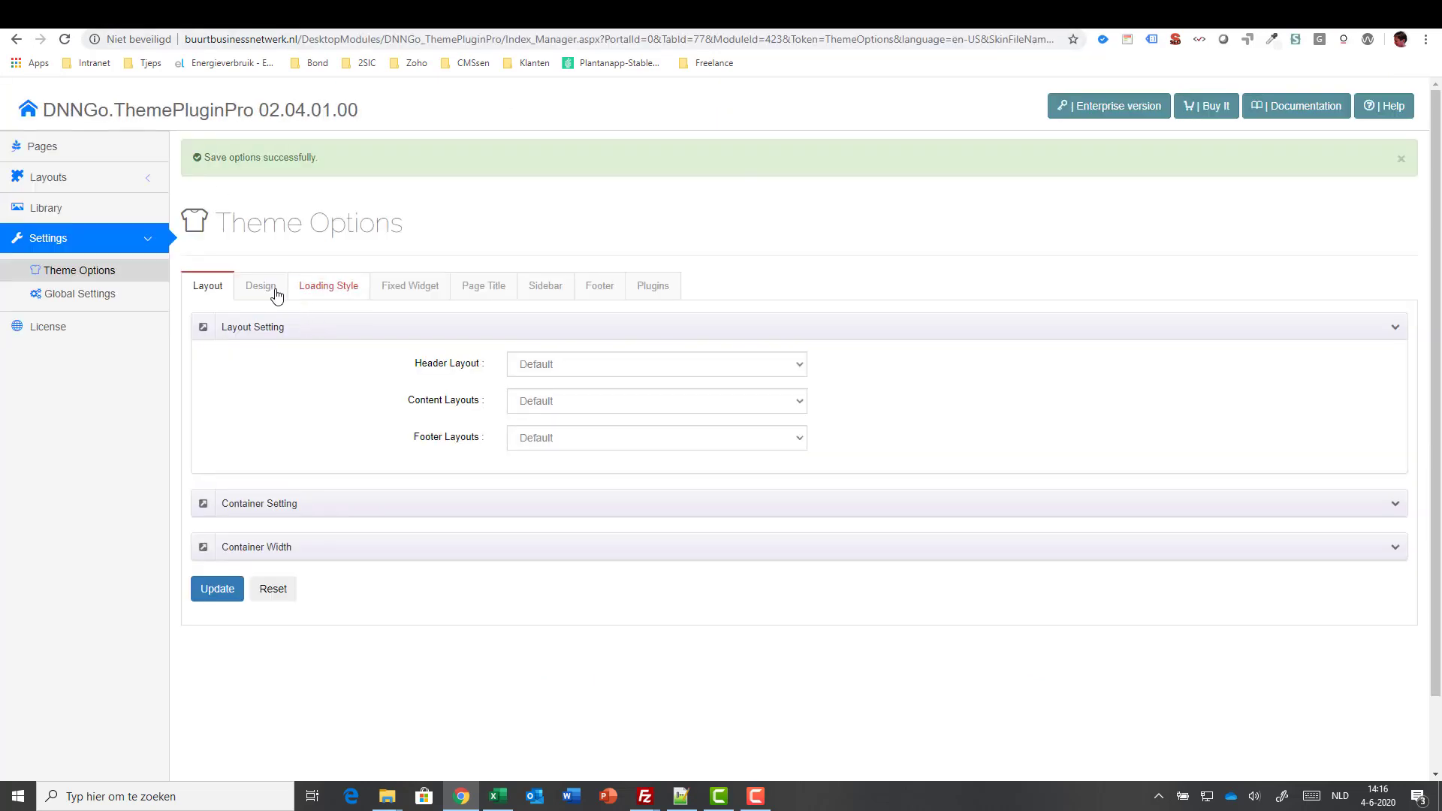
left_click(489, 295)
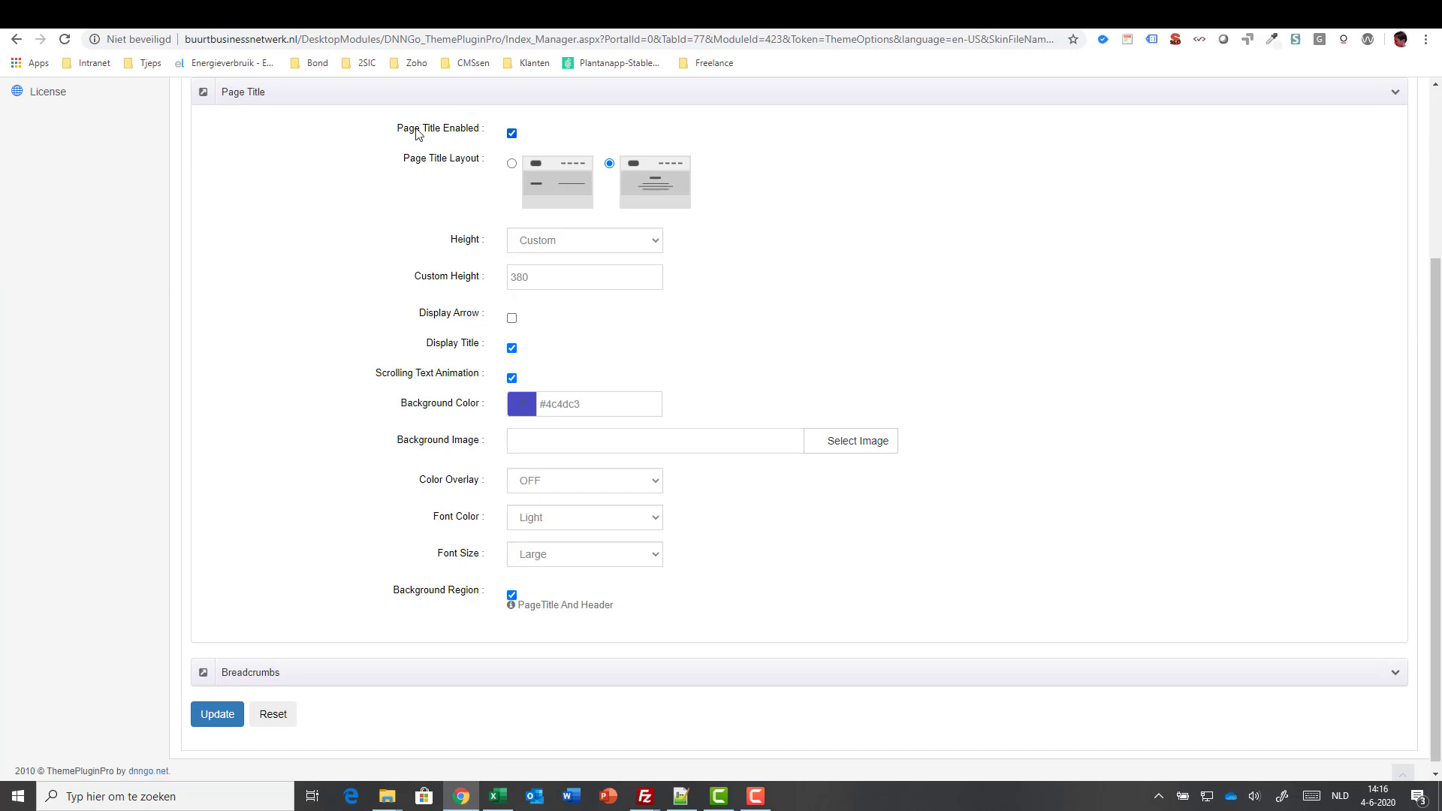
left_click(512, 133)
scroll(1242, 533, "down", 3)
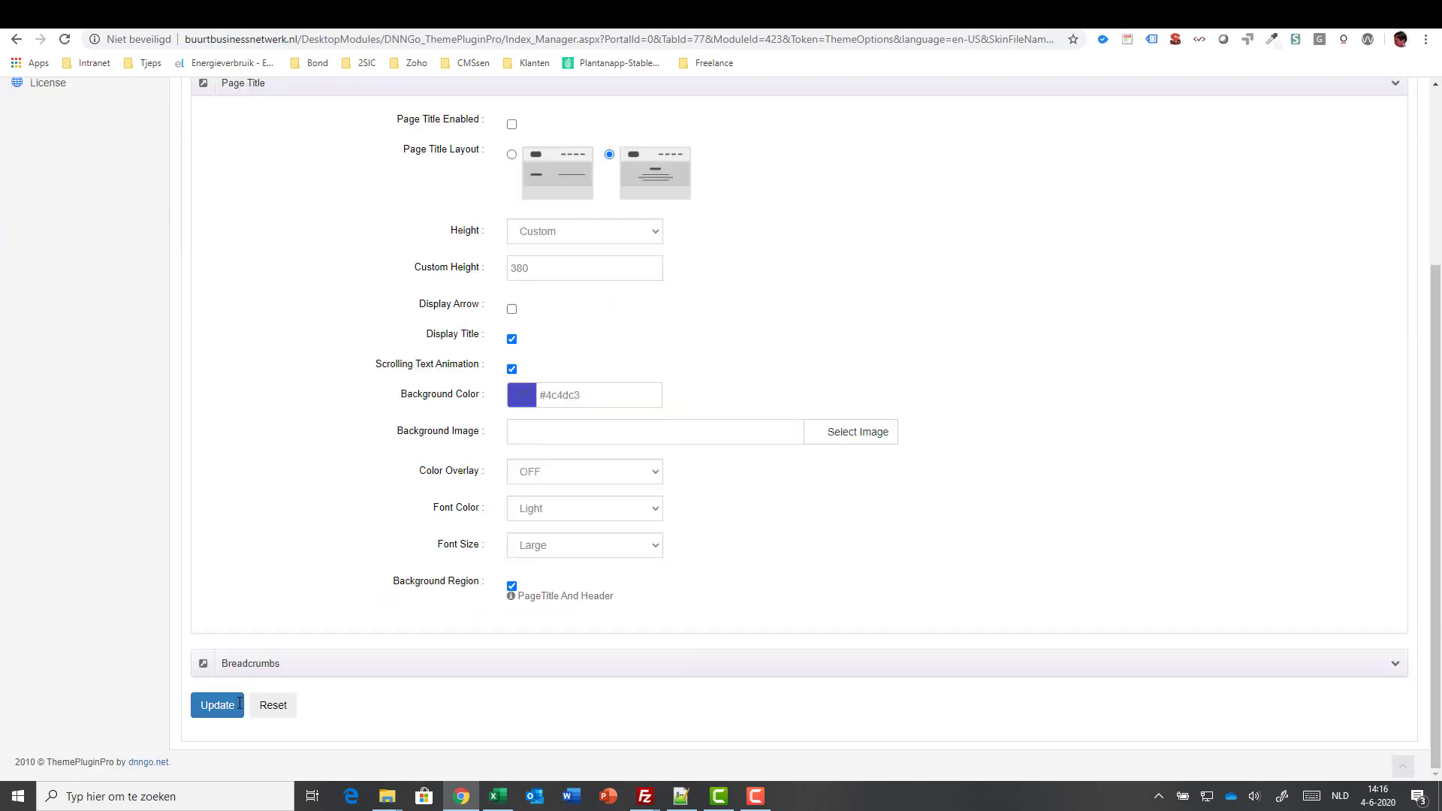
left_click(213, 706)
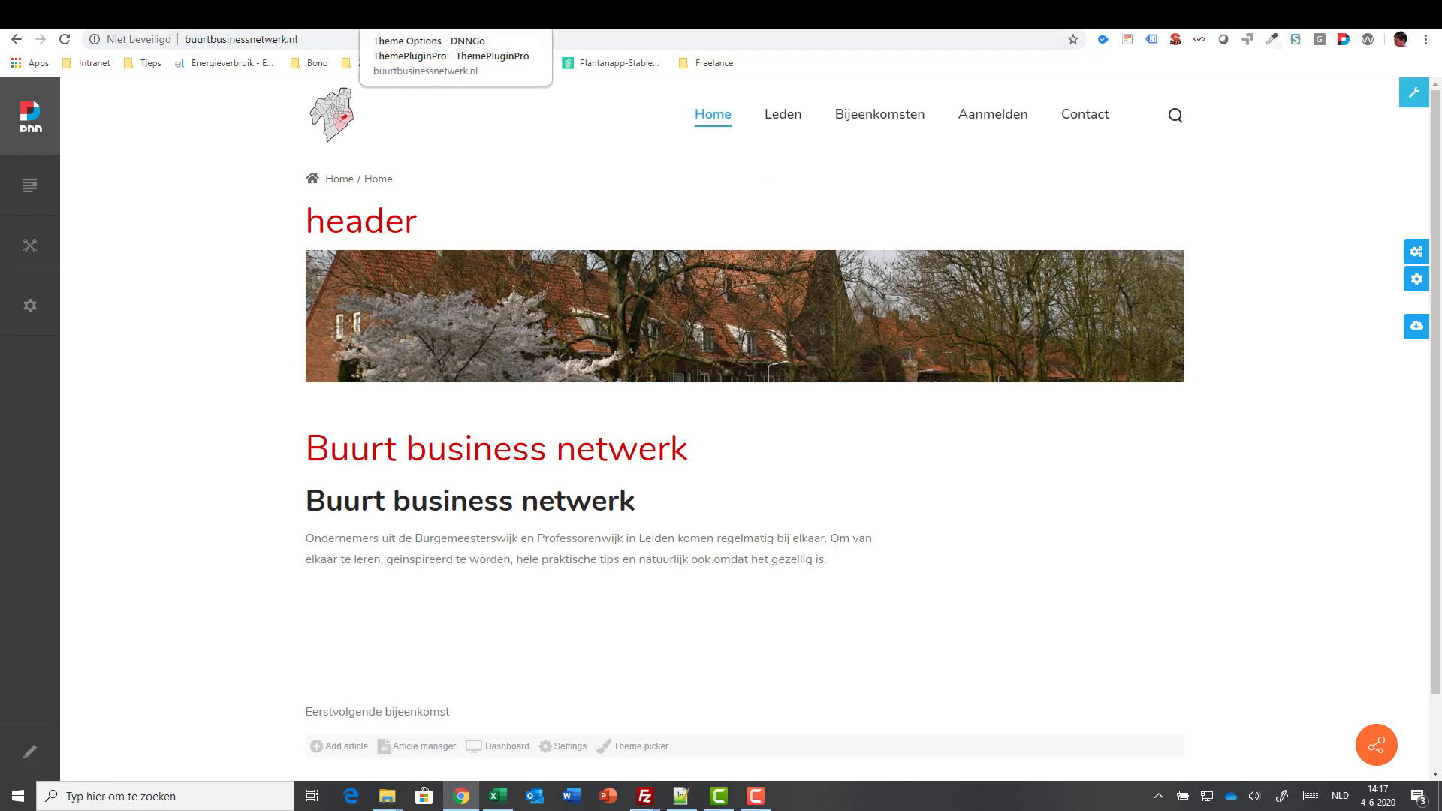
- Disable the page loading animation under Loading Style and save it
left_click(451, 15)
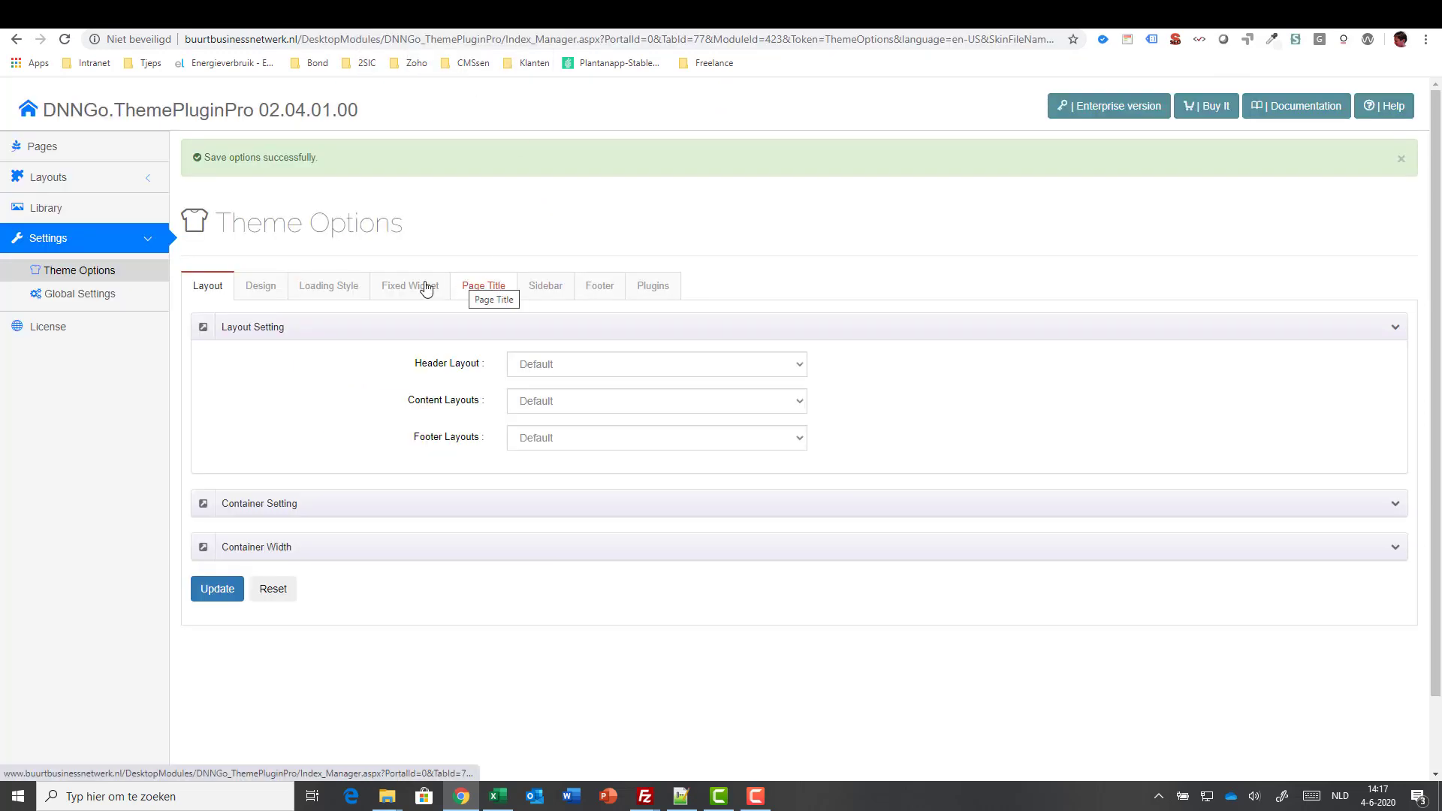
left_click(342, 287)
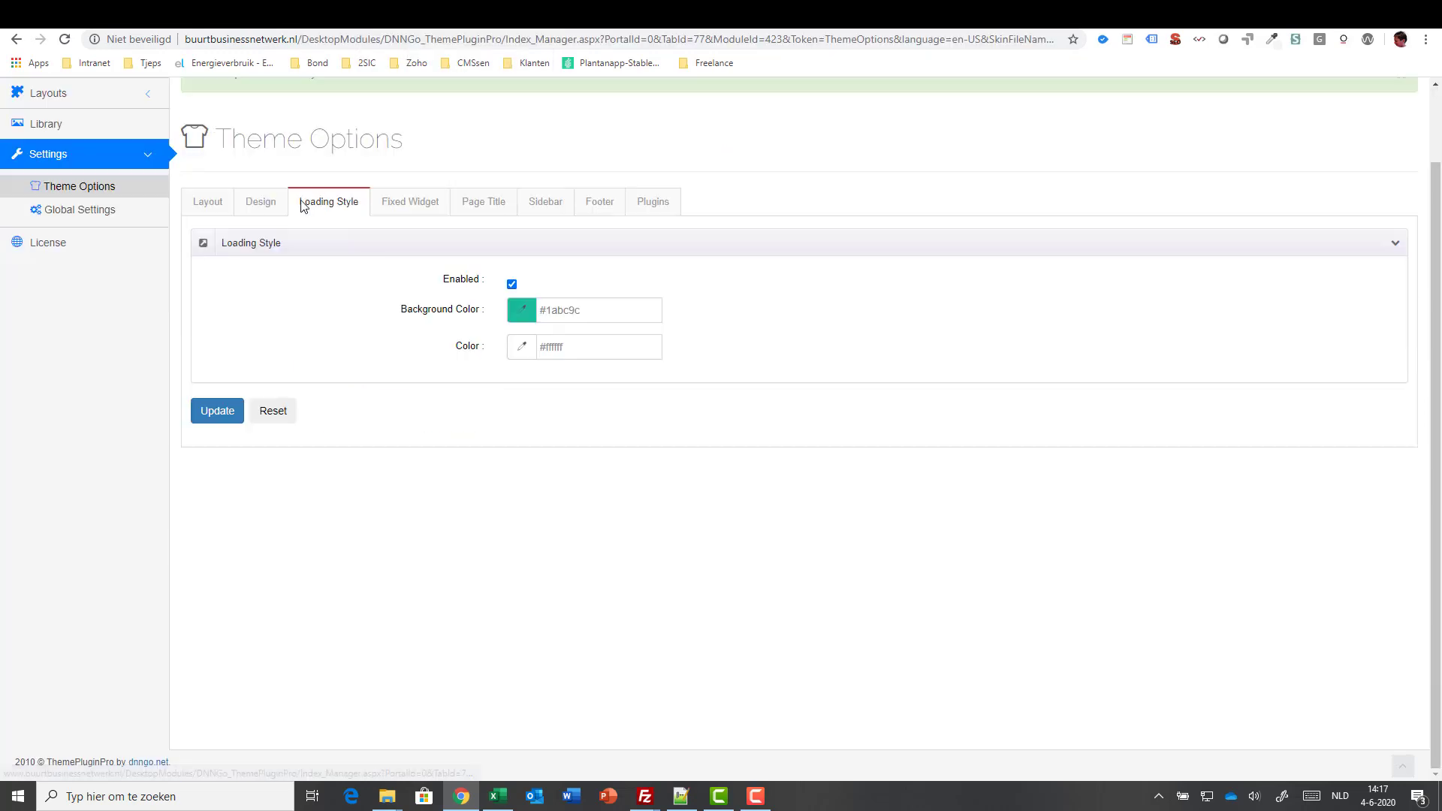
left_click(512, 284)
left_click(218, 336)
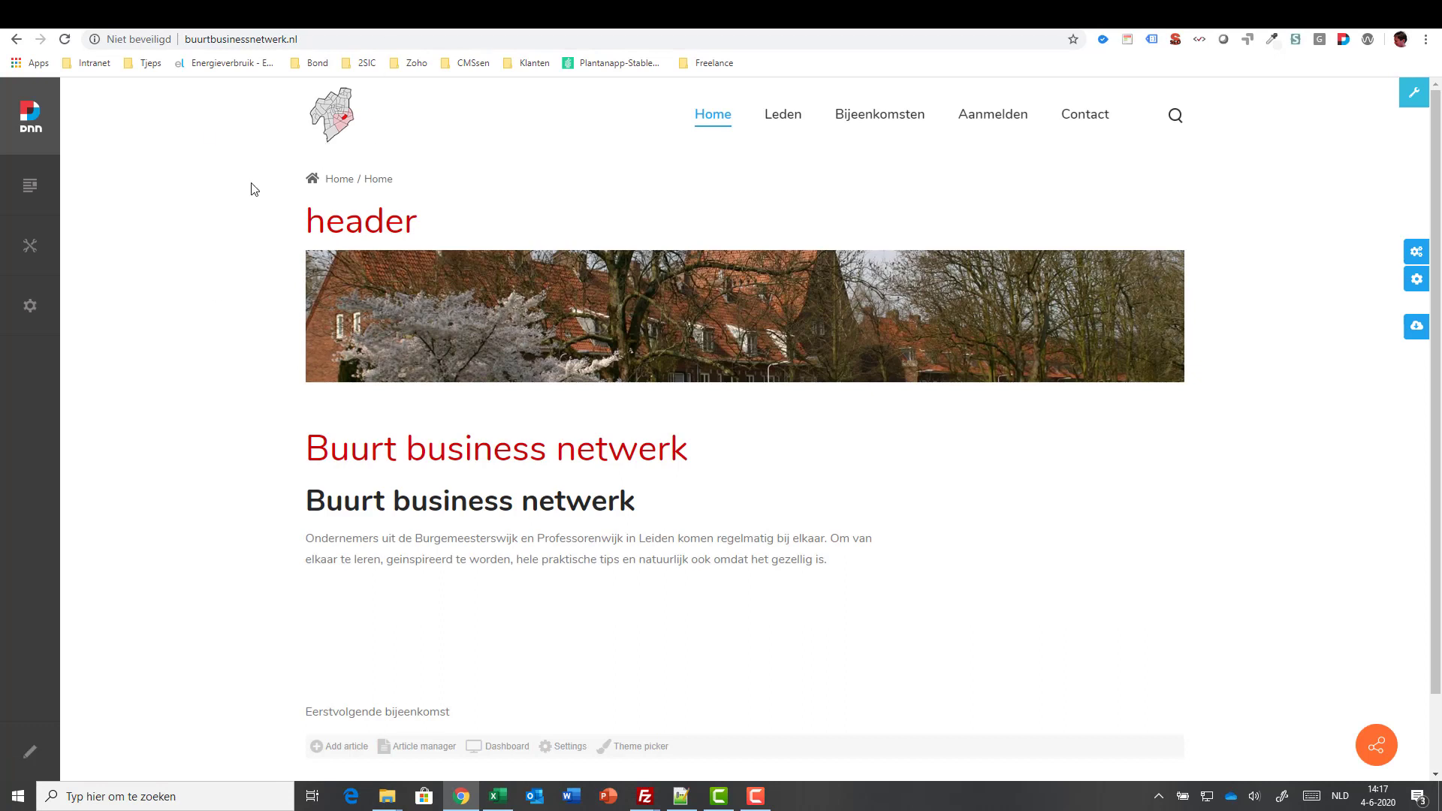
- Reload the homepage, expand the floating contact buttons, then go back to Theme Options
left_click(65, 39)
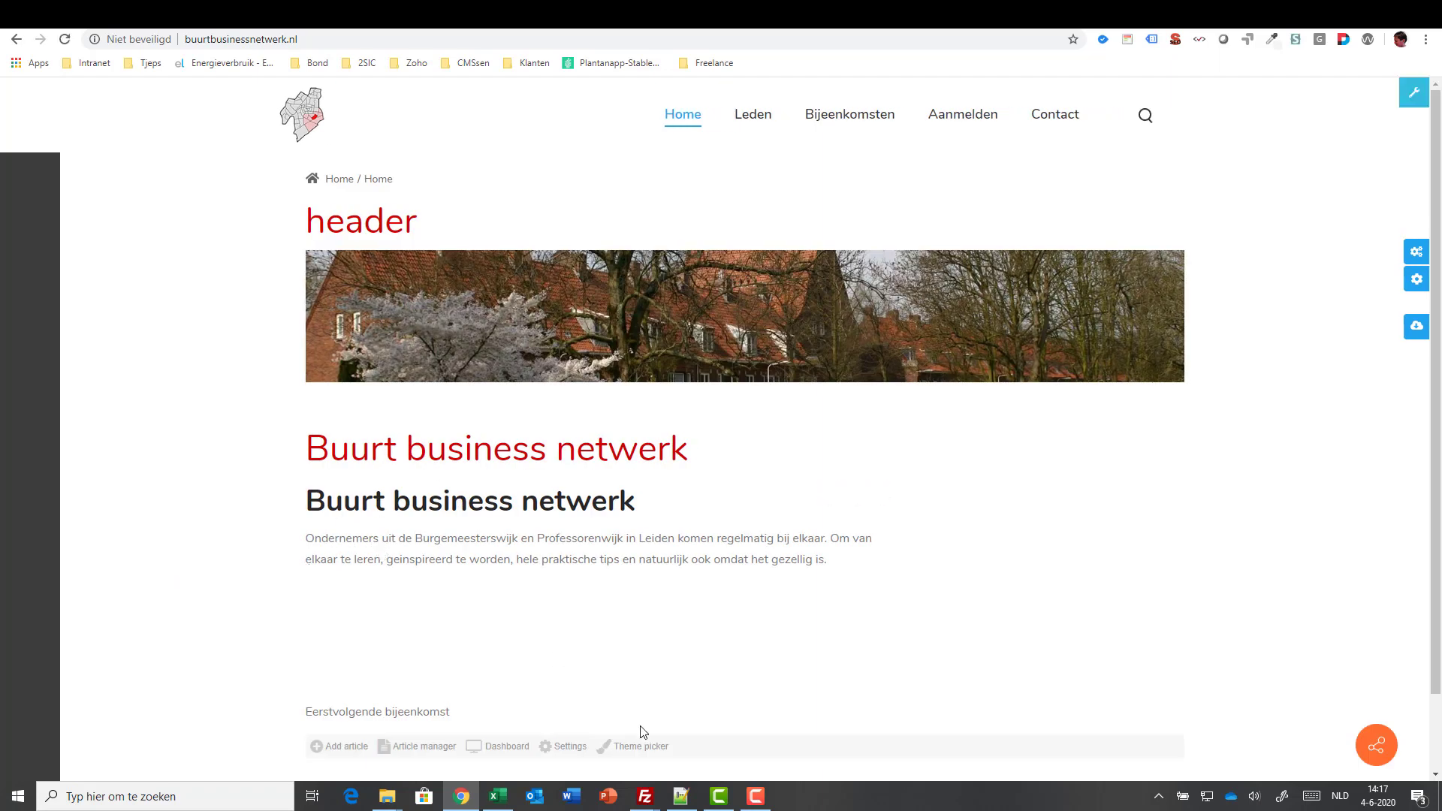
left_click(755, 797)
left_click(1366, 732)
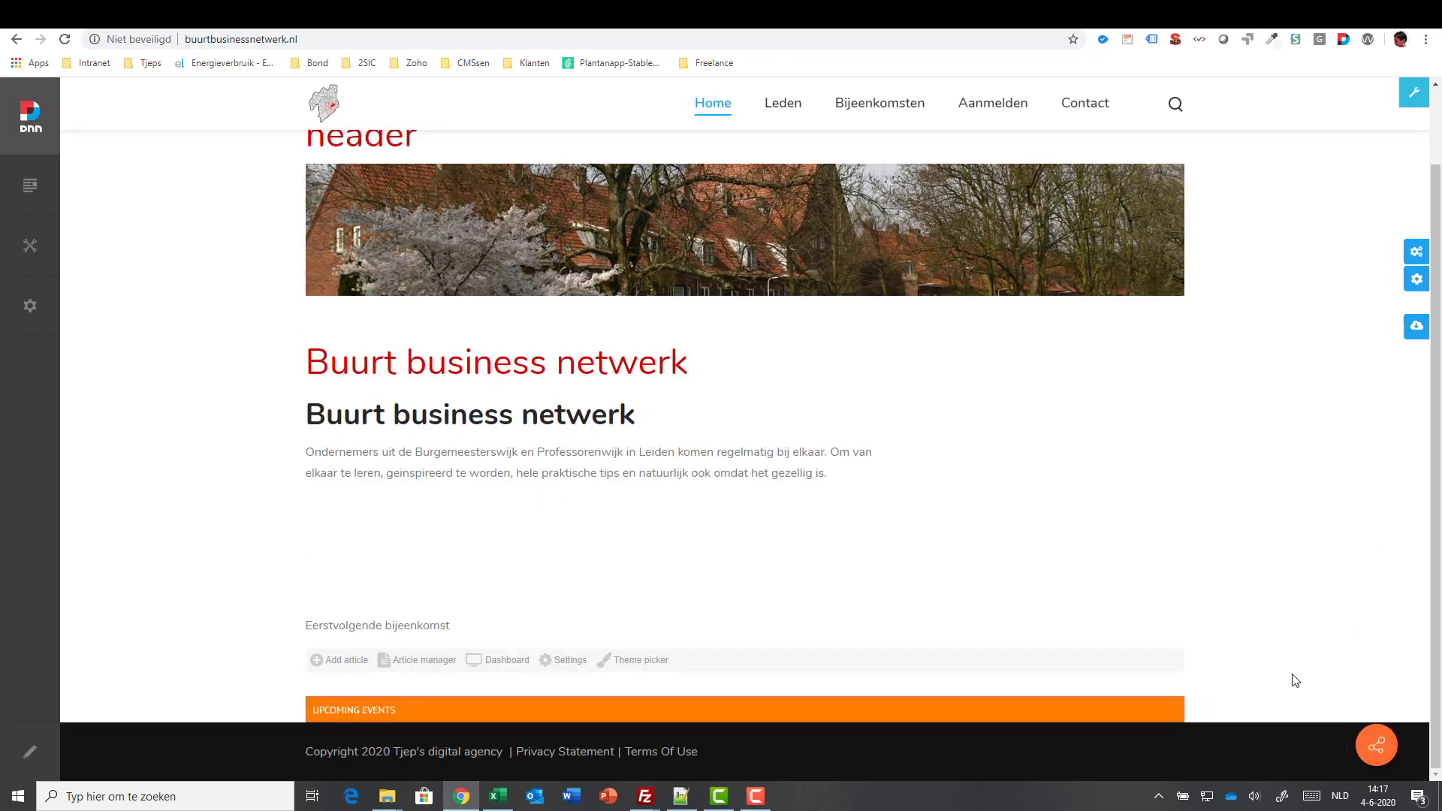
left_click(1376, 747)
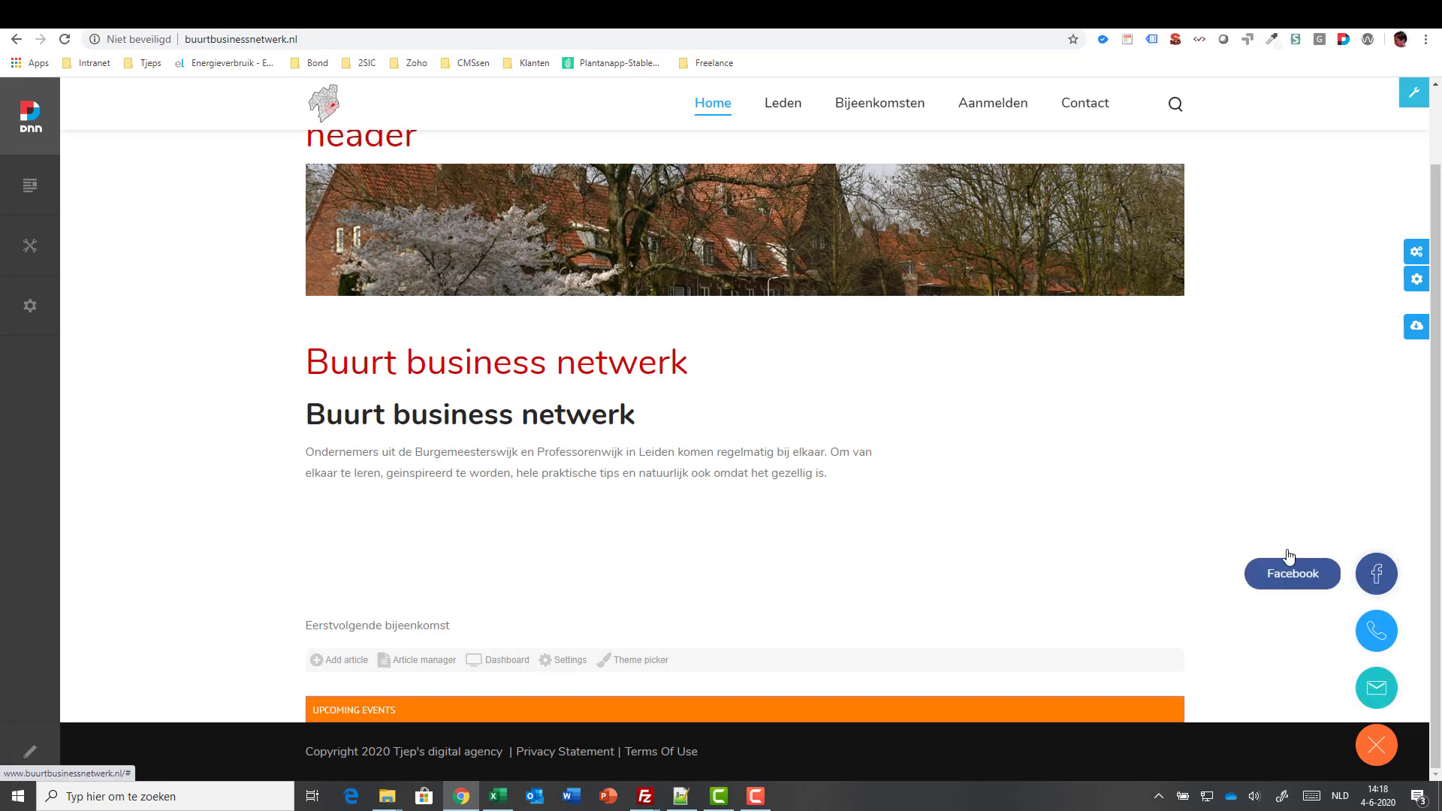
left_click(410, 18)
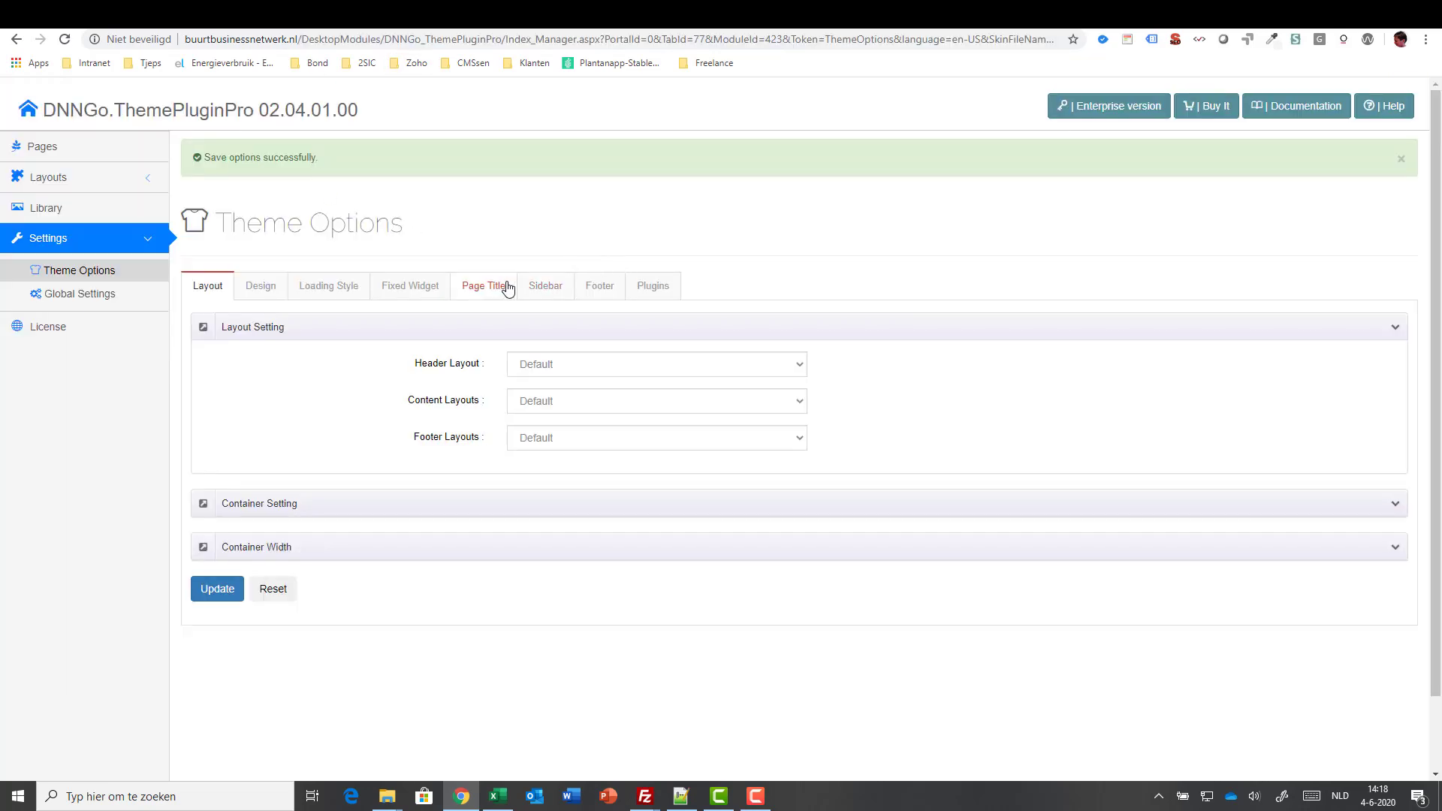
- In Fixed Widget, replace the demo phone text and phone link with the real phone number
left_click(428, 286)
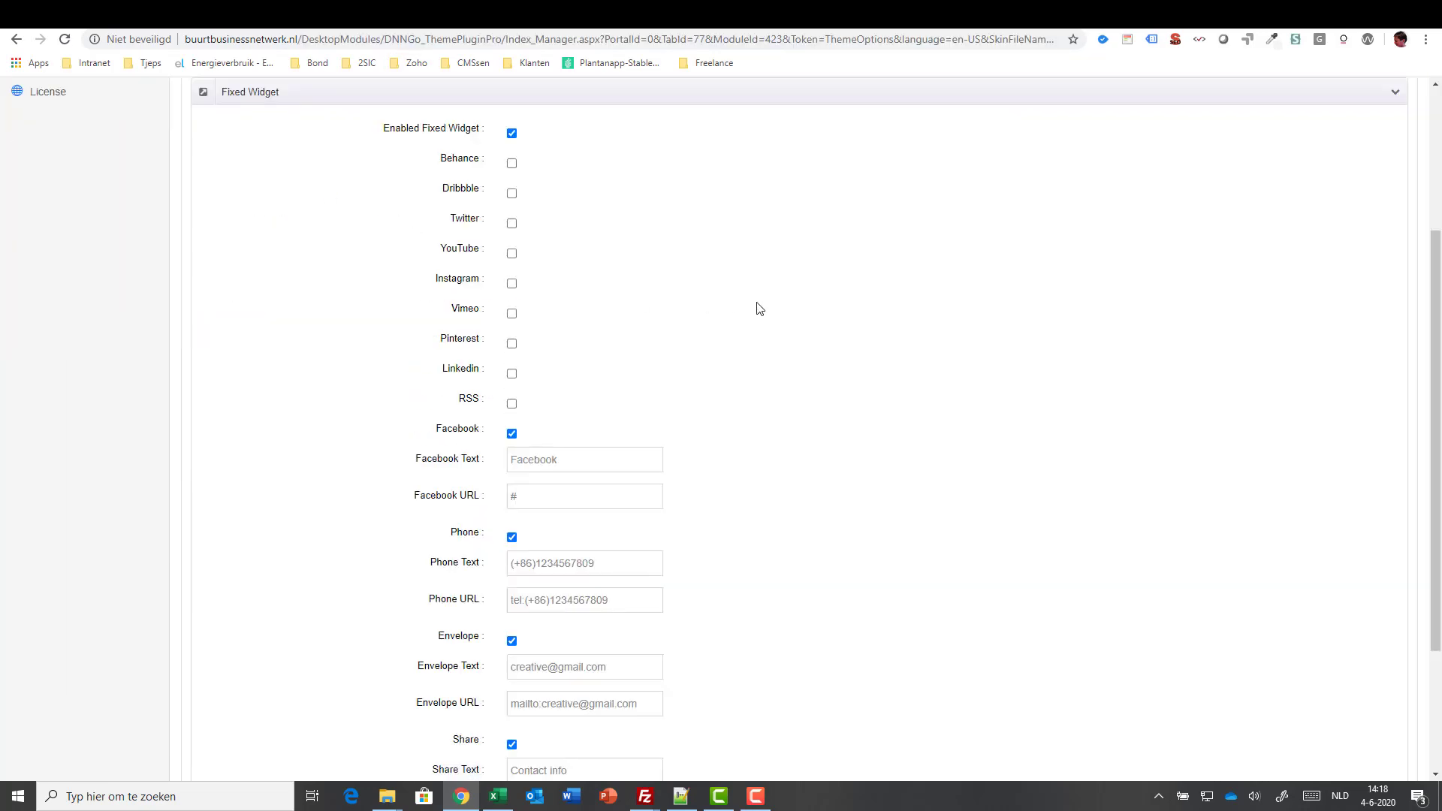
scroll(291, 211, "up", 3)
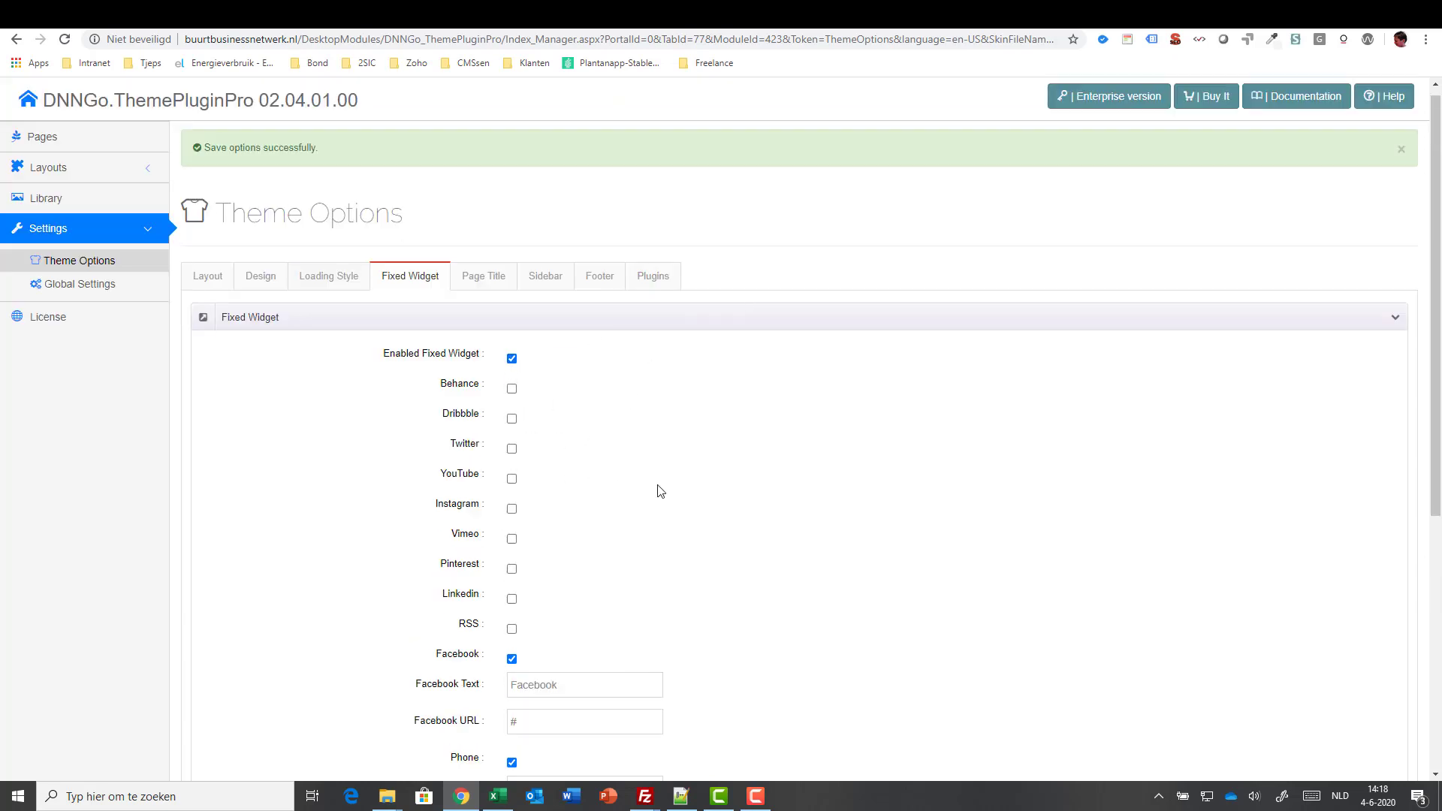
scroll(661, 491, "down", 2)
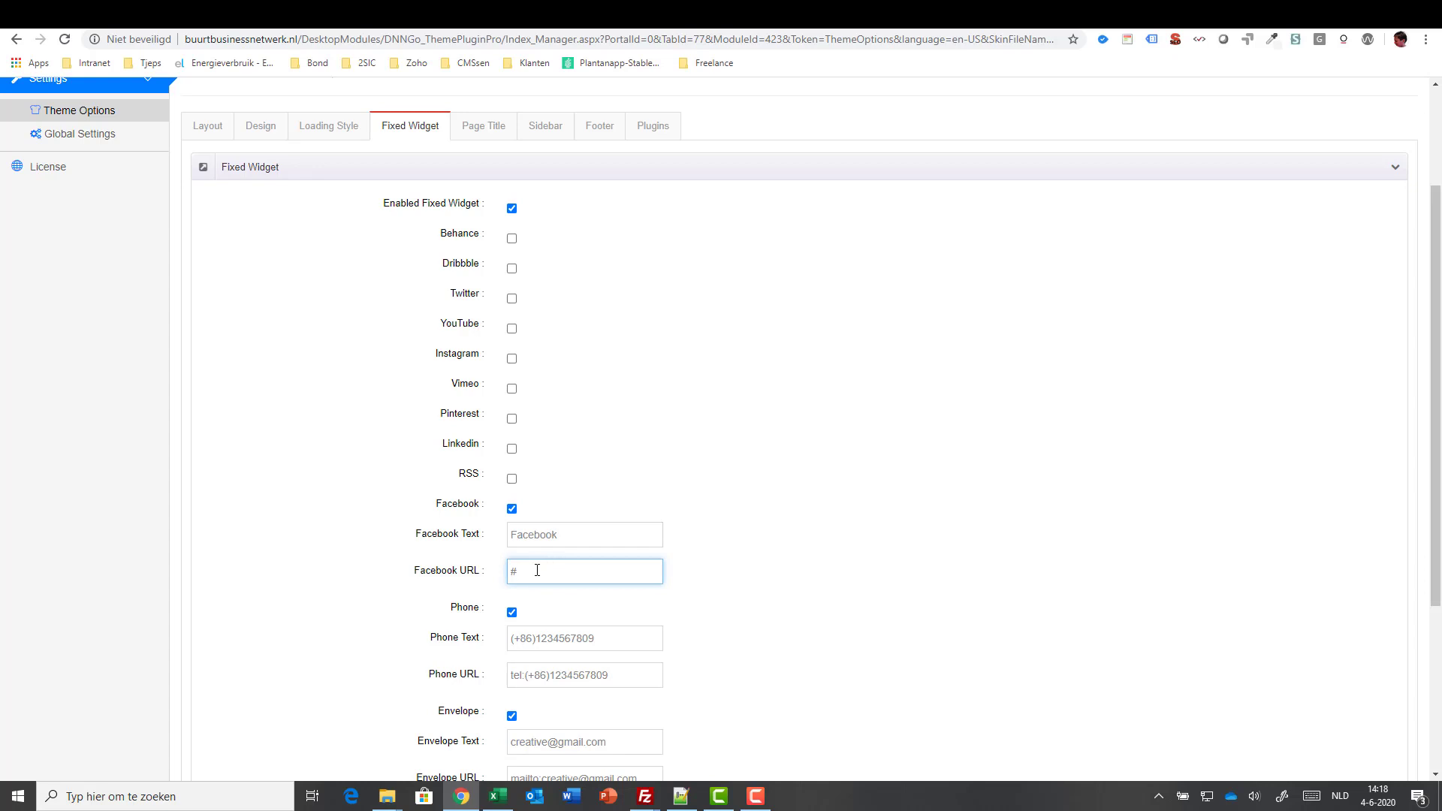
left_click(525, 637)
key("ctrl+a")
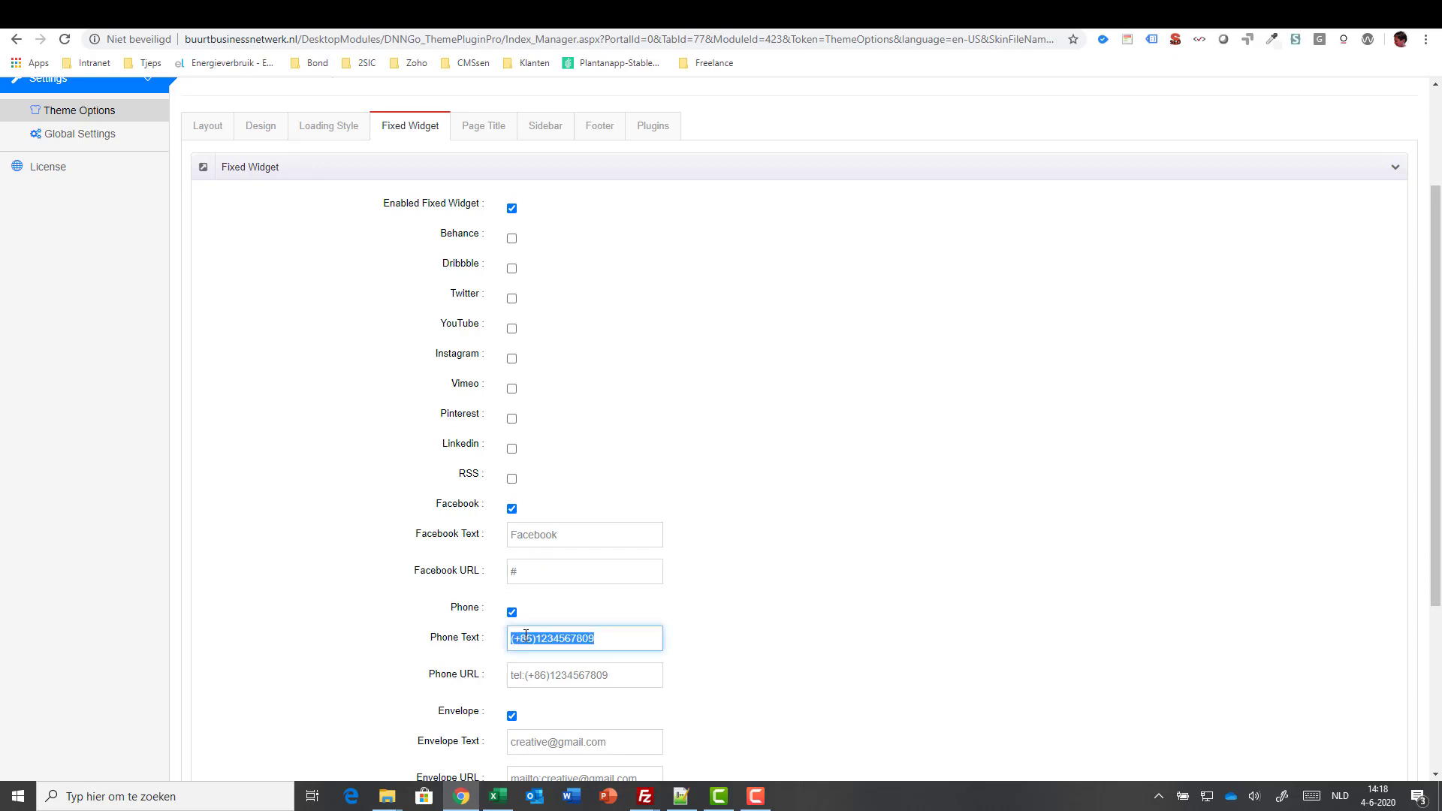
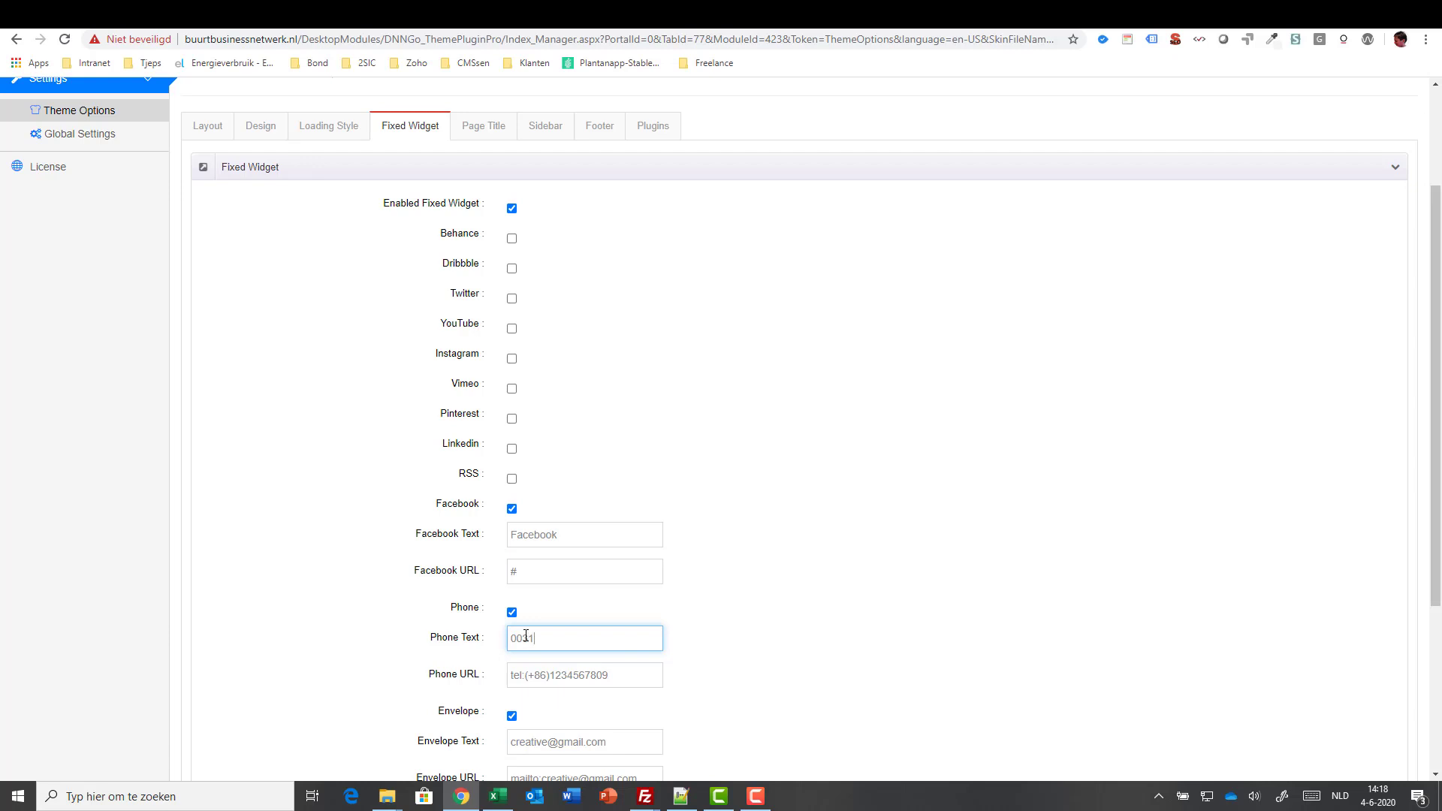
key("ctrl+a")
key("ctrl+c")
left_click(555, 670)
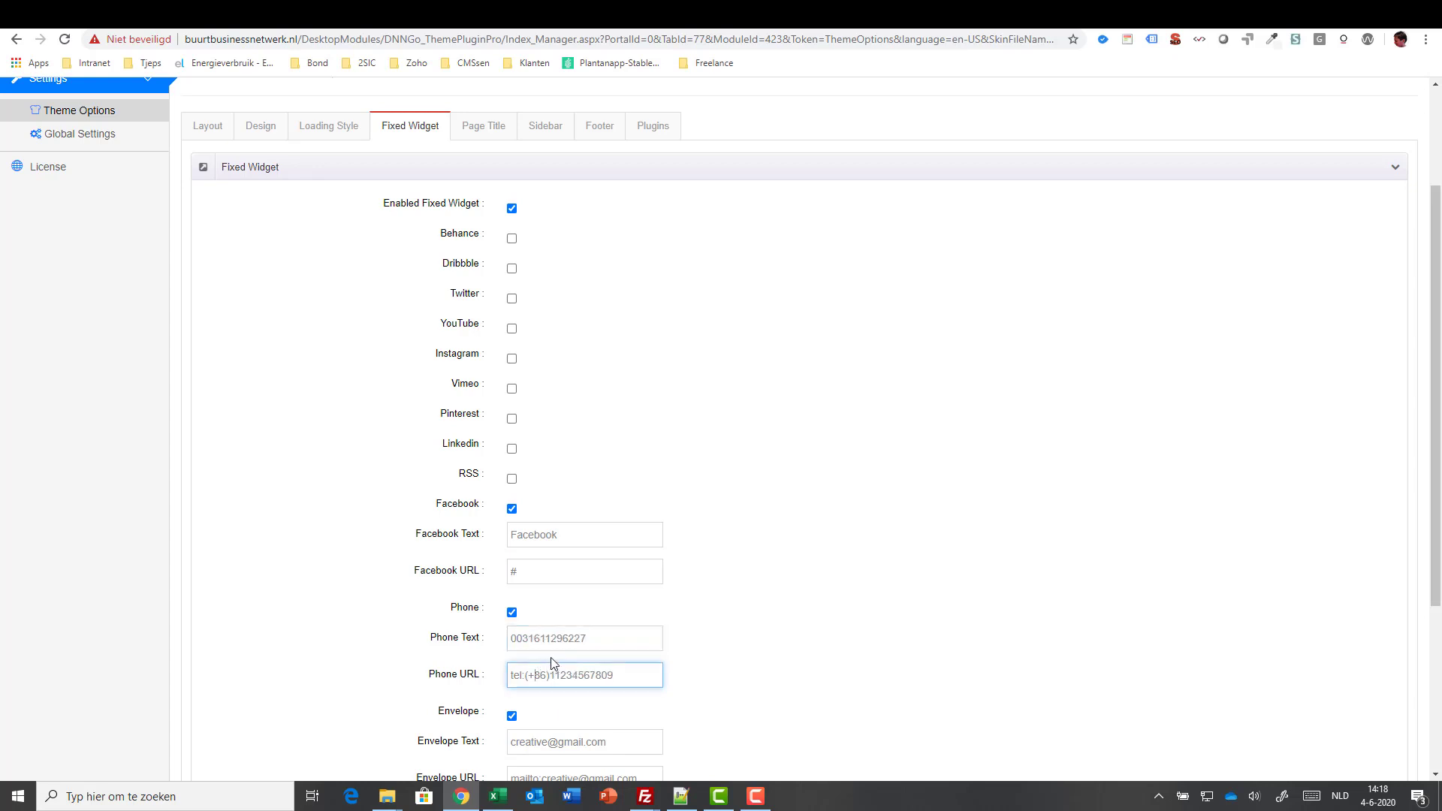
key("ctrl+shift+Right")
key("ctrl+shift+Right")
key("ctrl+v")
left_click(950, 594)
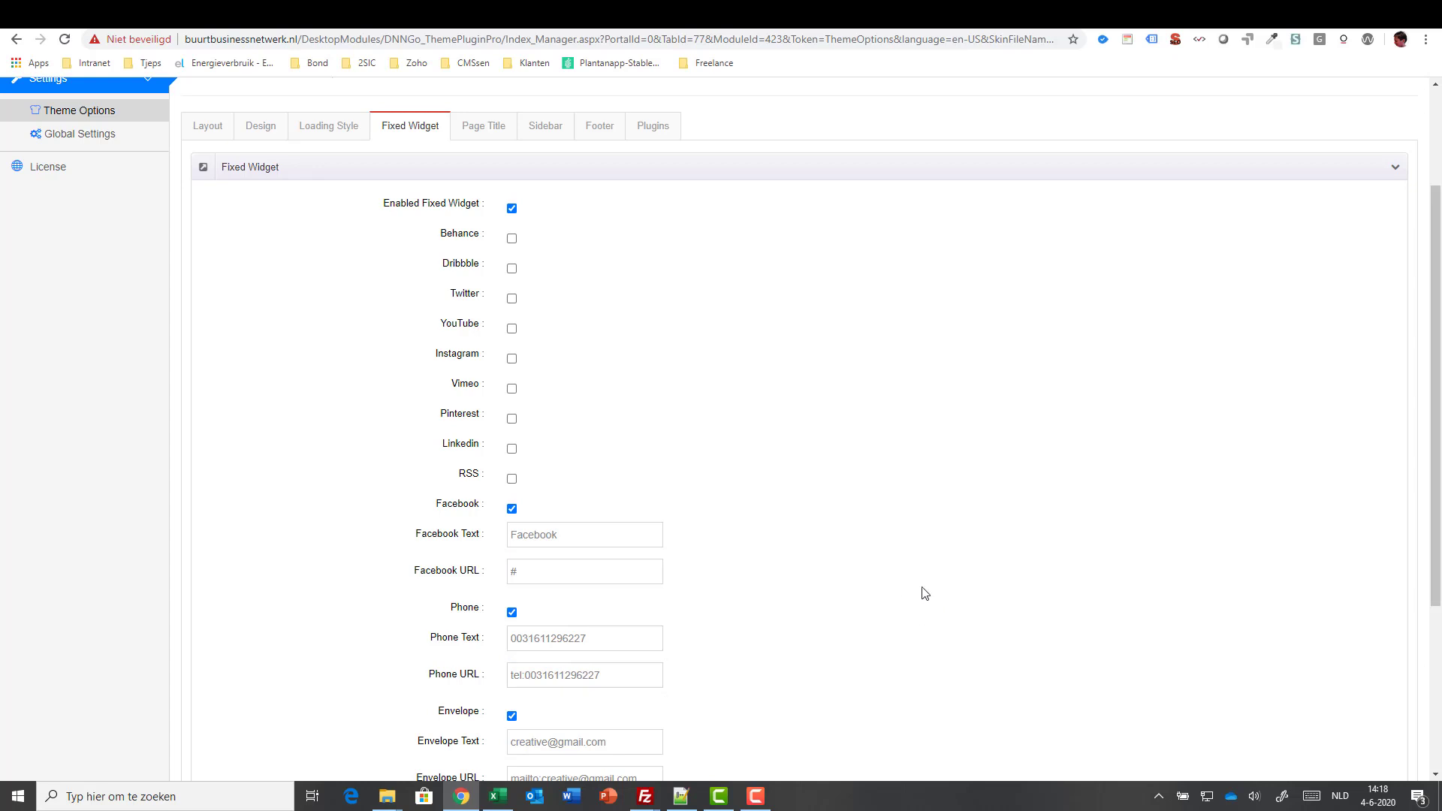
- Replace the demo envelope text and mailto link with the real e-mail address and save
scroll(931, 586, "down", 3)
triple_click(540, 516)
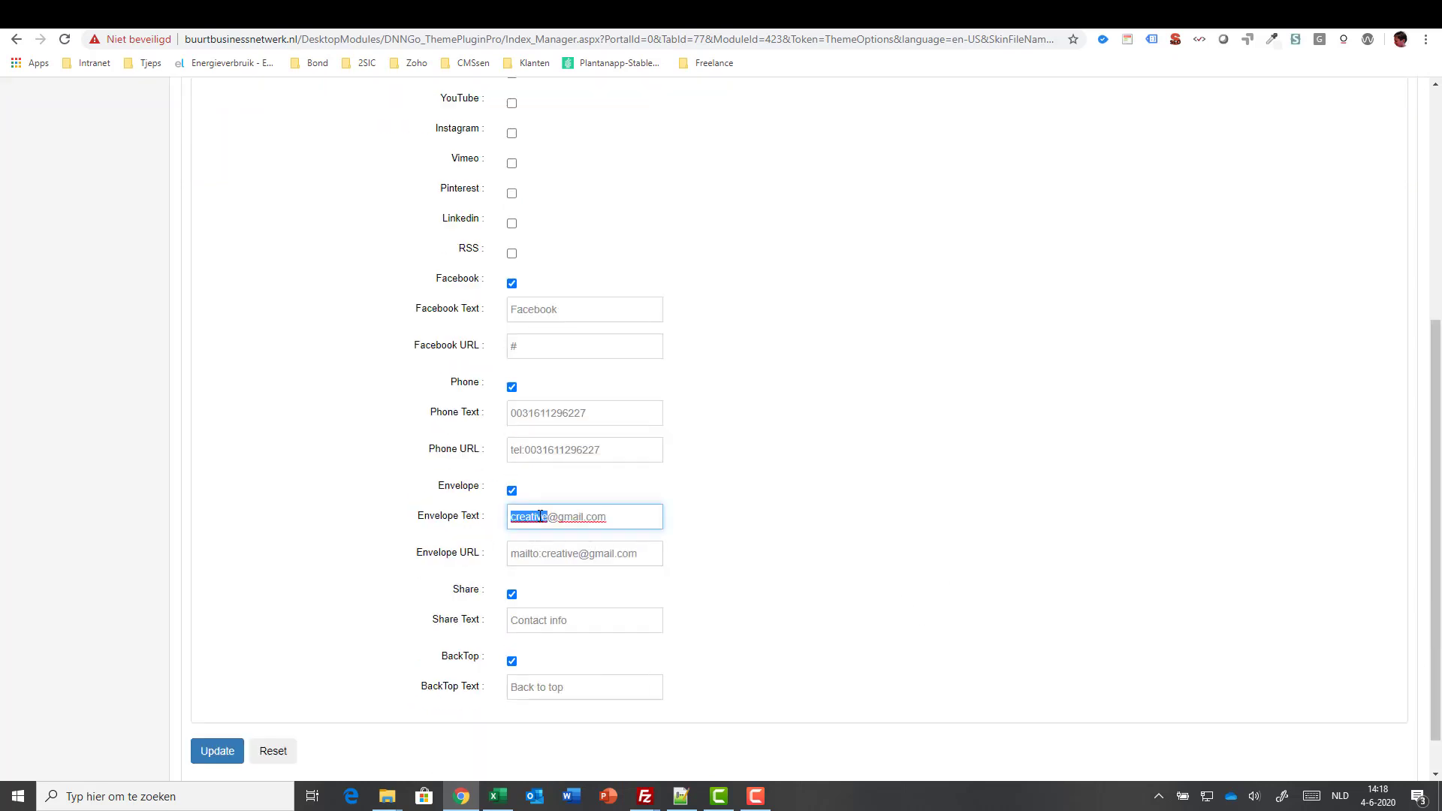
key("ctrl+shift+Left")
key("ctrl+shift+Left")
key("ctrl+shift+Left")
key("ctrl+c")
left_click(562, 554)
left_click_drag(542, 553, 733, 559)
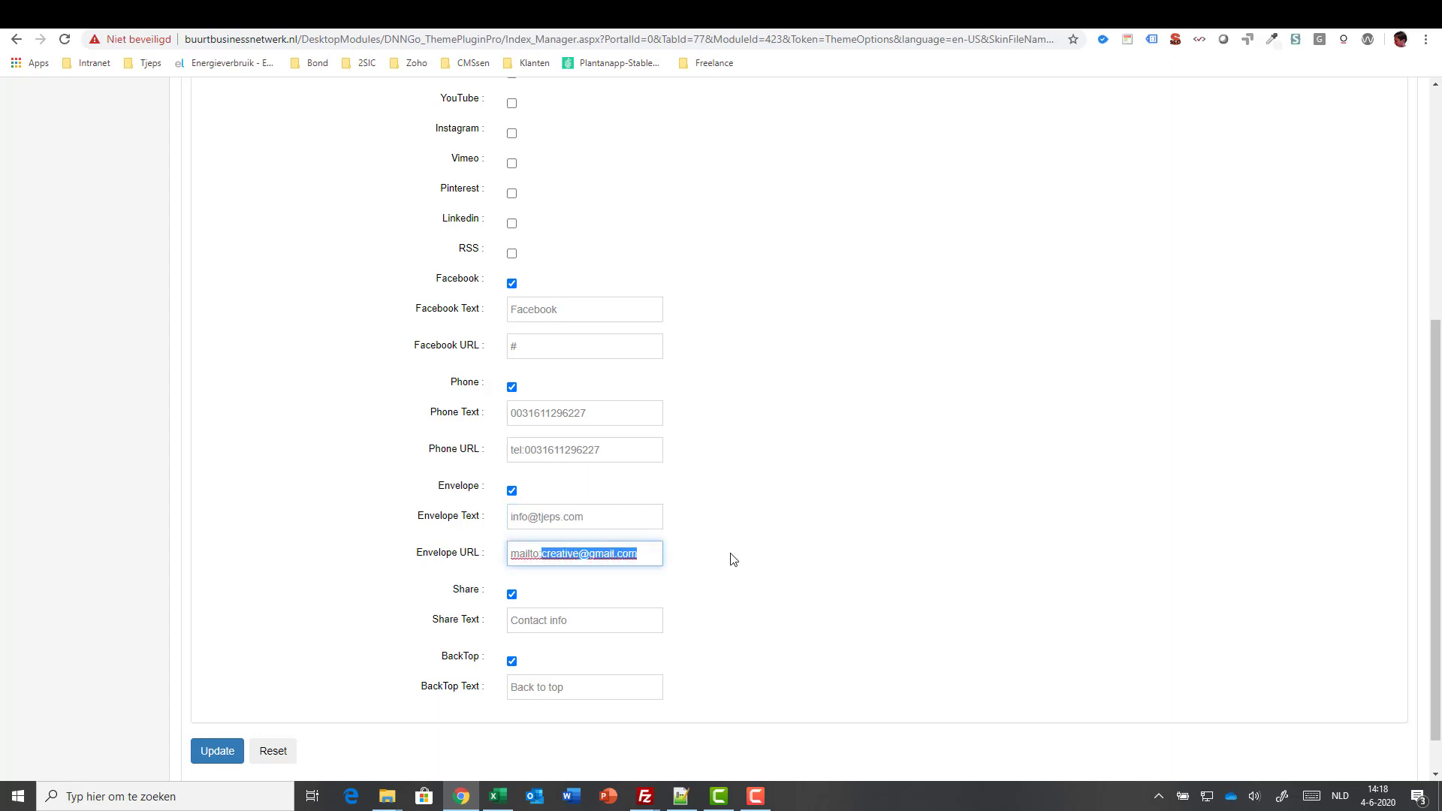
key("ctrl+v")
left_click(738, 507)
scroll(773, 587, "down", 1)
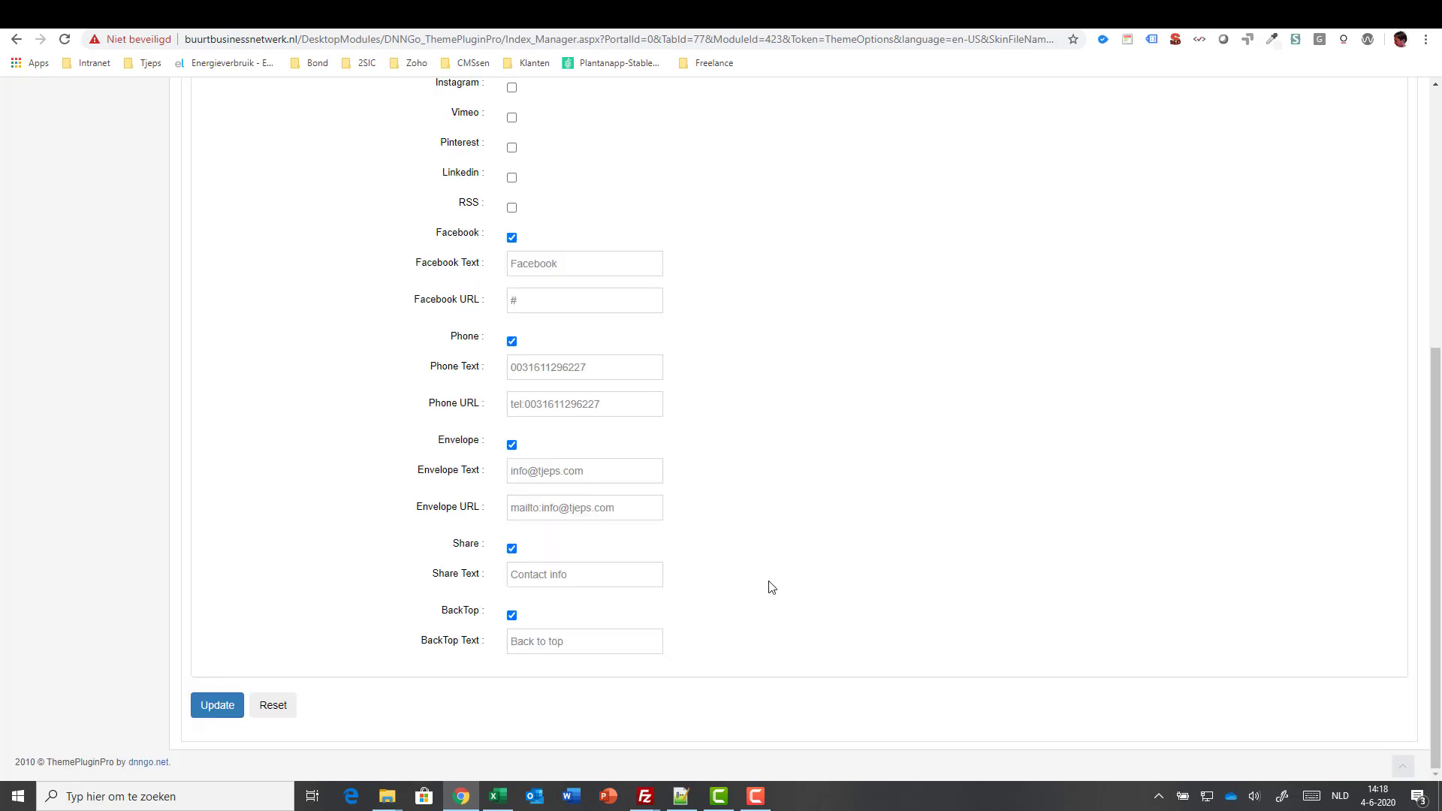
left_click(217, 706)
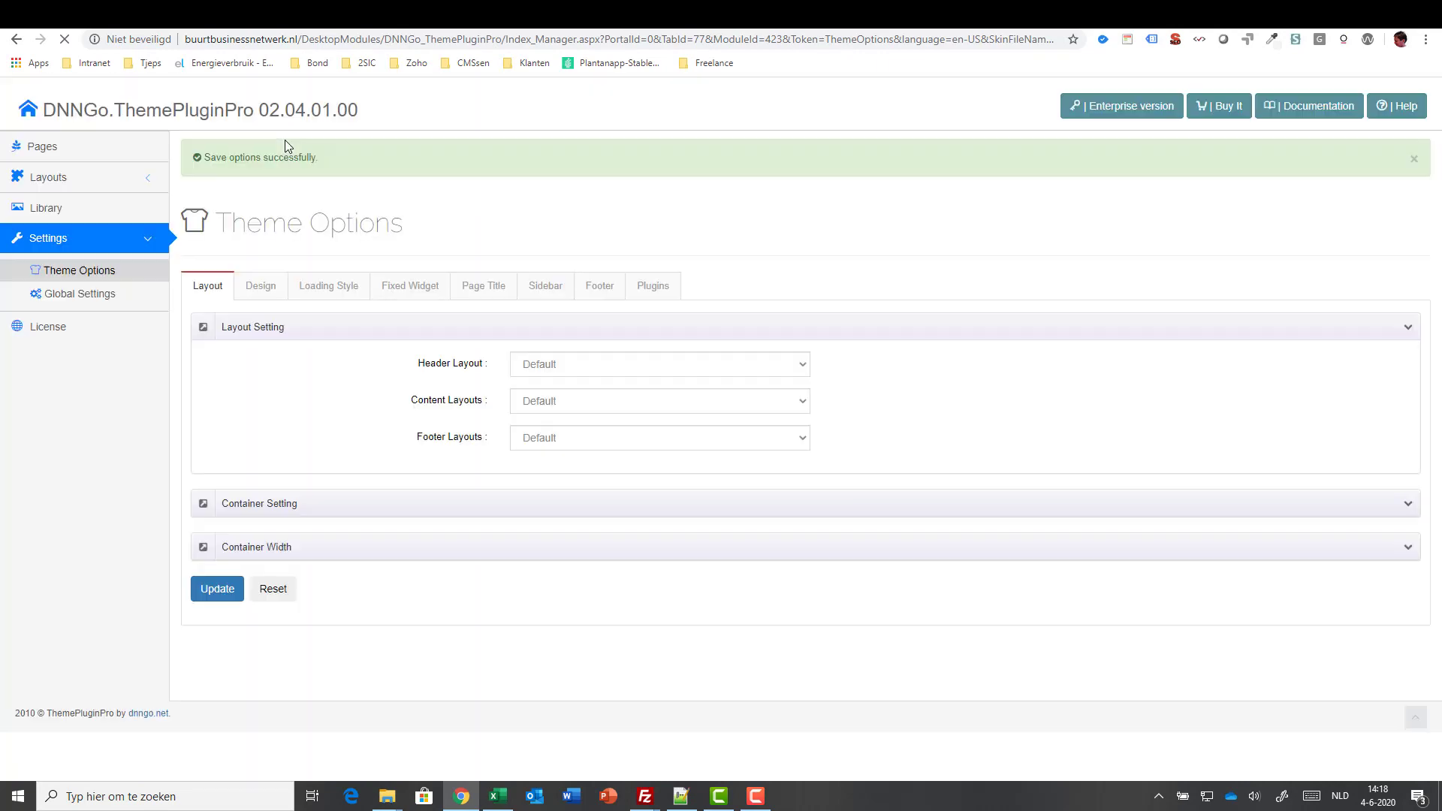
- Reload the homepage and expand the floating contact buttons to check the mail entry
left_click(288, 15)
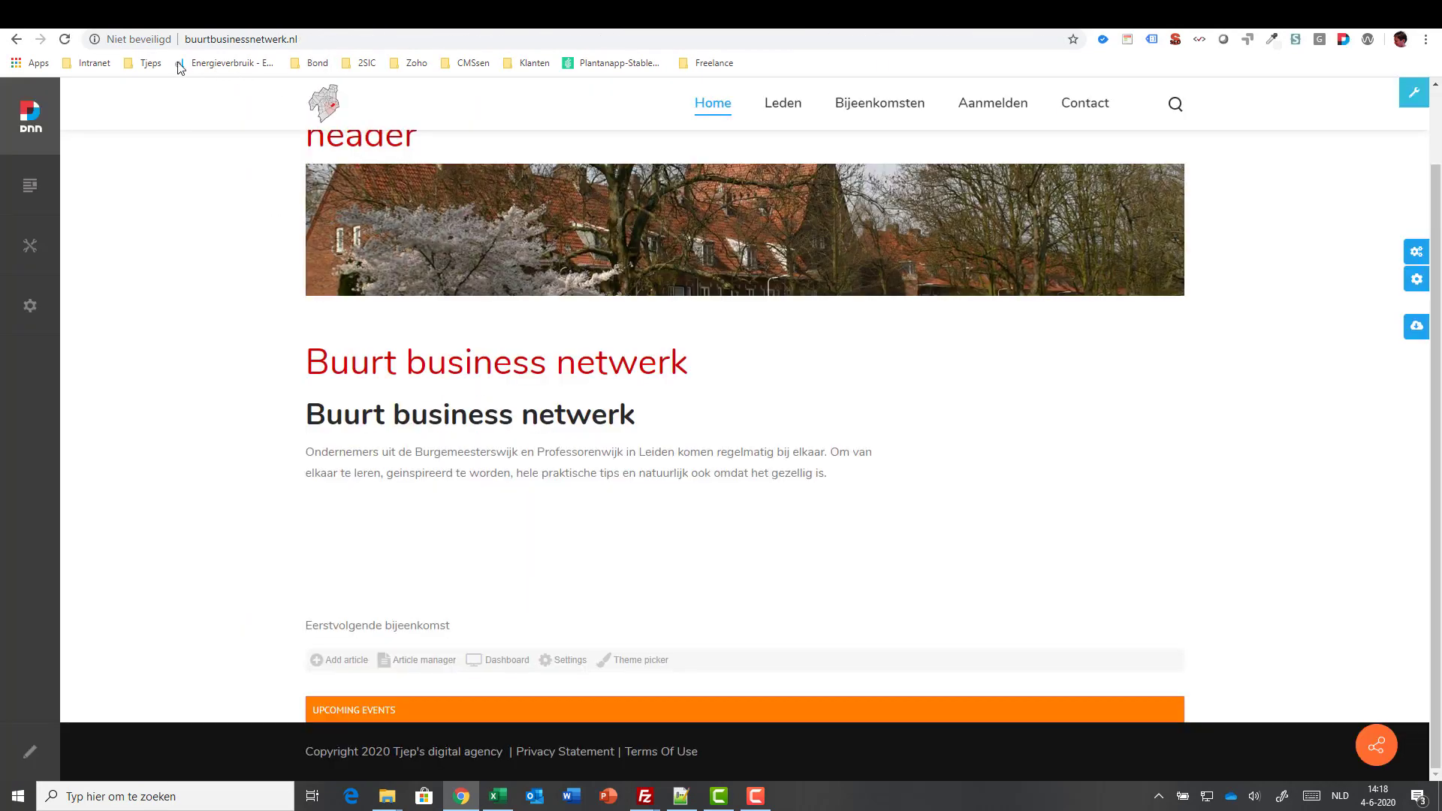
left_click(65, 39)
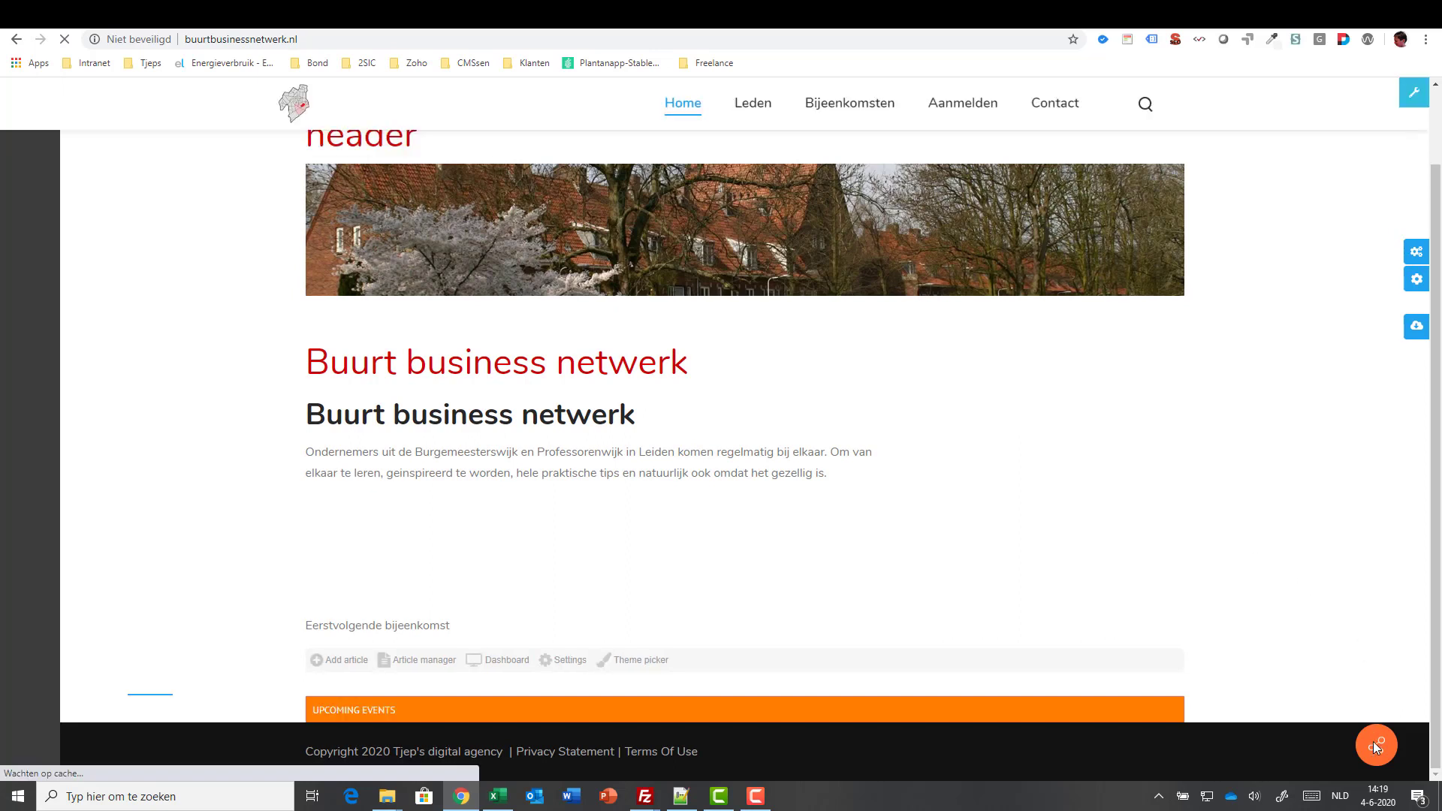
left_click(1373, 742)
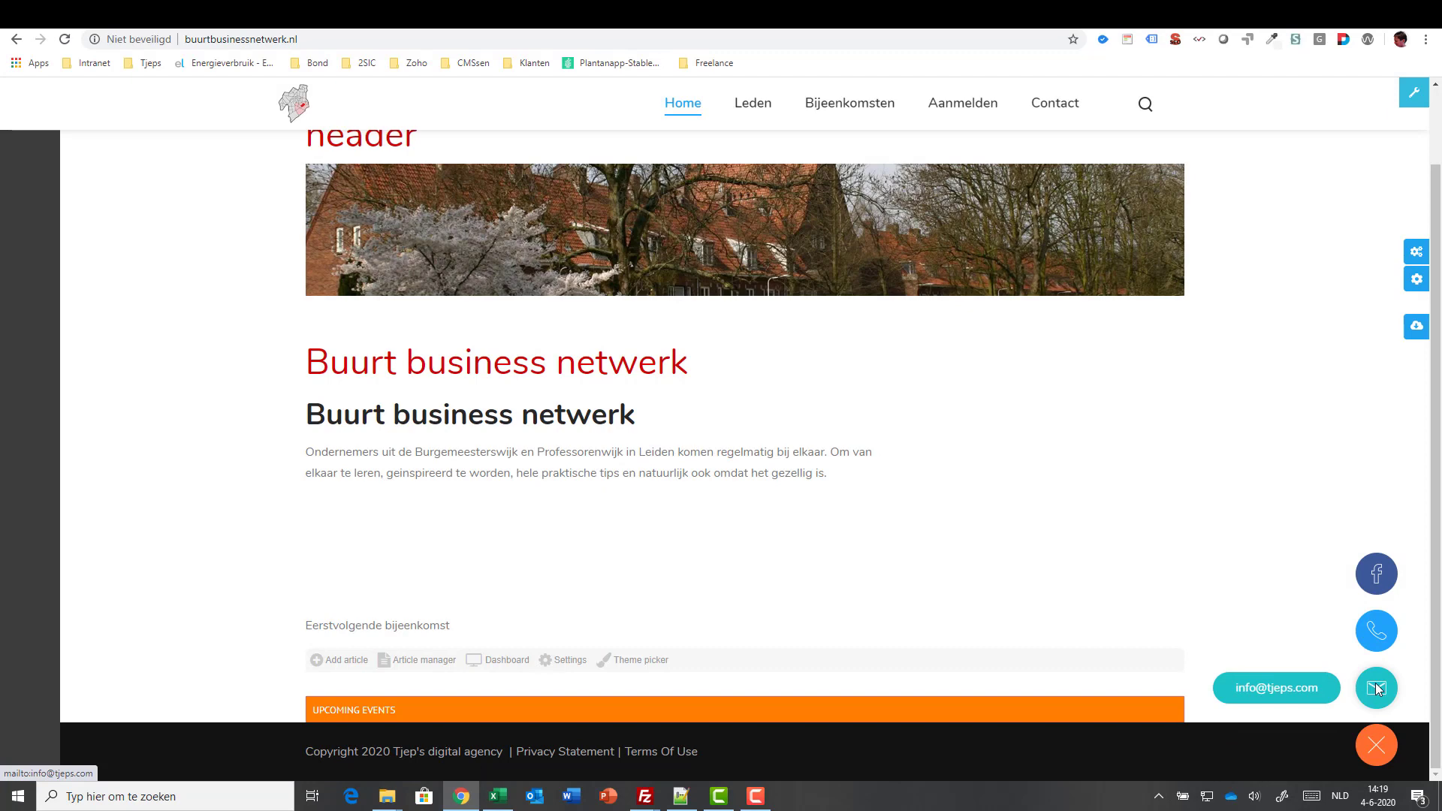
scroll(873, 373, "up", 2)
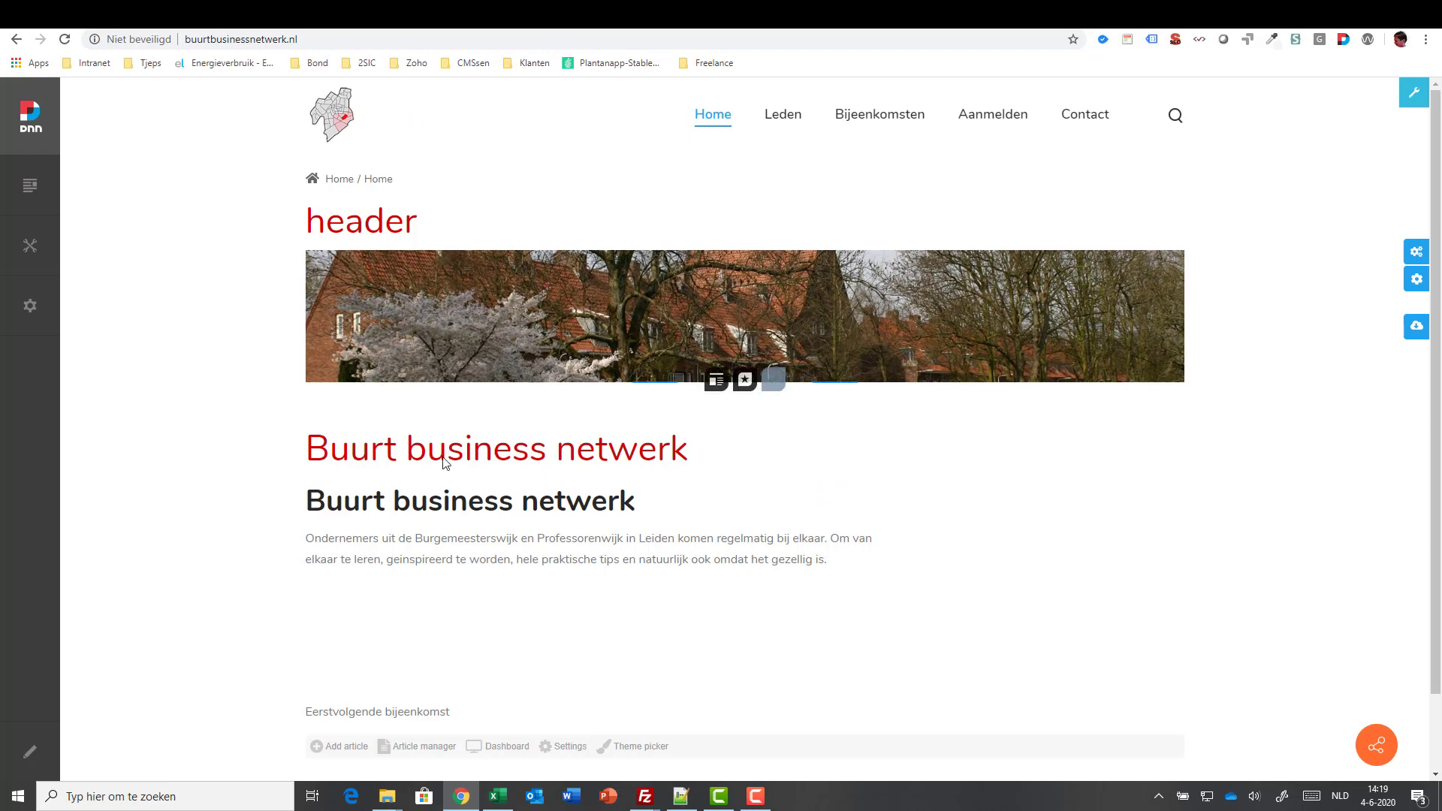
scroll(306, 498, "down", 3)
- Enter edit mode and insert the first Basic cloud hero template into the ContentBuilder module
left_click(39, 753)
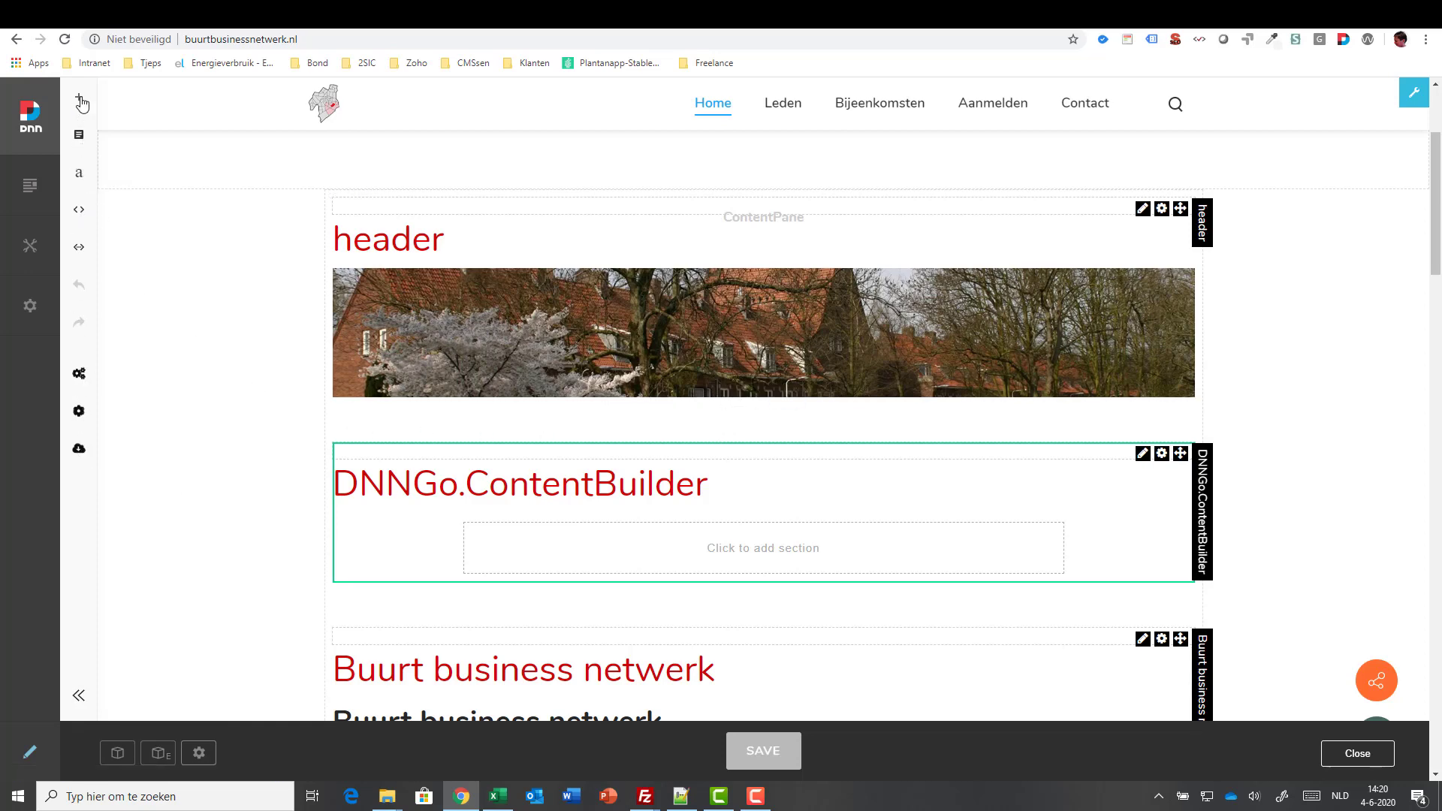
left_click(75, 141)
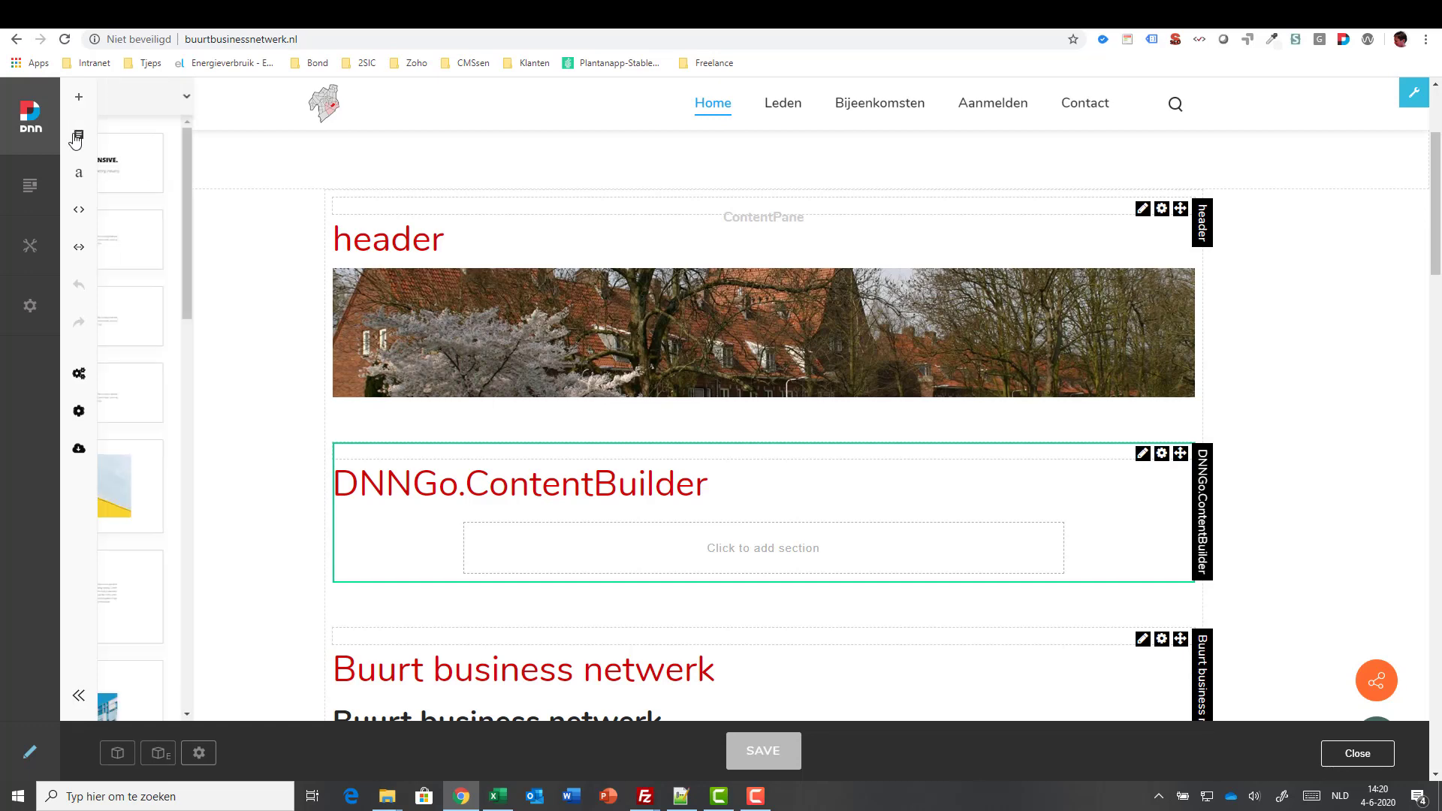
left_click(81, 101)
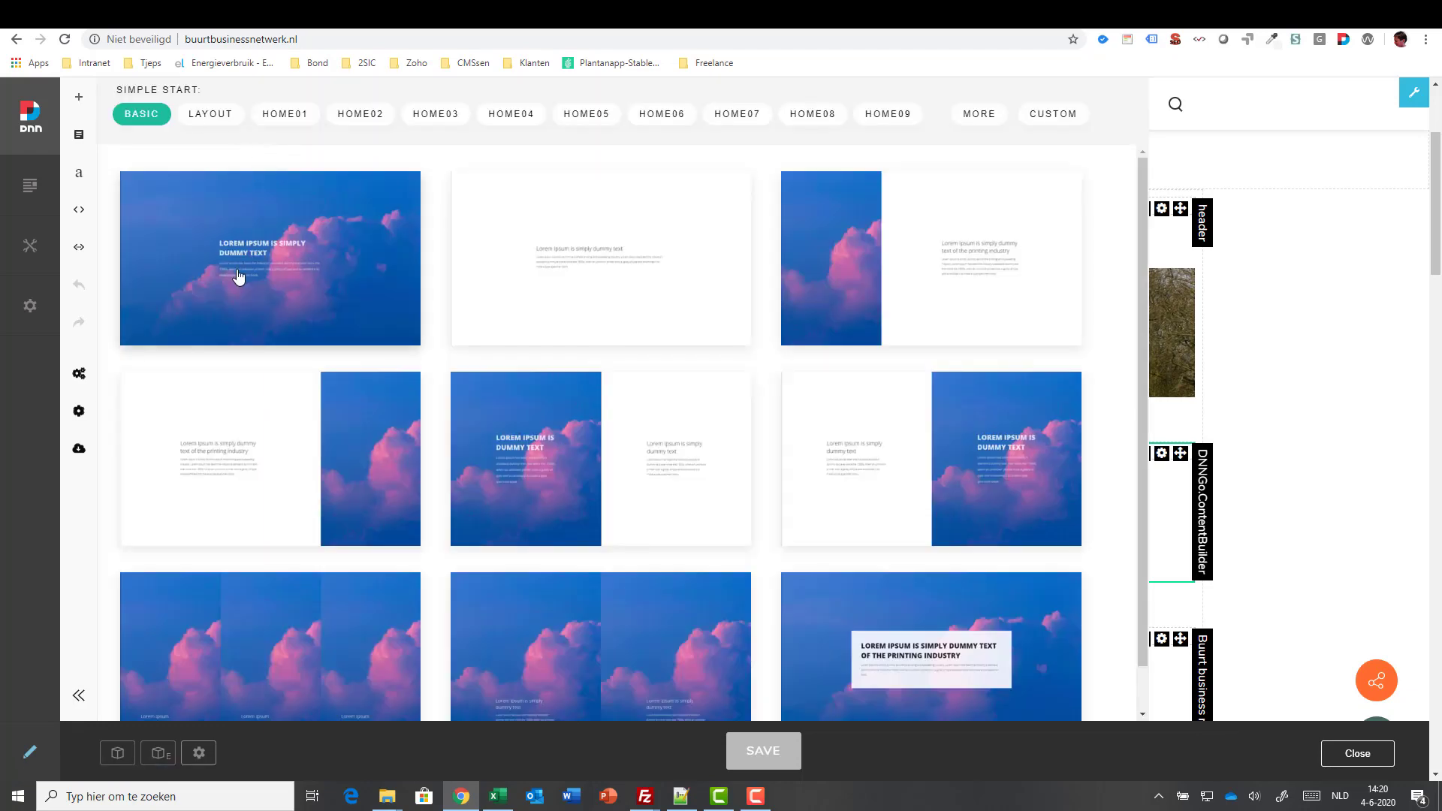
left_click(238, 277)
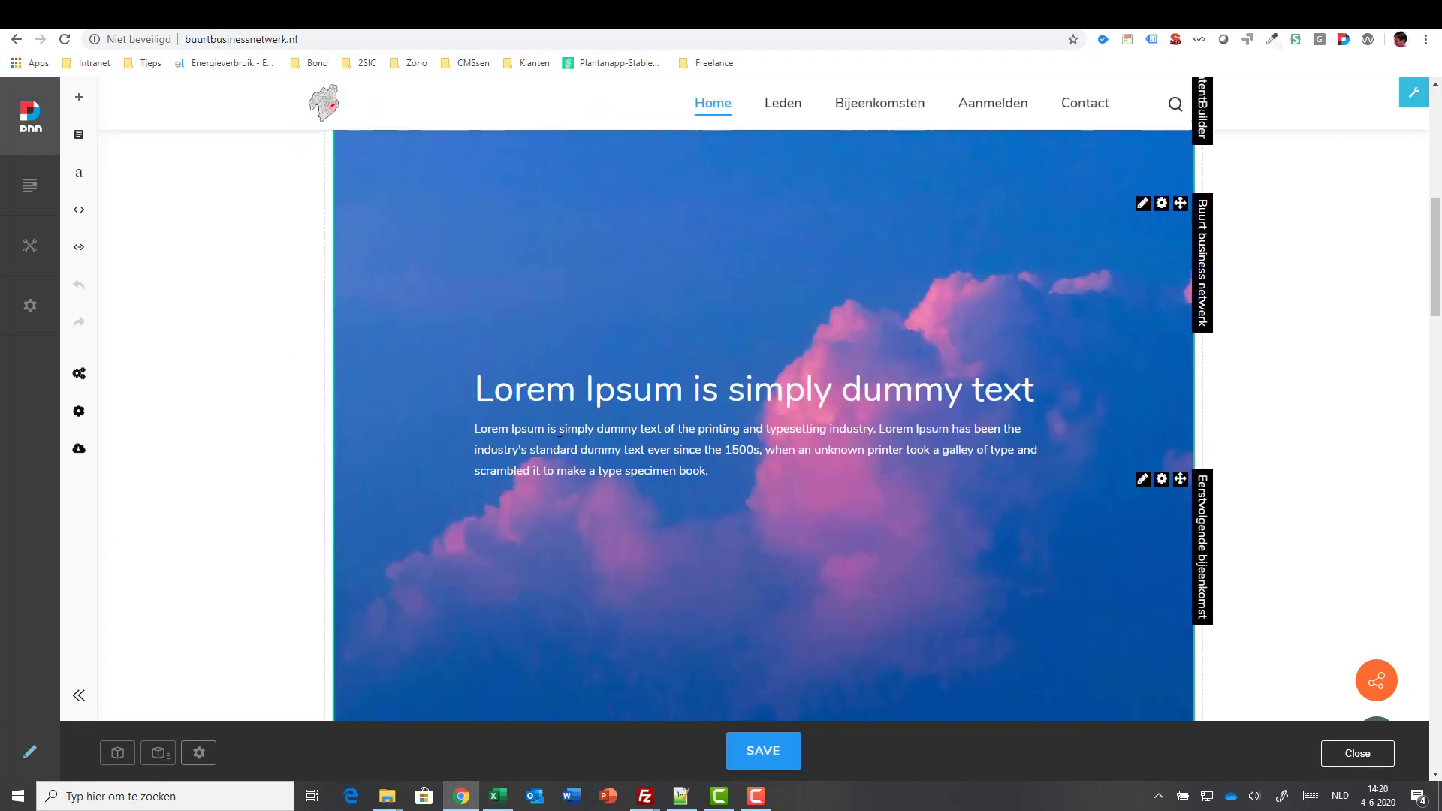
scroll(914, 489, "up", 3)
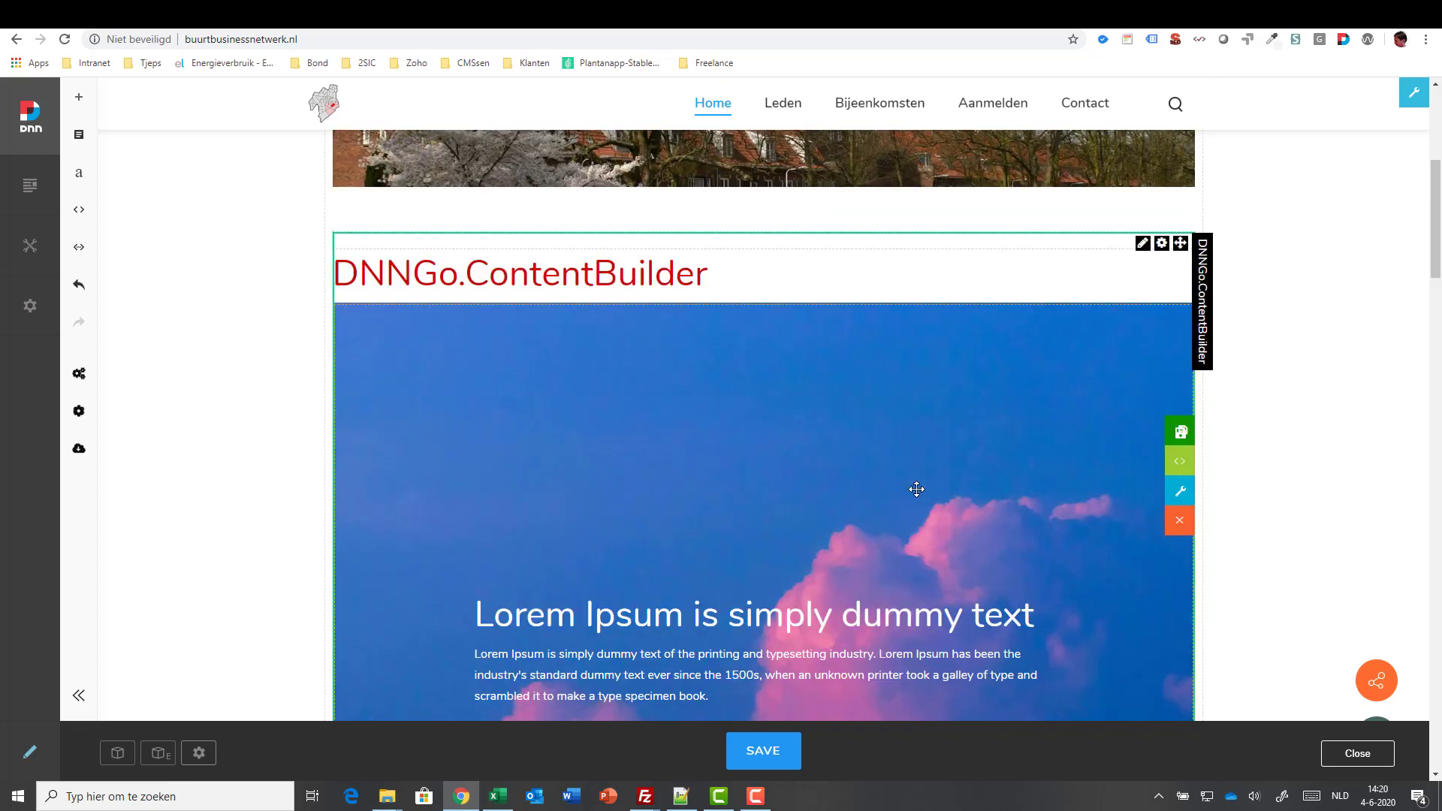
mouse_move(1180, 242)
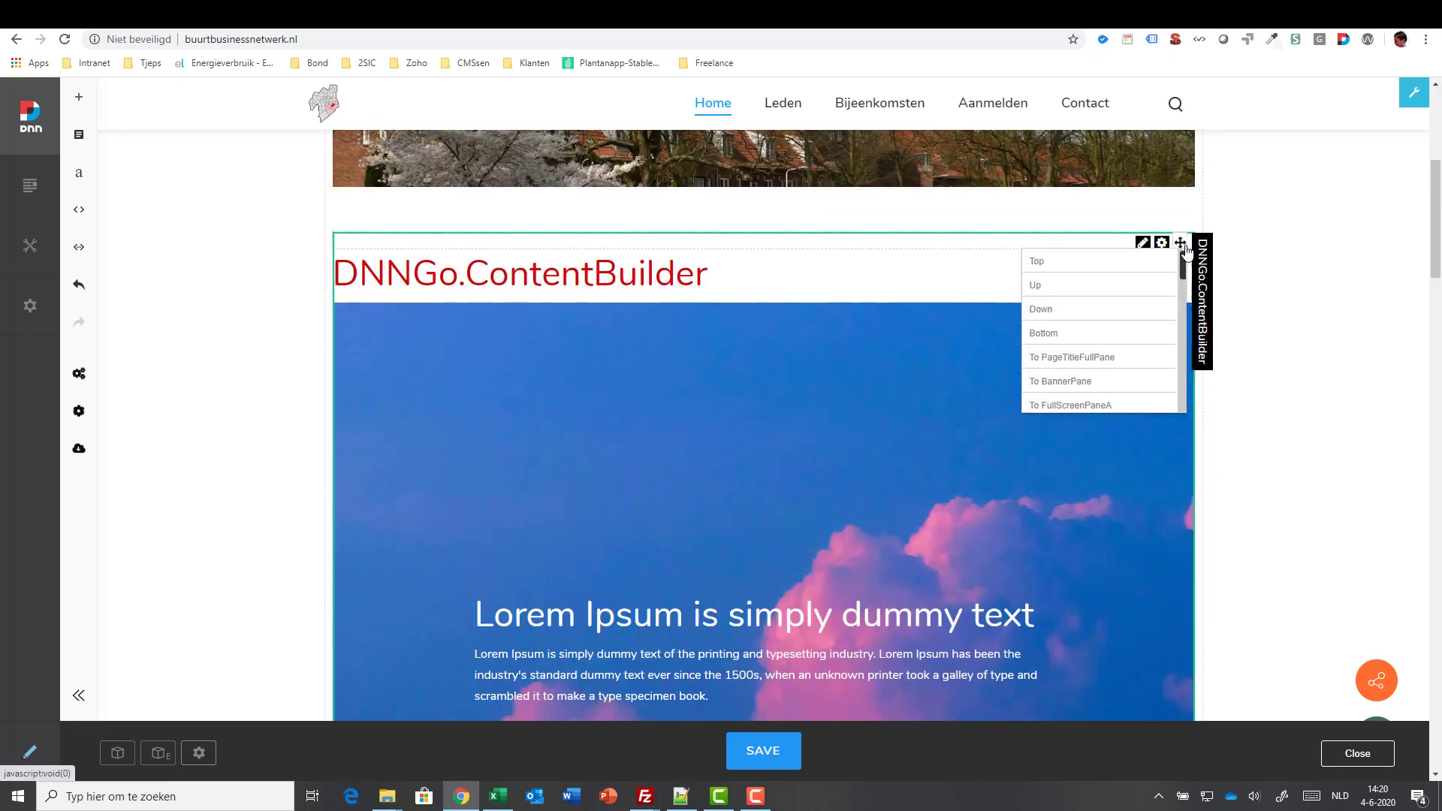
- Move the ContentBuilder module into the banner area and confirm the page reload
left_click(1075, 382)
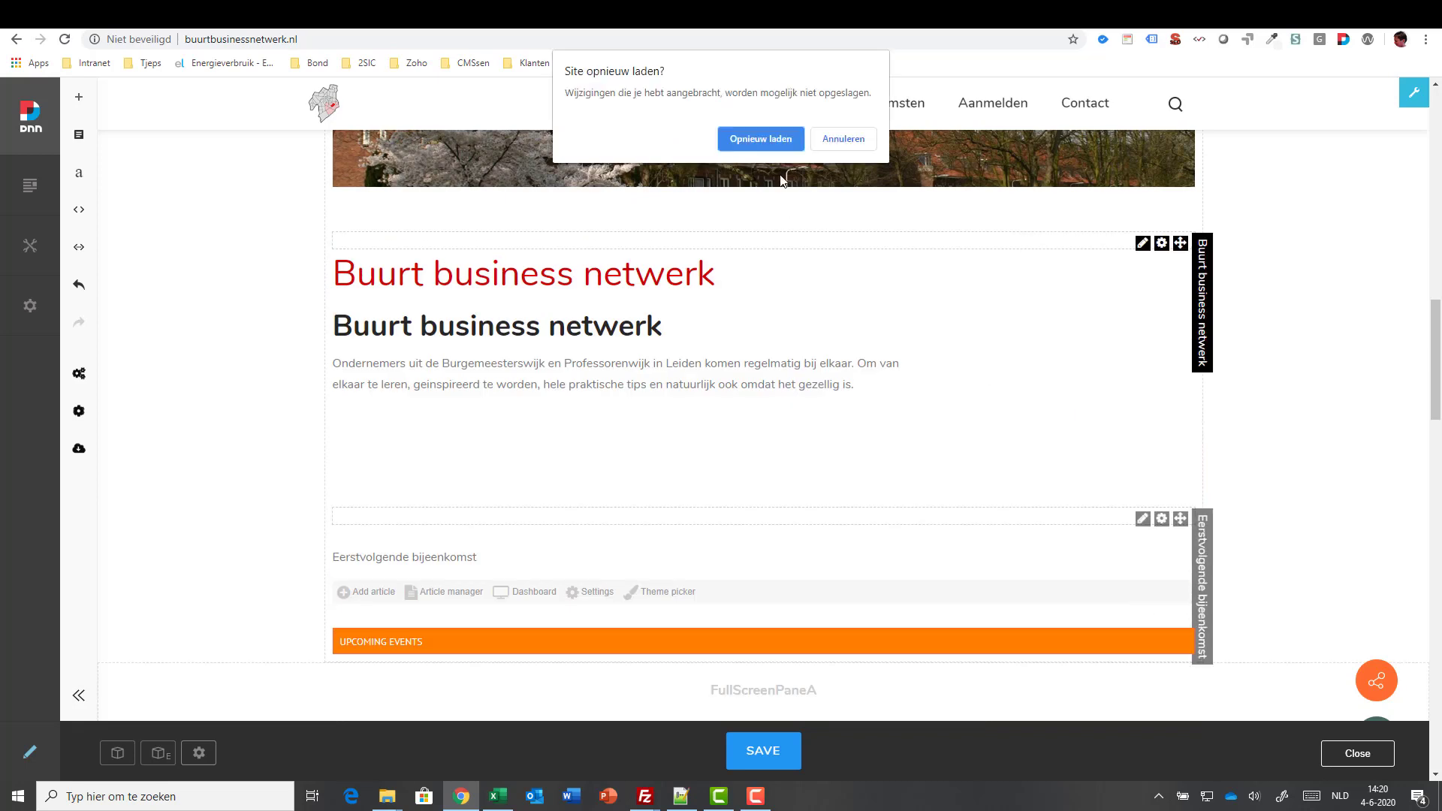
left_click(829, 143)
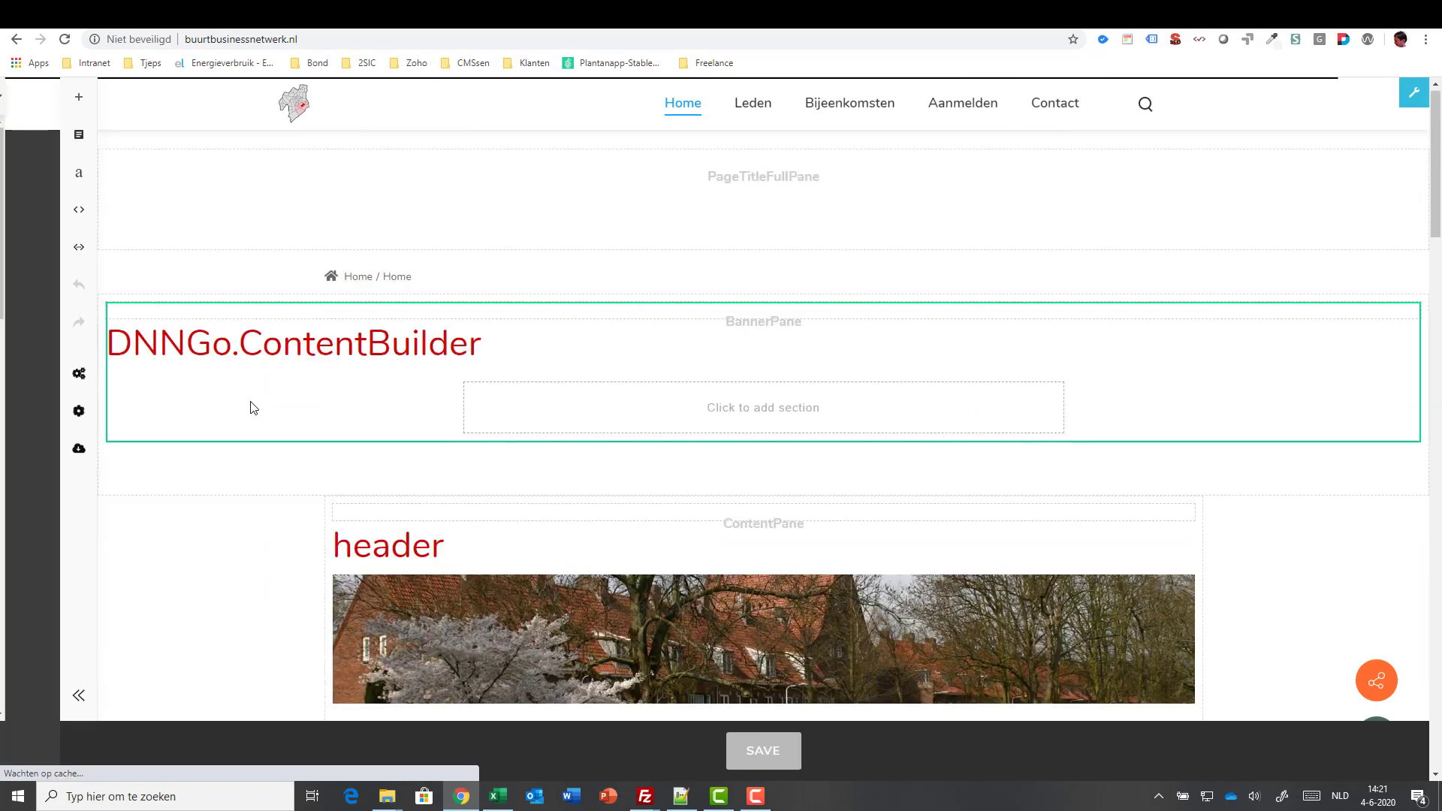
- Insert the first Basic cloud hero template into the banner module and save the page
left_click(81, 100)
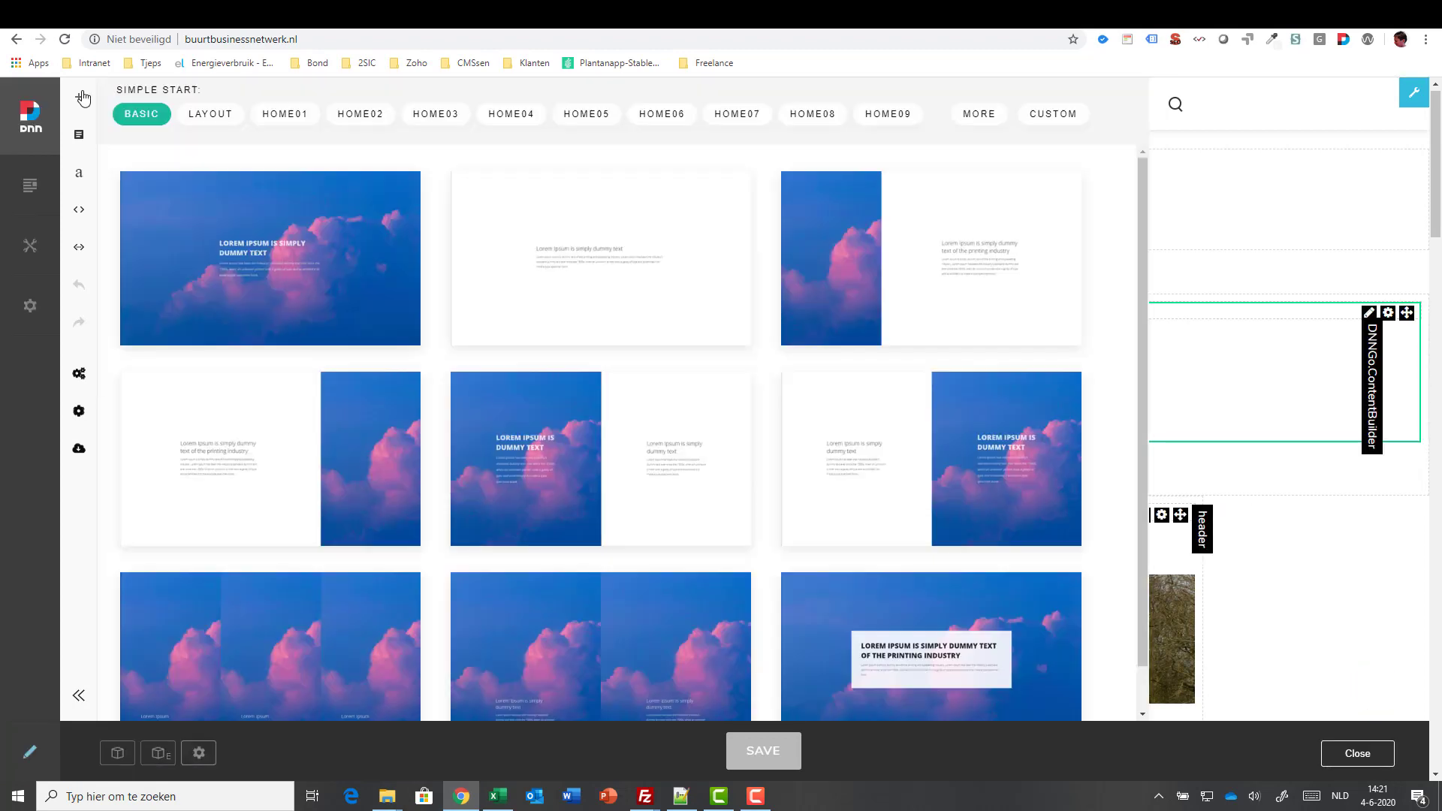
left_click(248, 226)
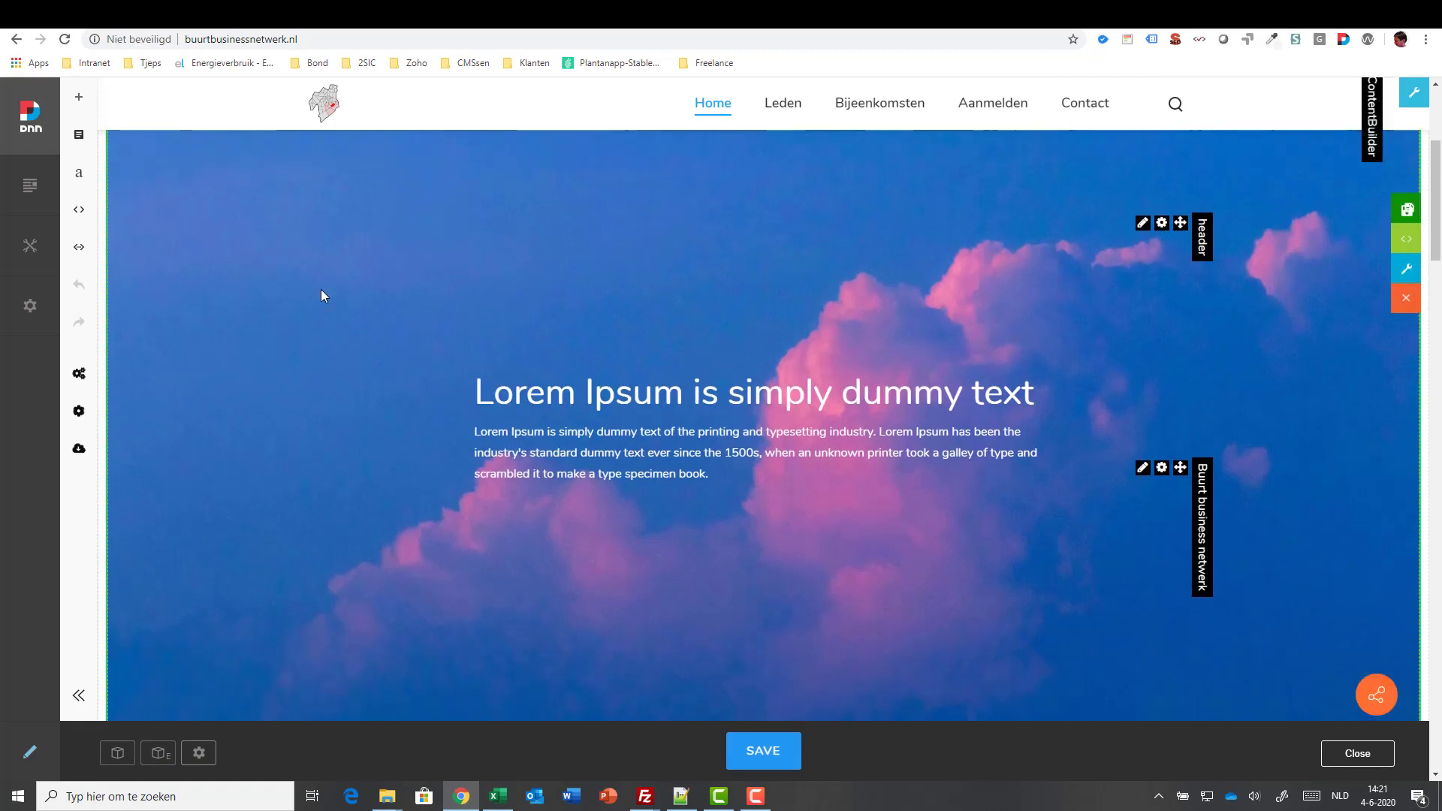
left_click(763, 753)
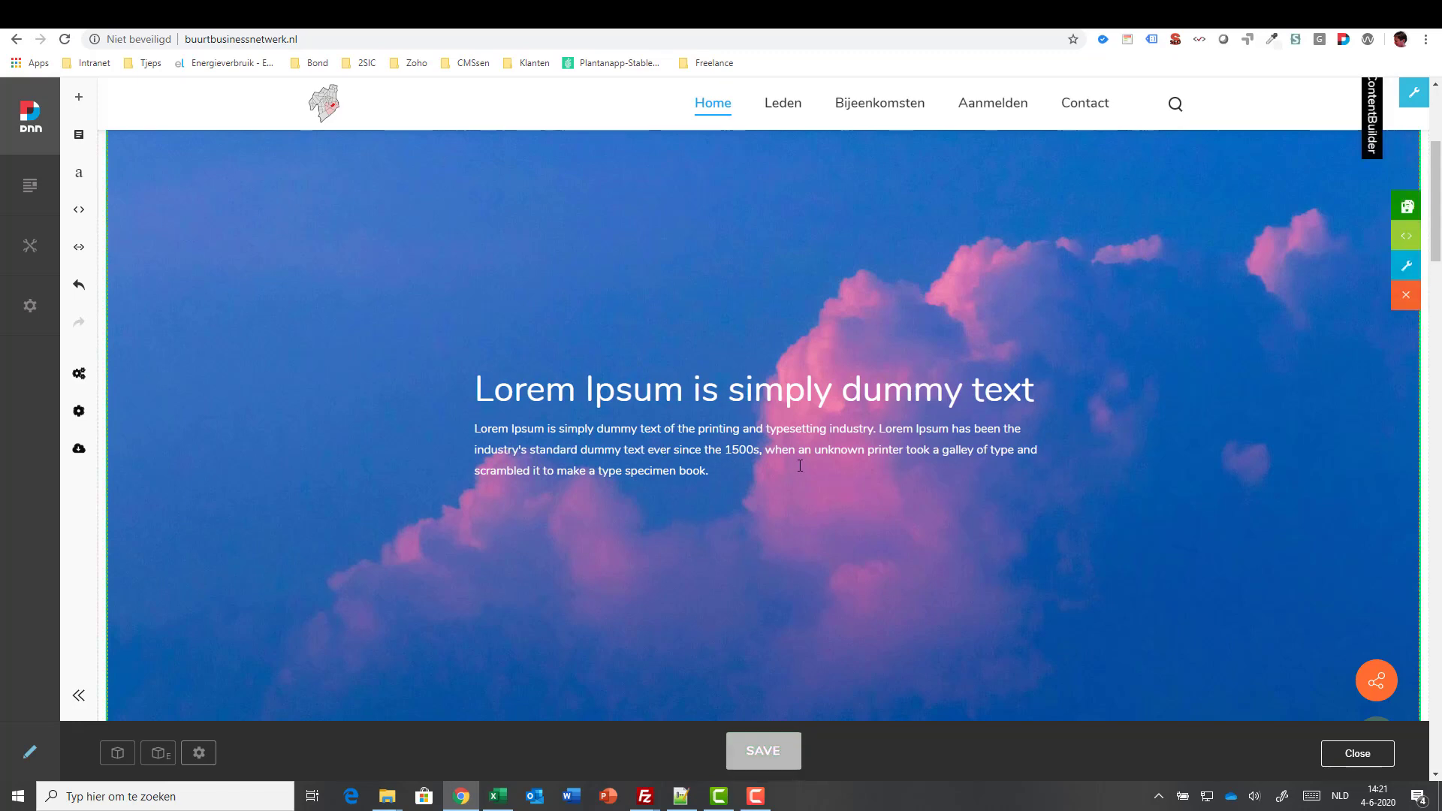
- Change the hero heading to 'This is a demo Ipsum is simply' and save
left_click(573, 391)
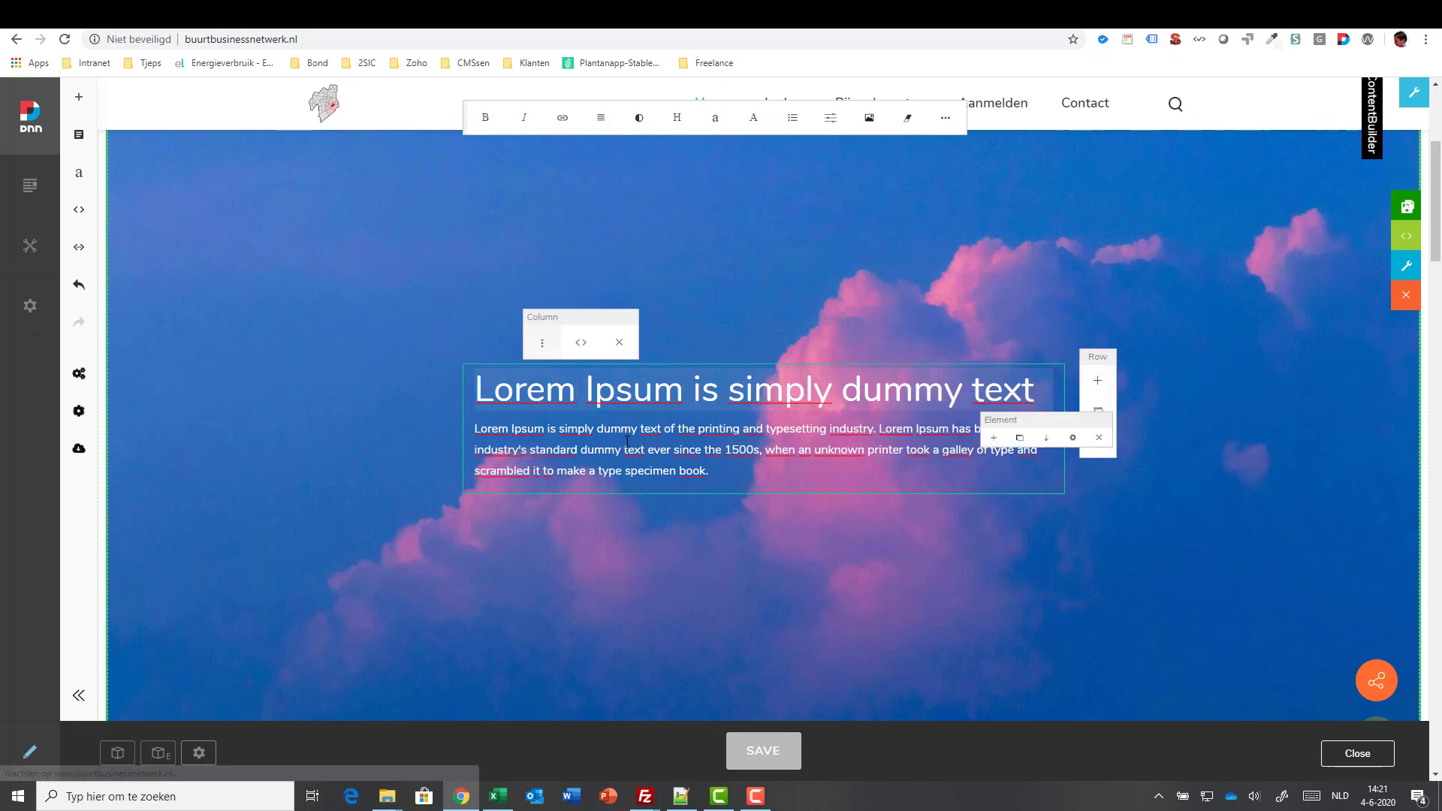
key("ctrl+shift+Left")
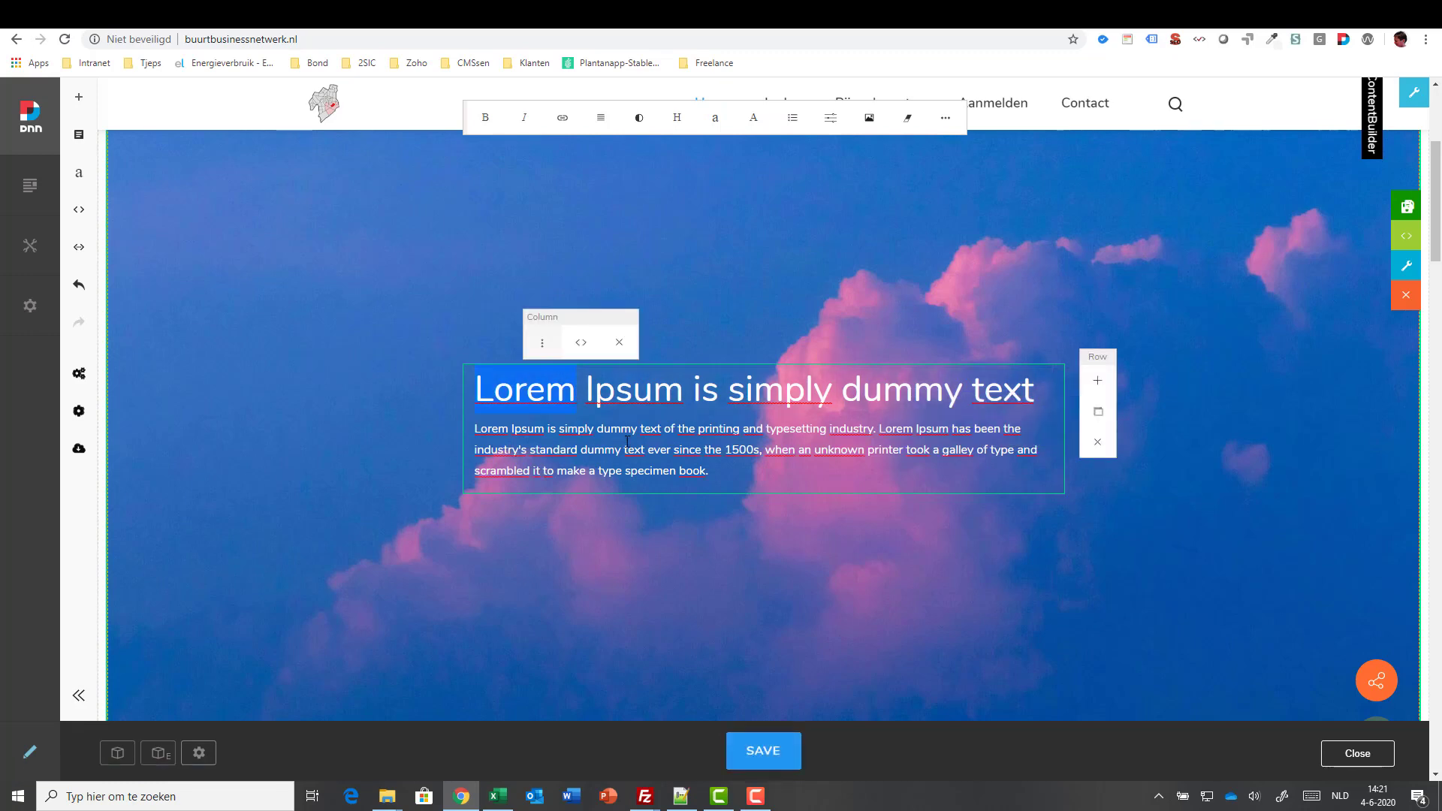
type("This is a de")
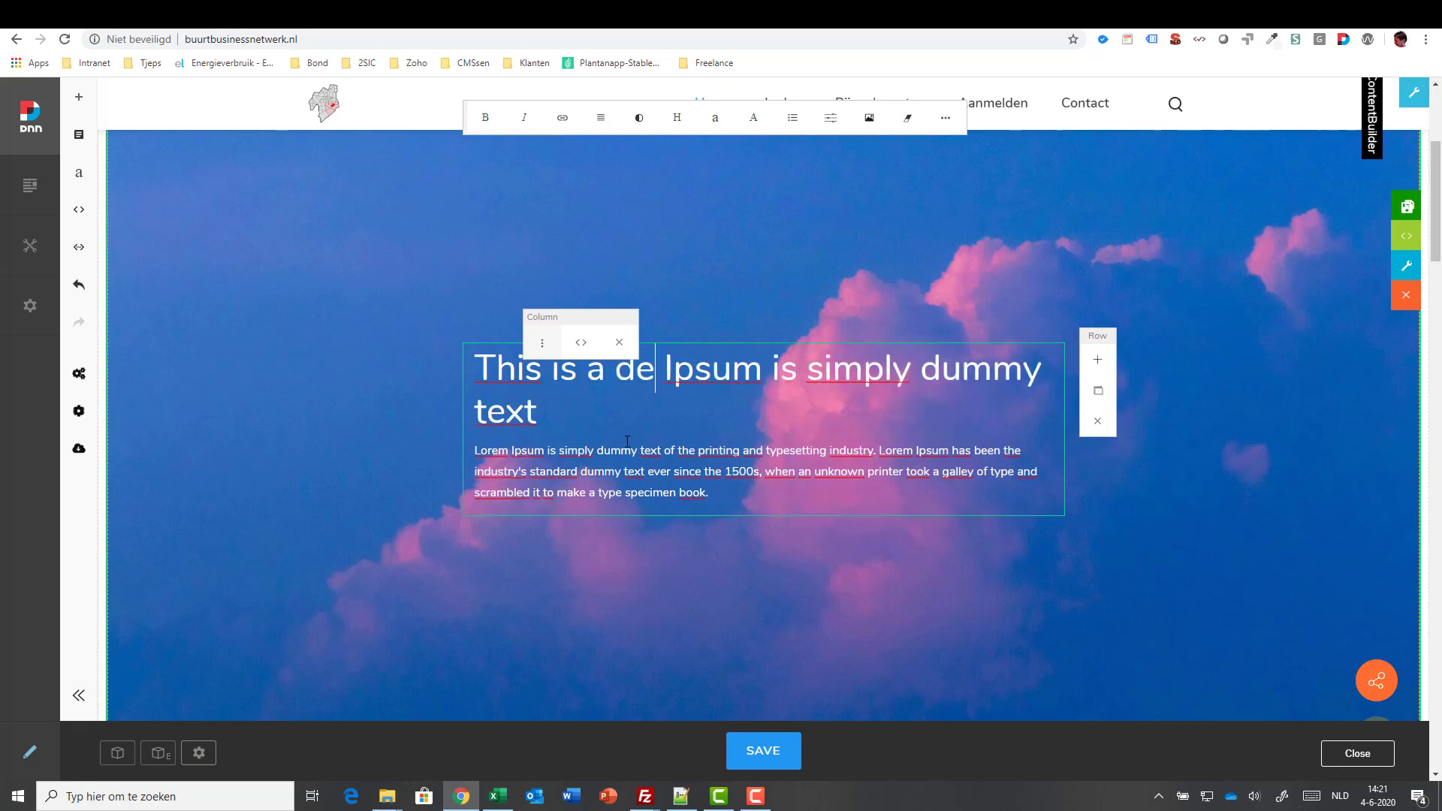
type("mo")
left_click(817, 625)
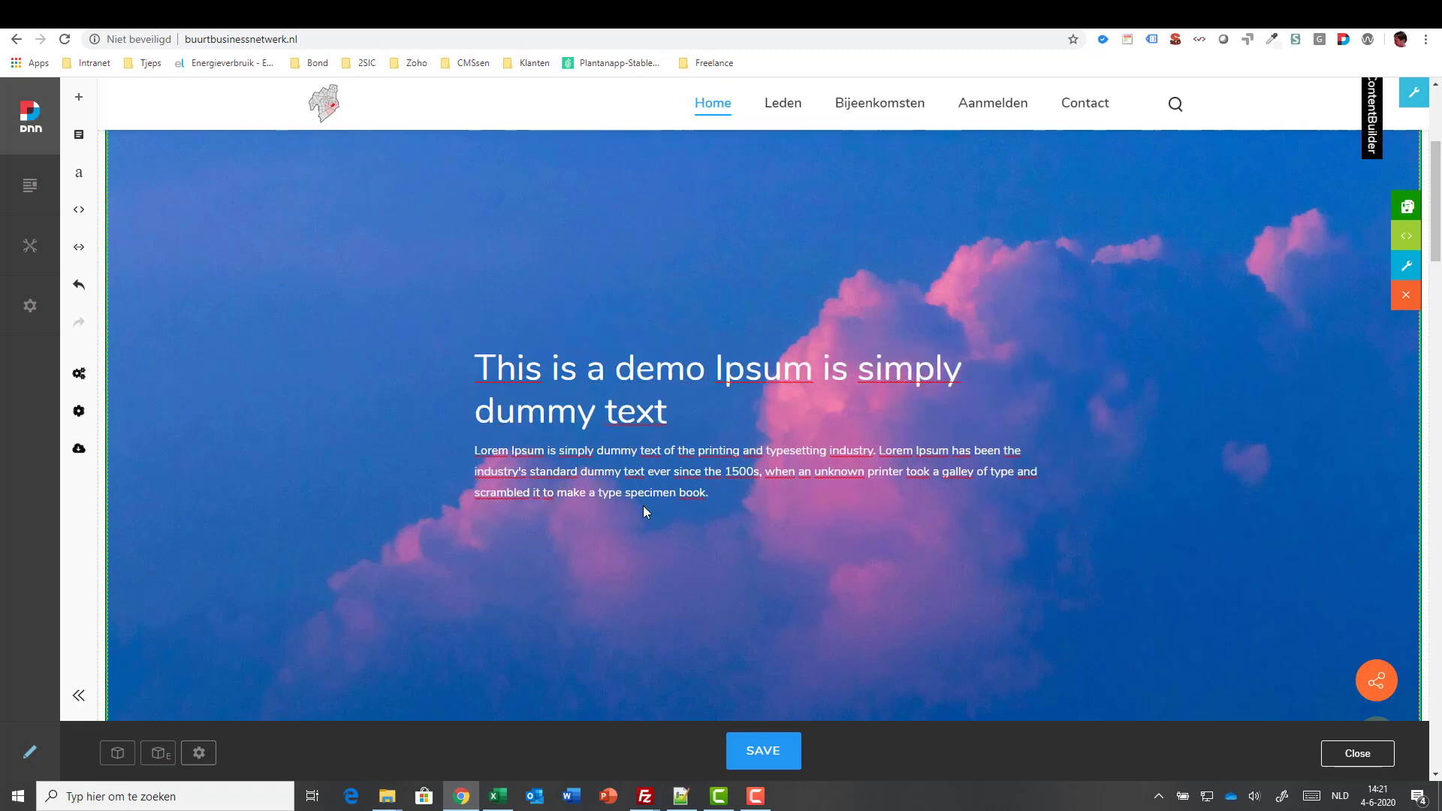
left_click(759, 749)
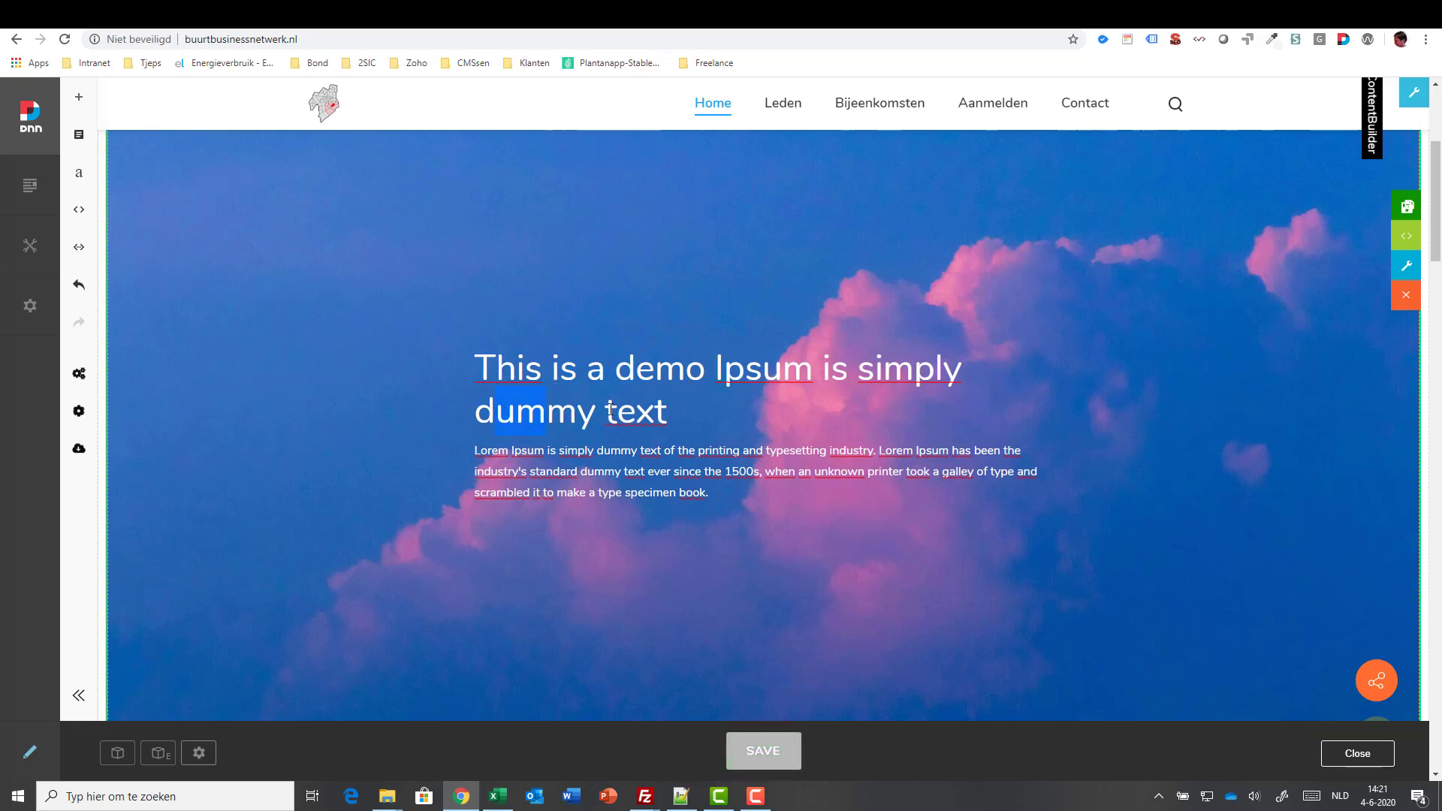
left_click(656, 410)
key("BackSpace")
key("BackSpace")
key("BackSpace")
key("BackSpace")
key("BackSpace")
key("BackSpace")
key("BackSpace")
key("BackSpace")
key("BackSpace")
key("BackSpace")
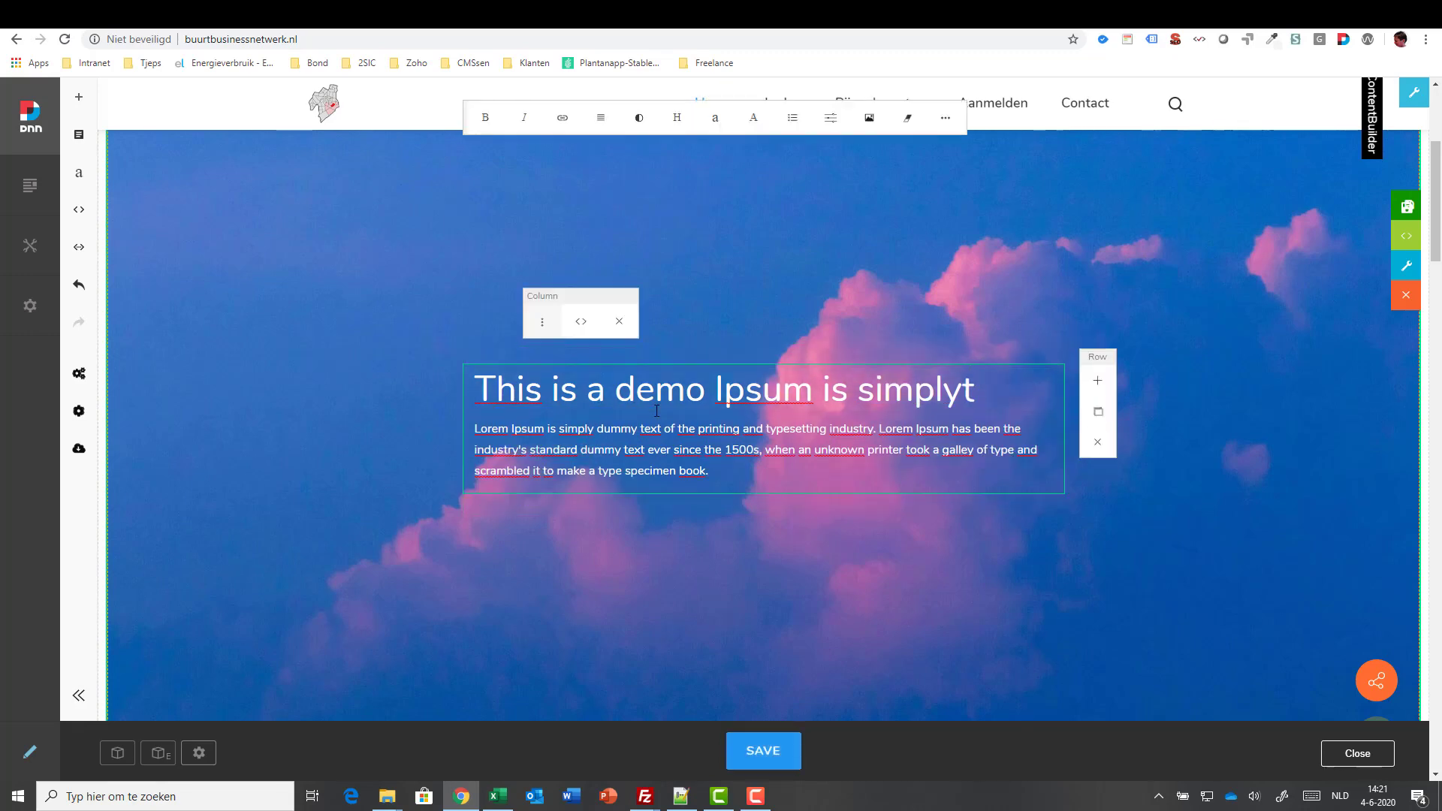
key("BackSpace")
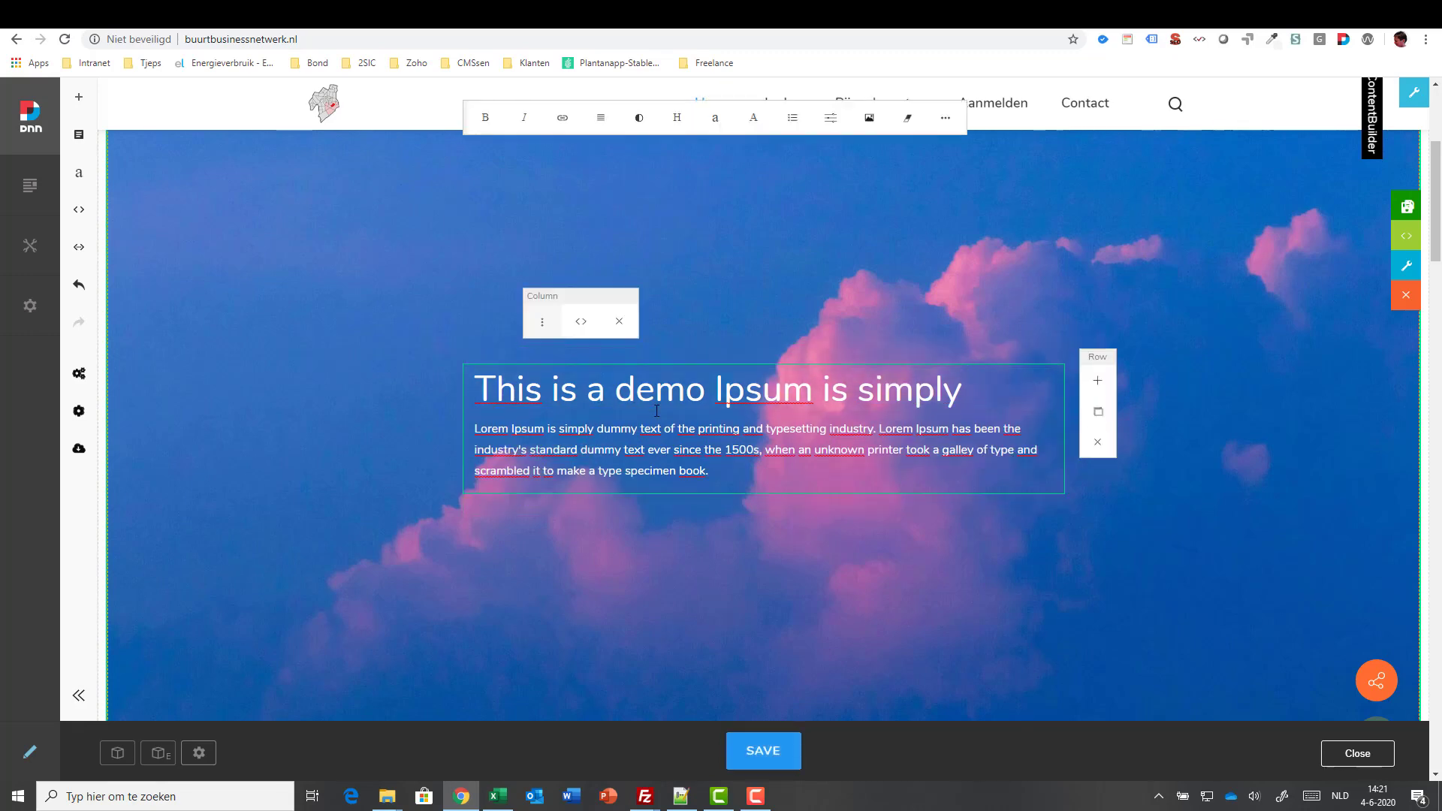
left_click(764, 751)
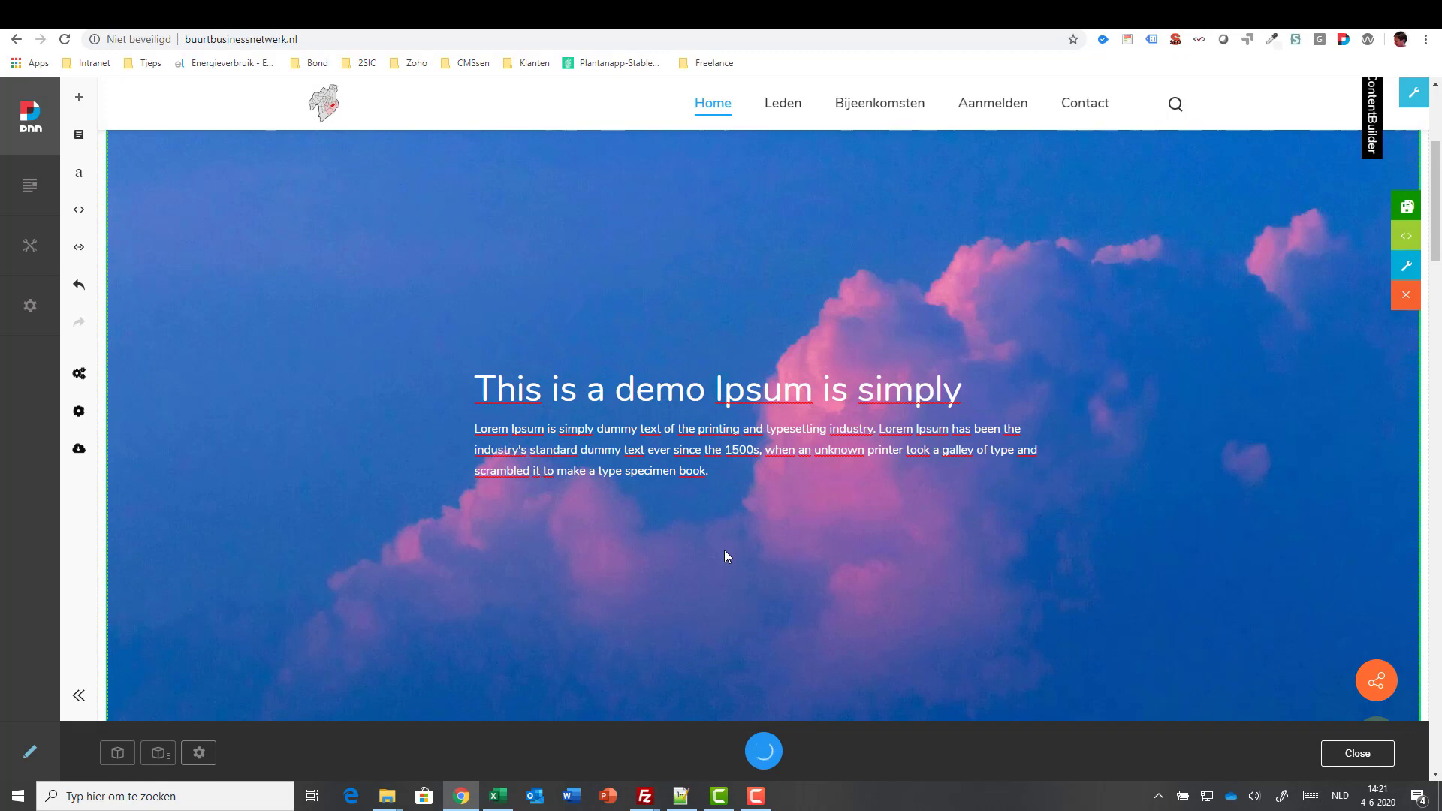
- Replace 'dummy text' in the hero paragraph with 'Fot this piece' and save
left_click(671, 434)
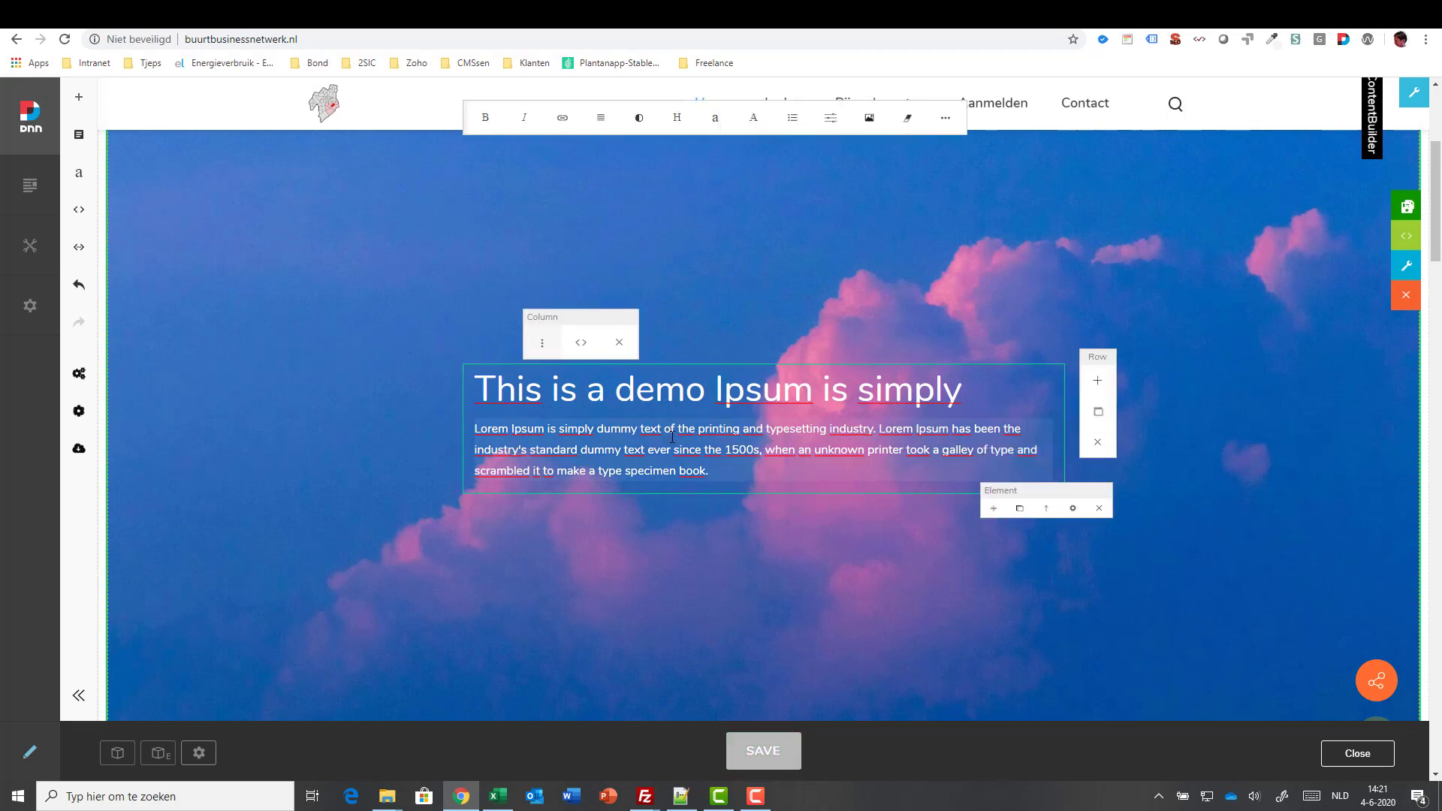
key("ctrl+shift+Left")
key("ctrl+shift+Left")
type("Fot this pi")
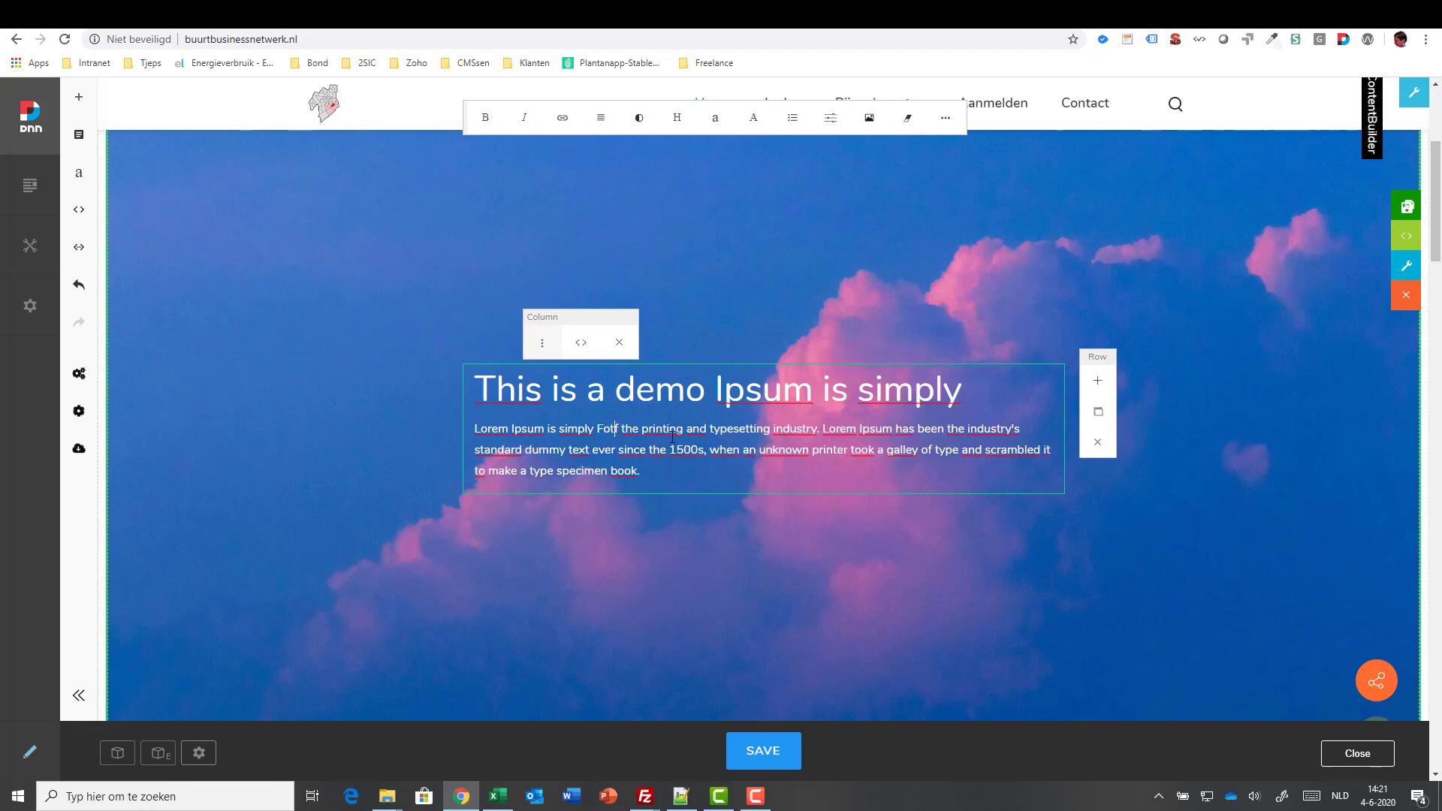
type("ece")
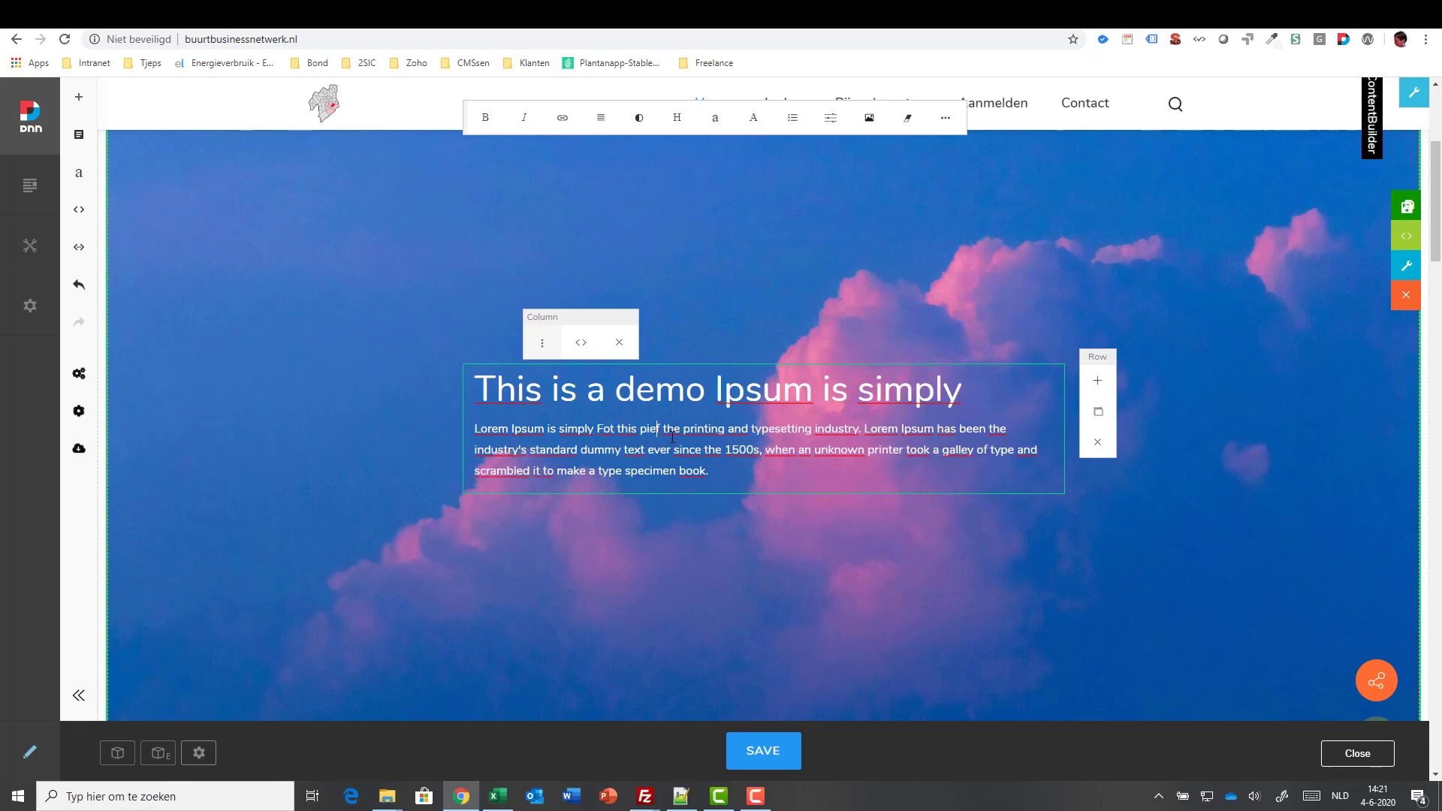
left_click(759, 750)
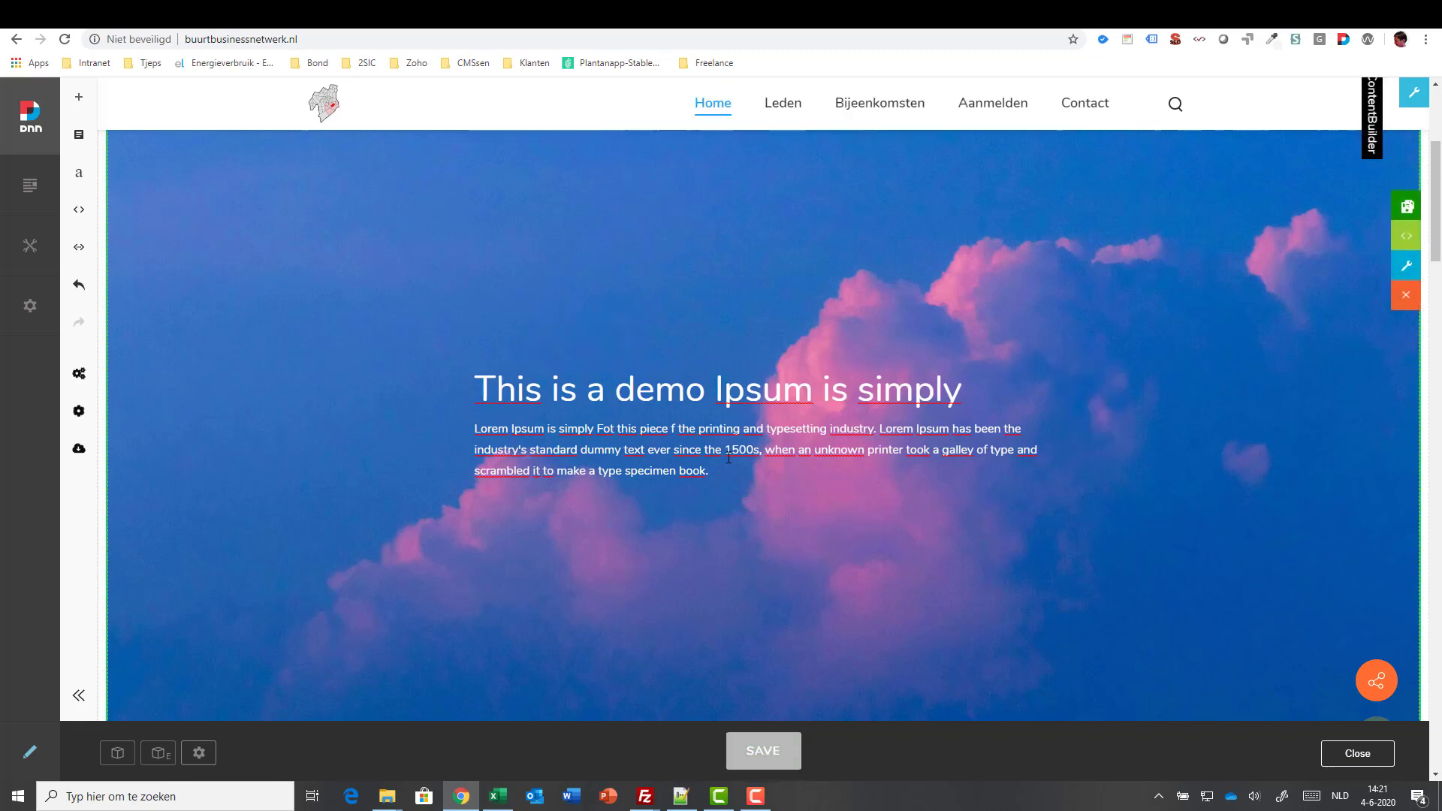
scroll(773, 516, "down", 1)
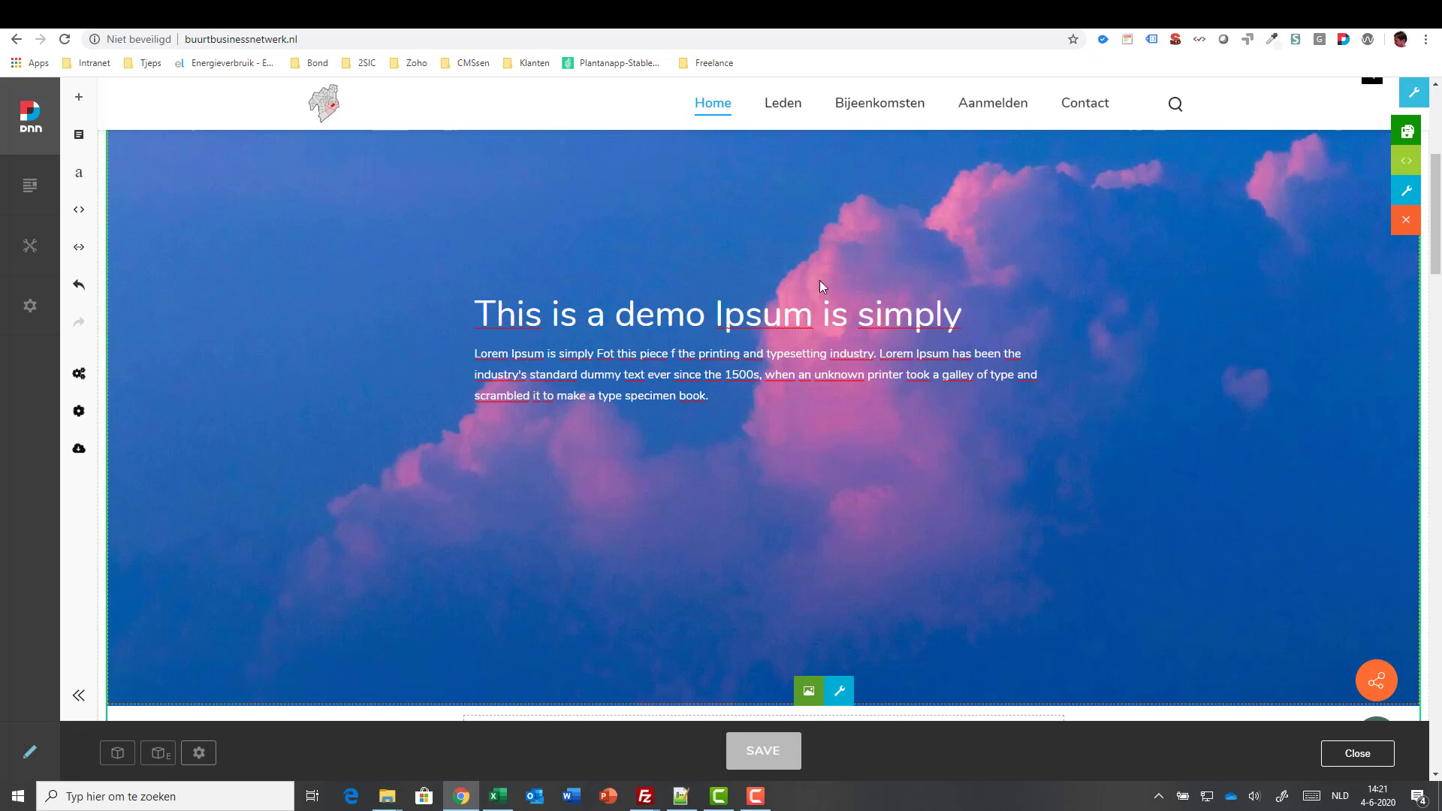
left_click(805, 694)
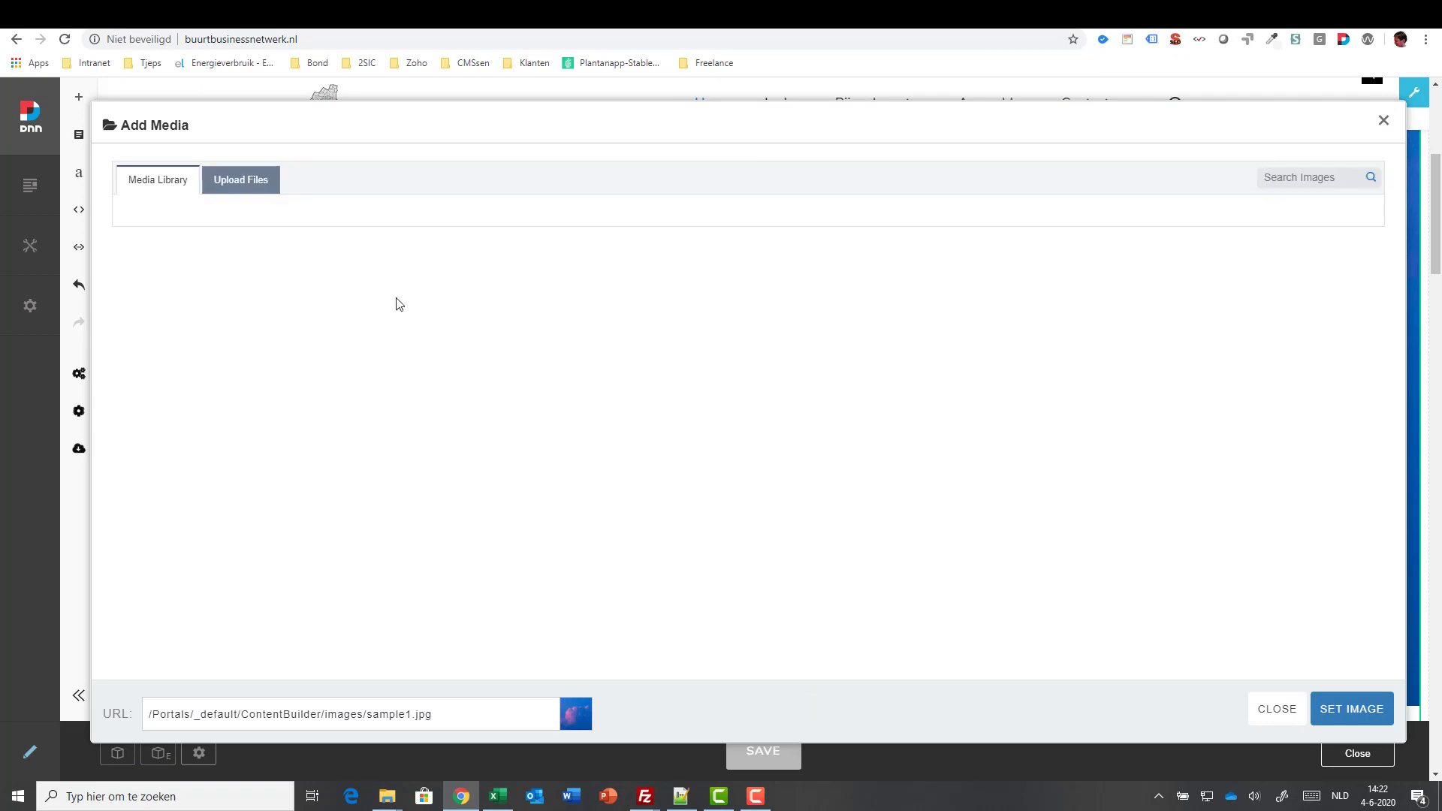
left_click(247, 179)
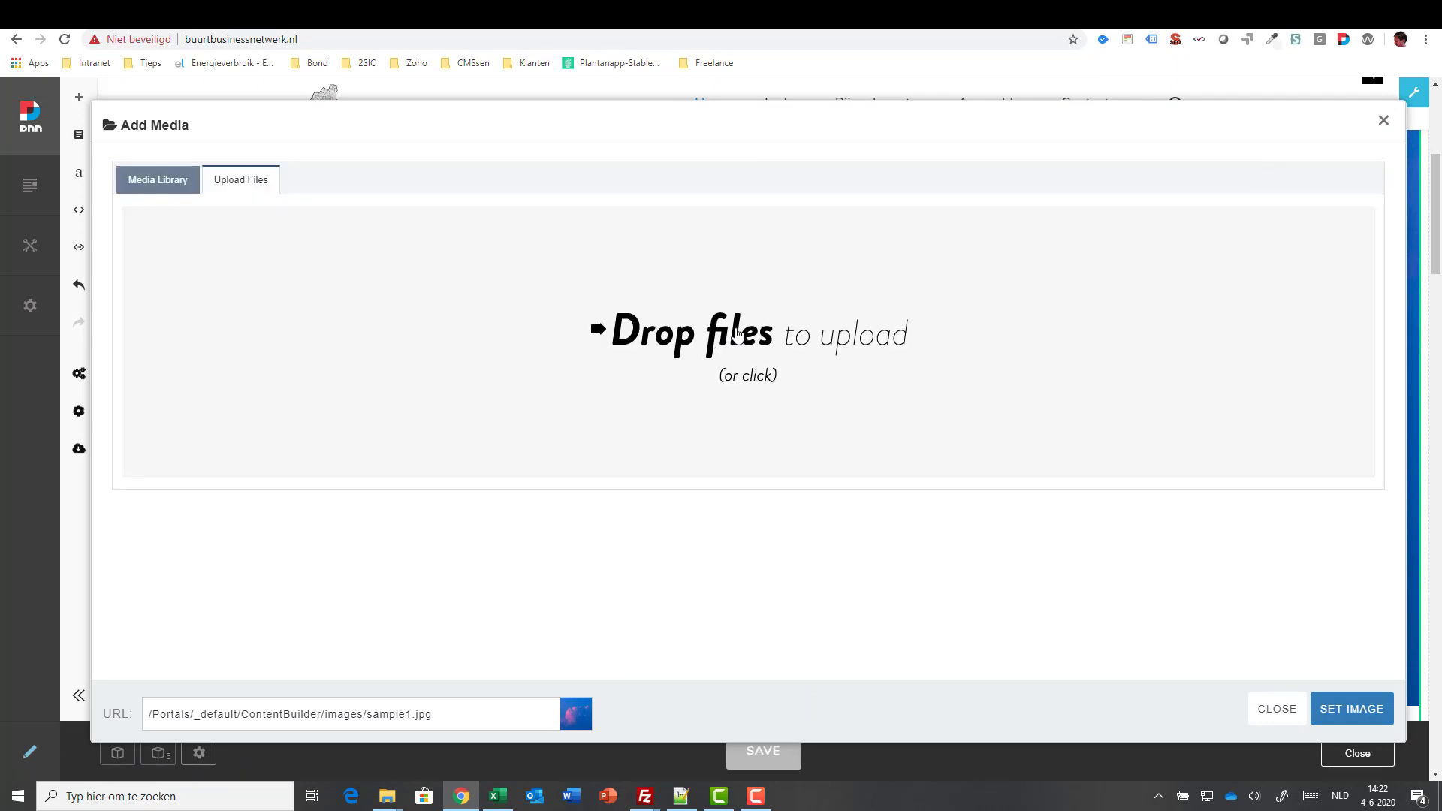
left_click(737, 336)
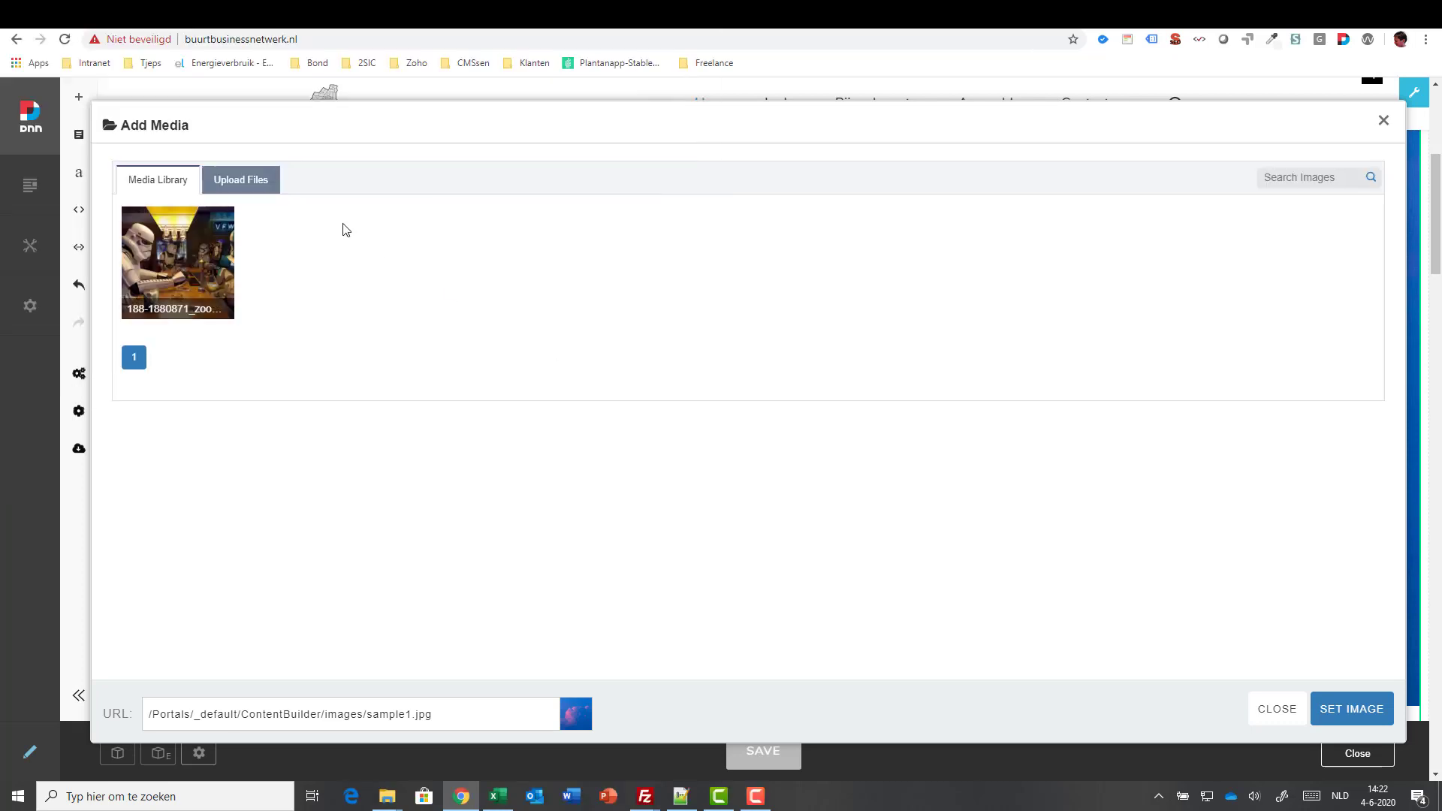
left_click(224, 219)
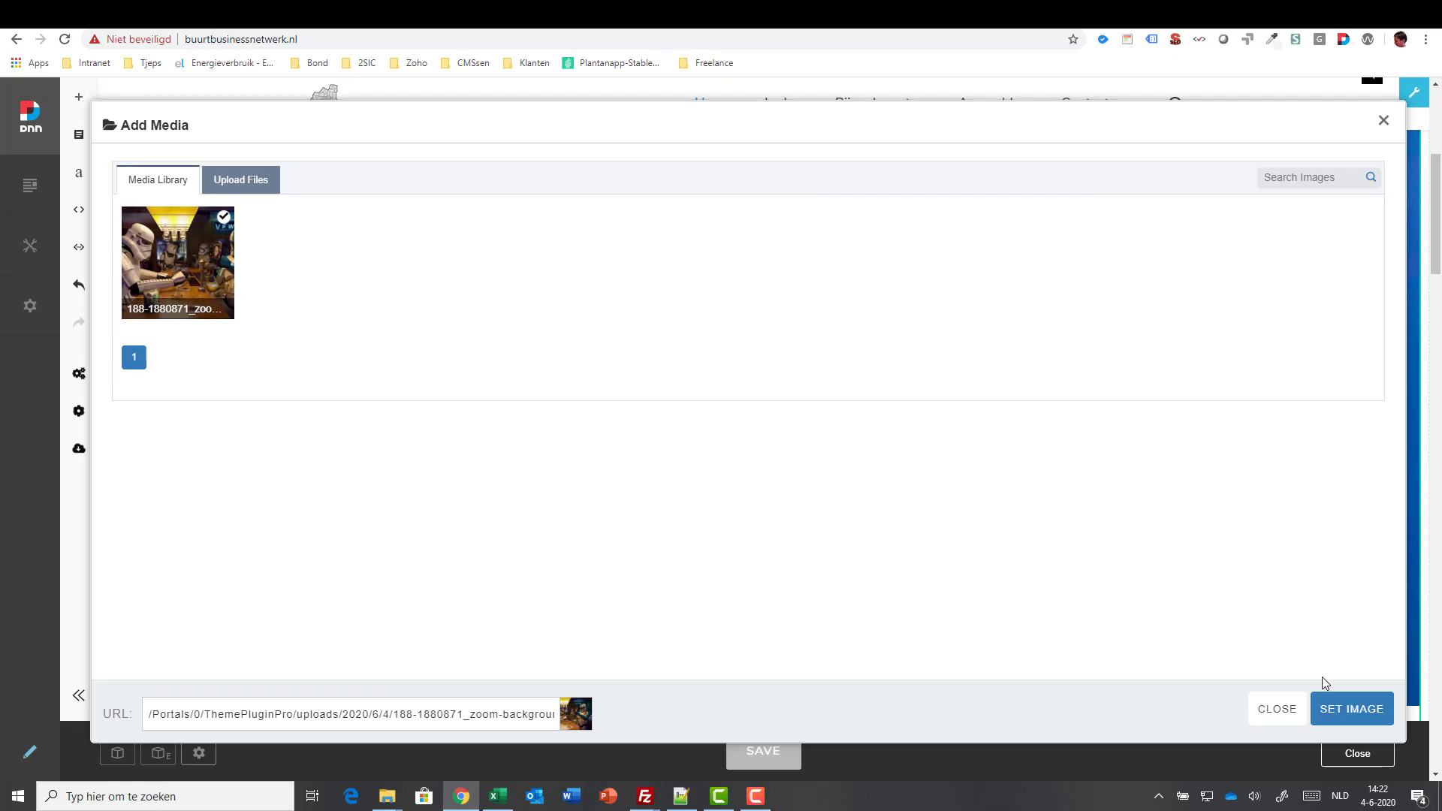
left_click(1337, 710)
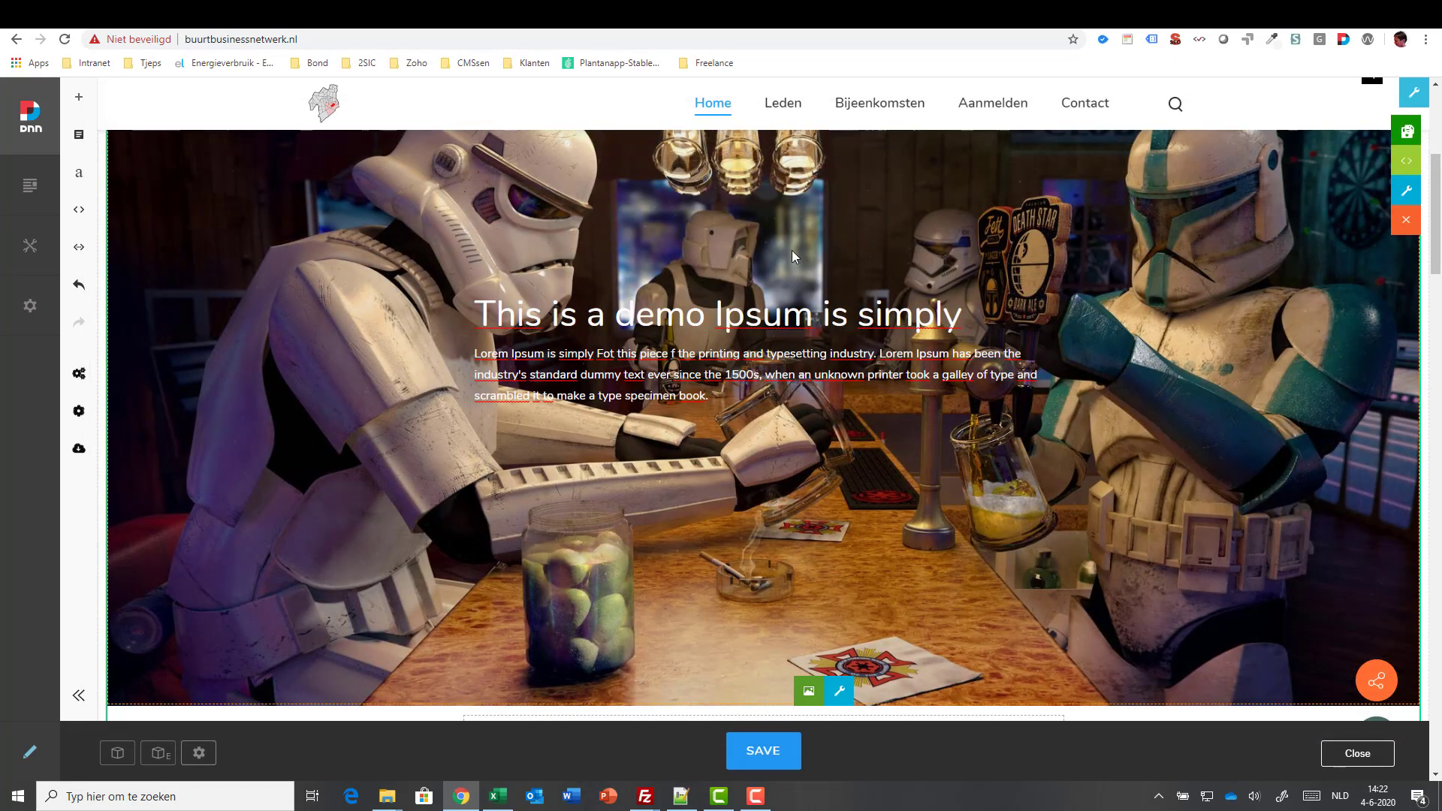
scroll(792, 256, "up", 2)
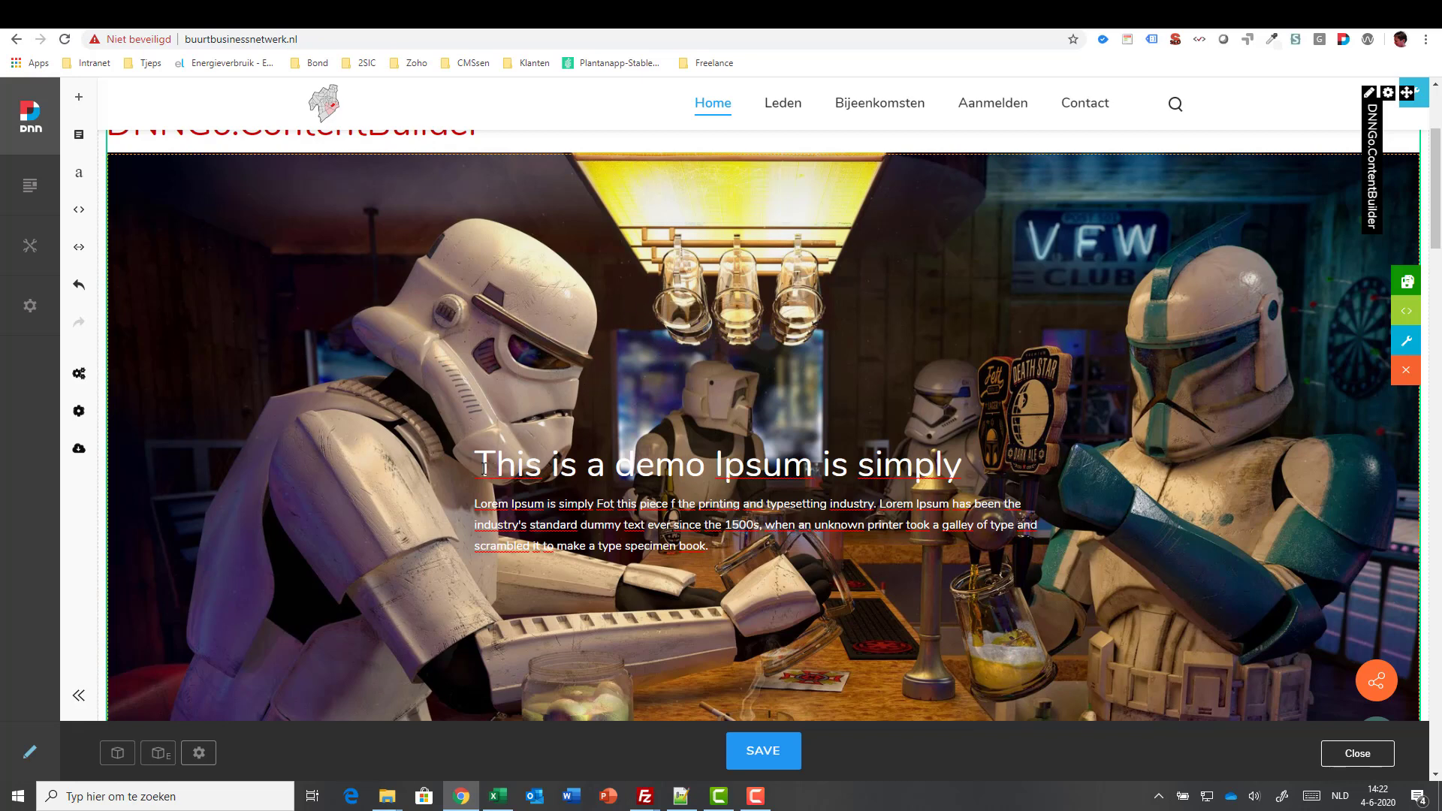
scroll(655, 455, "down", 2)
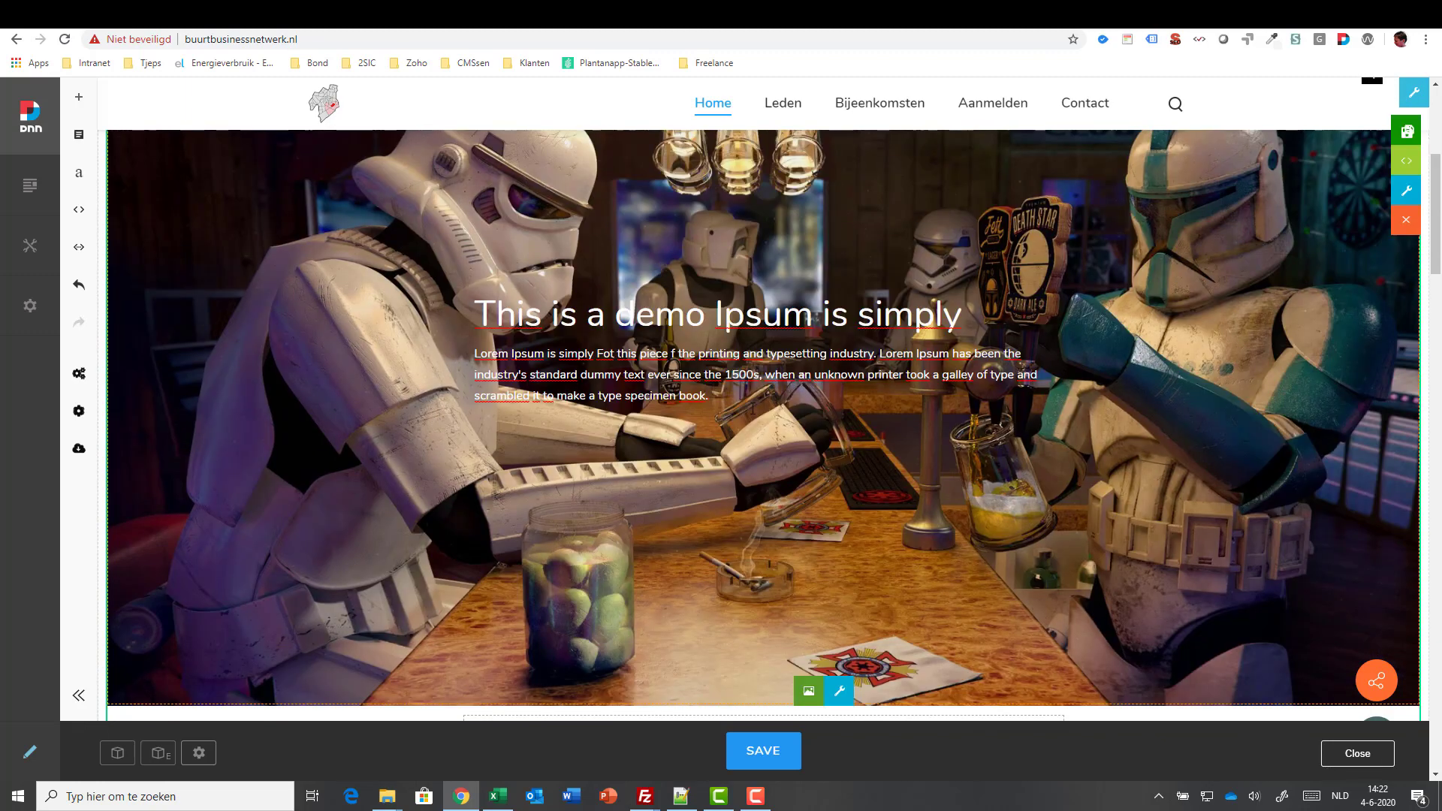
- Give the hero background a stronger overlay and turn on the Ken Burns effect
left_click(839, 690)
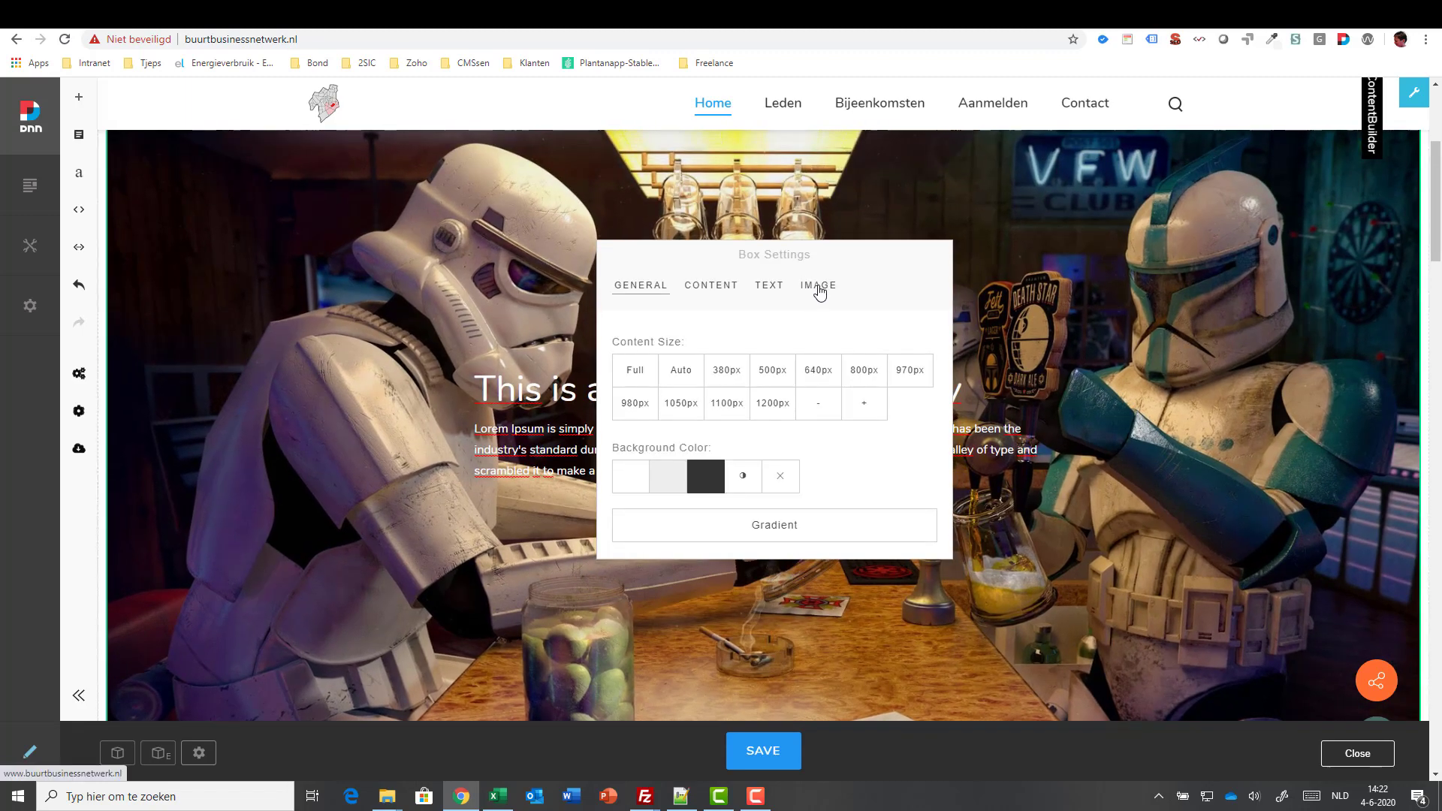
left_click(820, 290)
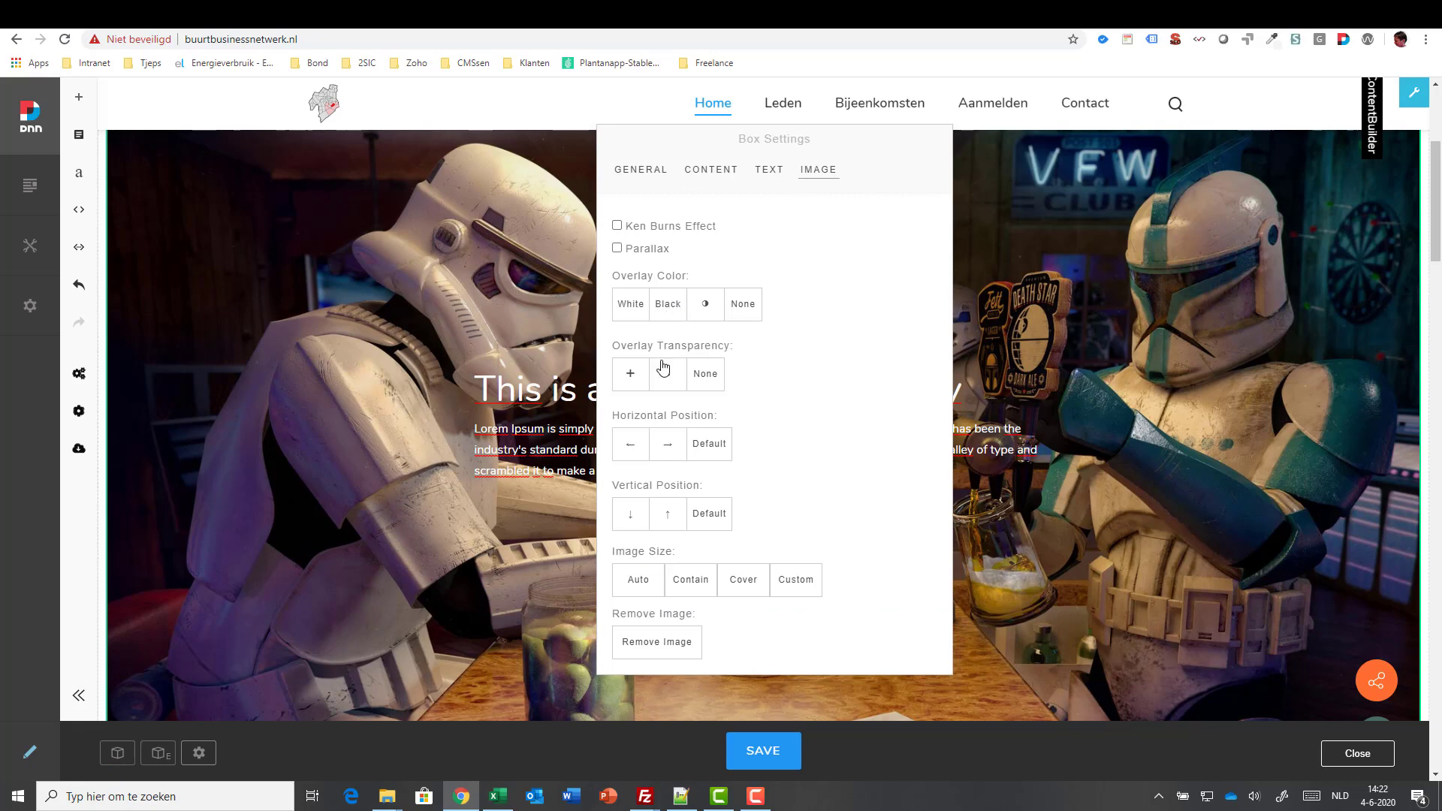
left_click(631, 375)
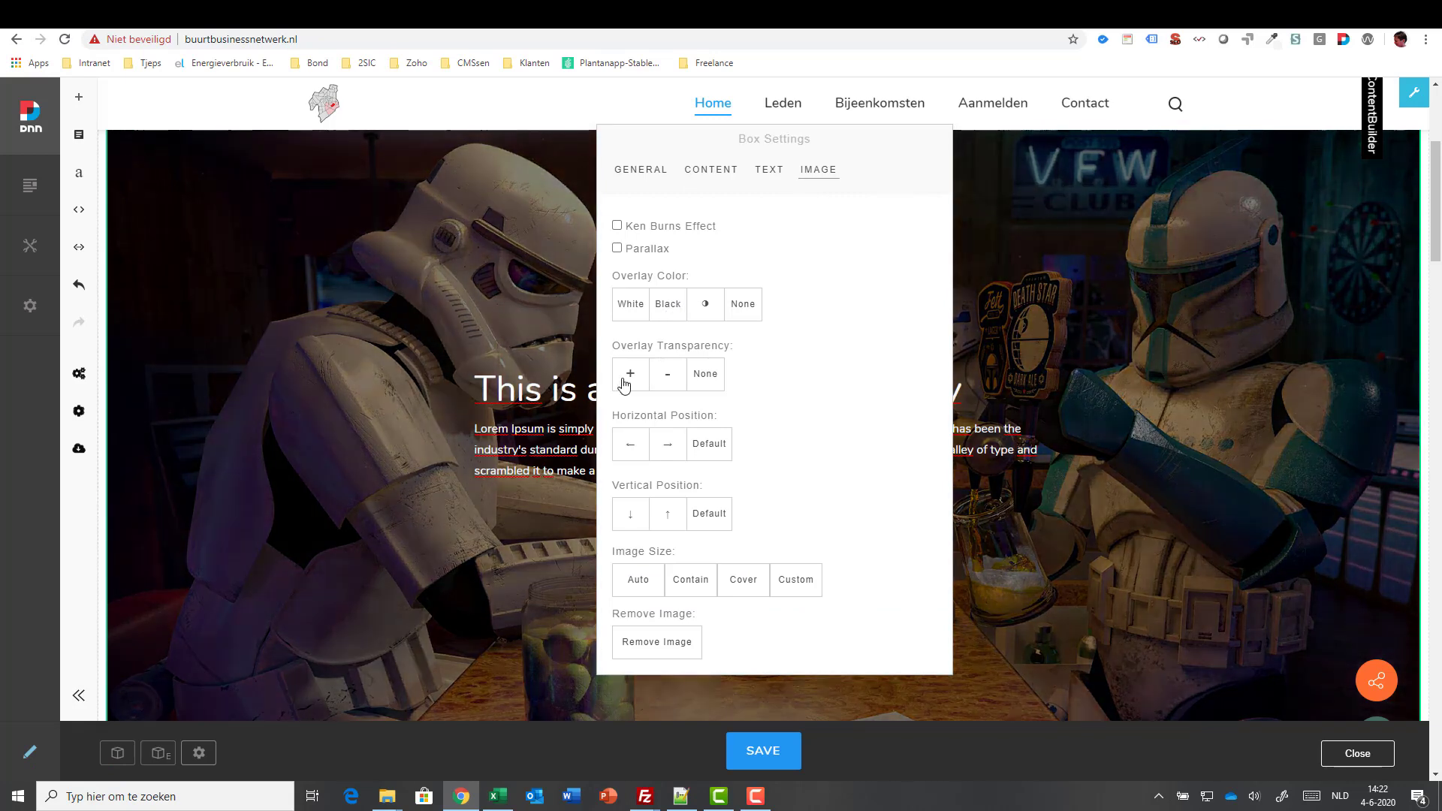
left_click(999, 525)
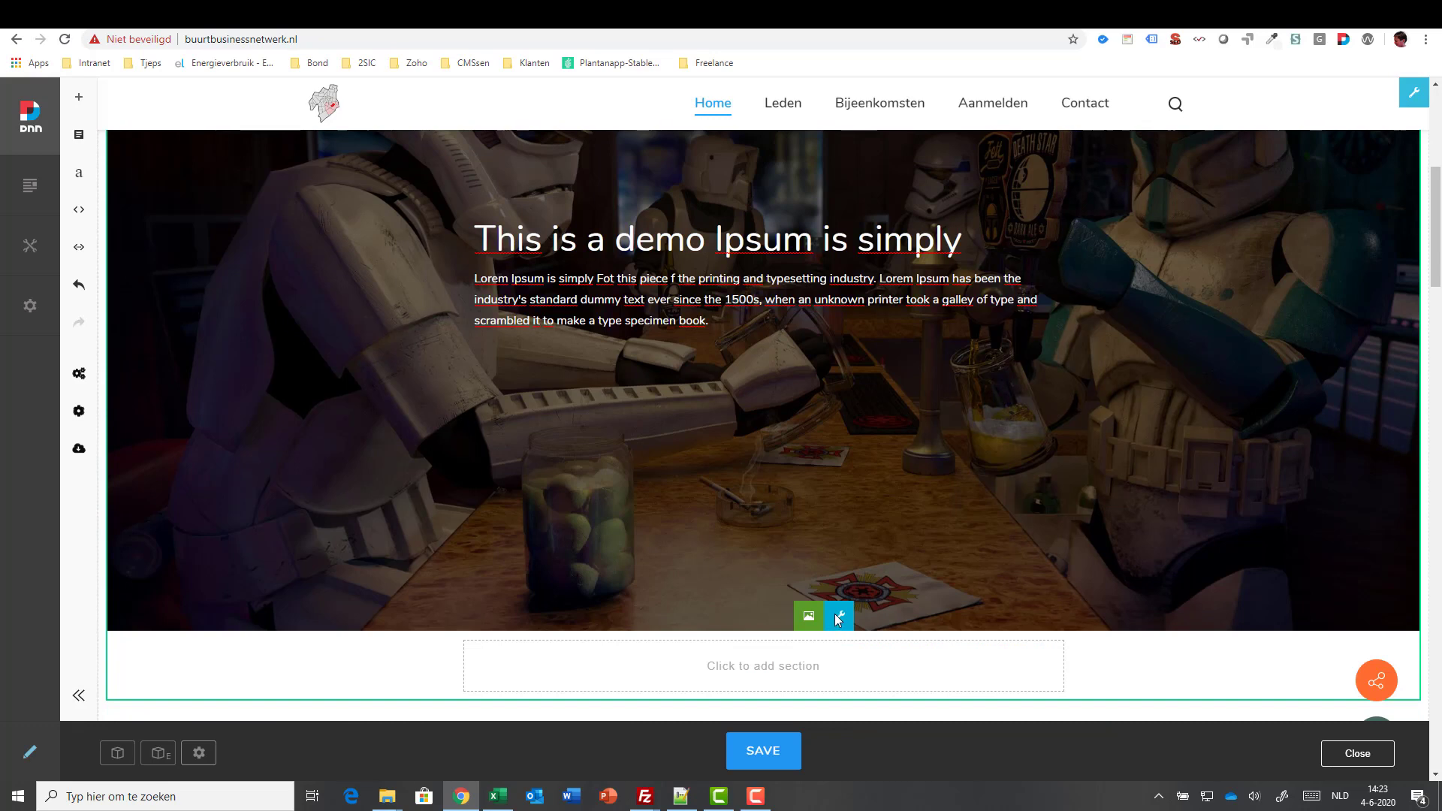
left_click(834, 610)
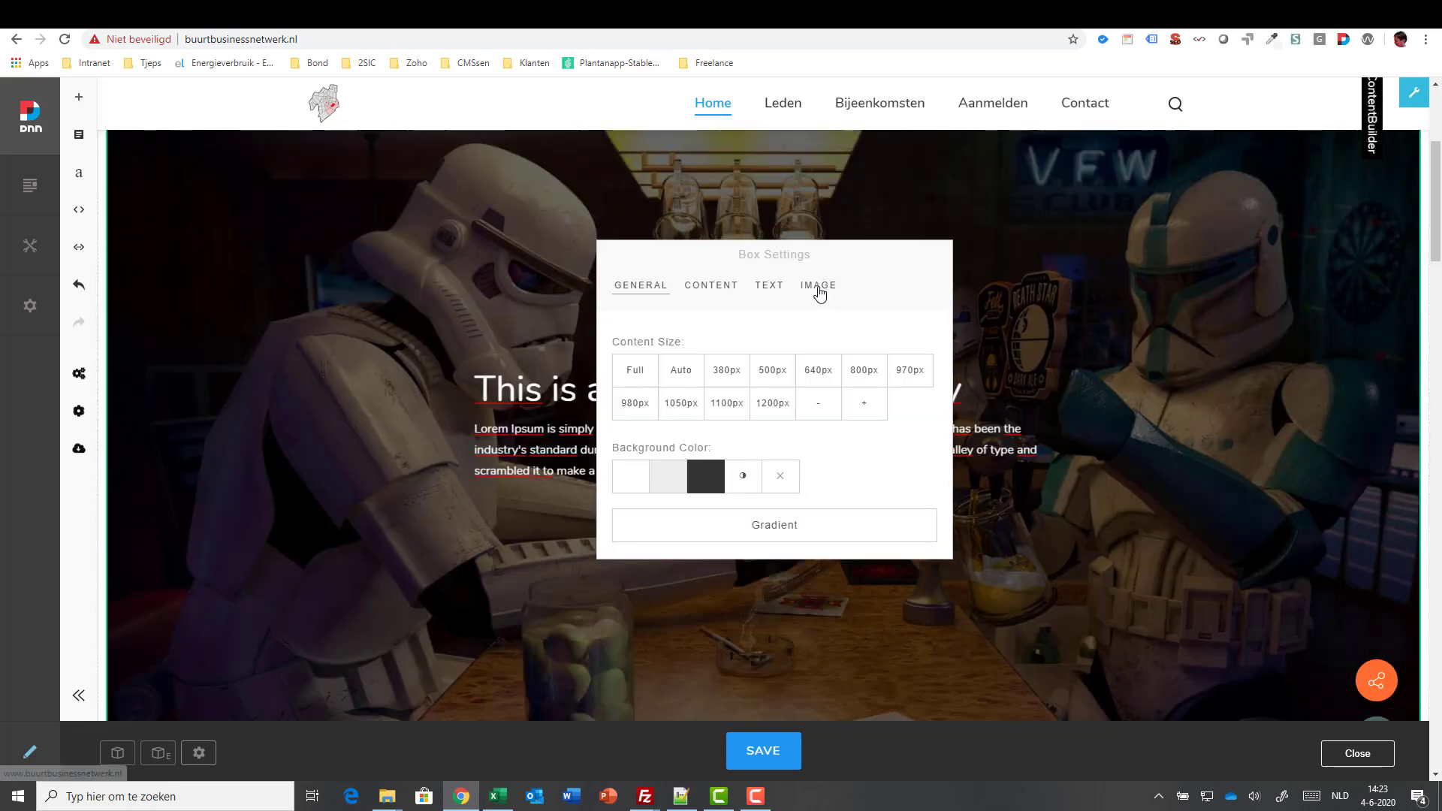
left_click(818, 288)
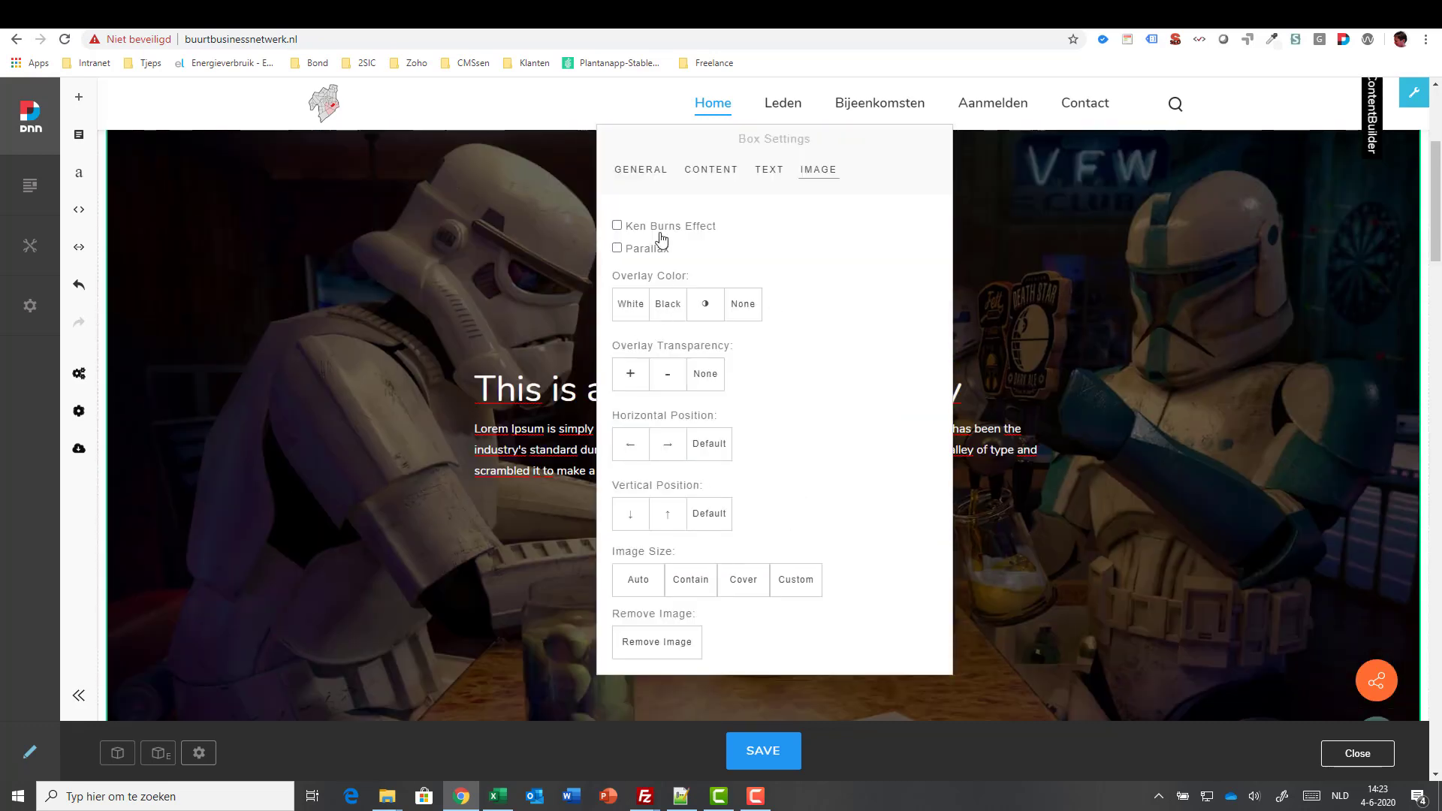
left_click(644, 228)
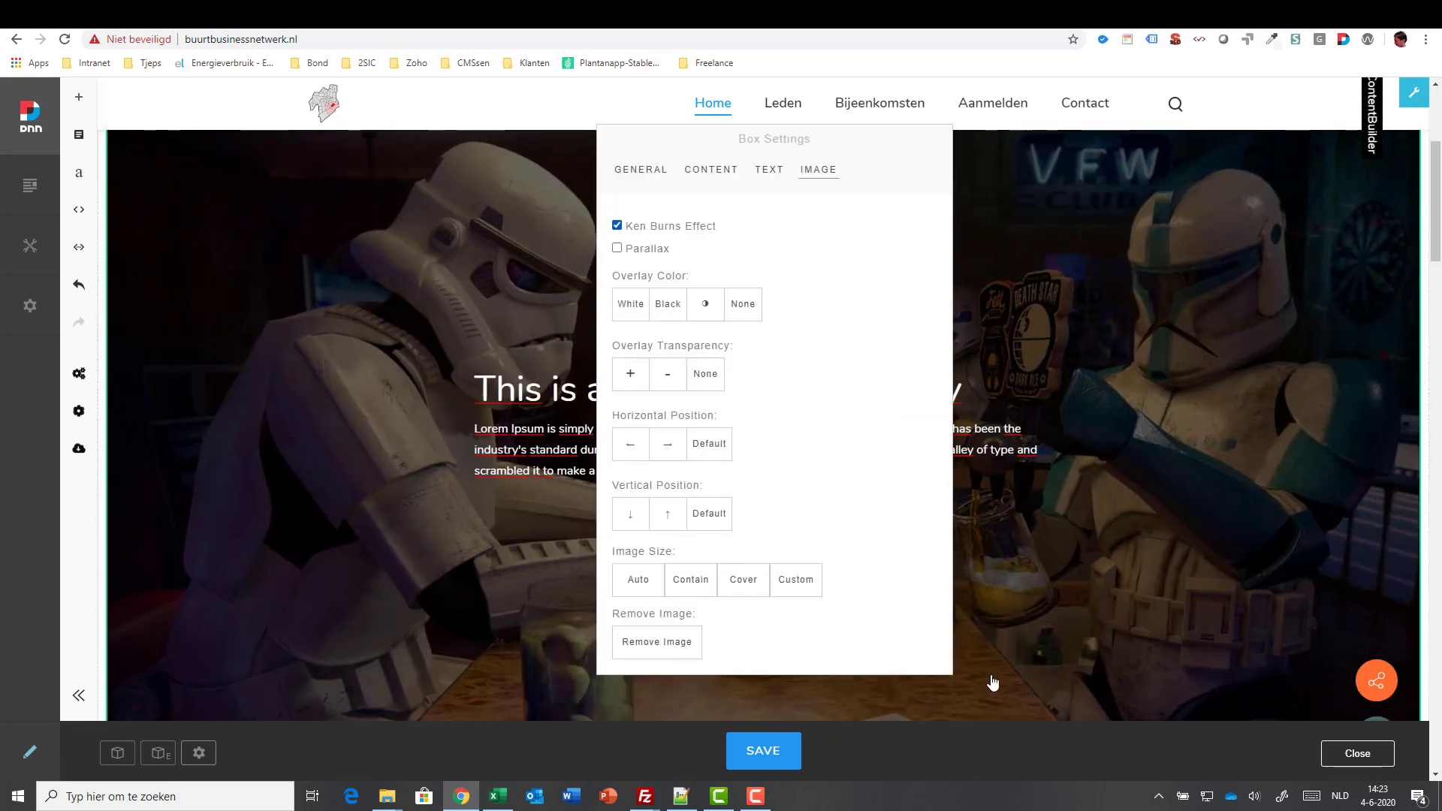
left_click(1008, 536)
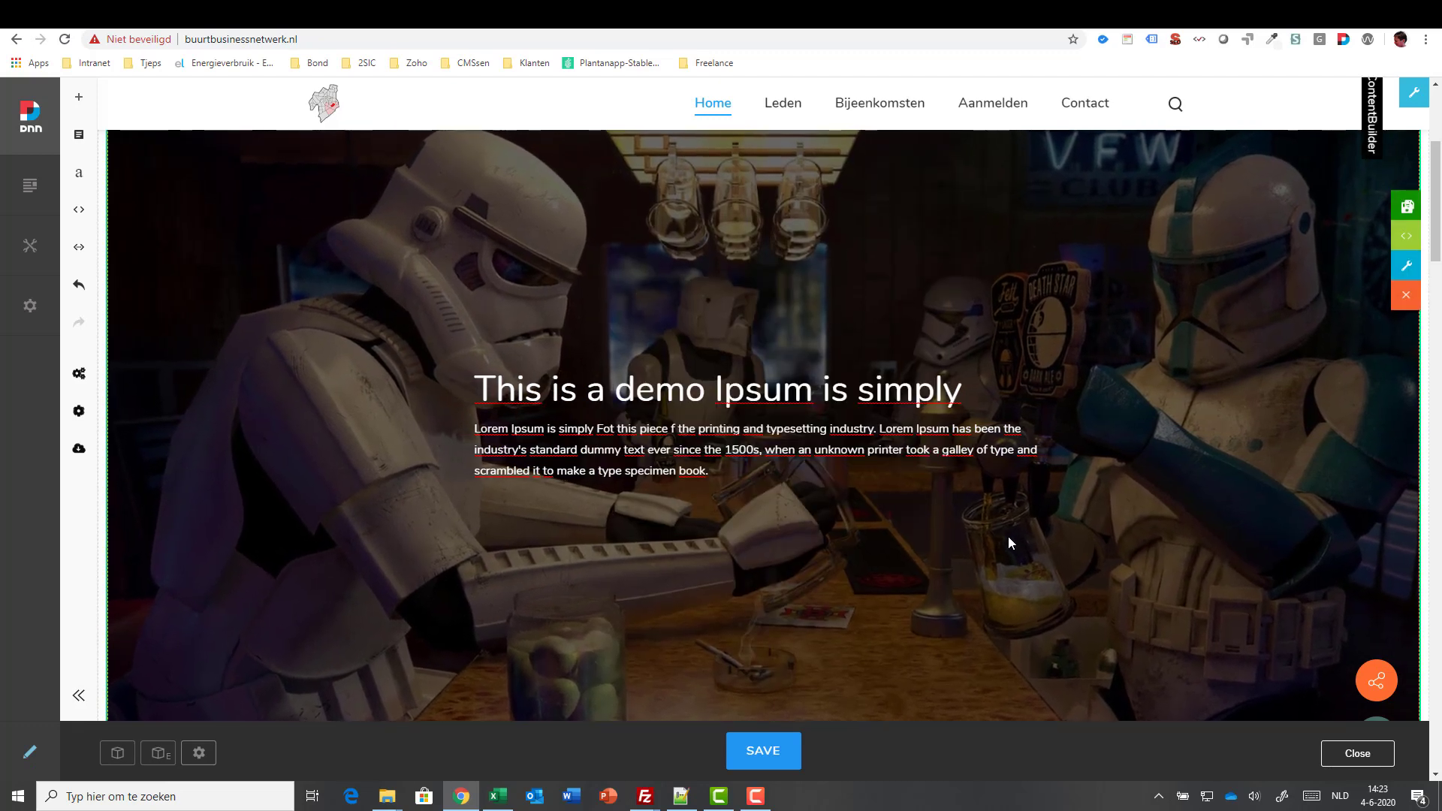
- Switch the banner background from Ken Burns to Parallax and save the page
scroll(828, 541, "down", 2)
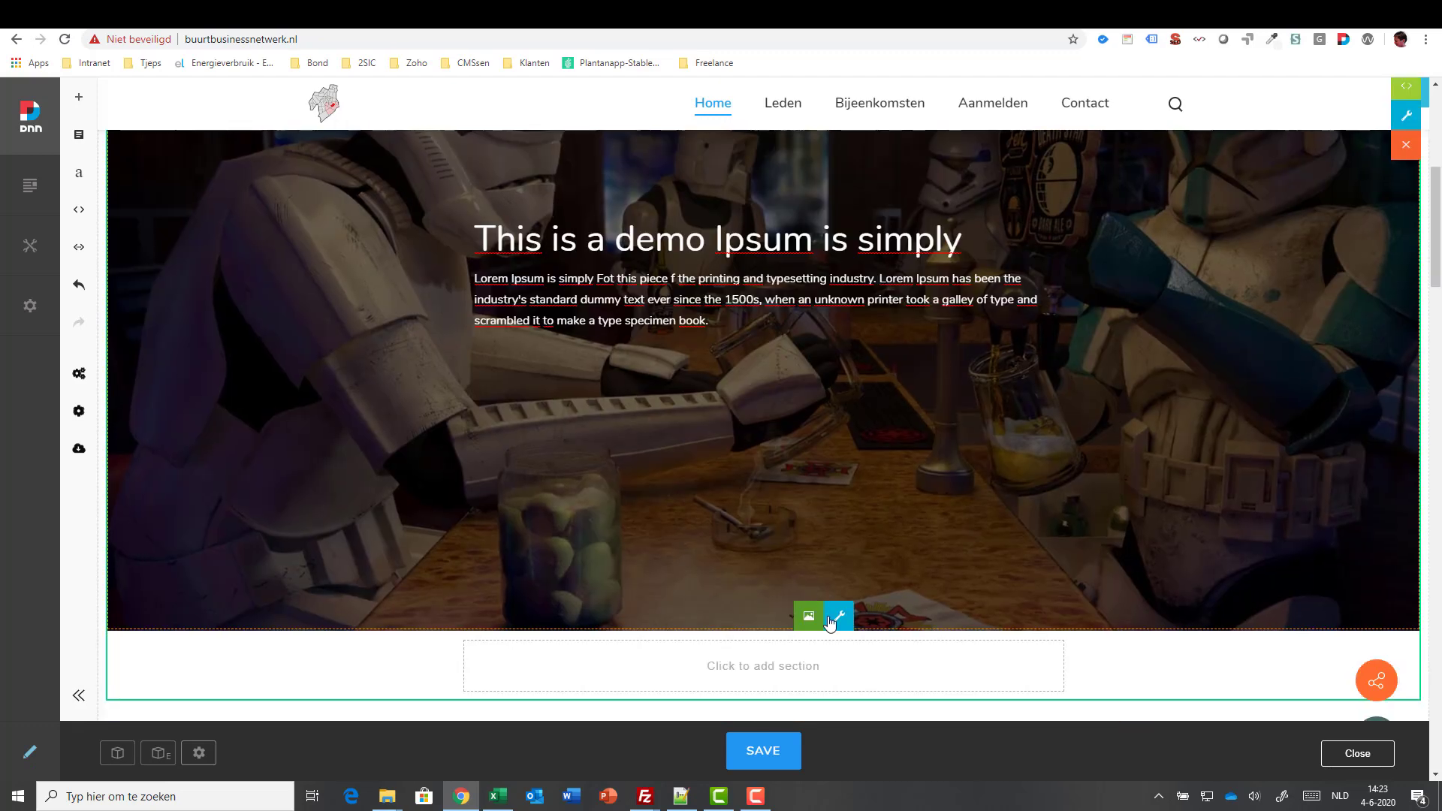
left_click(829, 621)
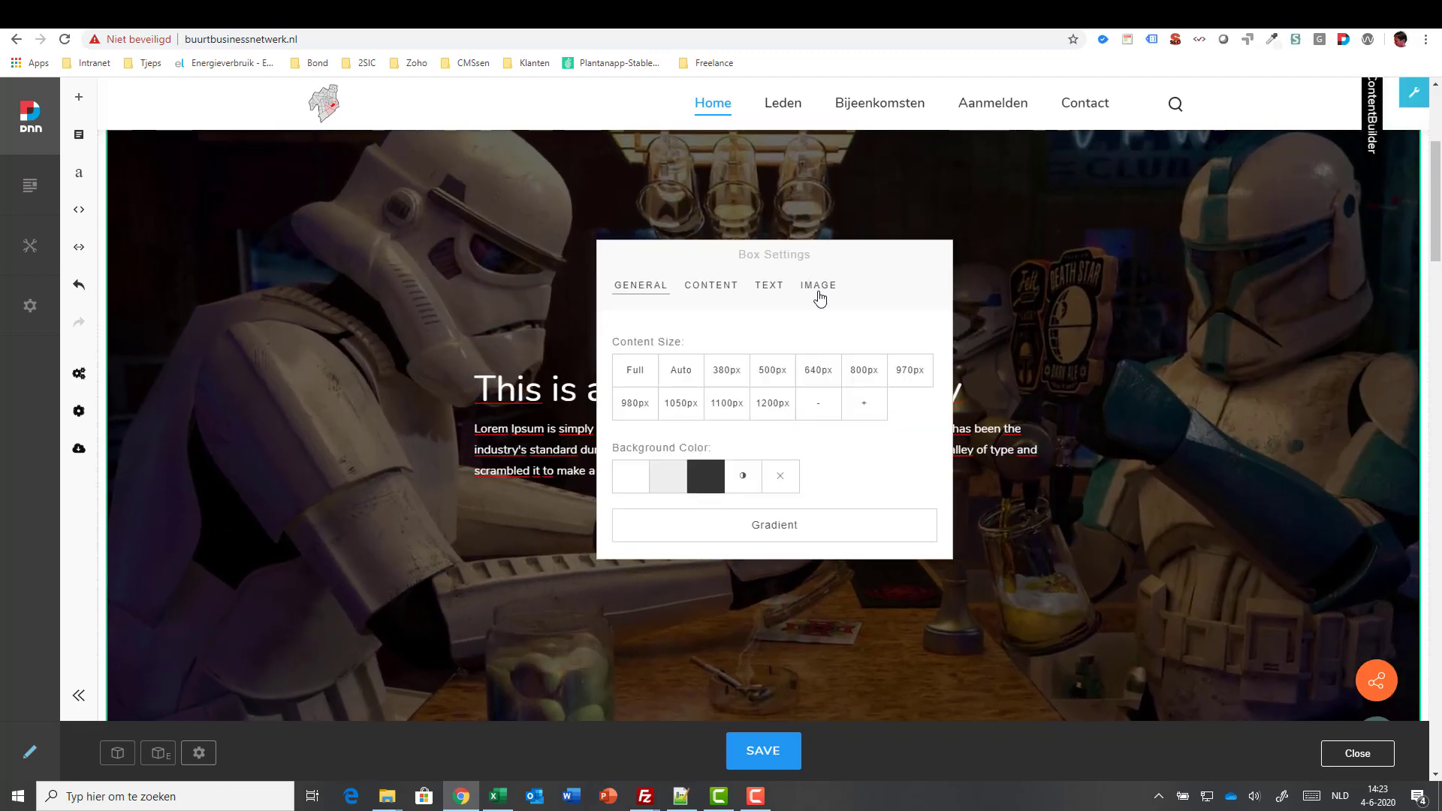
left_click(818, 289)
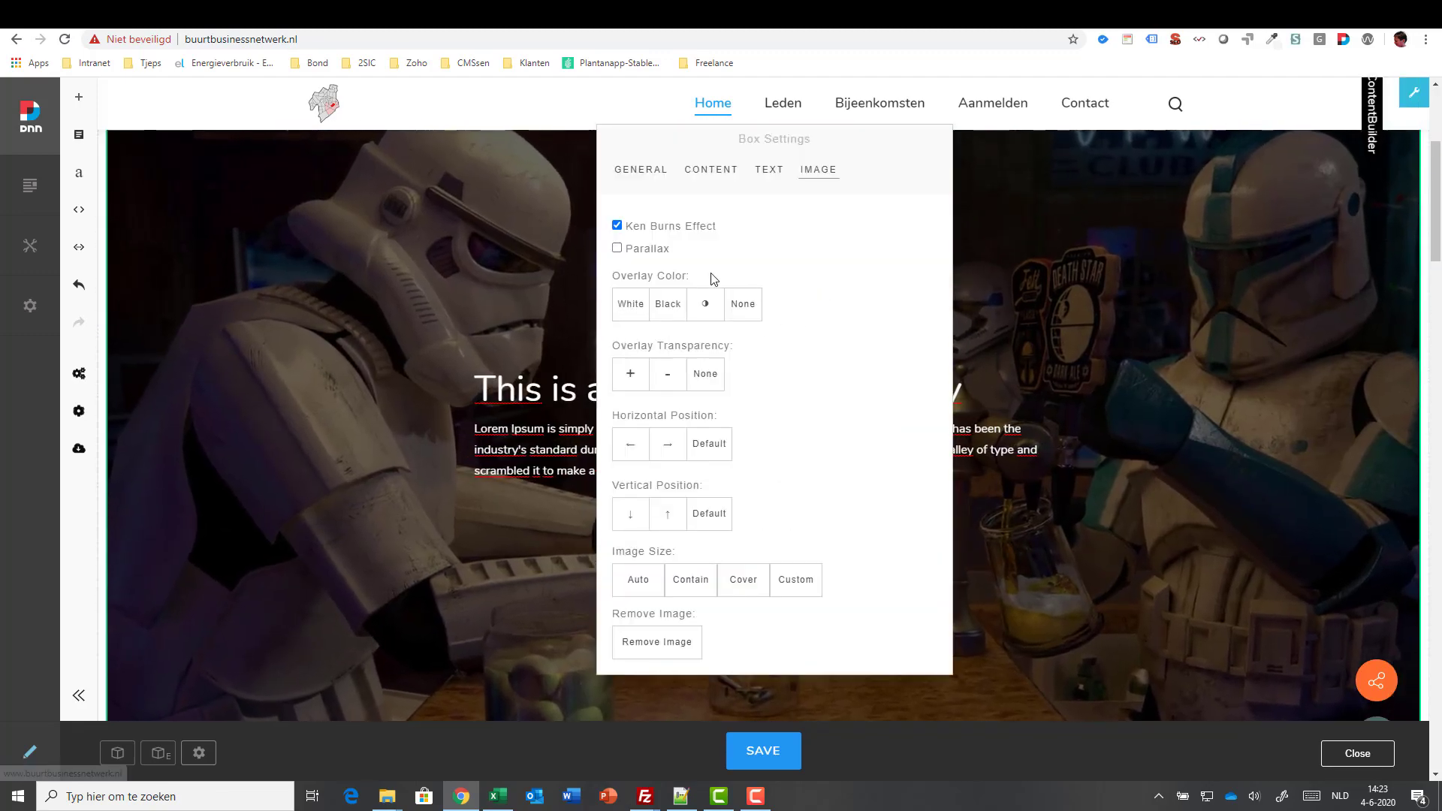
left_click(617, 226)
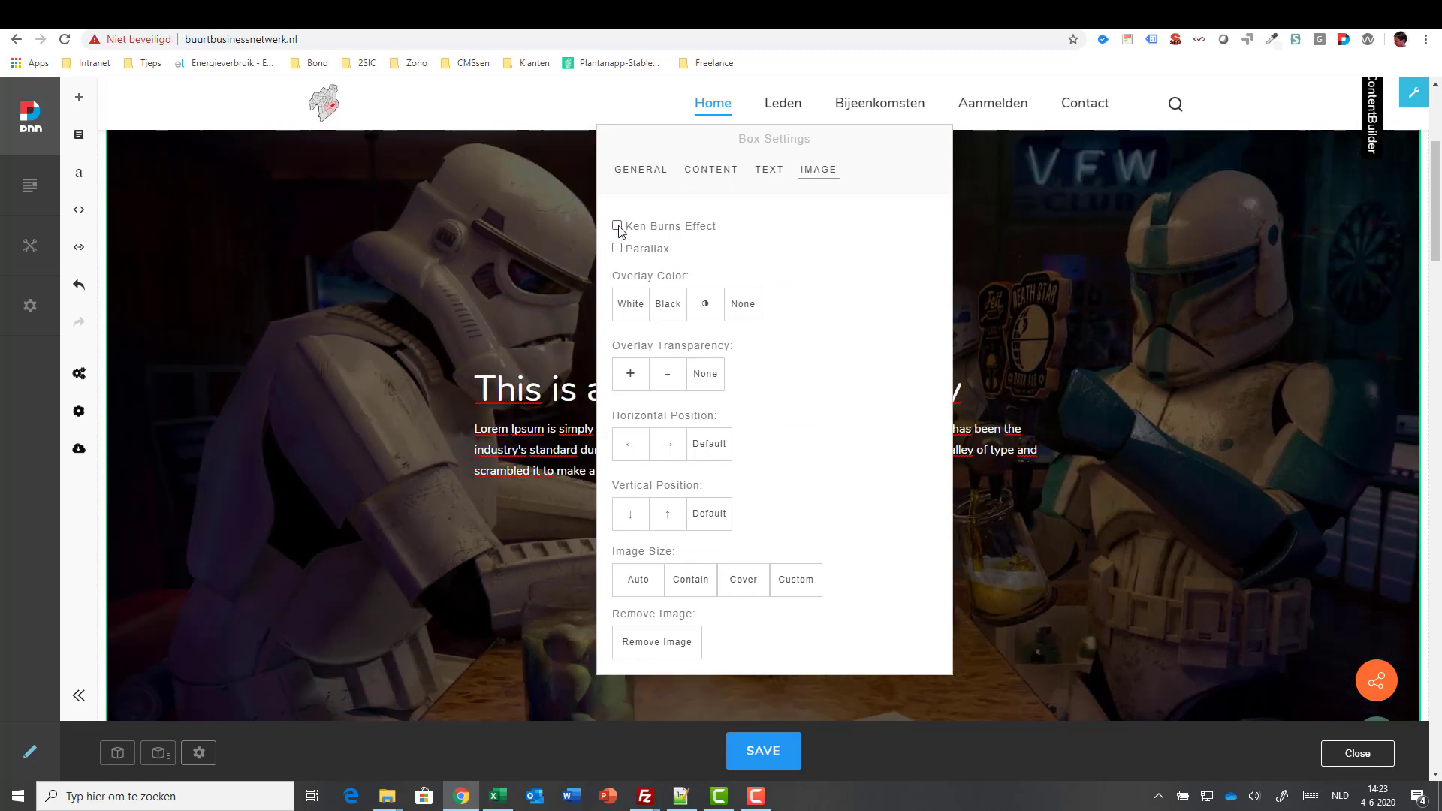
left_click(618, 248)
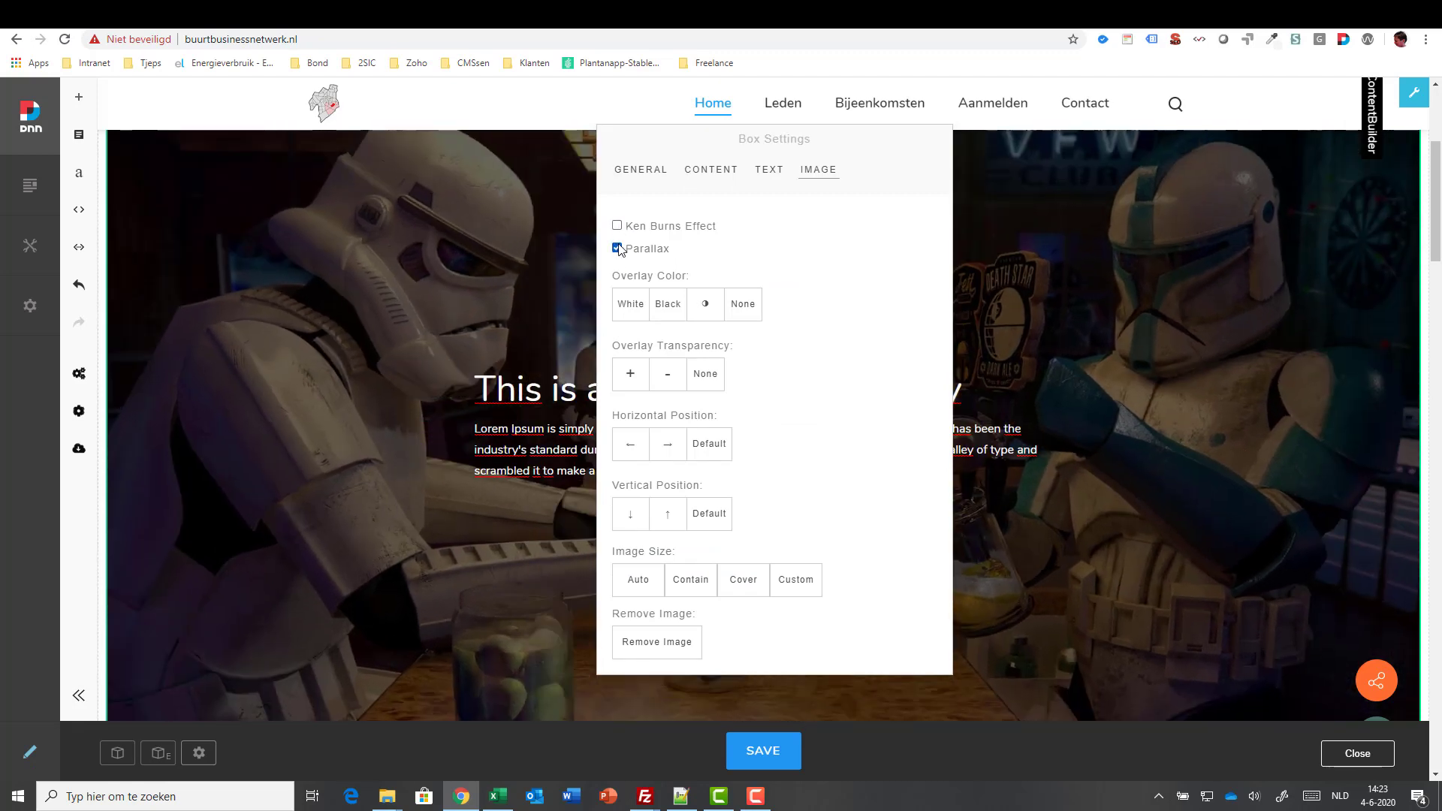
left_click(988, 372)
left_click(772, 750)
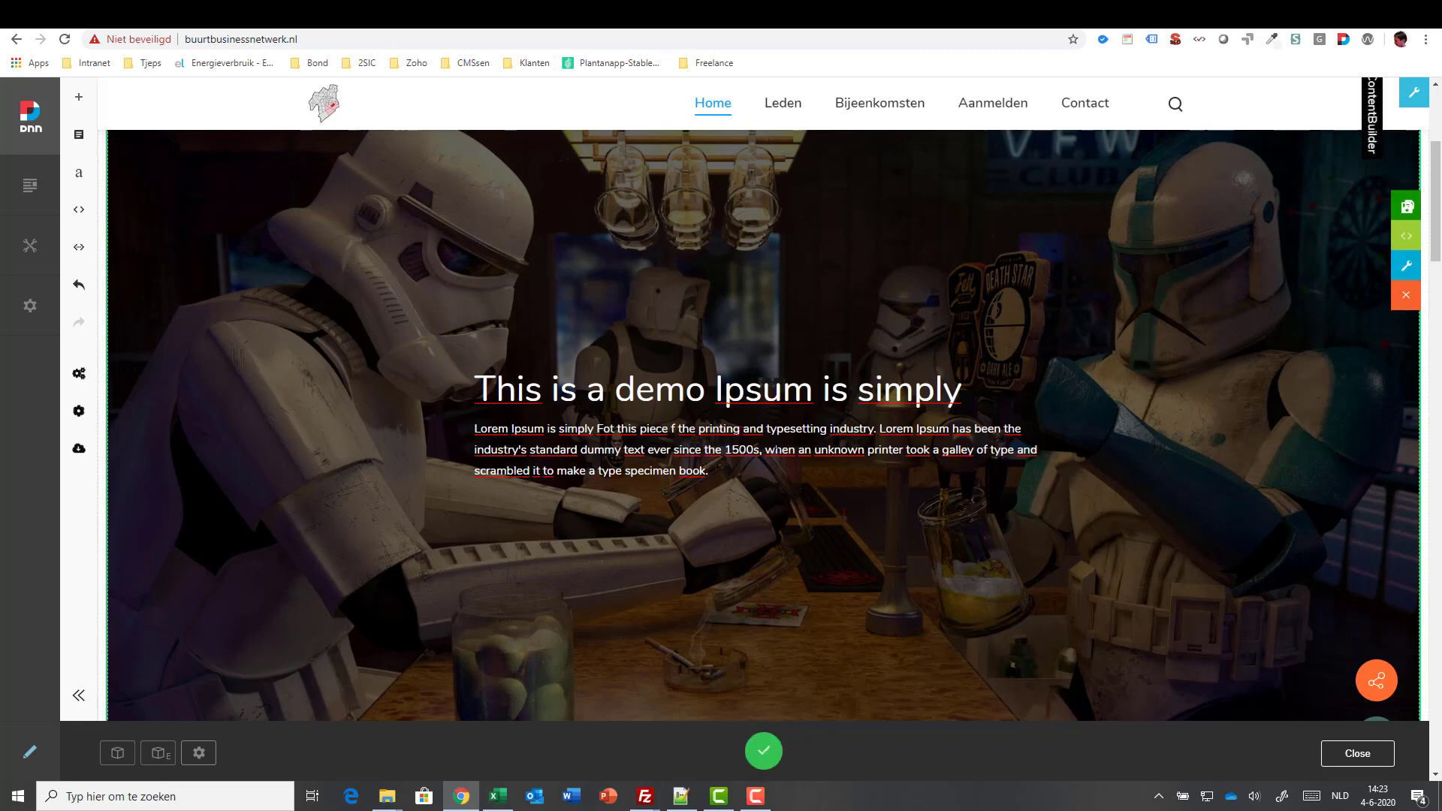
scroll(772, 420, "down", 4)
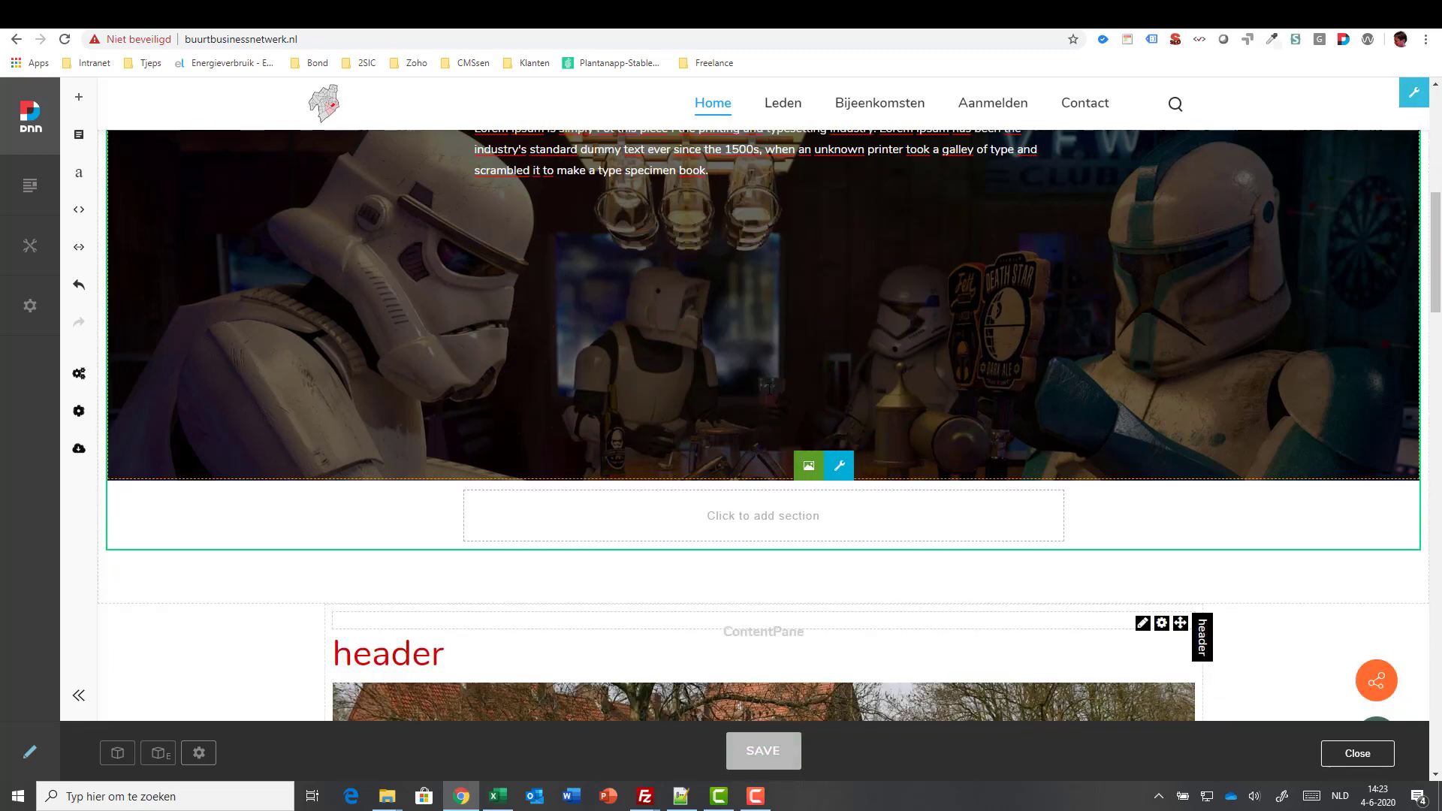
scroll(768, 389, "down", 1)
scroll(768, 389, "up", 9)
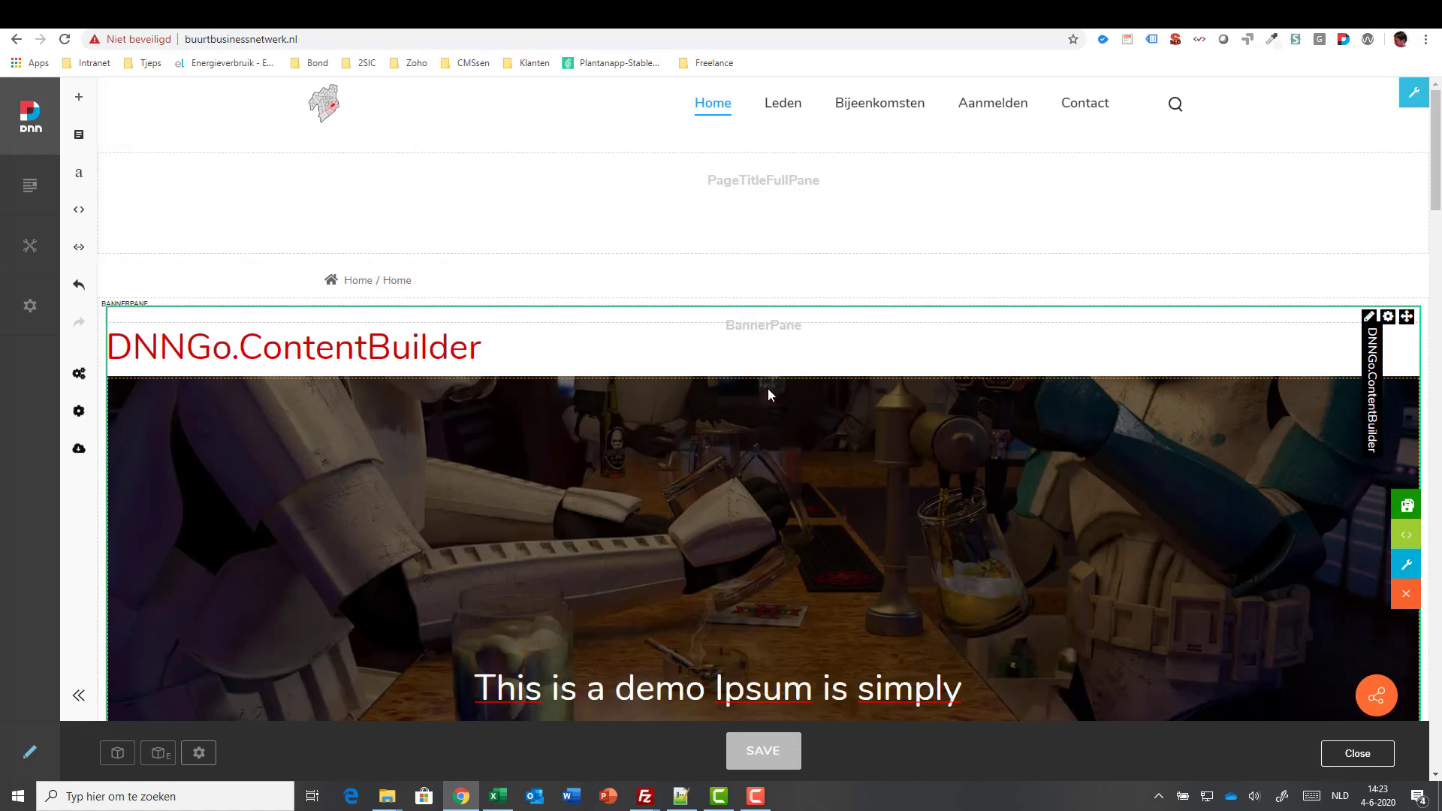
scroll(768, 389, "down", 3)
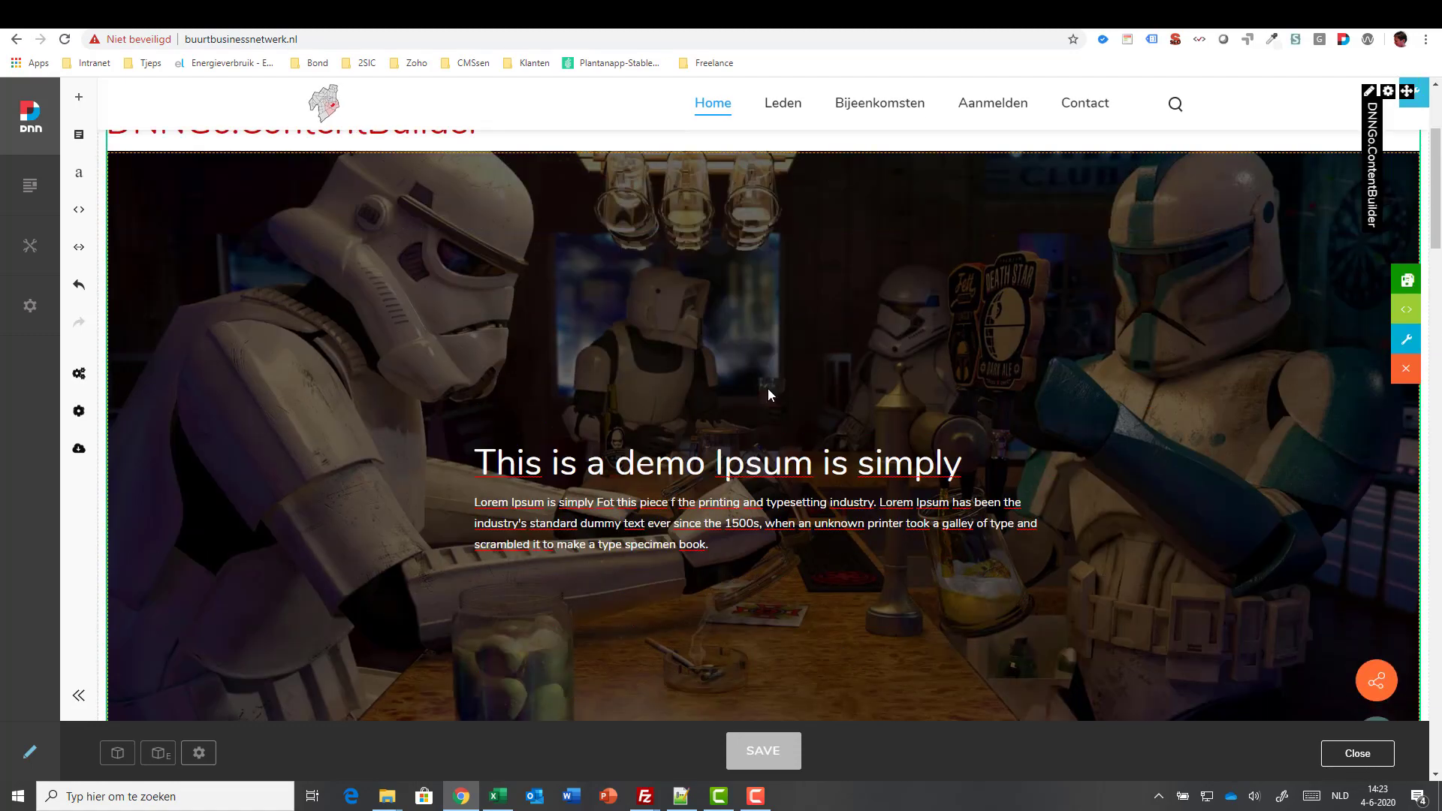
scroll(768, 389, "down", 4)
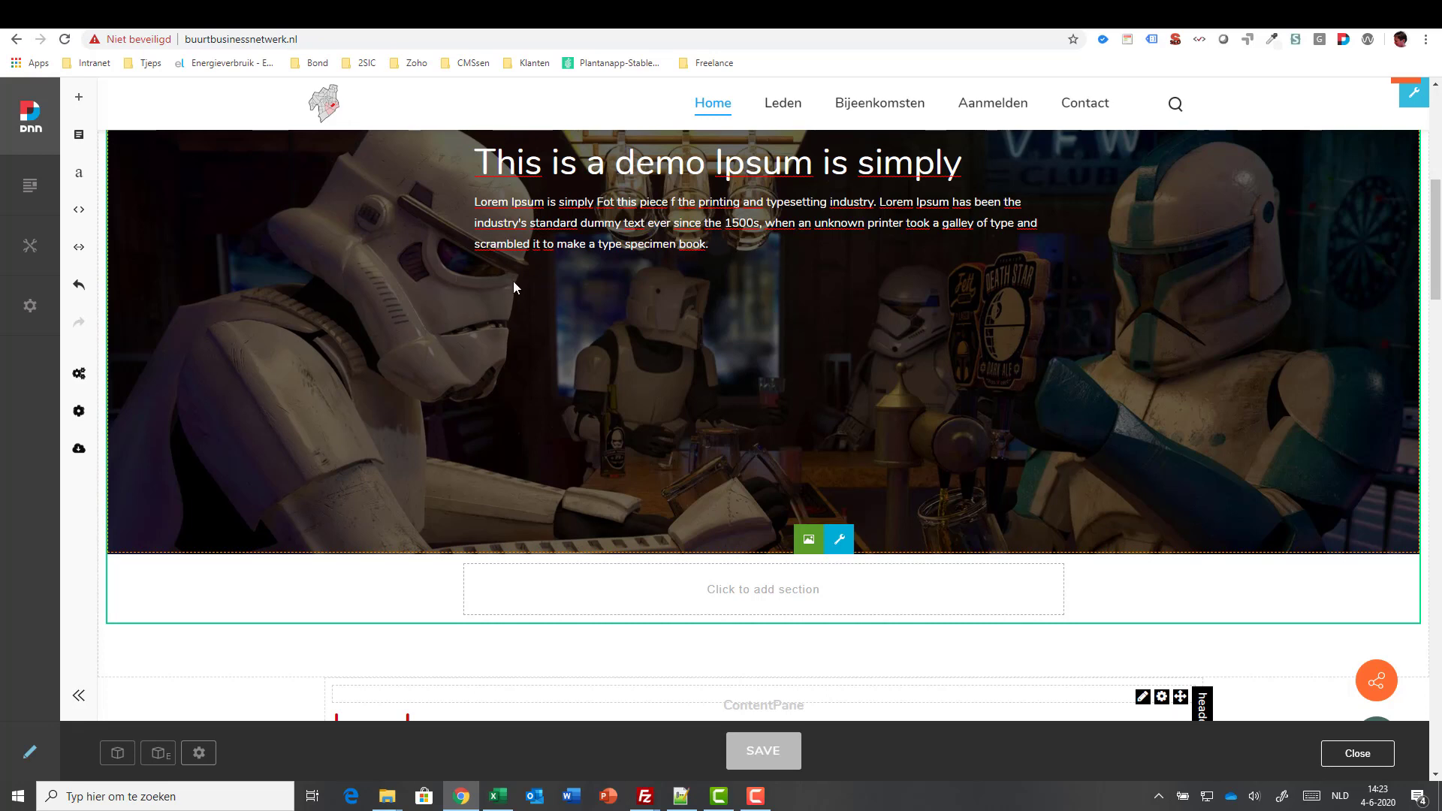
- Select the hero text column and open its HTML code editor
left_click(715, 248)
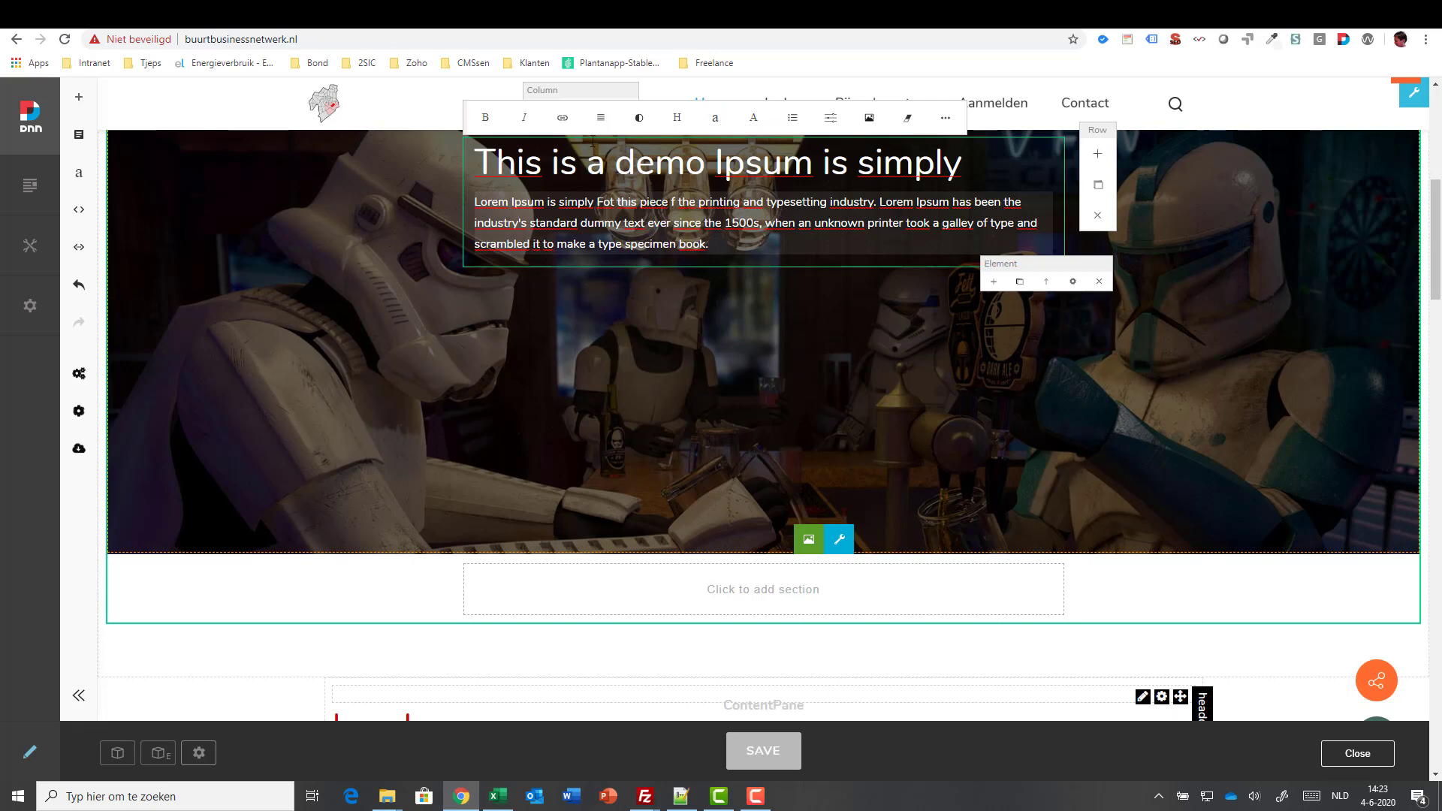
scroll(729, 172, "up", 1)
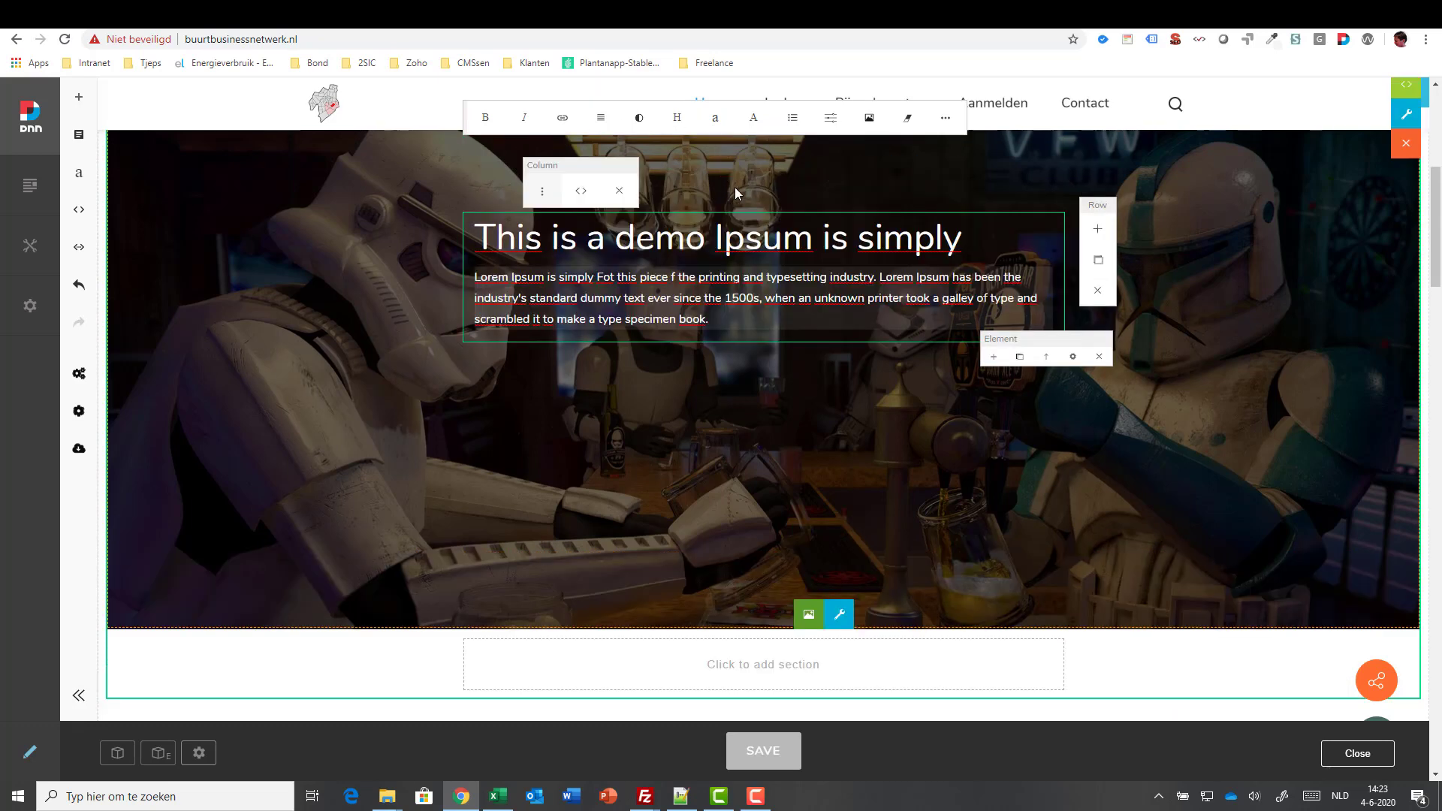
left_click(579, 192)
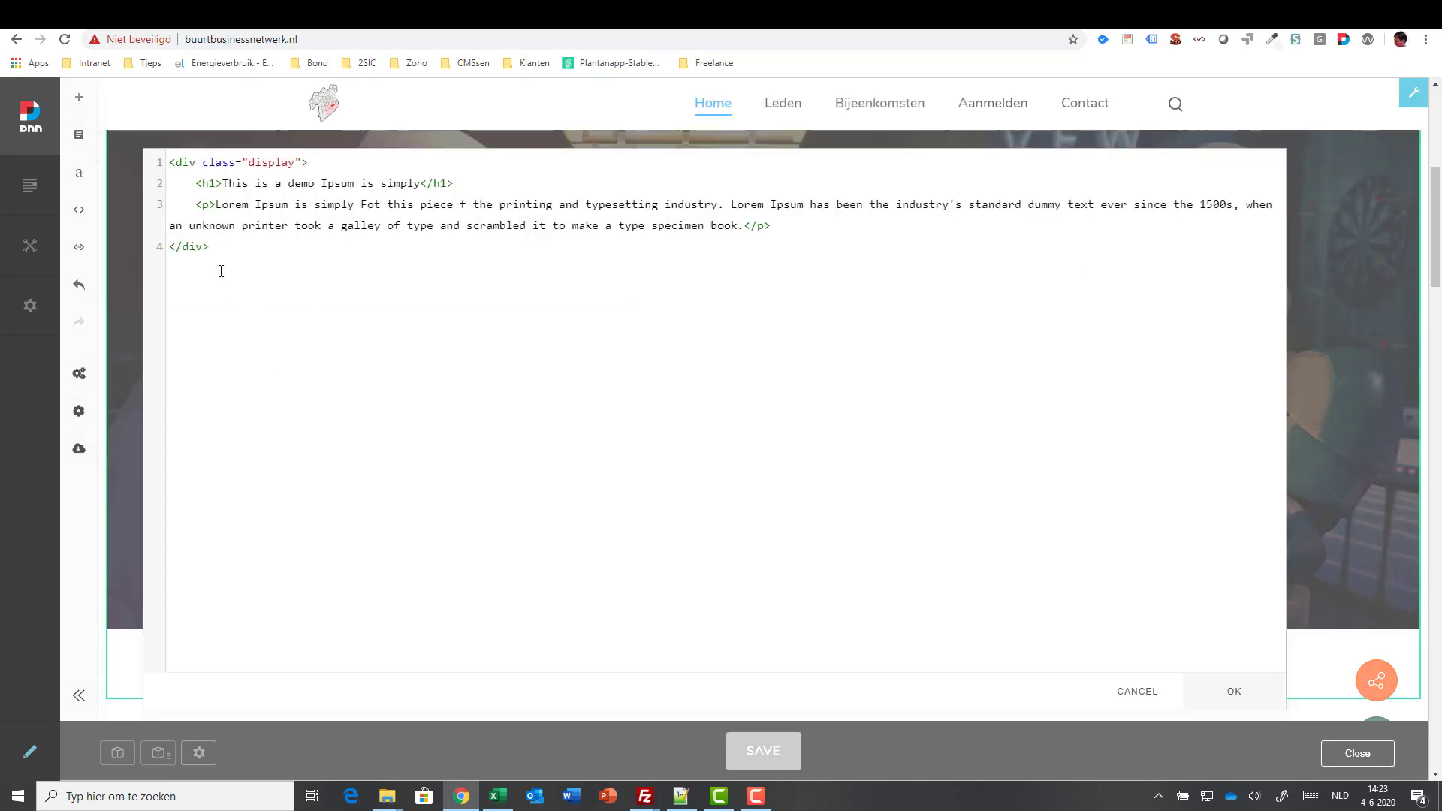
- Close the HTML source view and insert a button under the hero paragraph
left_click(1209, 686)
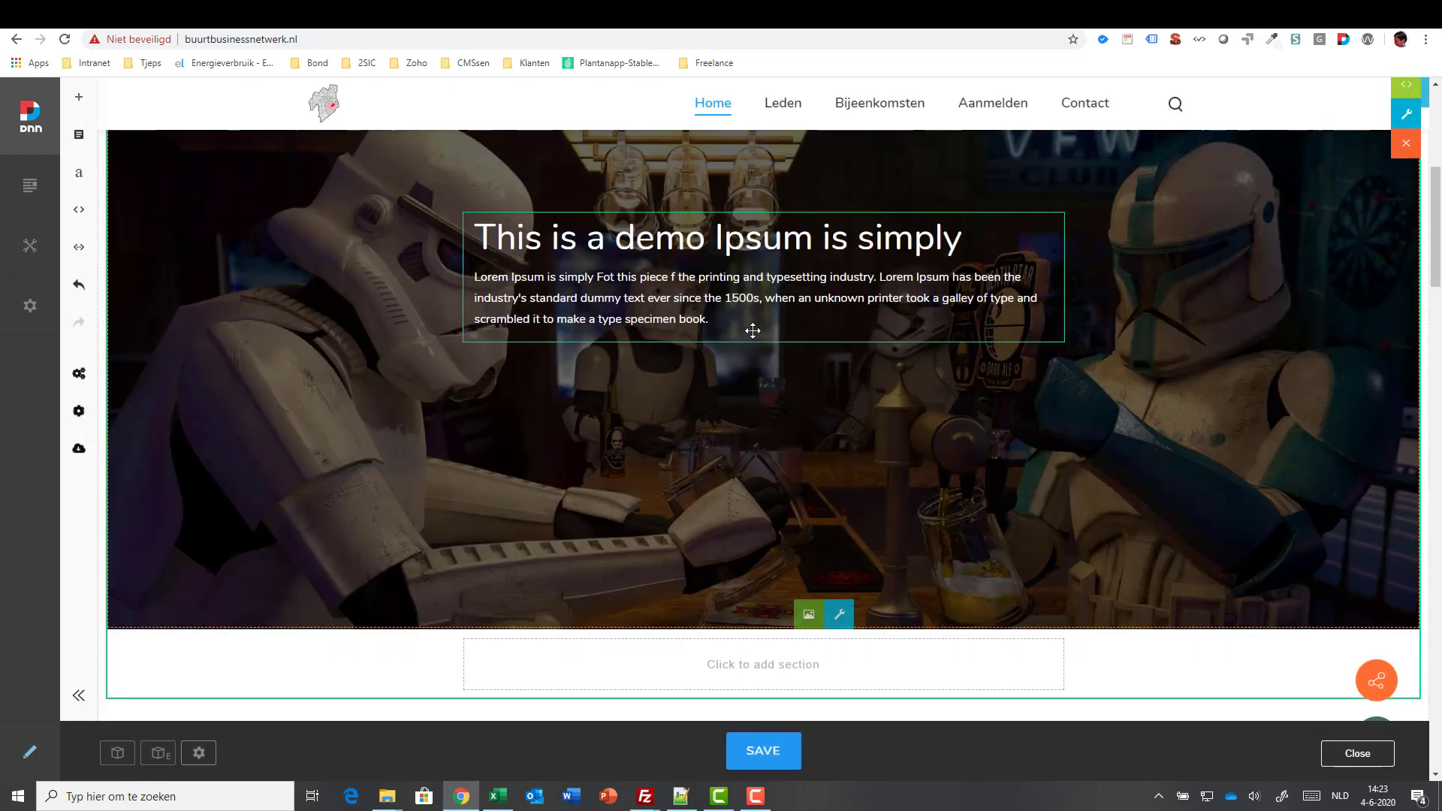
left_click(723, 324)
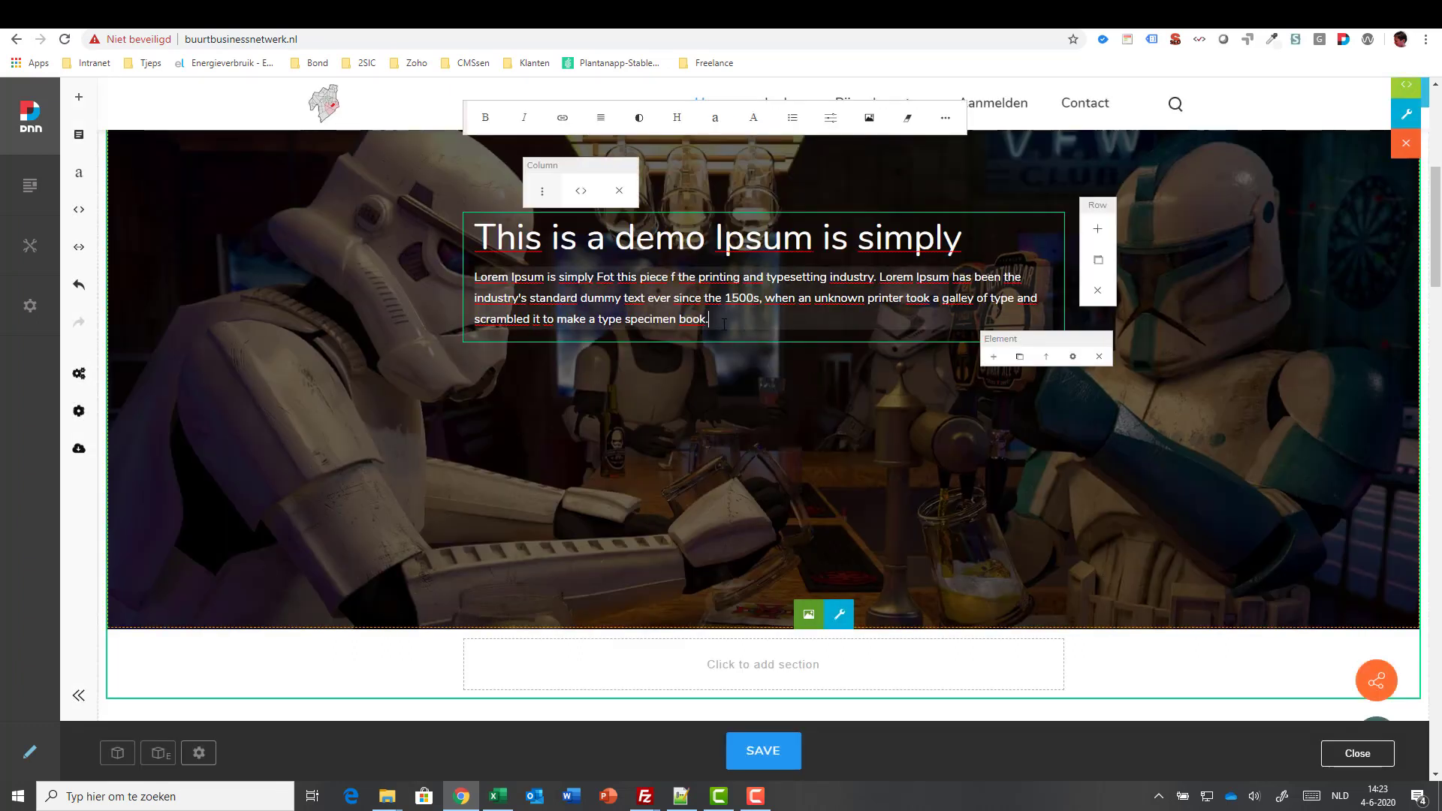
left_click(995, 359)
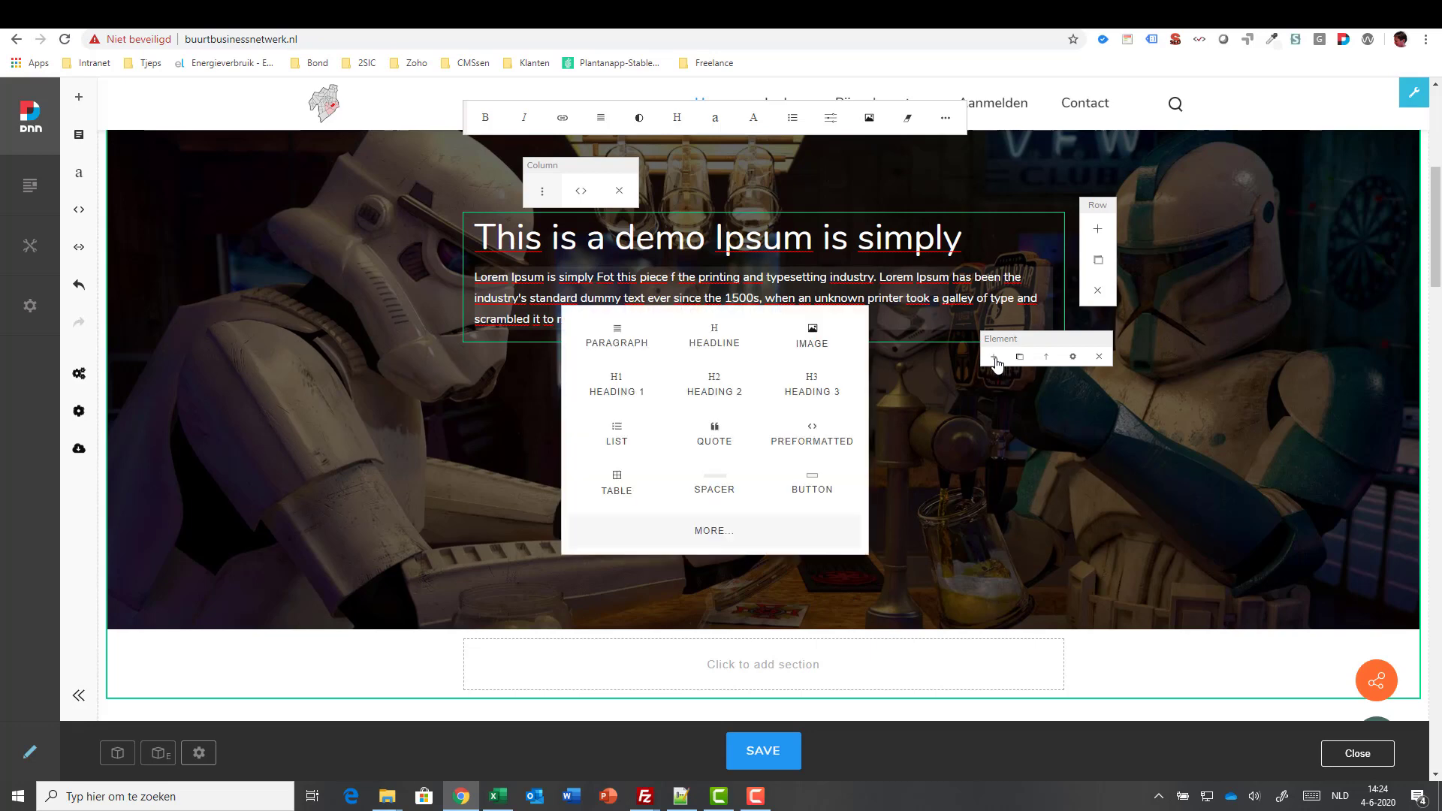
left_click(811, 484)
- Change the new button's label from READ MORE to READ FURTHER
left_click(563, 339)
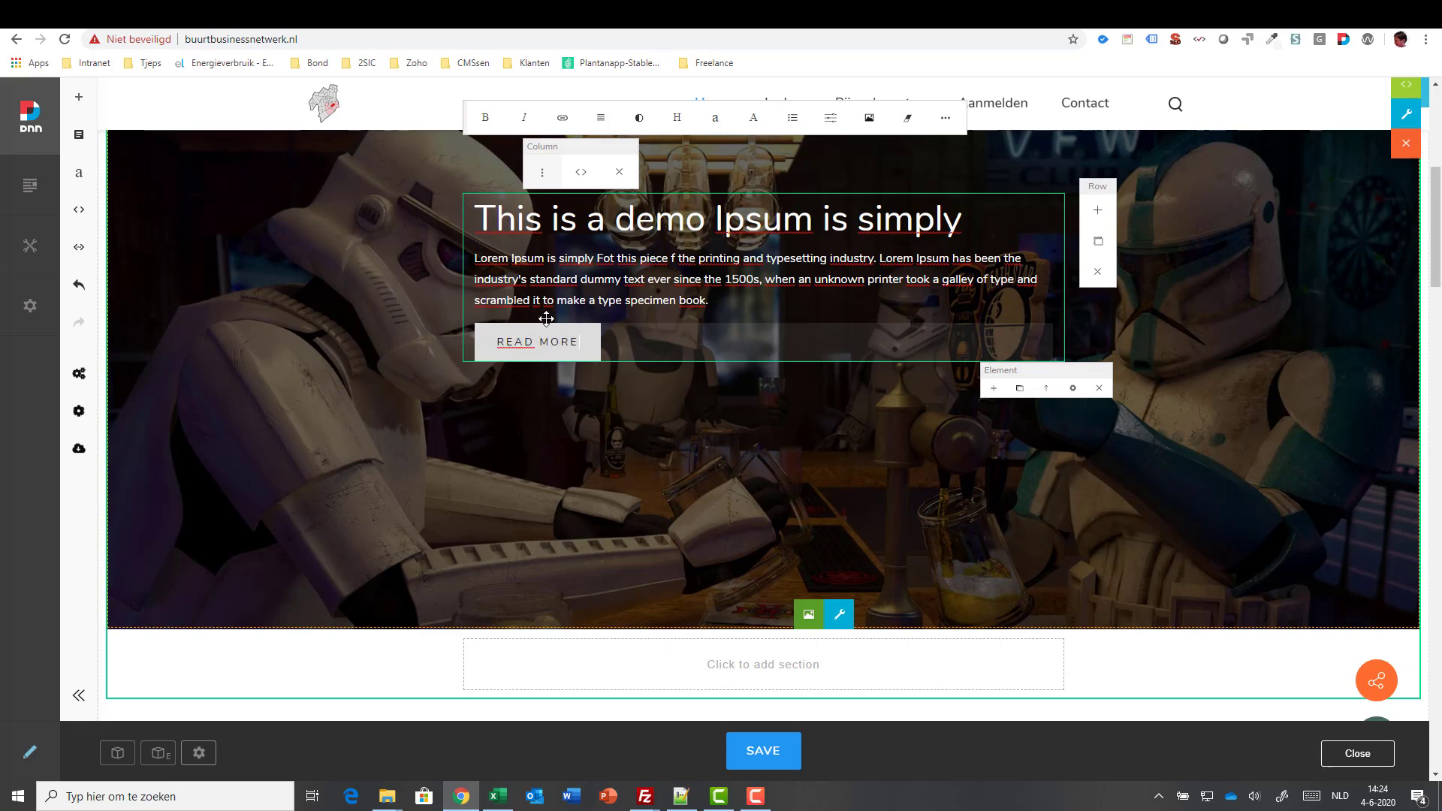
left_click(517, 344)
key("Home")
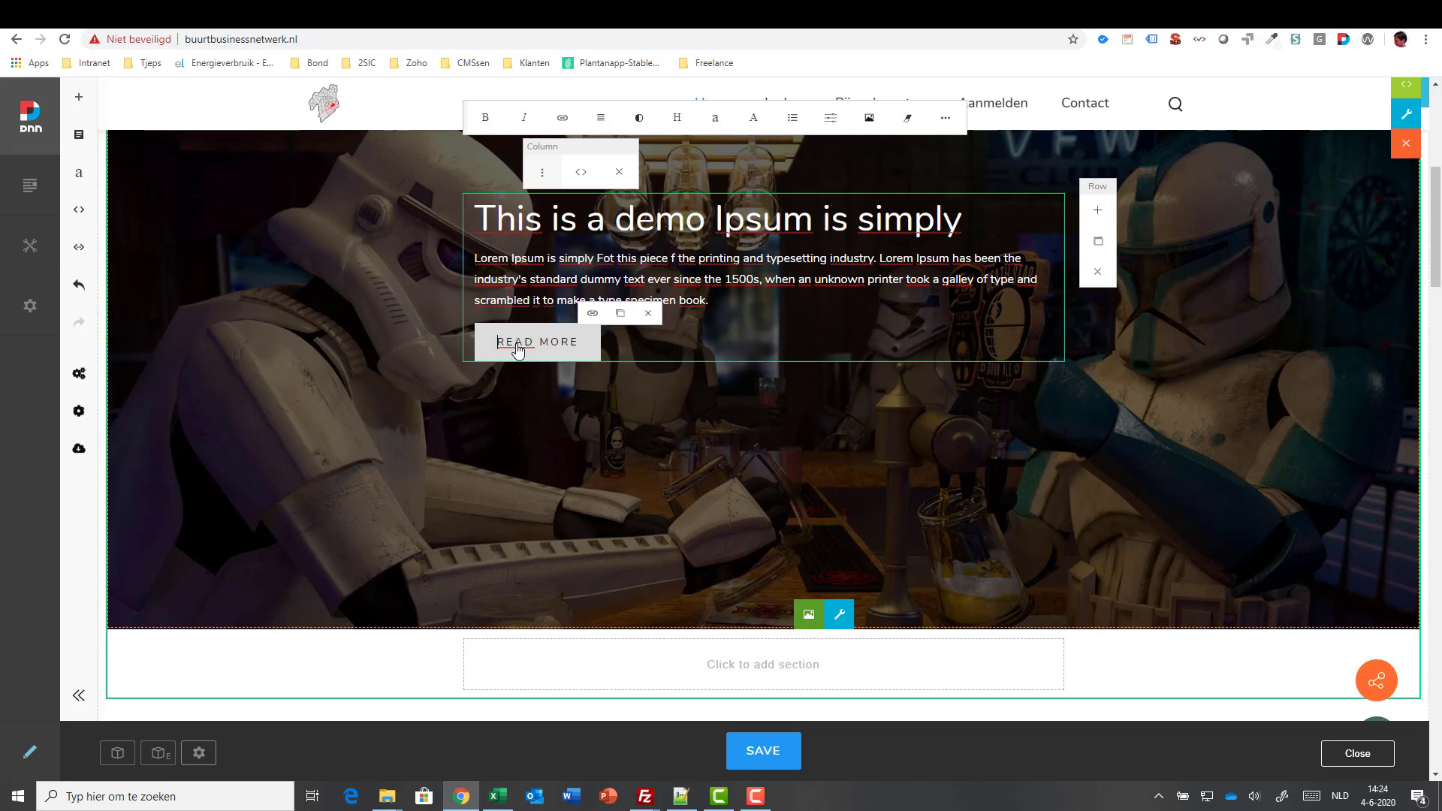
key("shift+Right")
key("shift+Right")
key("shift+Right")
key("shift+Right")
key("shift+Right")
key("shift+Right")
key("shift+Right")
key("Right")
key("ctrl+shift+Left")
type("FURTHER")
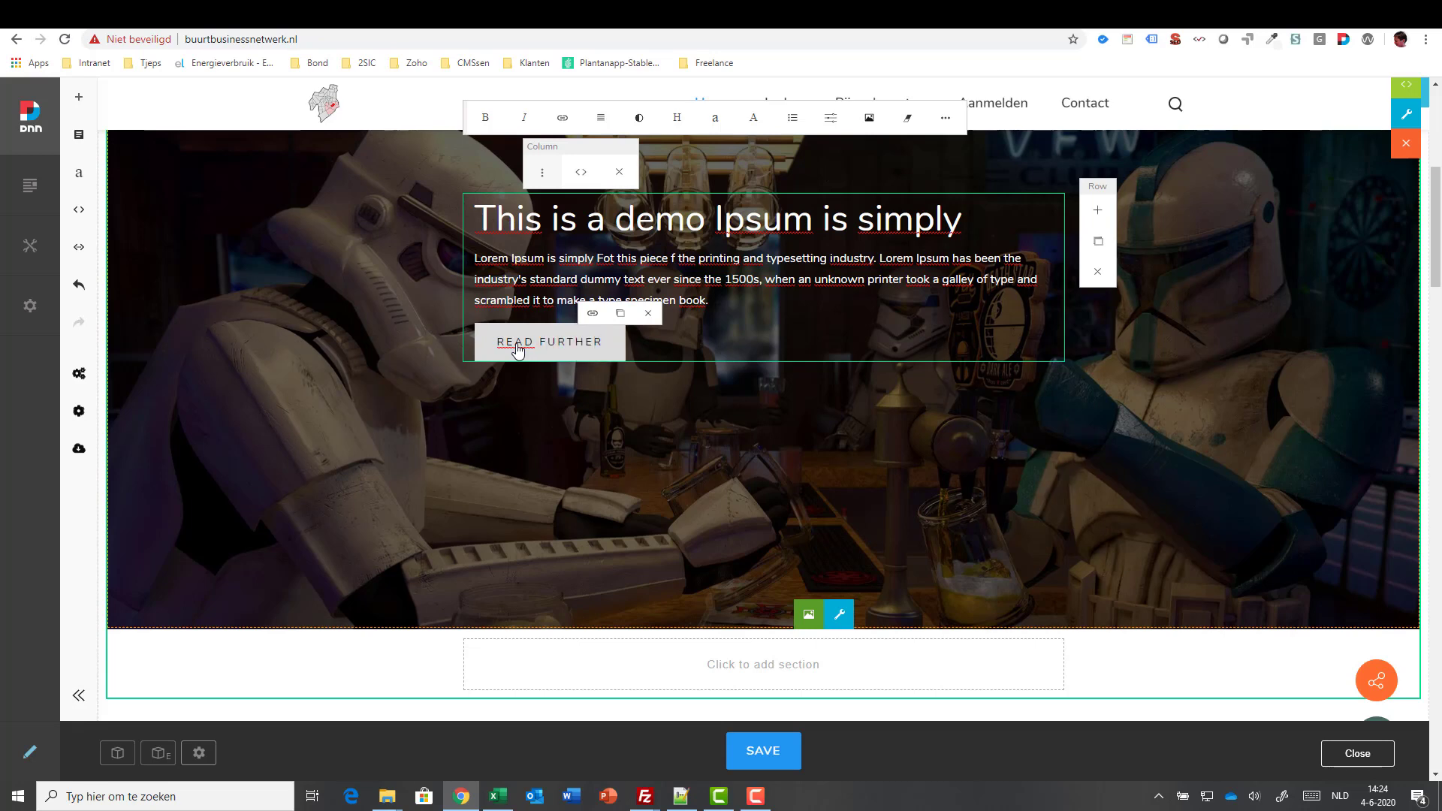
left_click(593, 313)
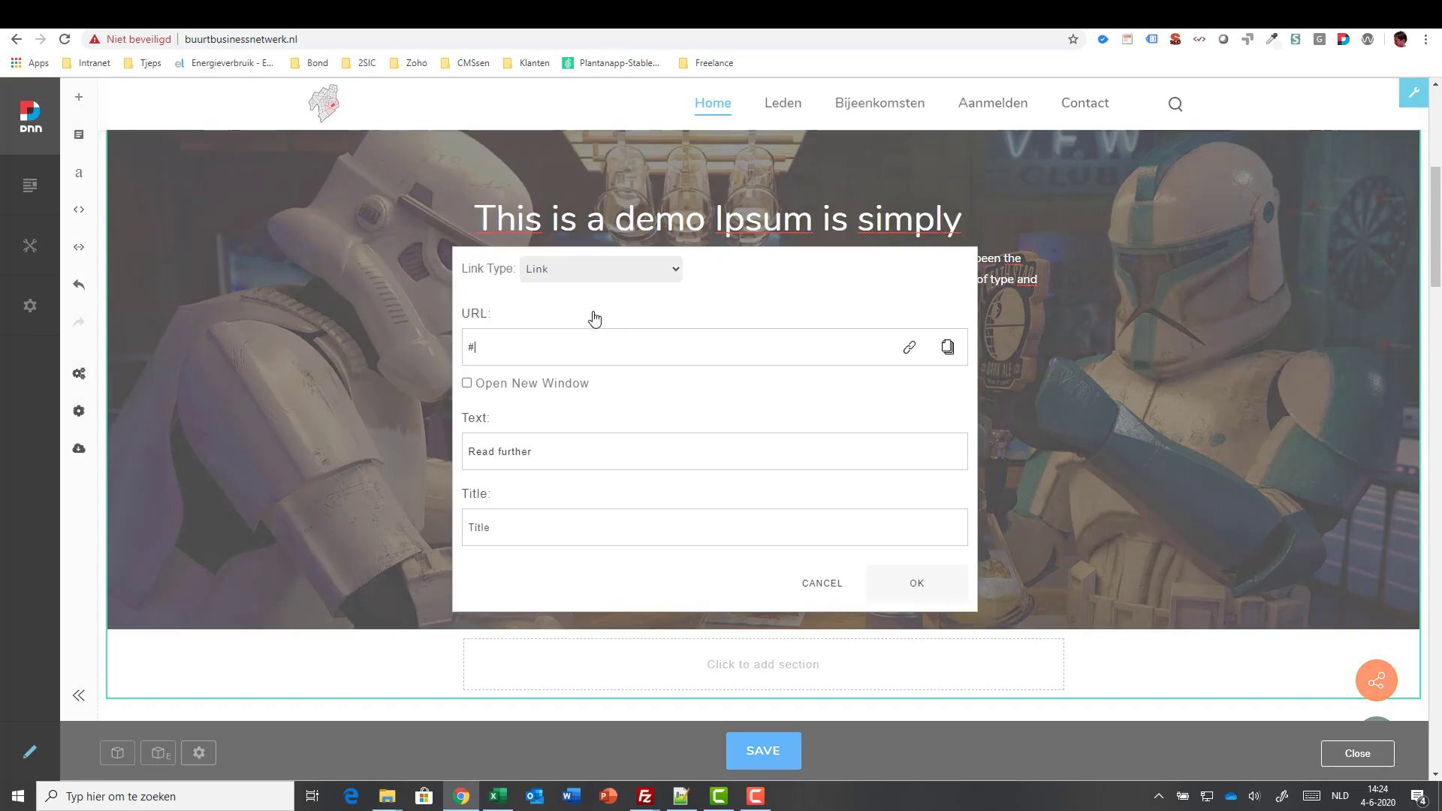
left_click_drag(575, 347, 384, 331)
type("www.tjeps.com")
left_click(907, 583)
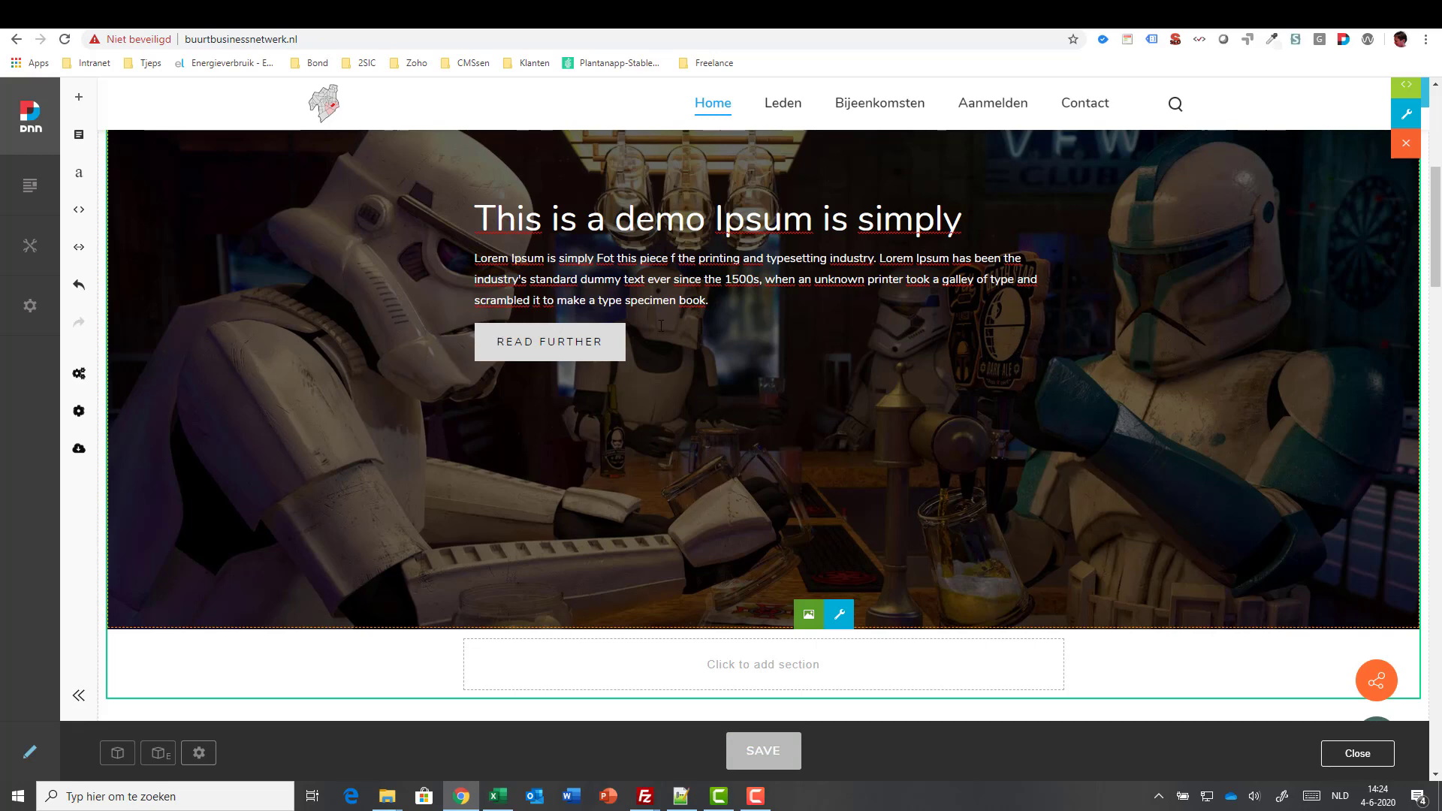
left_click(744, 299)
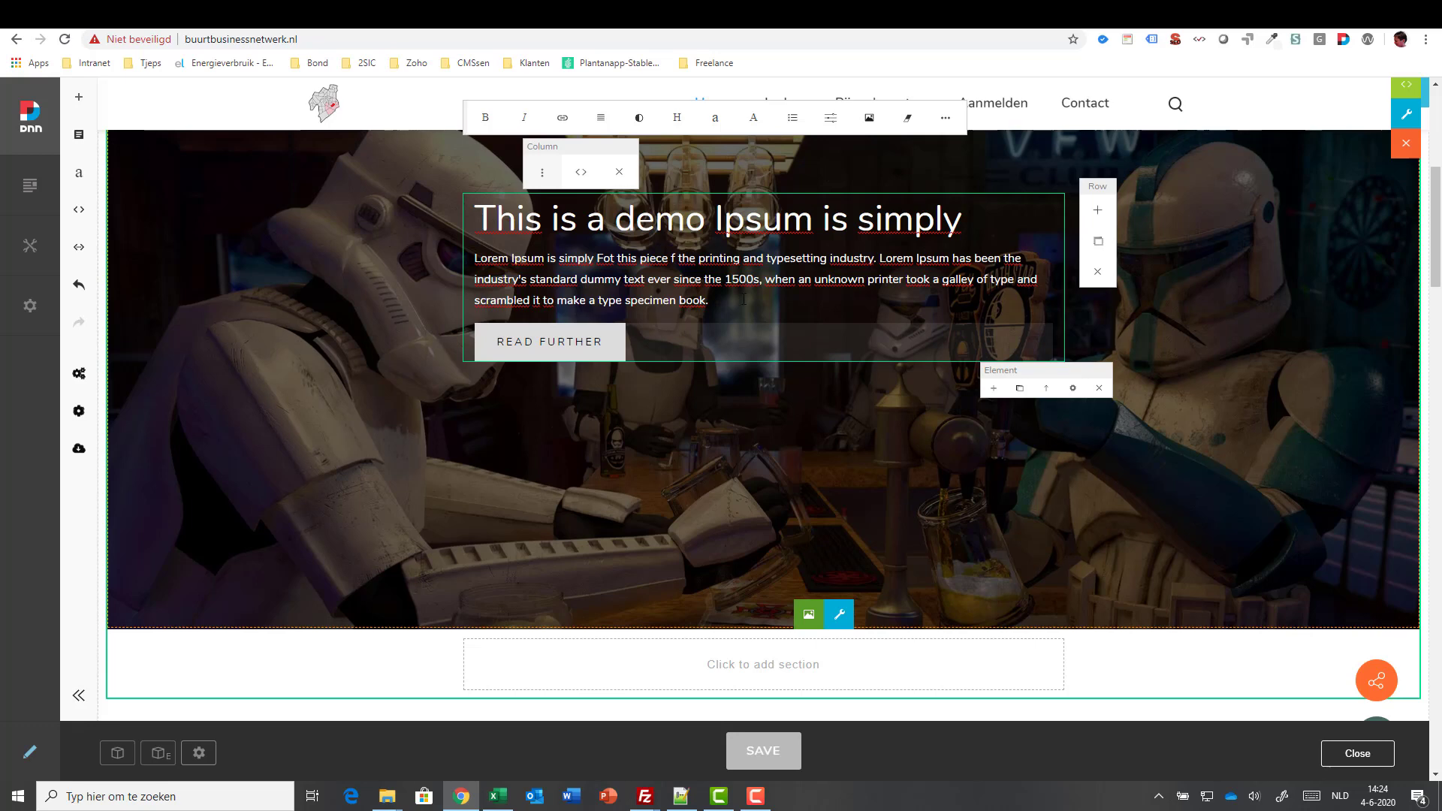
left_click(994, 389)
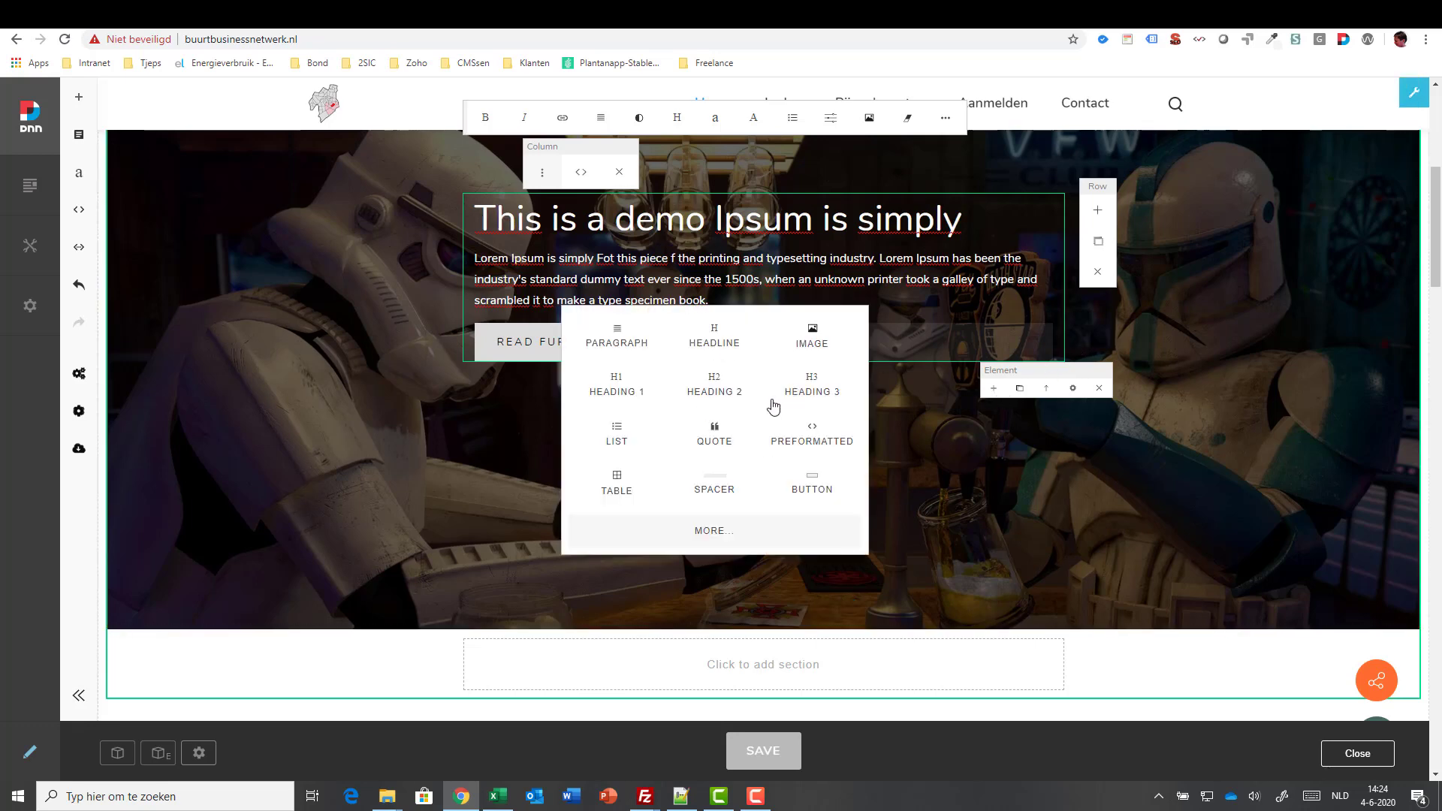
left_click(733, 534)
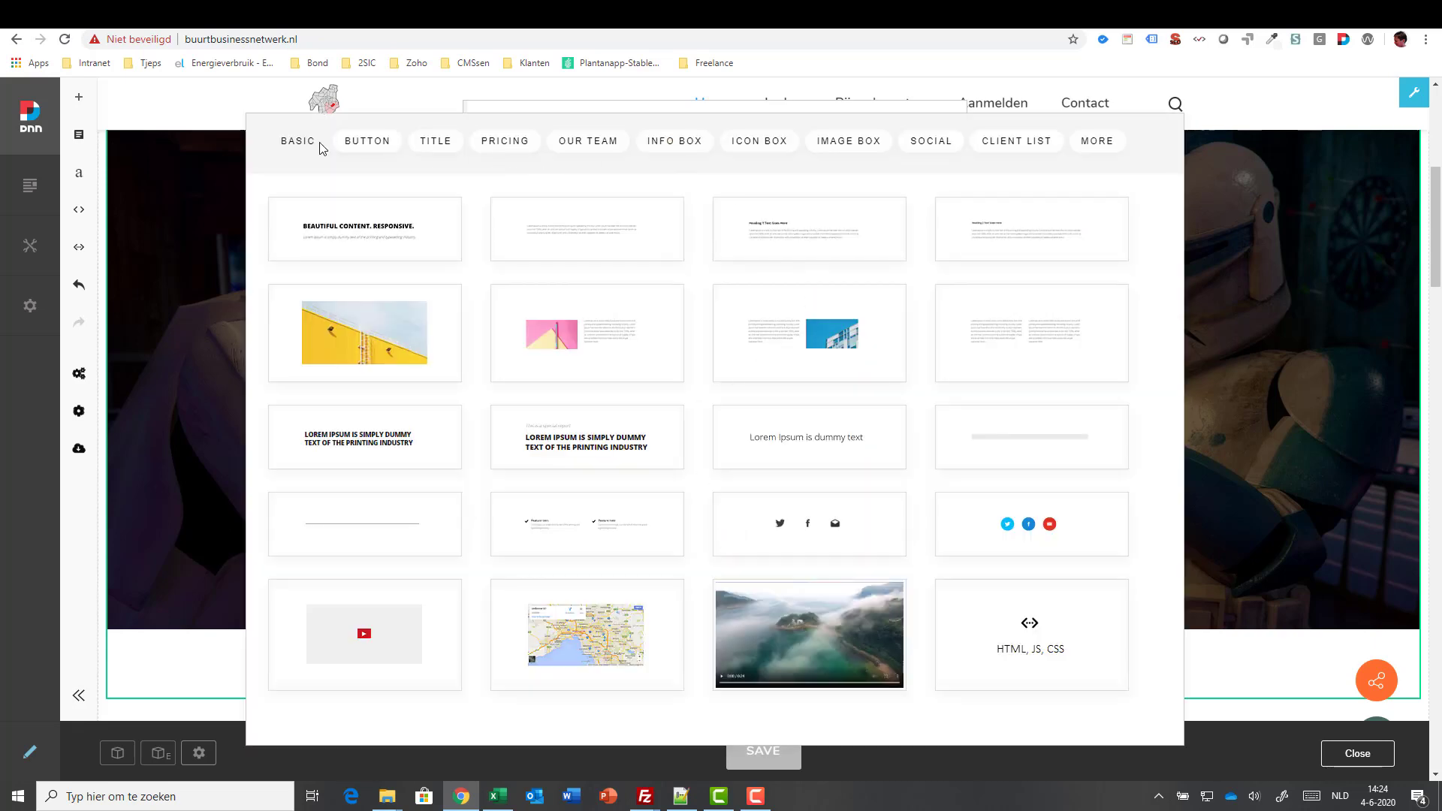
left_click(438, 146)
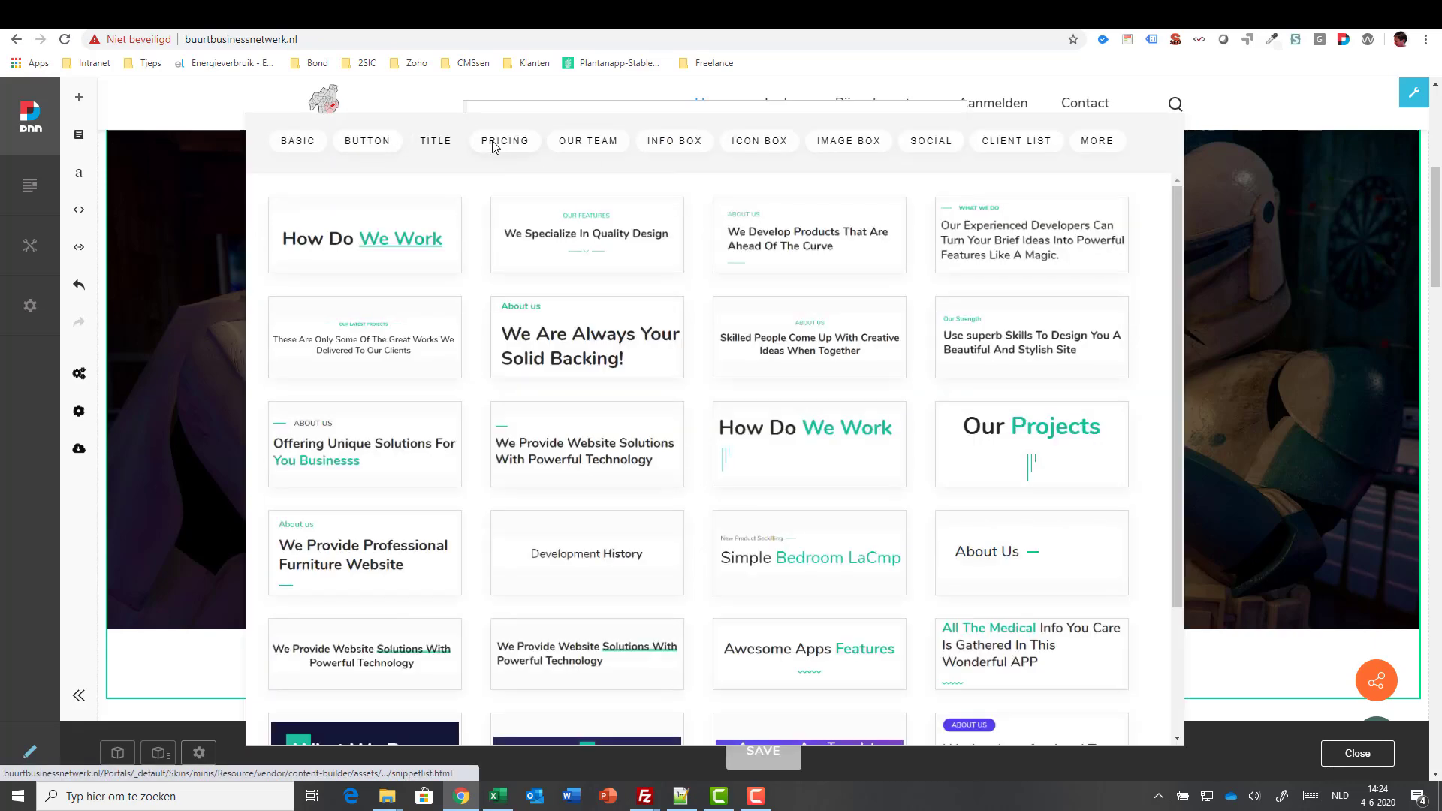
left_click(493, 147)
left_click(576, 148)
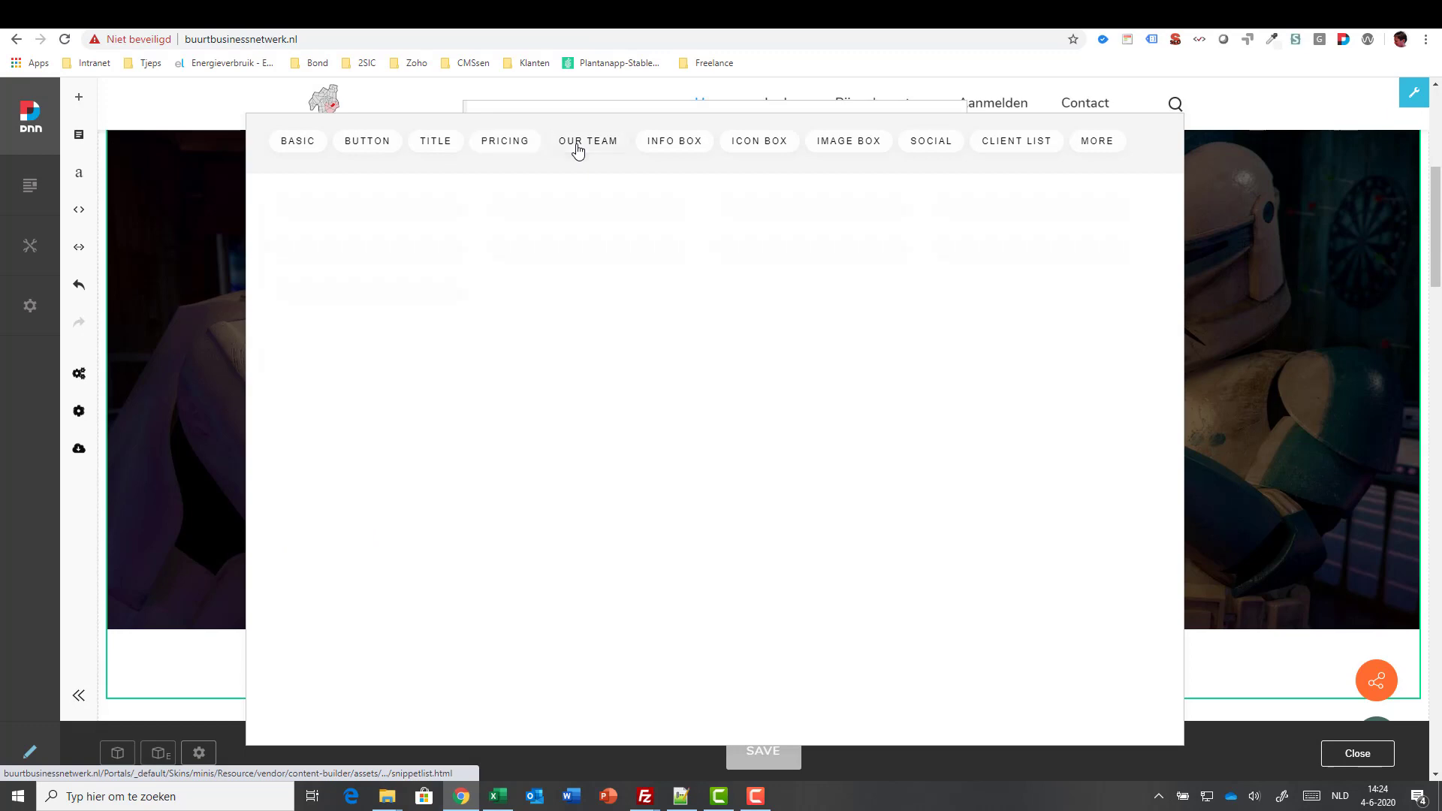
left_click(1242, 463)
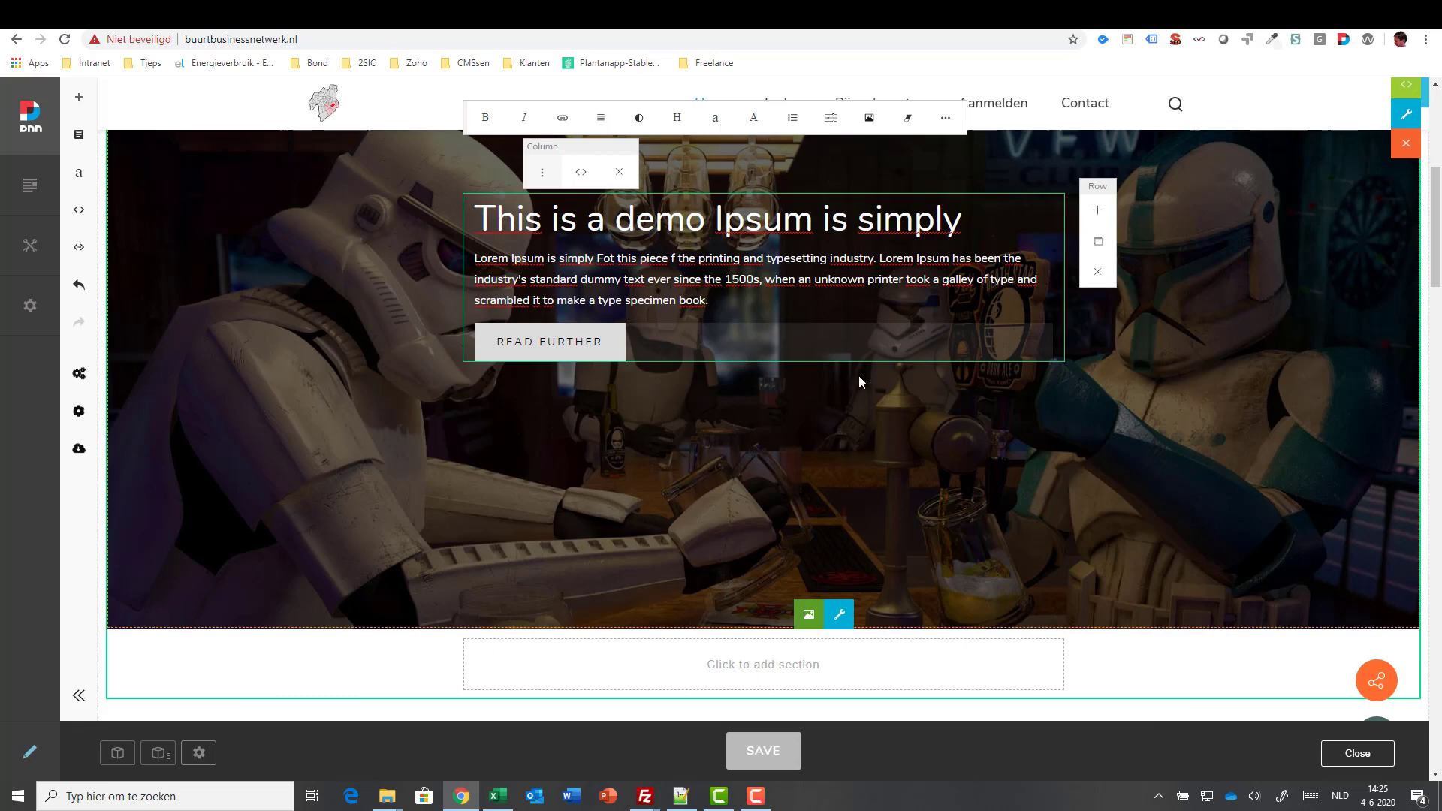
- Insert the skills and progress-bars section from the HOME10 section layouts
scroll(860, 380, "down", 1)
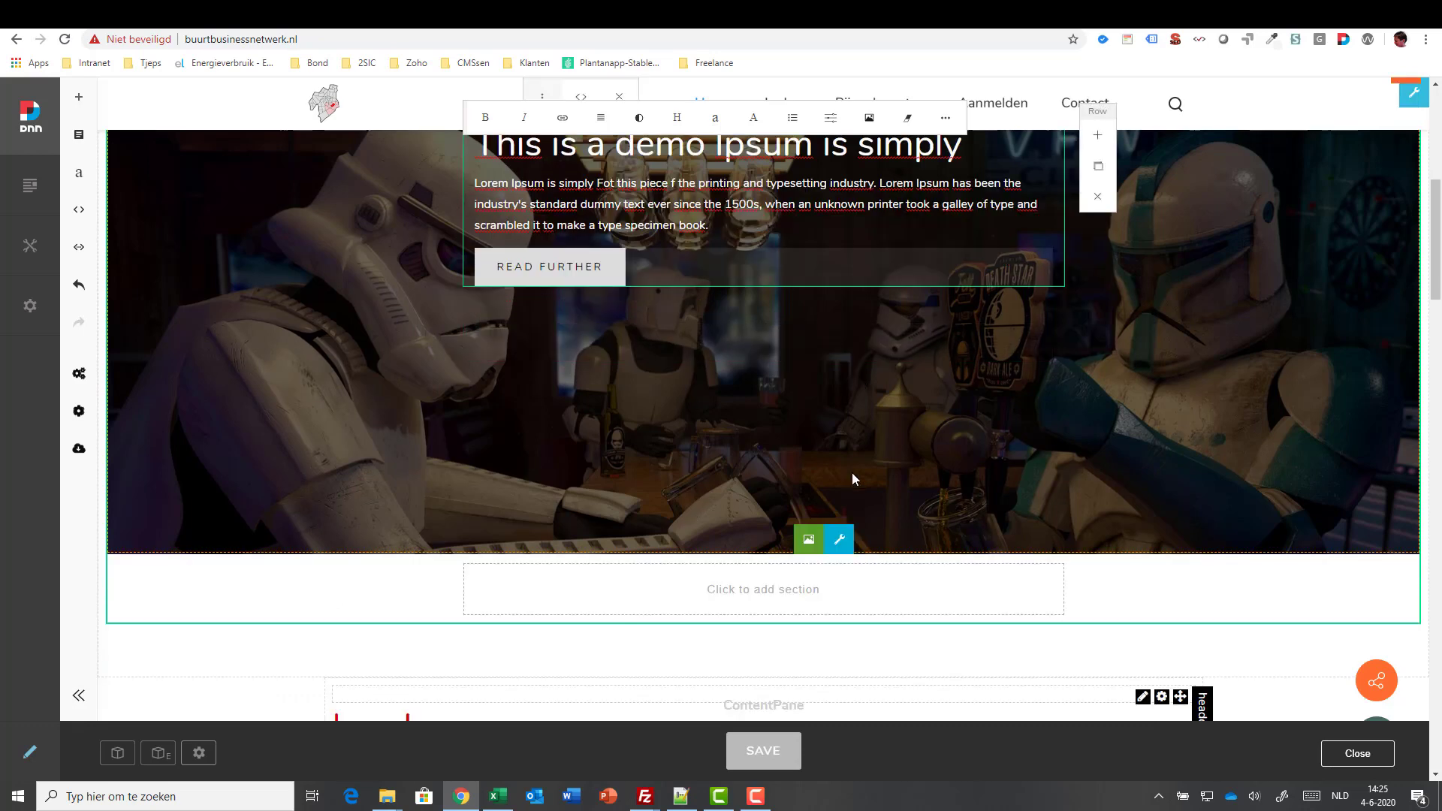
left_click(765, 597)
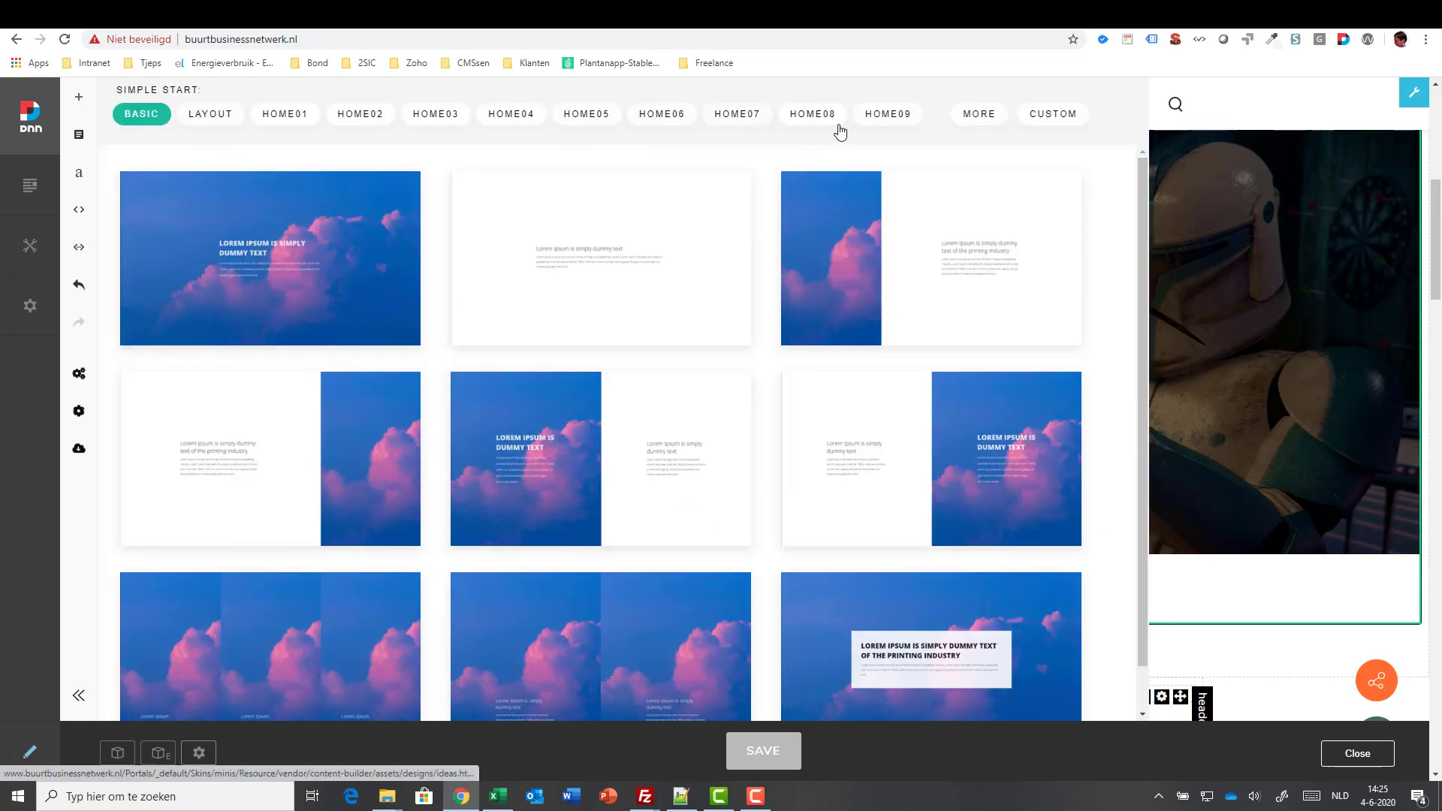
left_click(1041, 120)
left_click(977, 113)
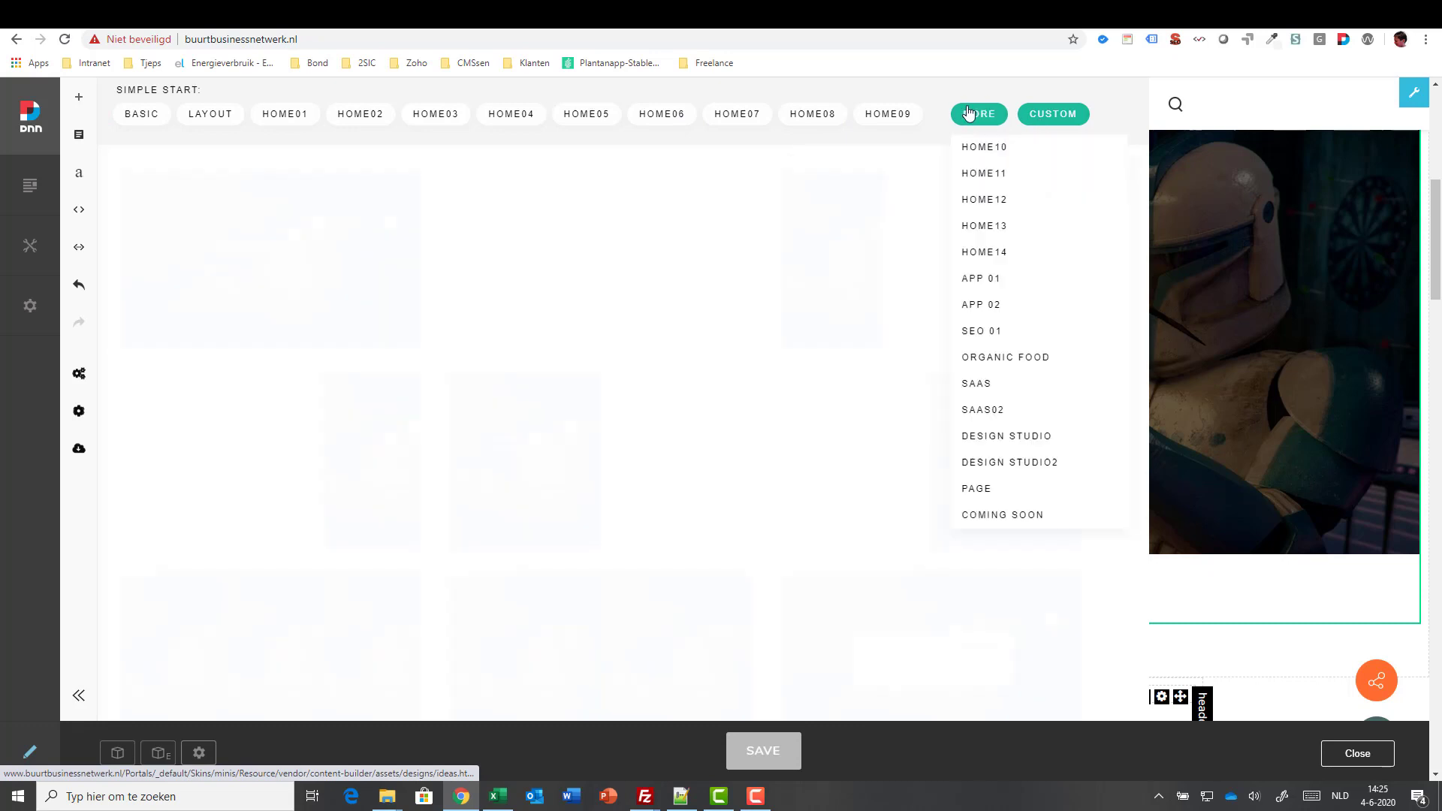
left_click(987, 148)
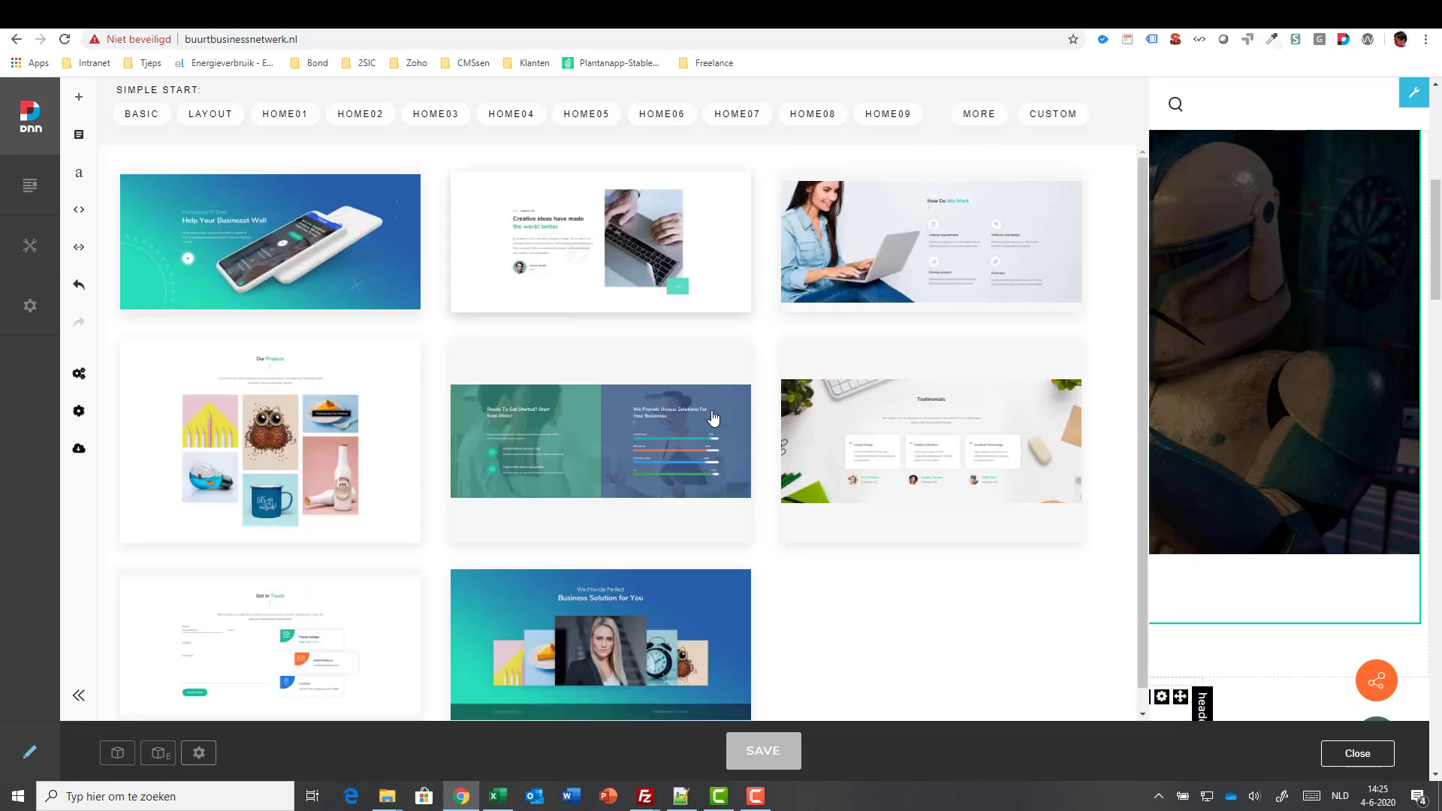
scroll(720, 397, "down", 1)
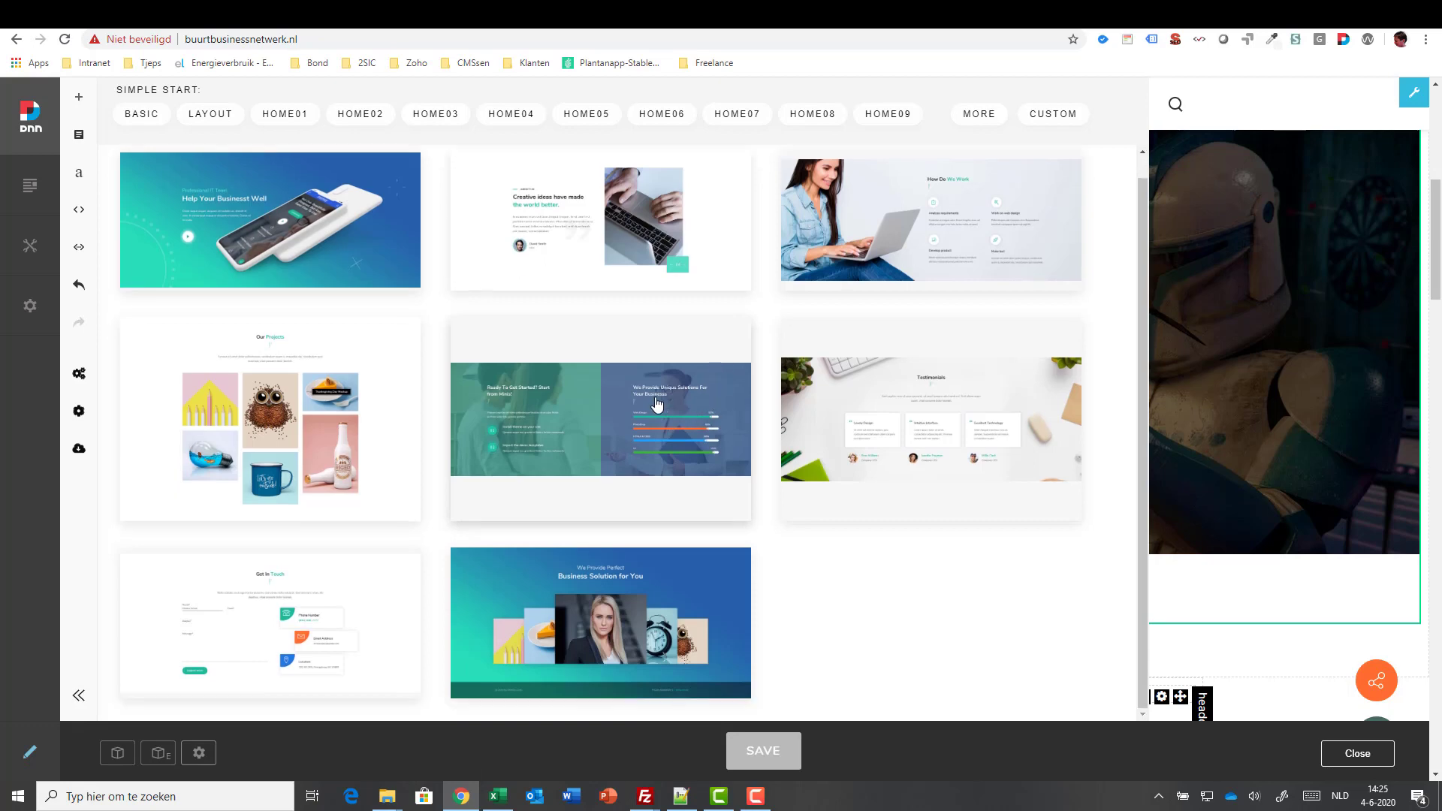
left_click(648, 409)
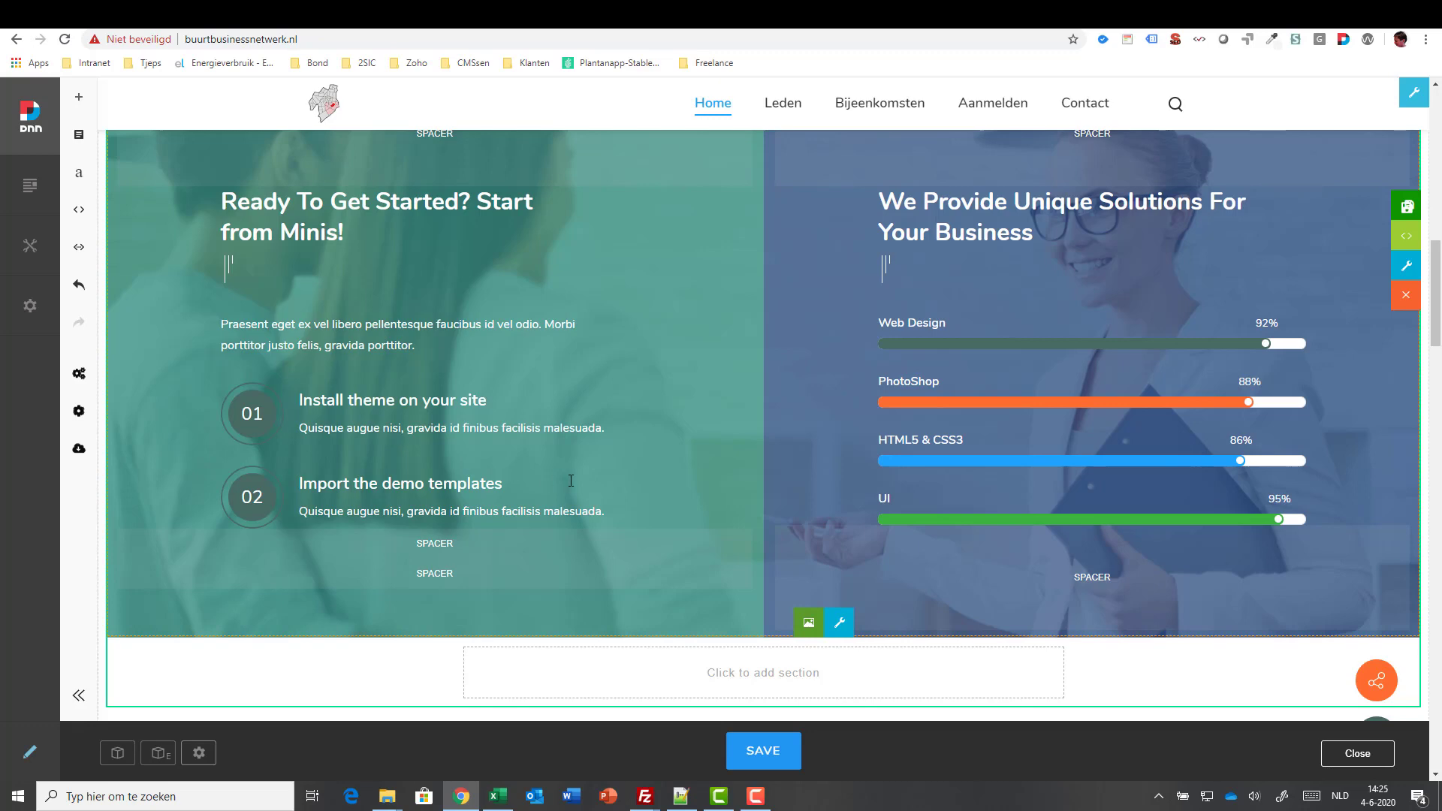
- Delete the newly added 'Ready To Get Started' skills section
scroll(571, 480, "up", 2)
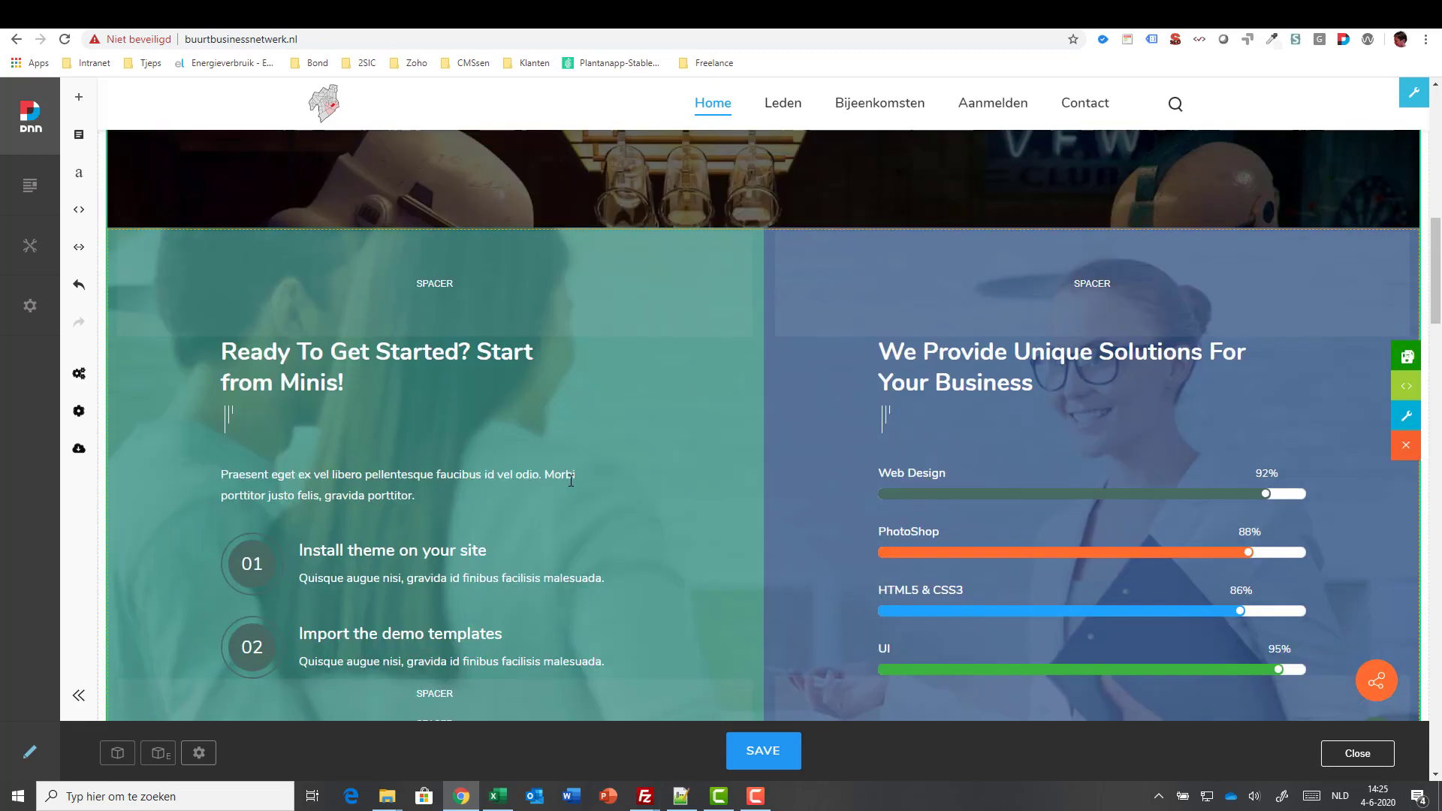
left_click(1404, 460)
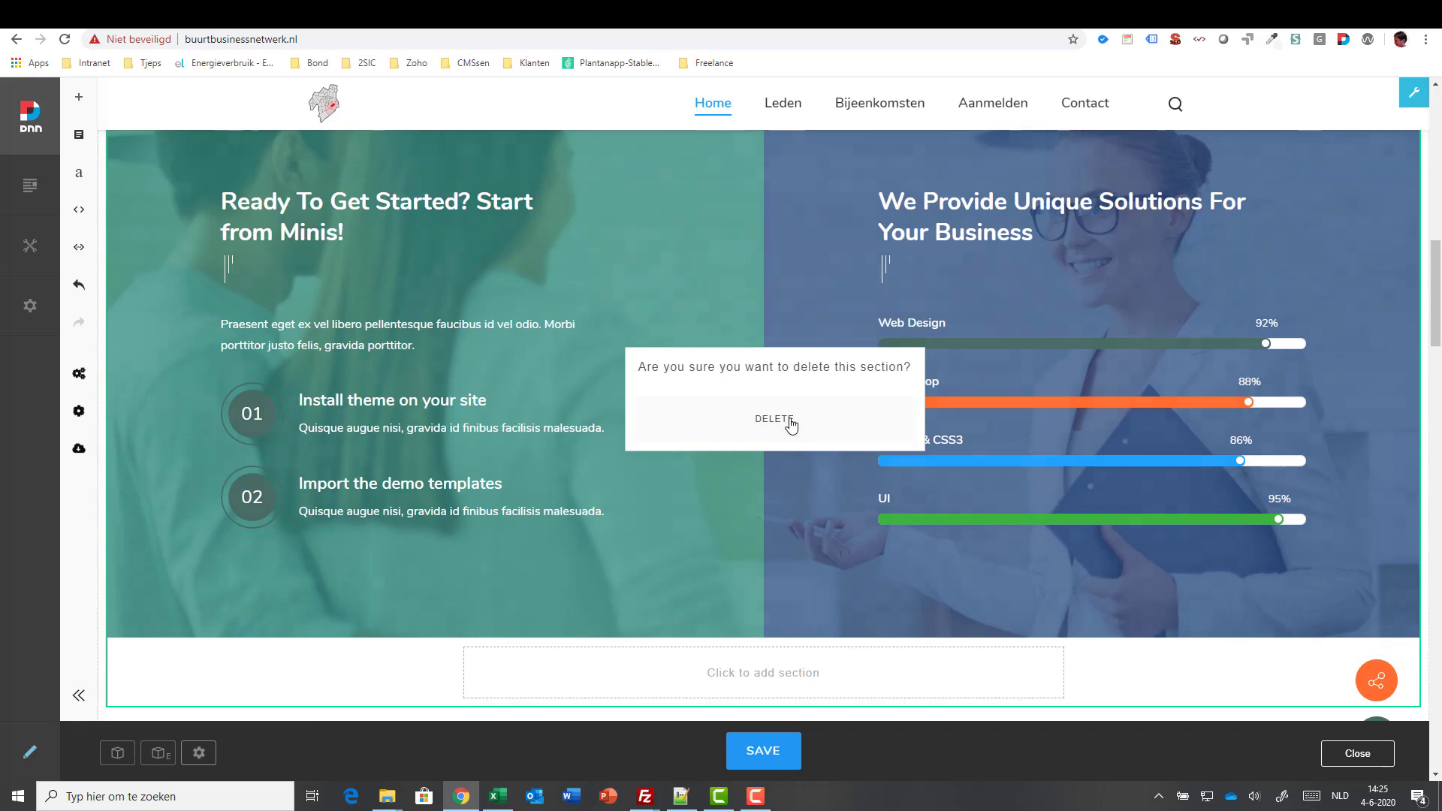
left_click(791, 425)
scroll(709, 438, "up", 6)
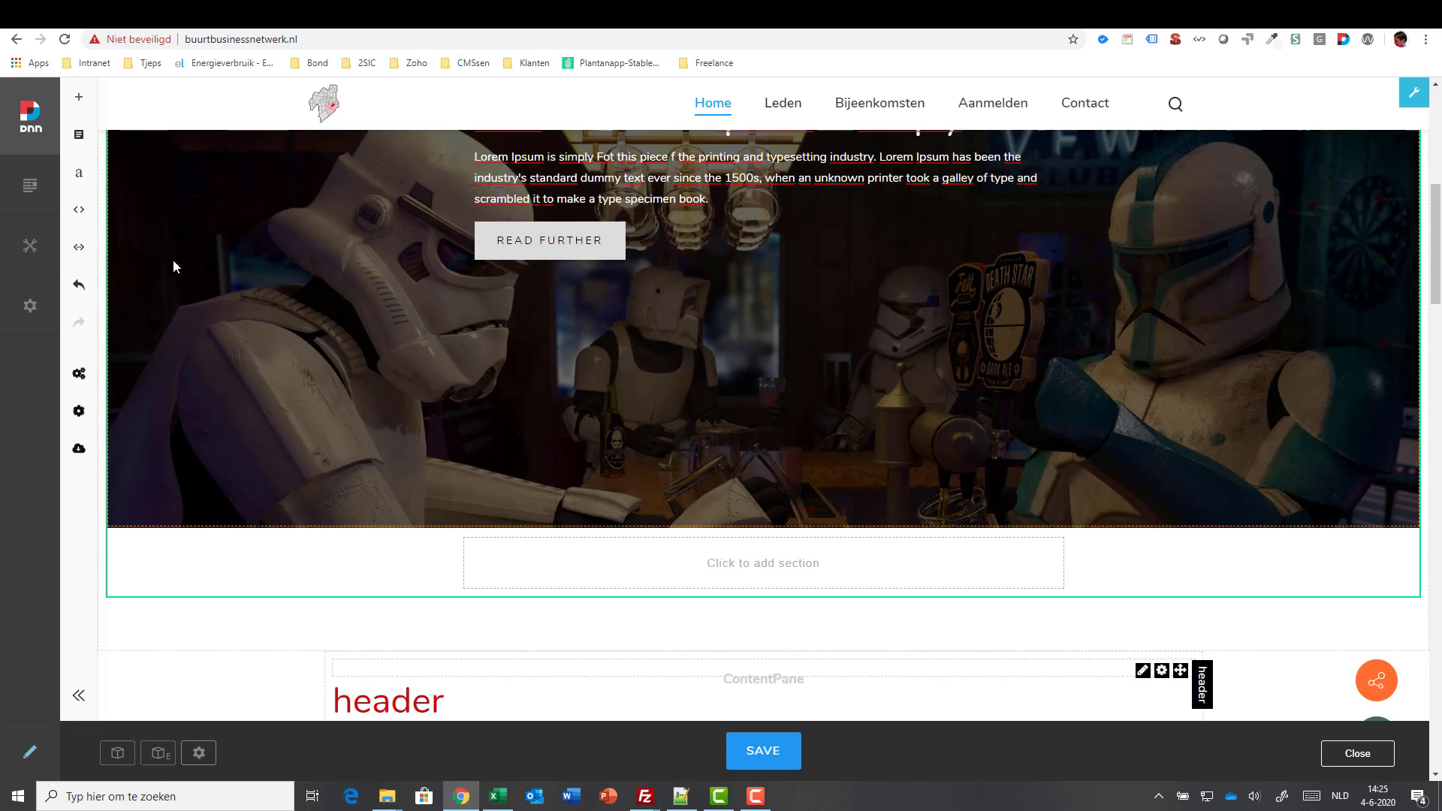
- Add a single full-width column (12) section below the hero banner
left_click(79, 136)
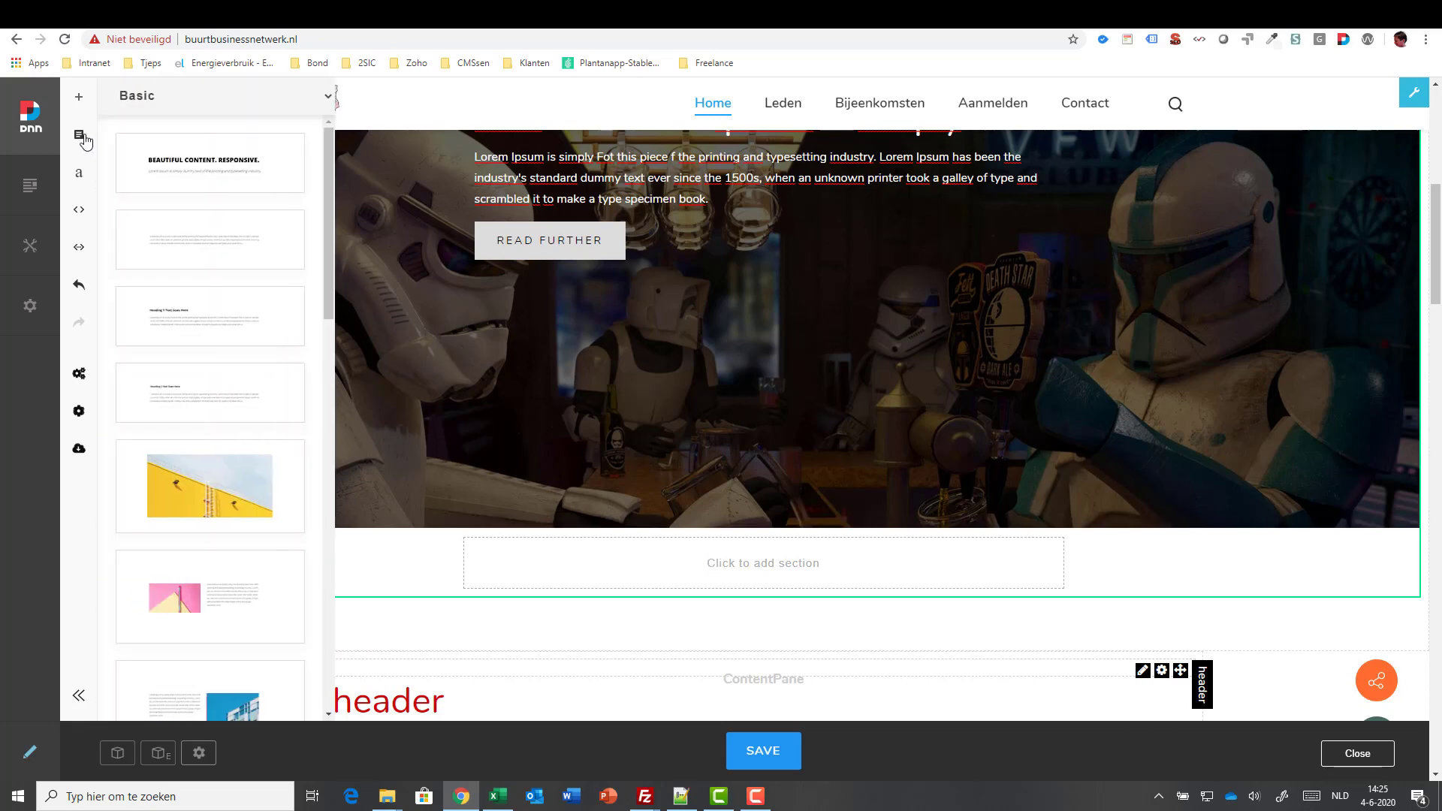
left_click(178, 106)
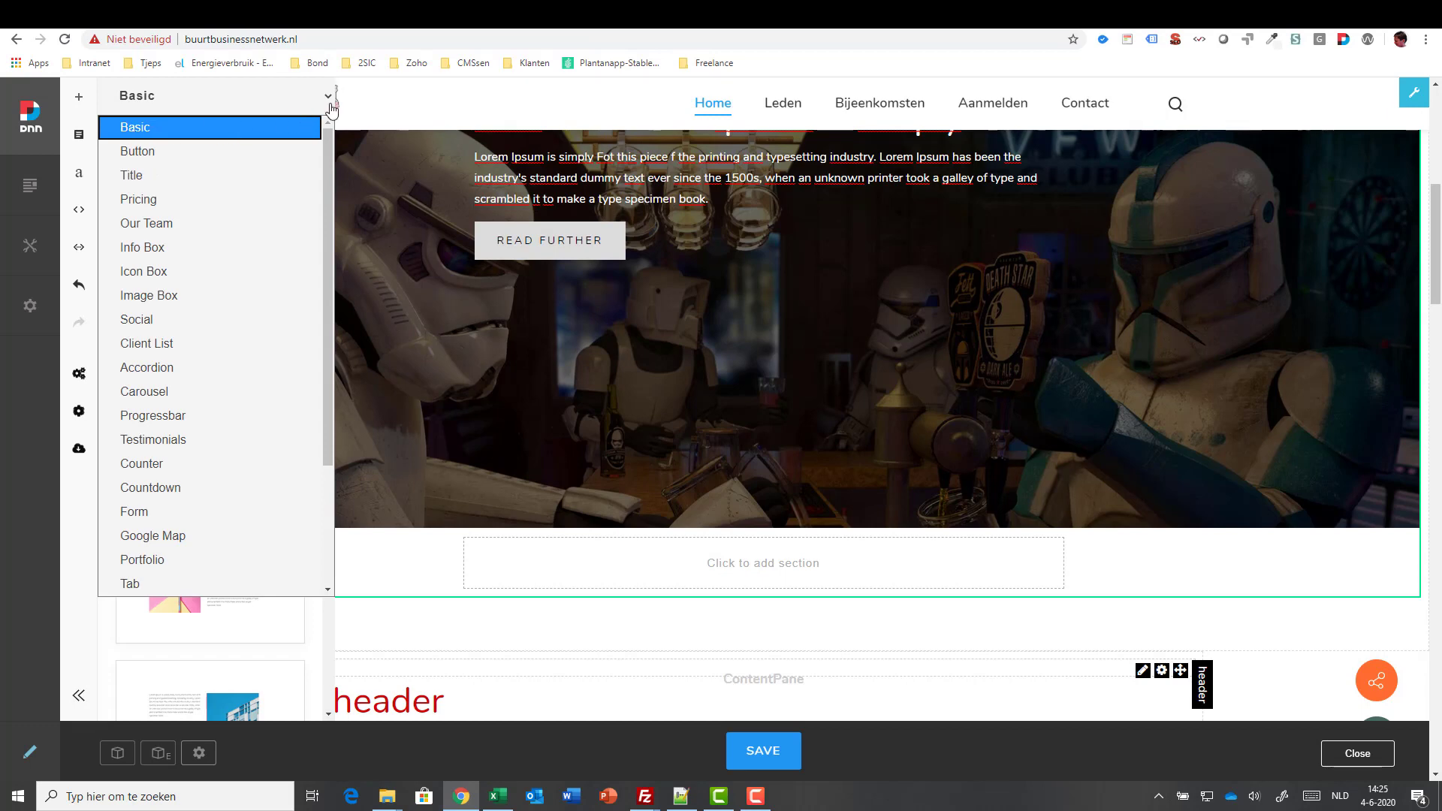
left_click(374, 107)
left_click(775, 565)
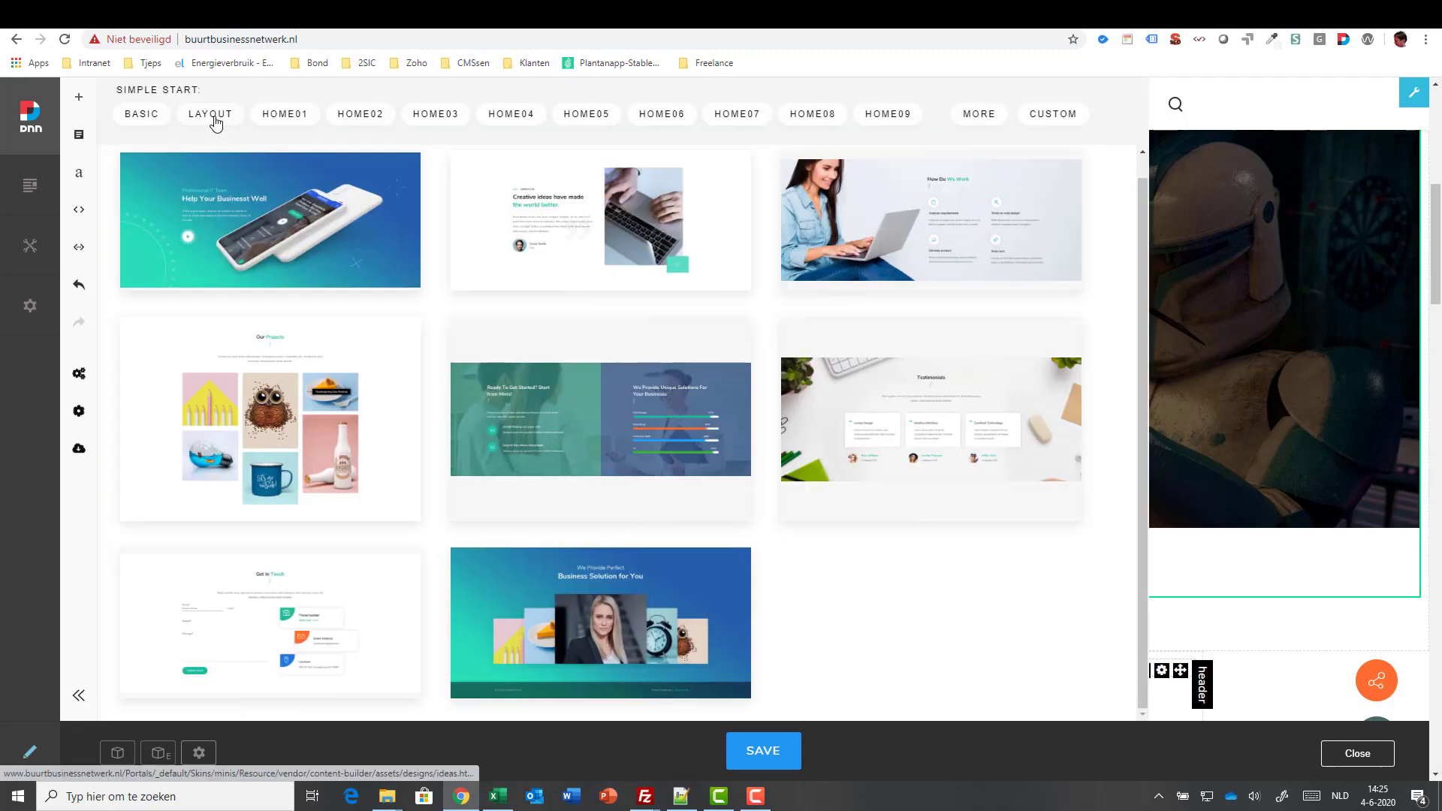
left_click(214, 118)
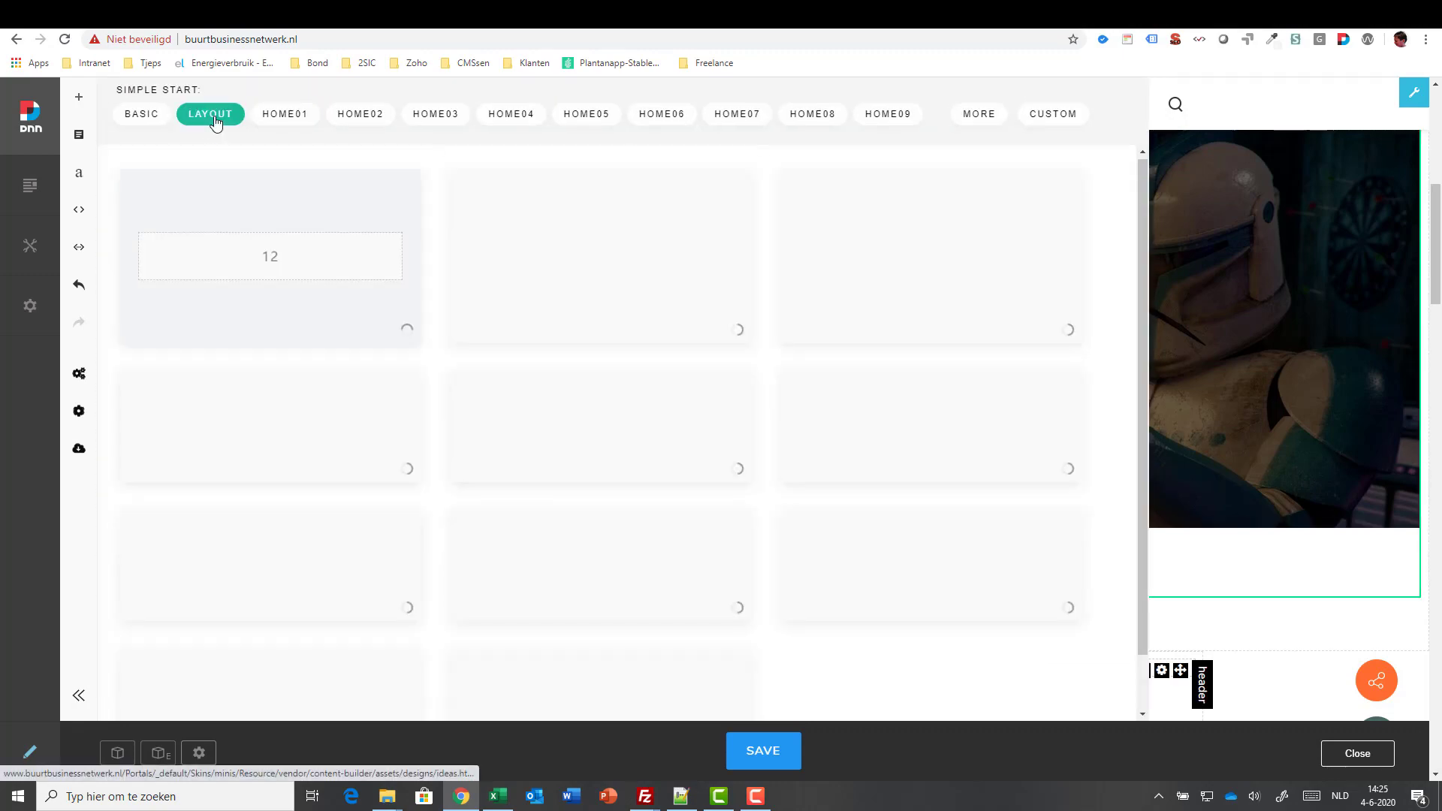
left_click(251, 253)
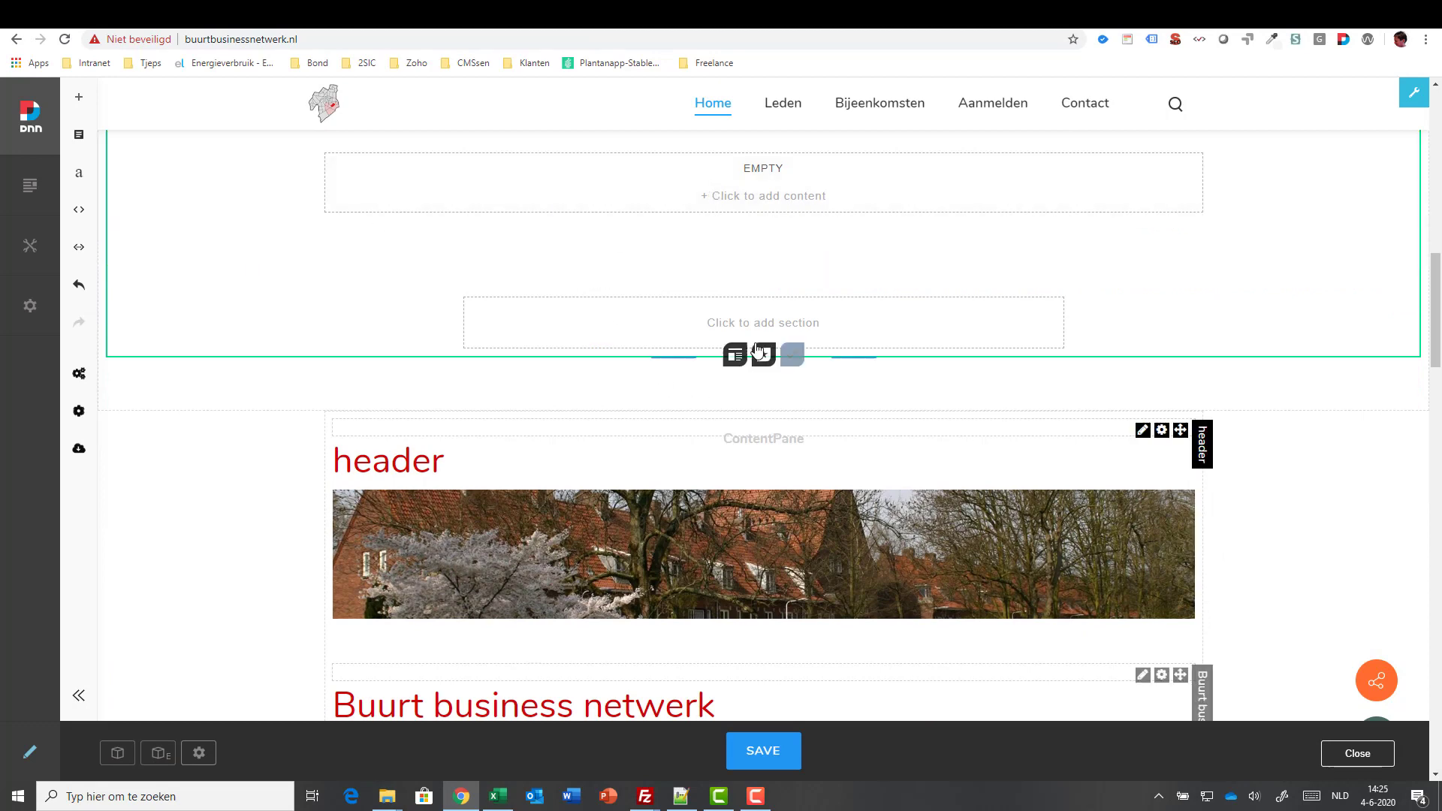
- Fill the empty section with the four-member OUR TEAM template
left_click(772, 177)
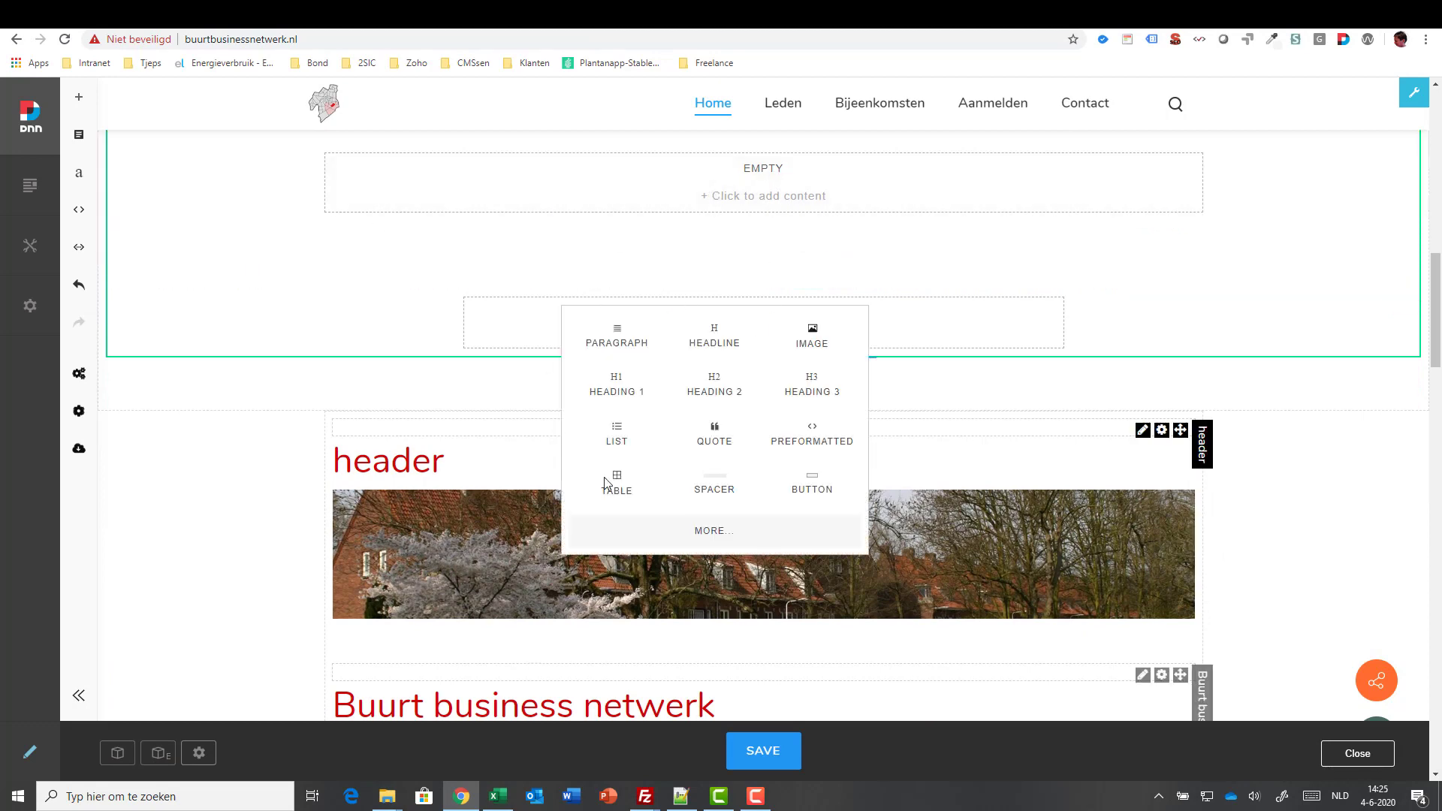
left_click(730, 535)
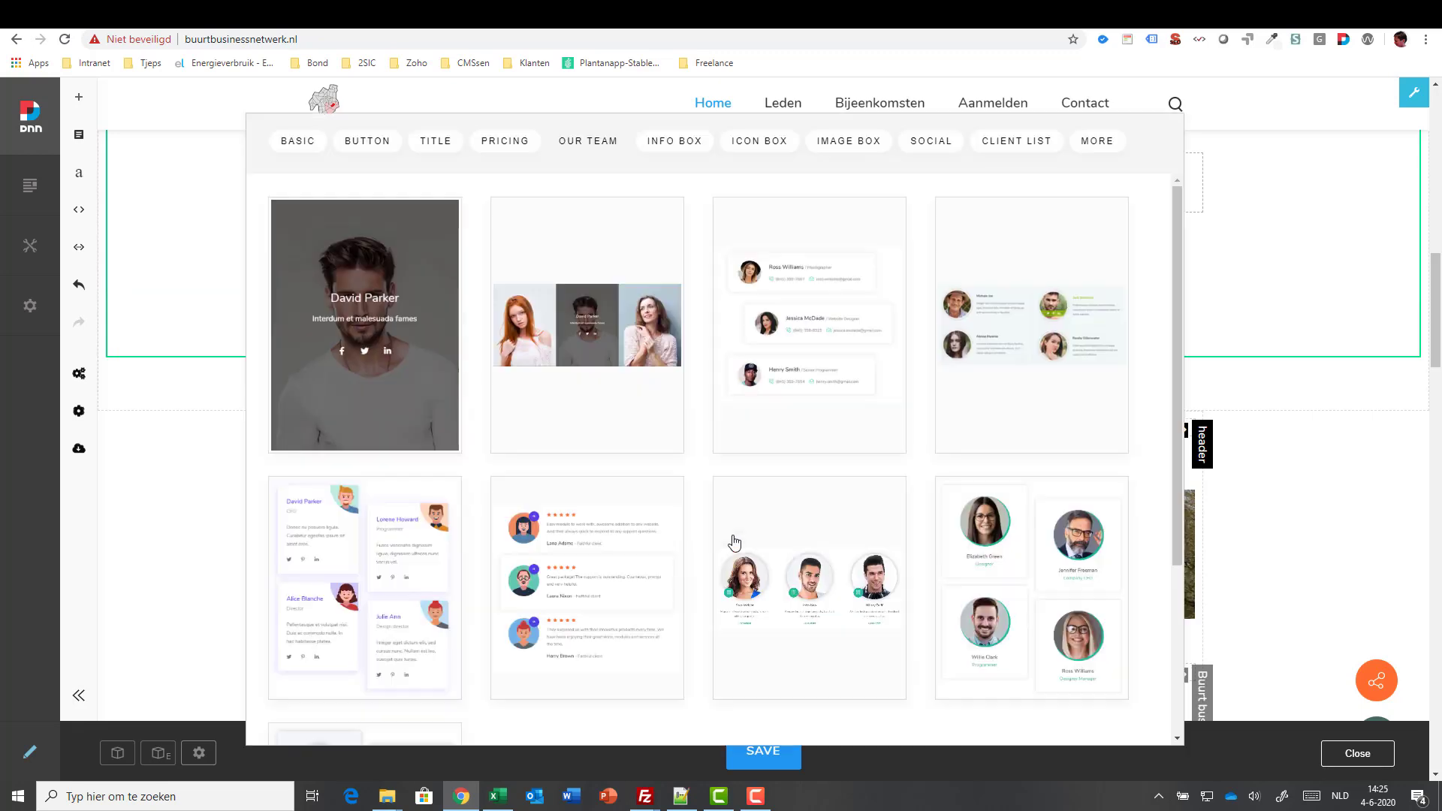
left_click(1014, 145)
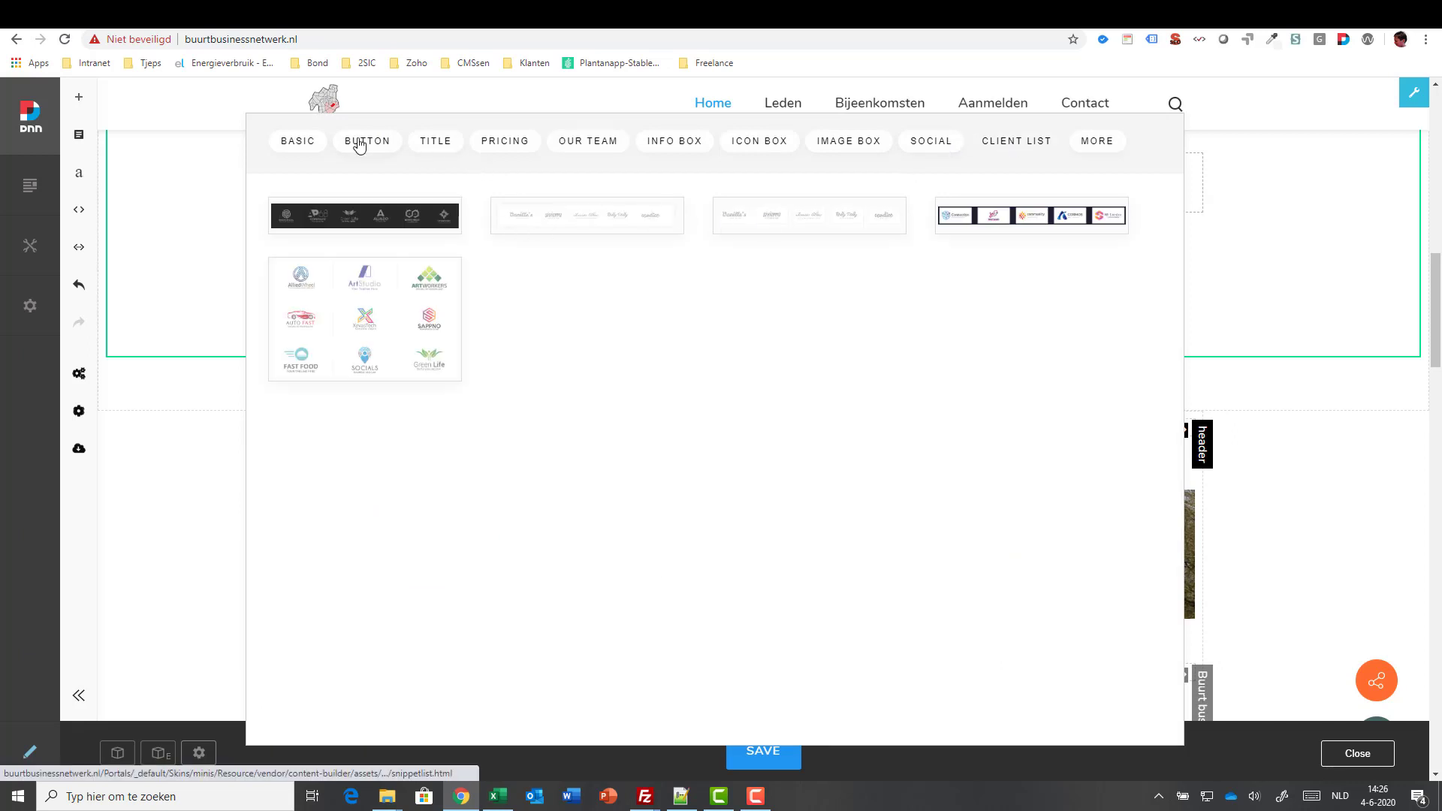
left_click(577, 143)
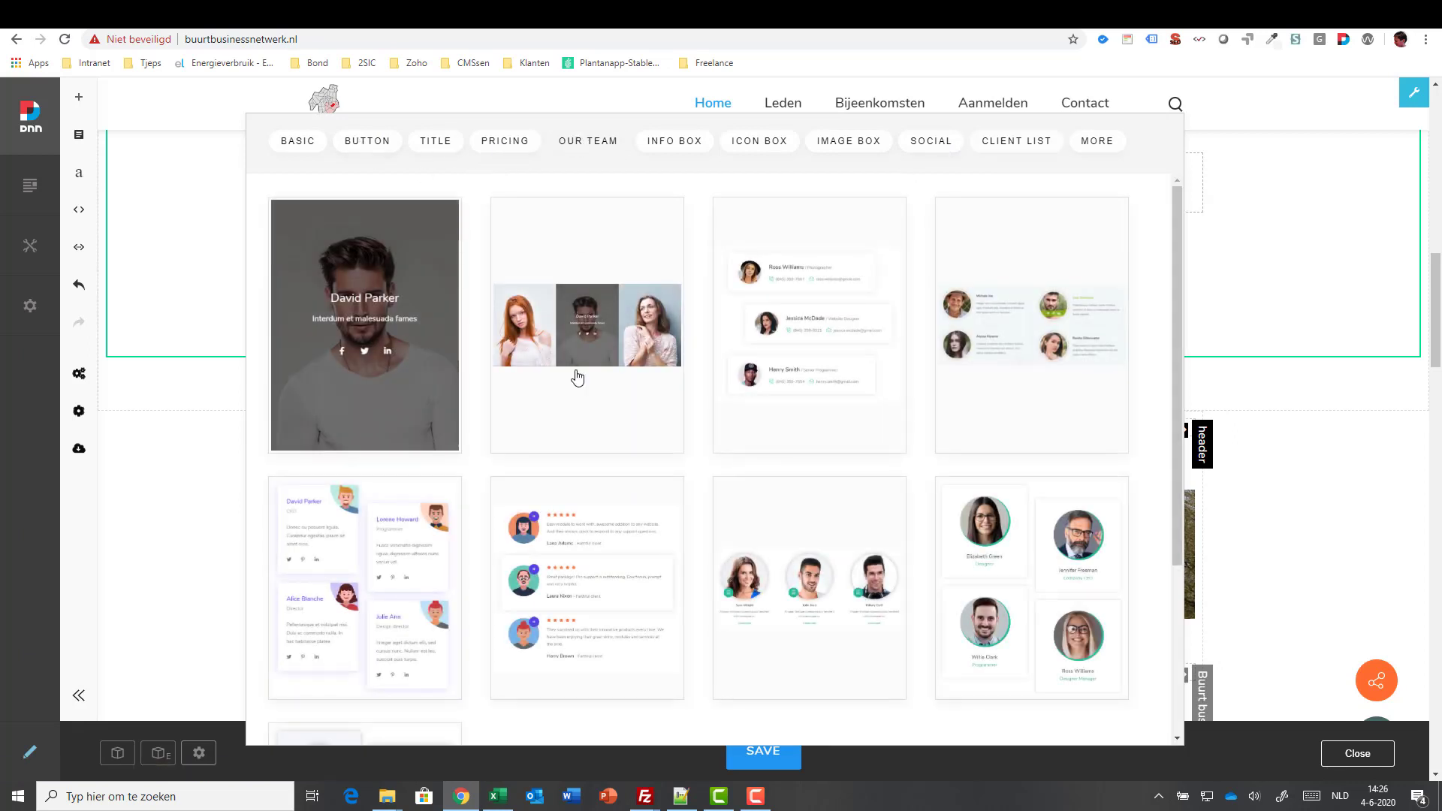
left_click(987, 410)
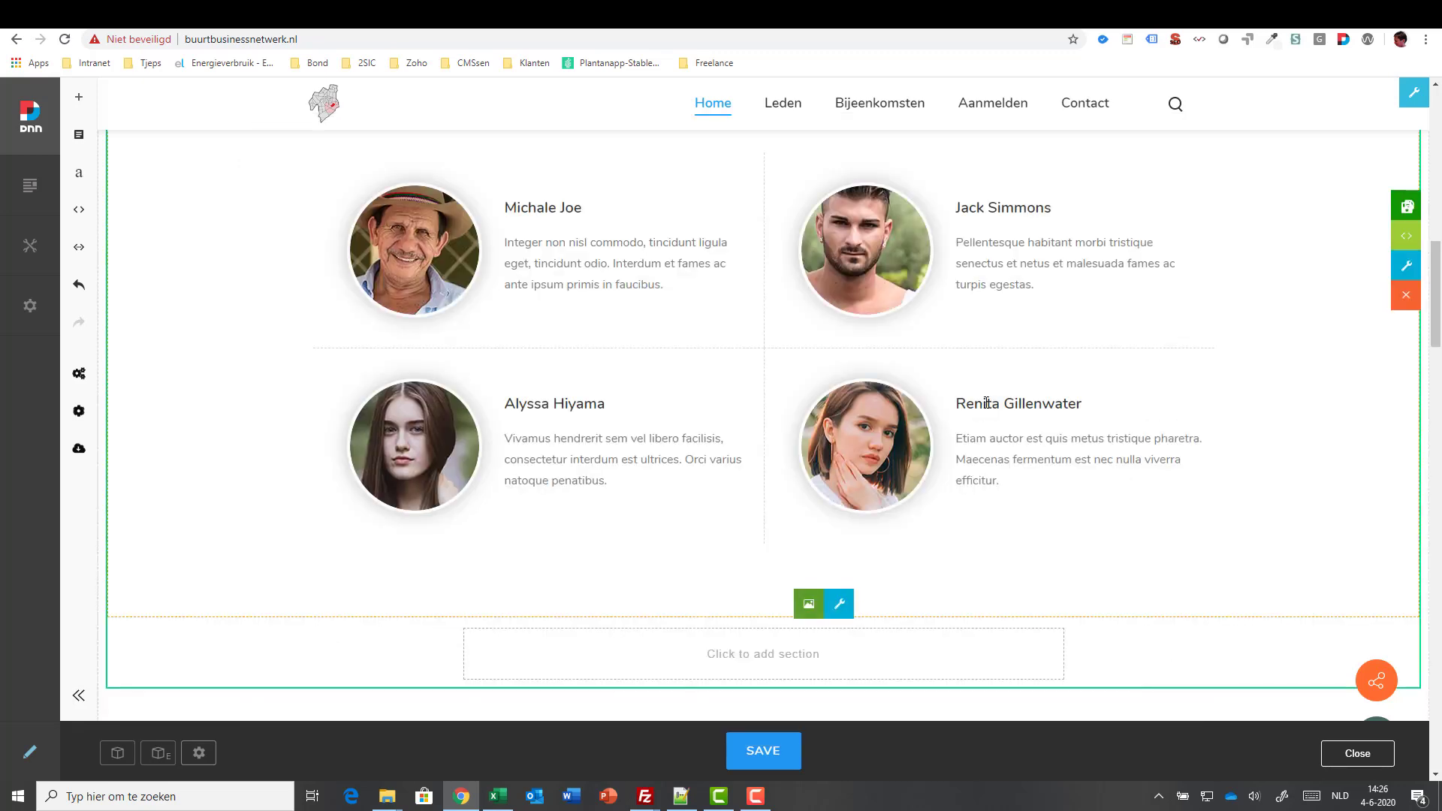
- Swap the team grid for JavaScript, JSON 90%, C# 92% and Bootstrap 85% progress bars
scroll(499, 273, "up", 2)
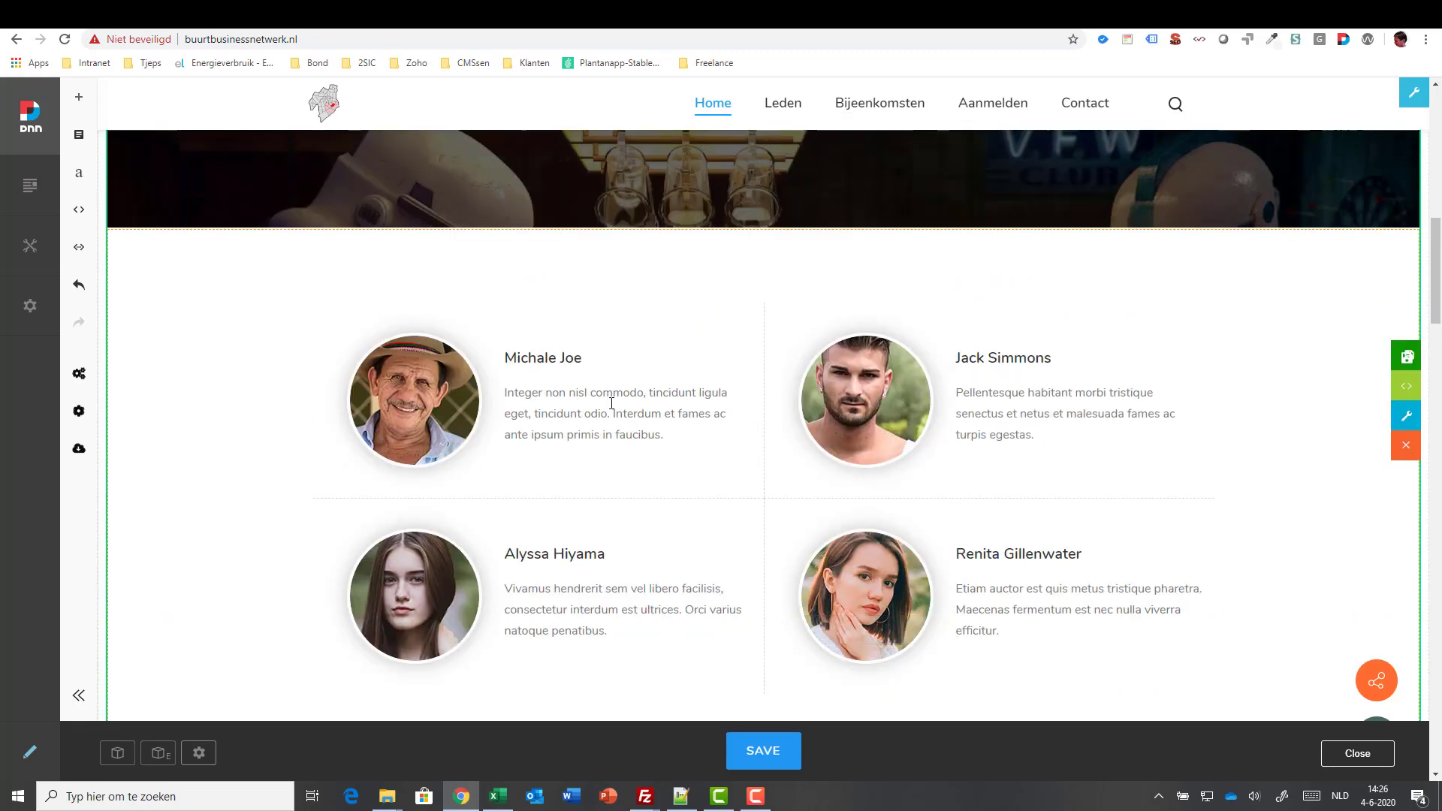
scroll(611, 404, "down", 3)
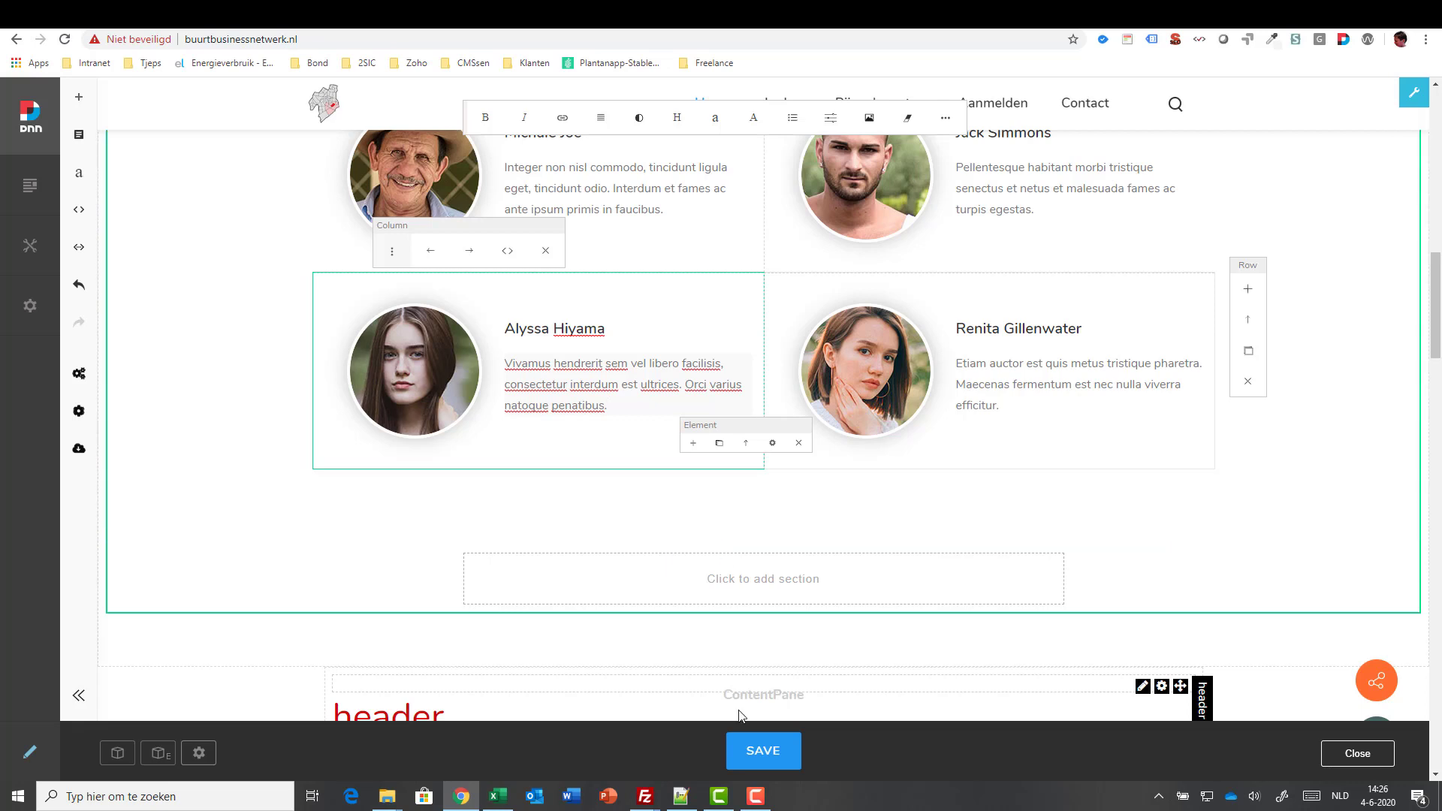
left_click(756, 796)
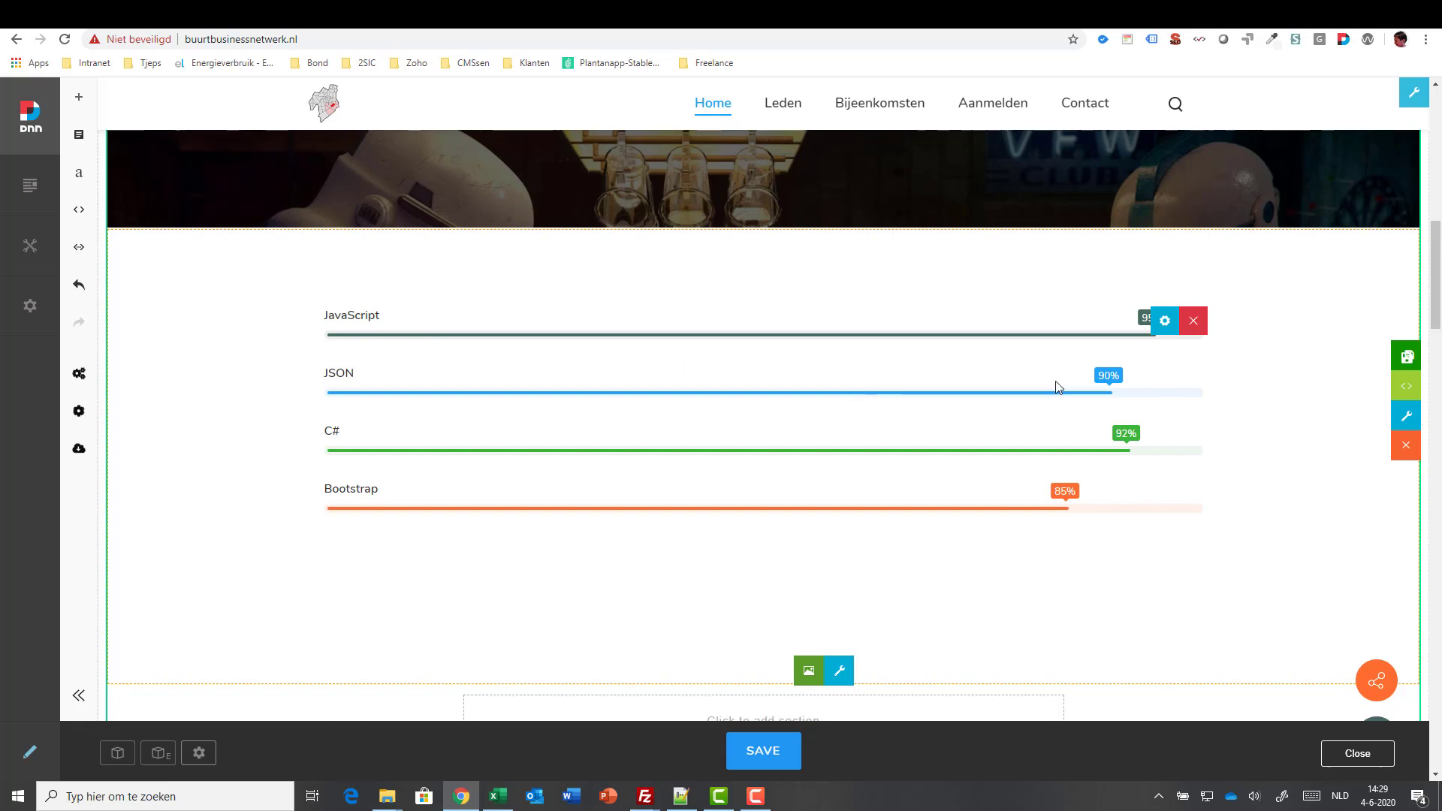
- Remove the C# item in the progress bar settings
left_click(1164, 325)
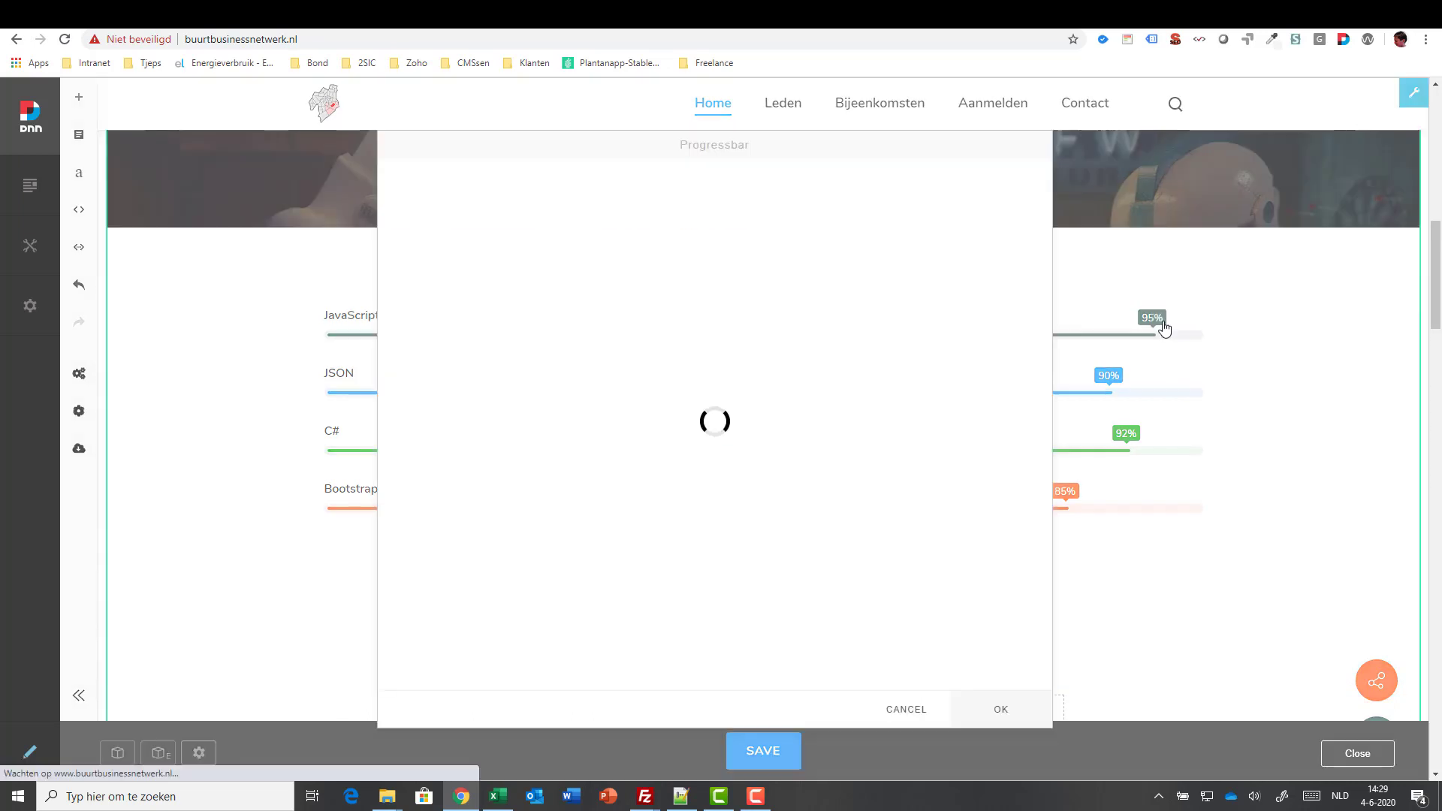
left_click_drag(631, 151, 862, 156)
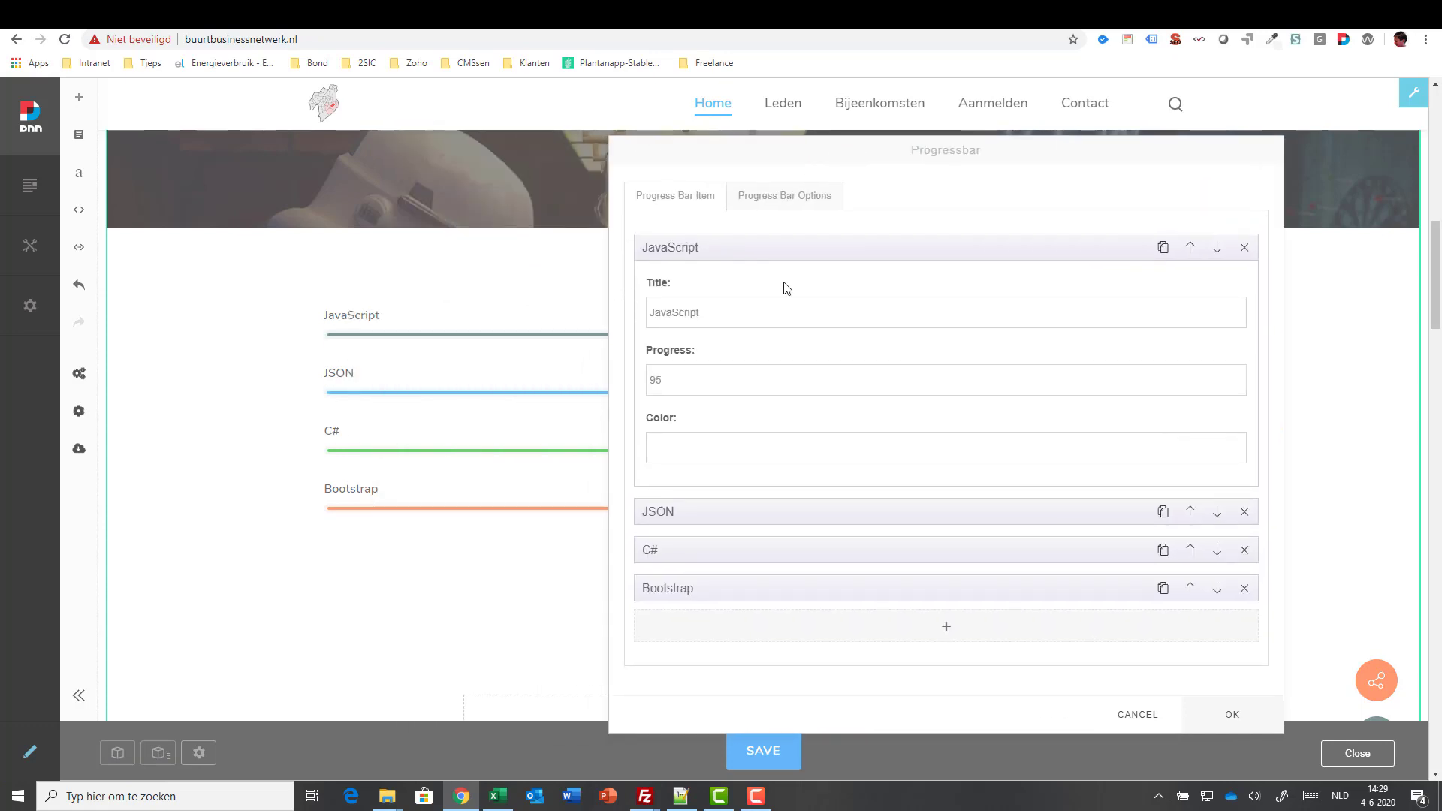
left_click(1059, 248)
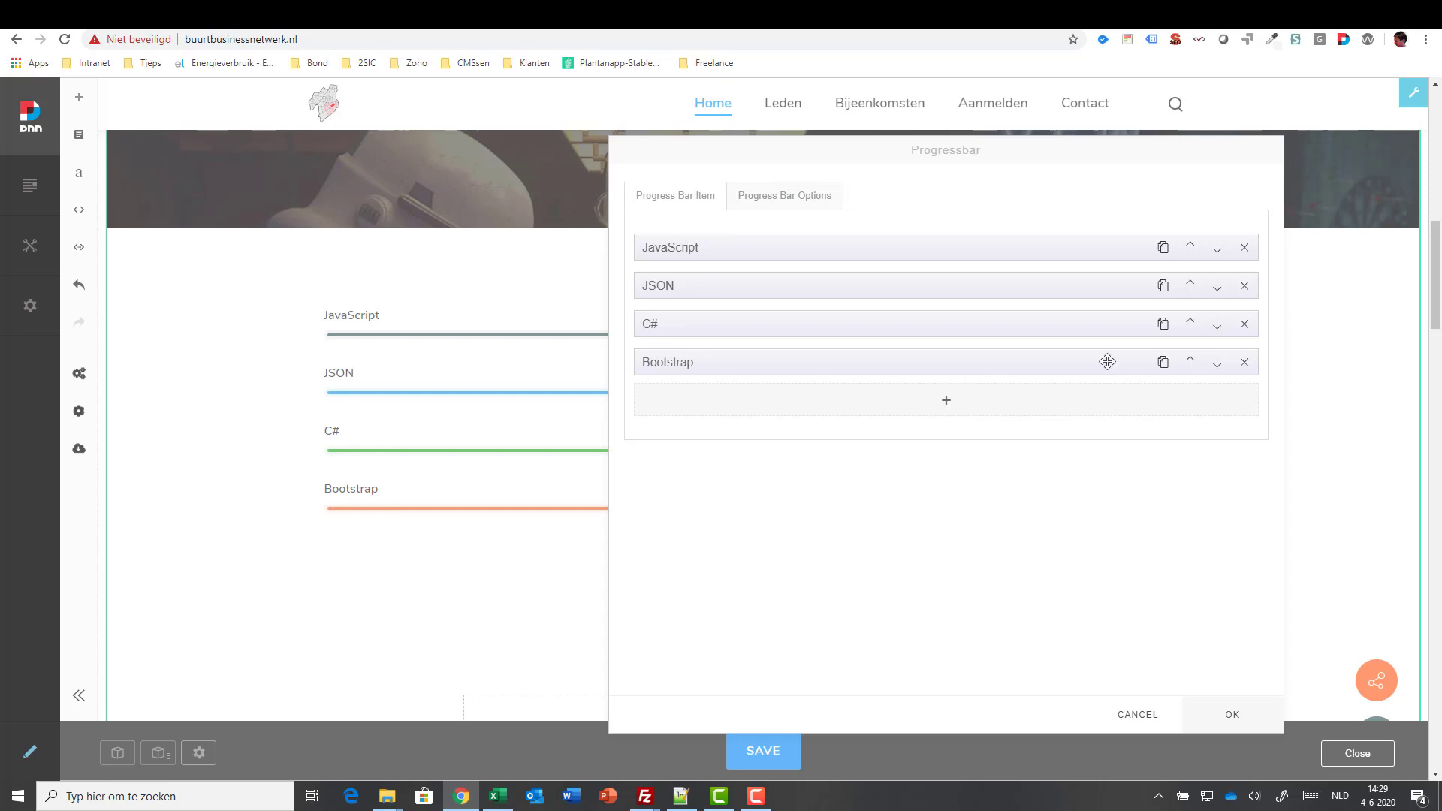
left_click(1245, 324)
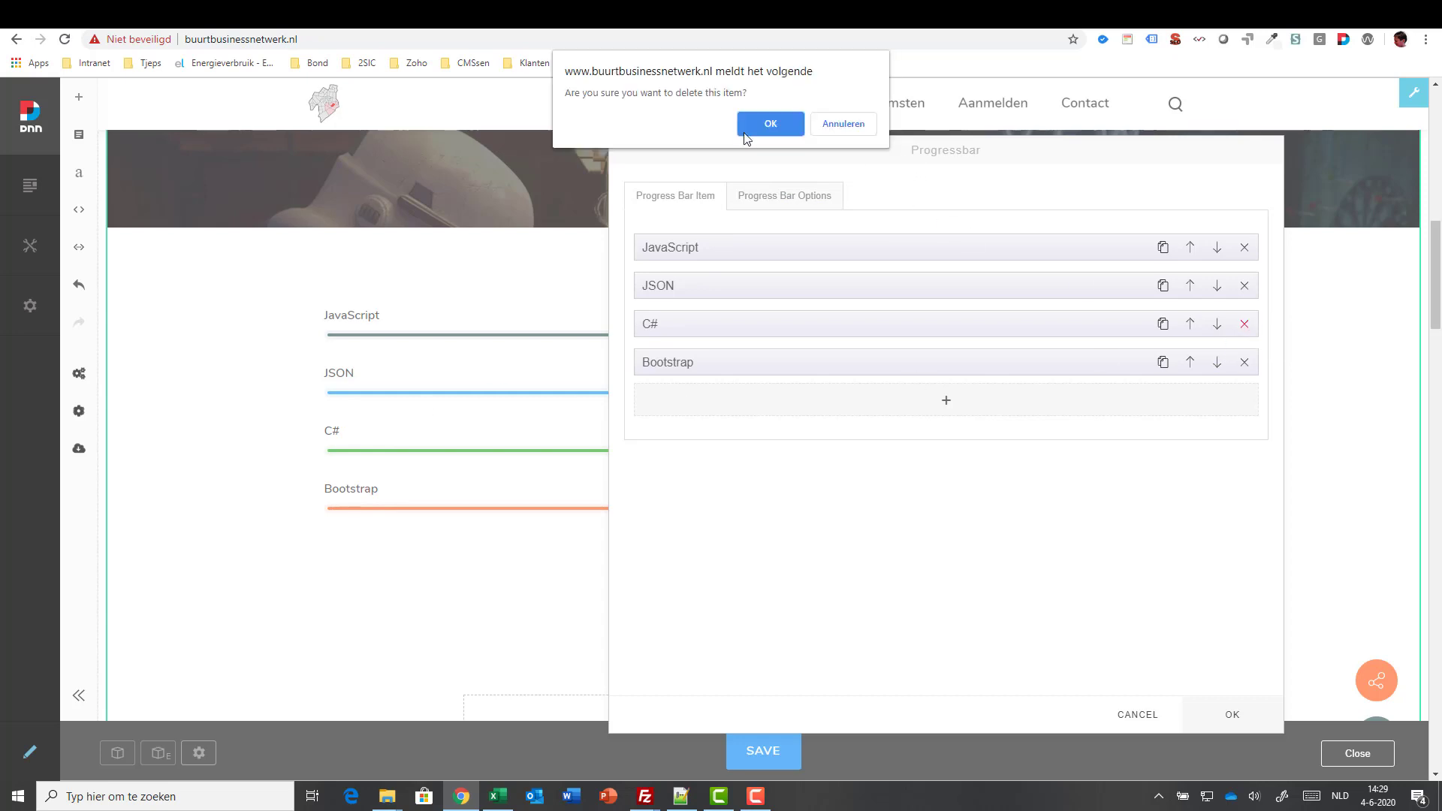
left_click(765, 121)
- Rename the JavaScript bar to React at 90% and apply the changes
left_click(686, 248)
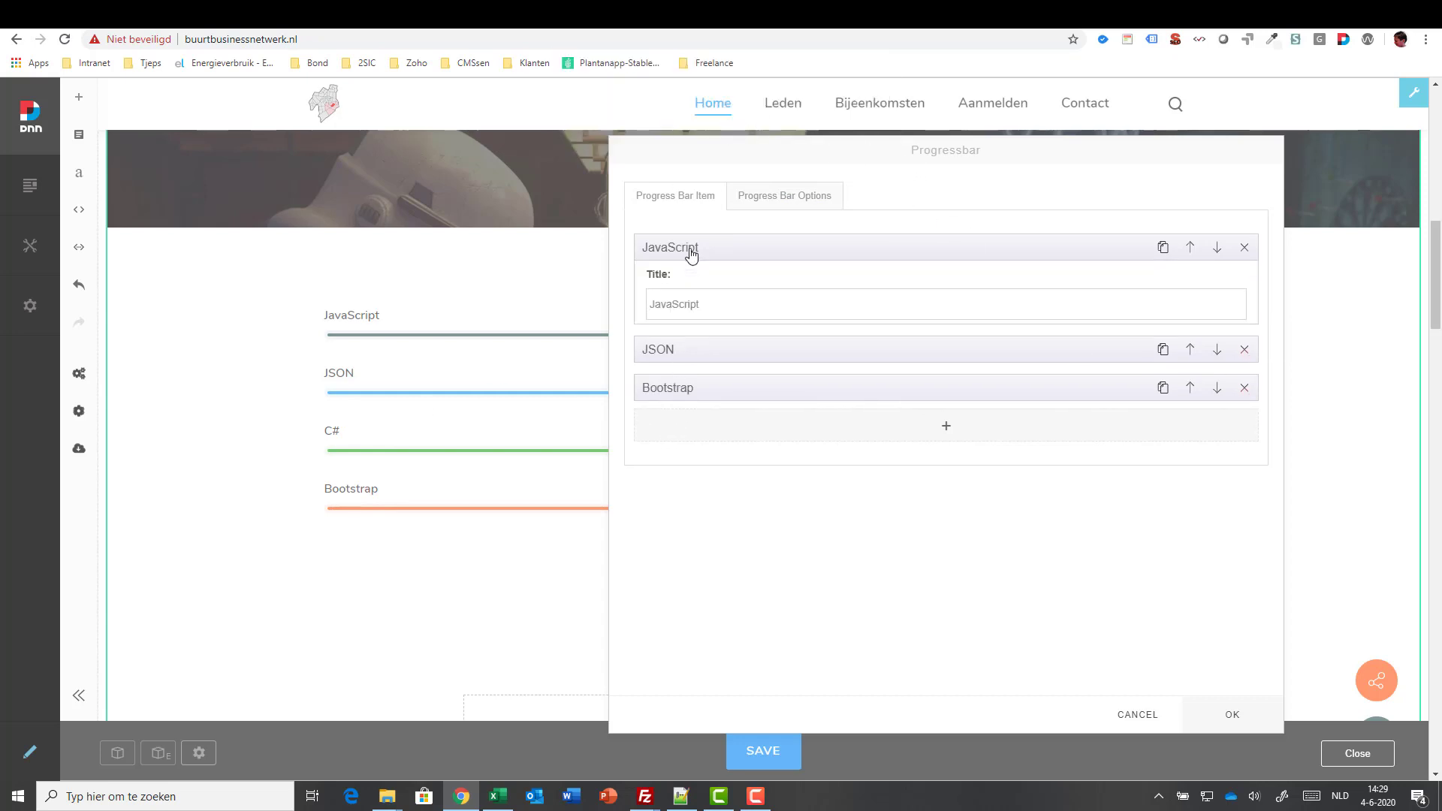
left_click(724, 308)
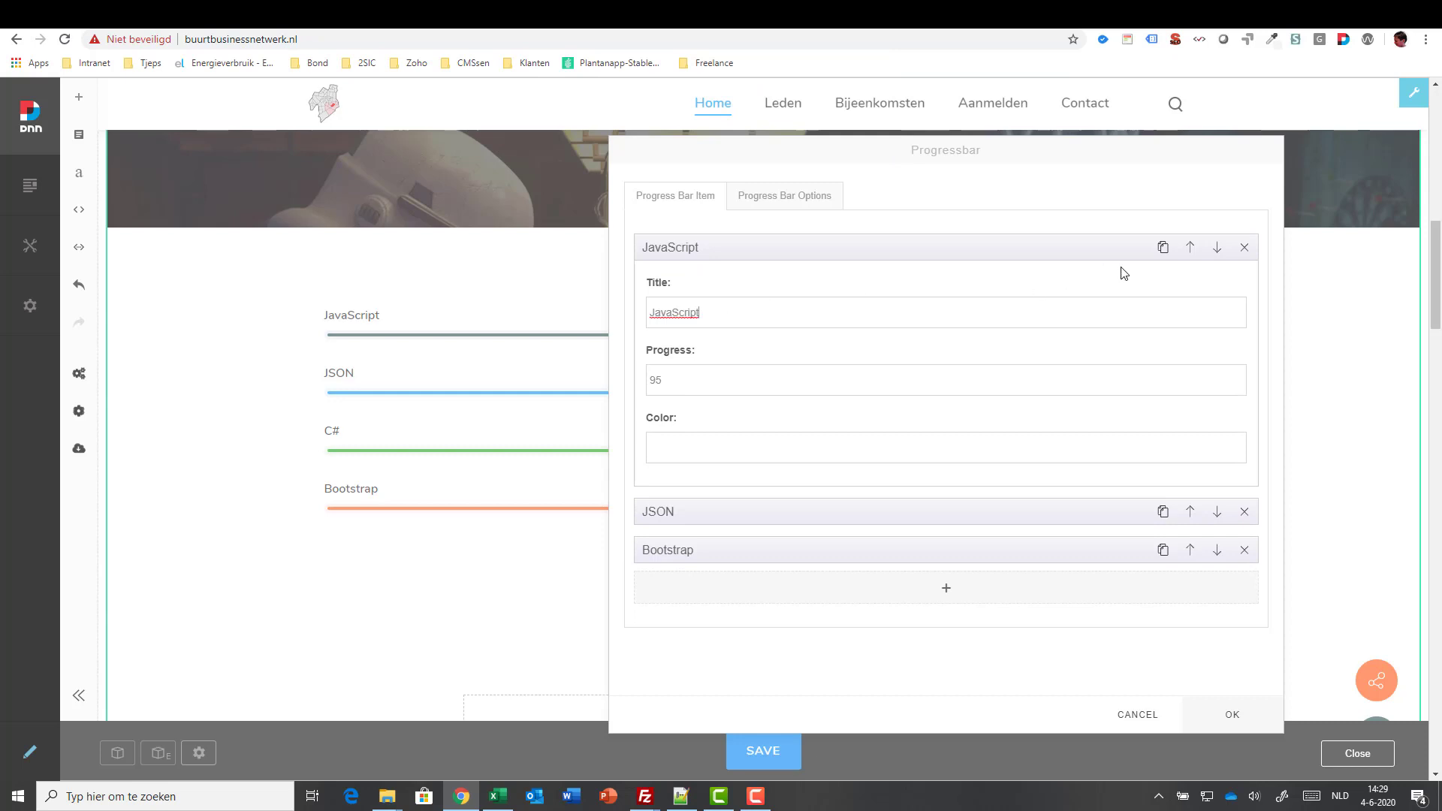
key("ctrl+a")
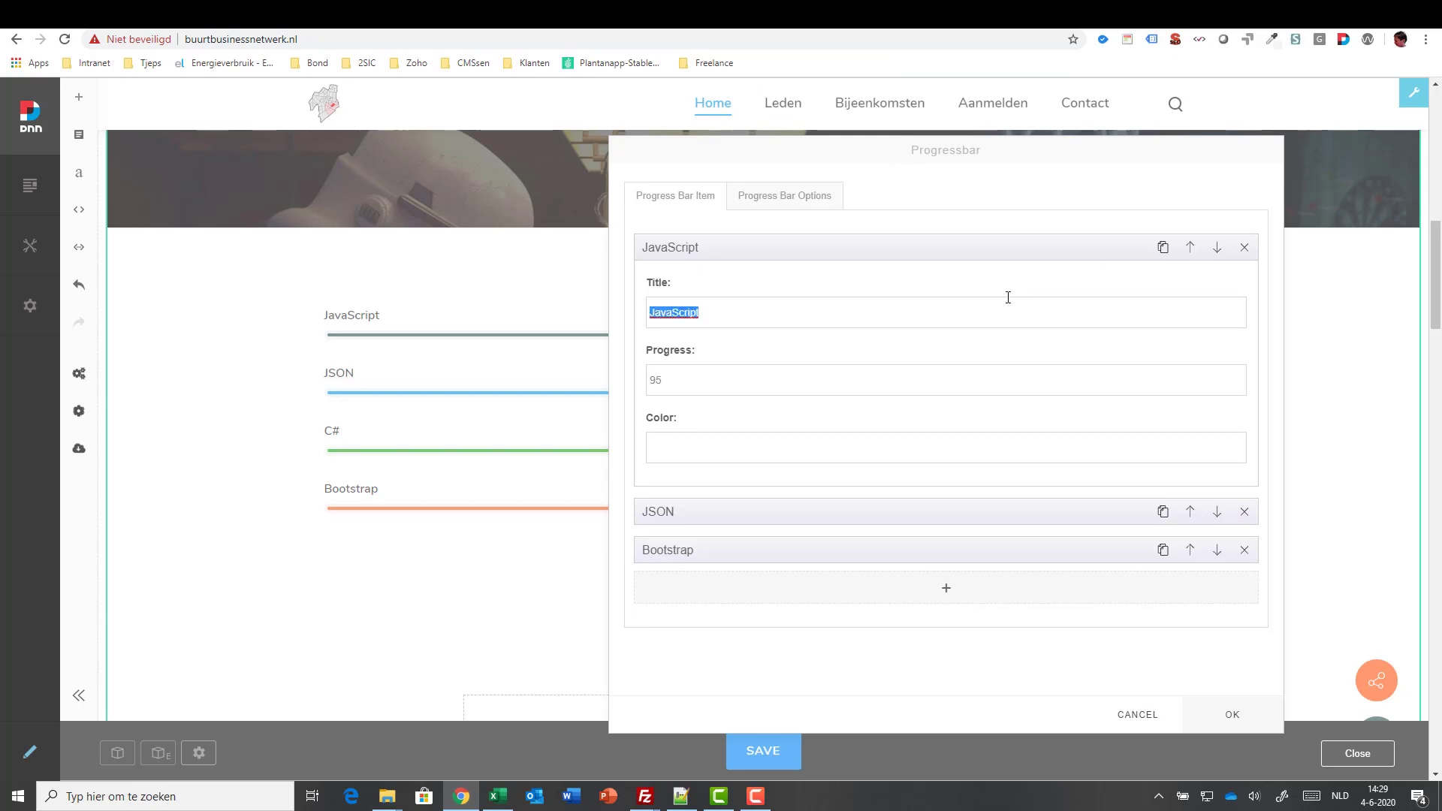
type("React")
key("Tab")
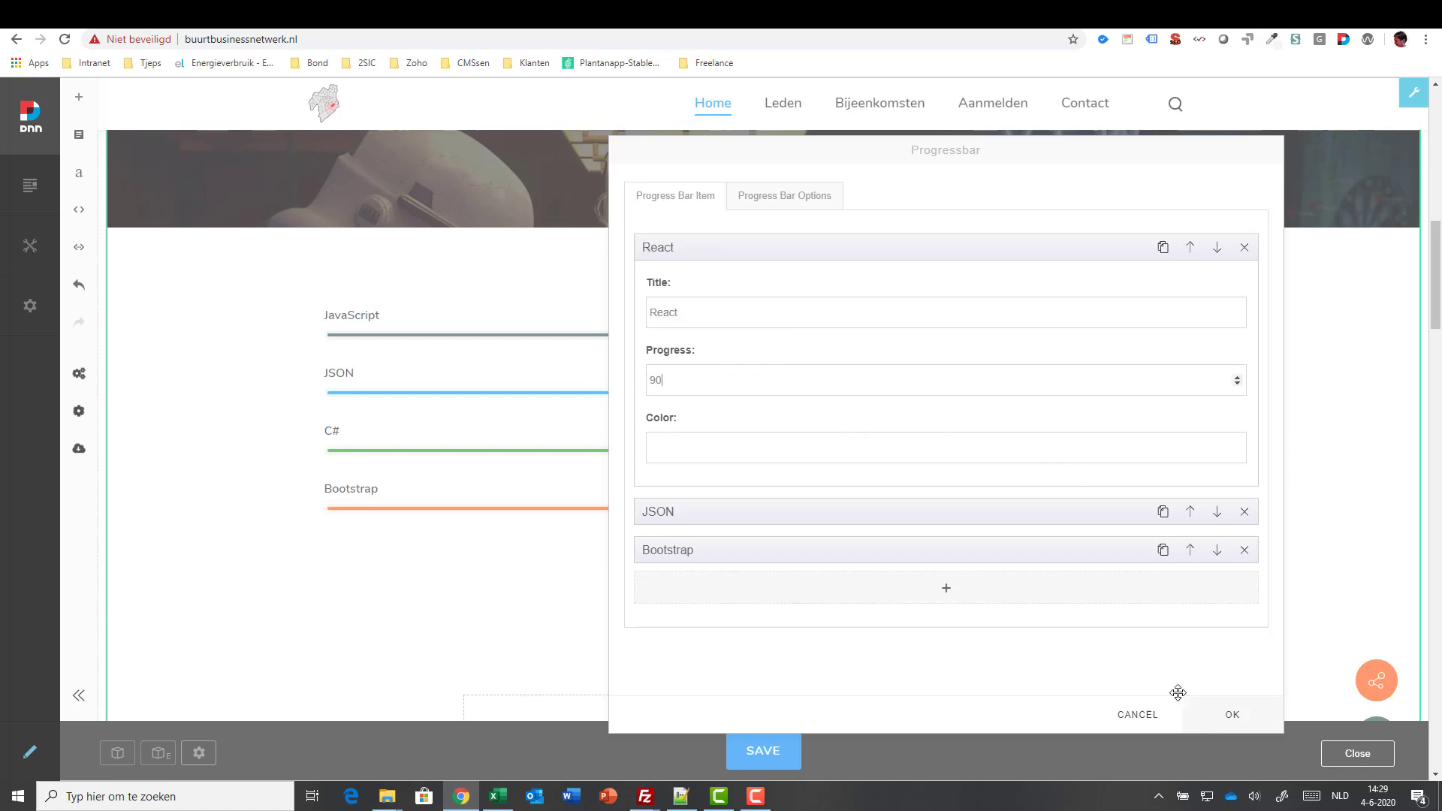
left_click(1226, 720)
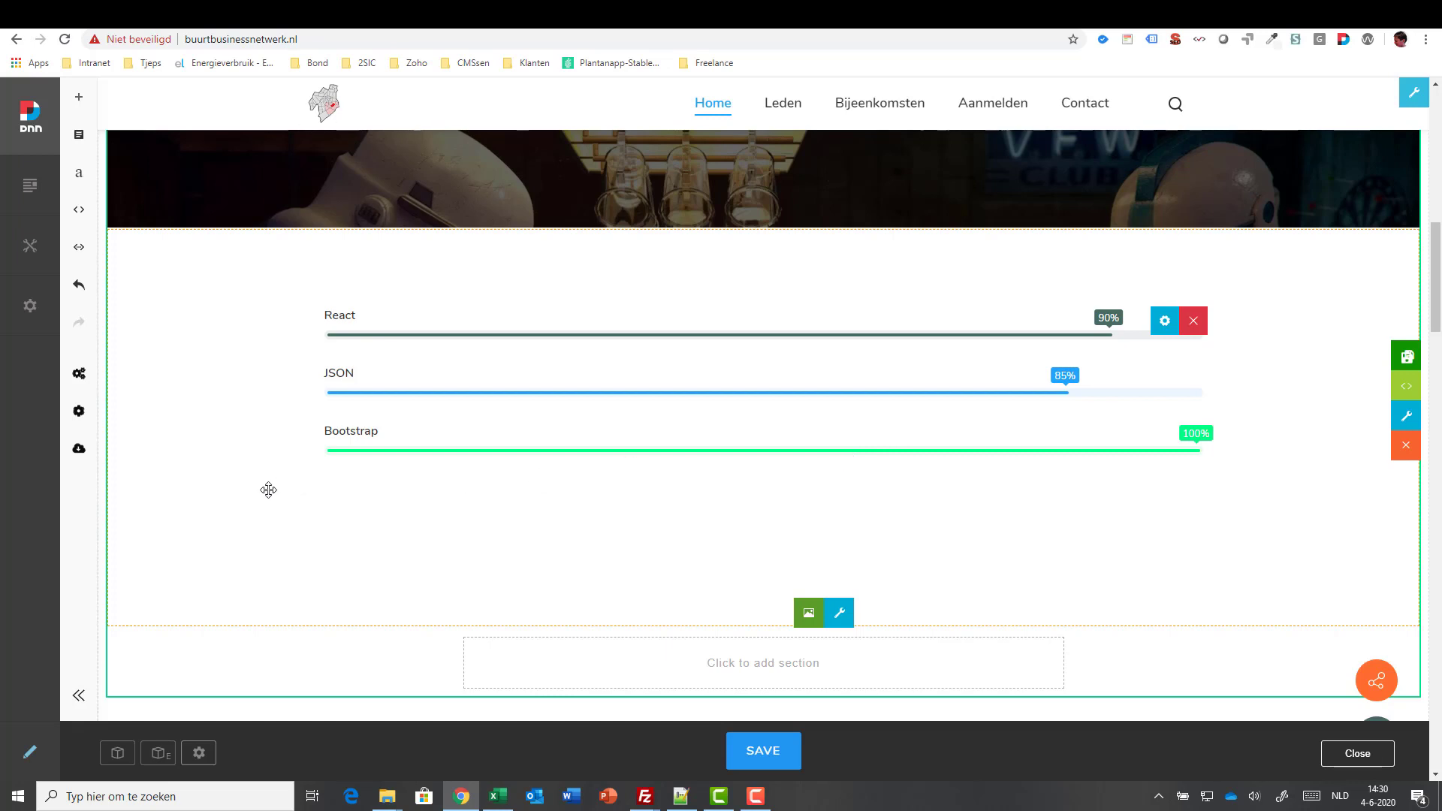
left_click(756, 797)
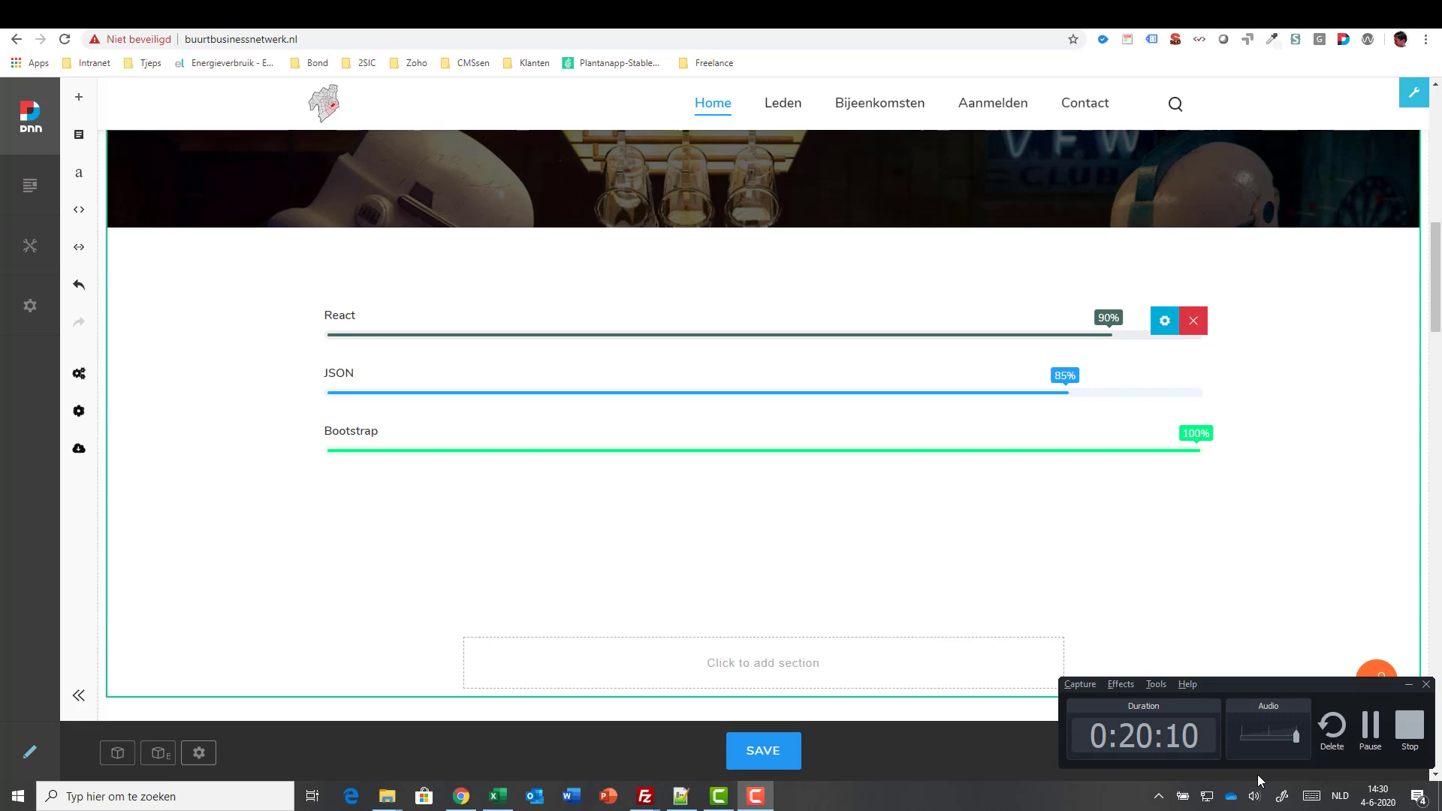
left_click(1367, 727)
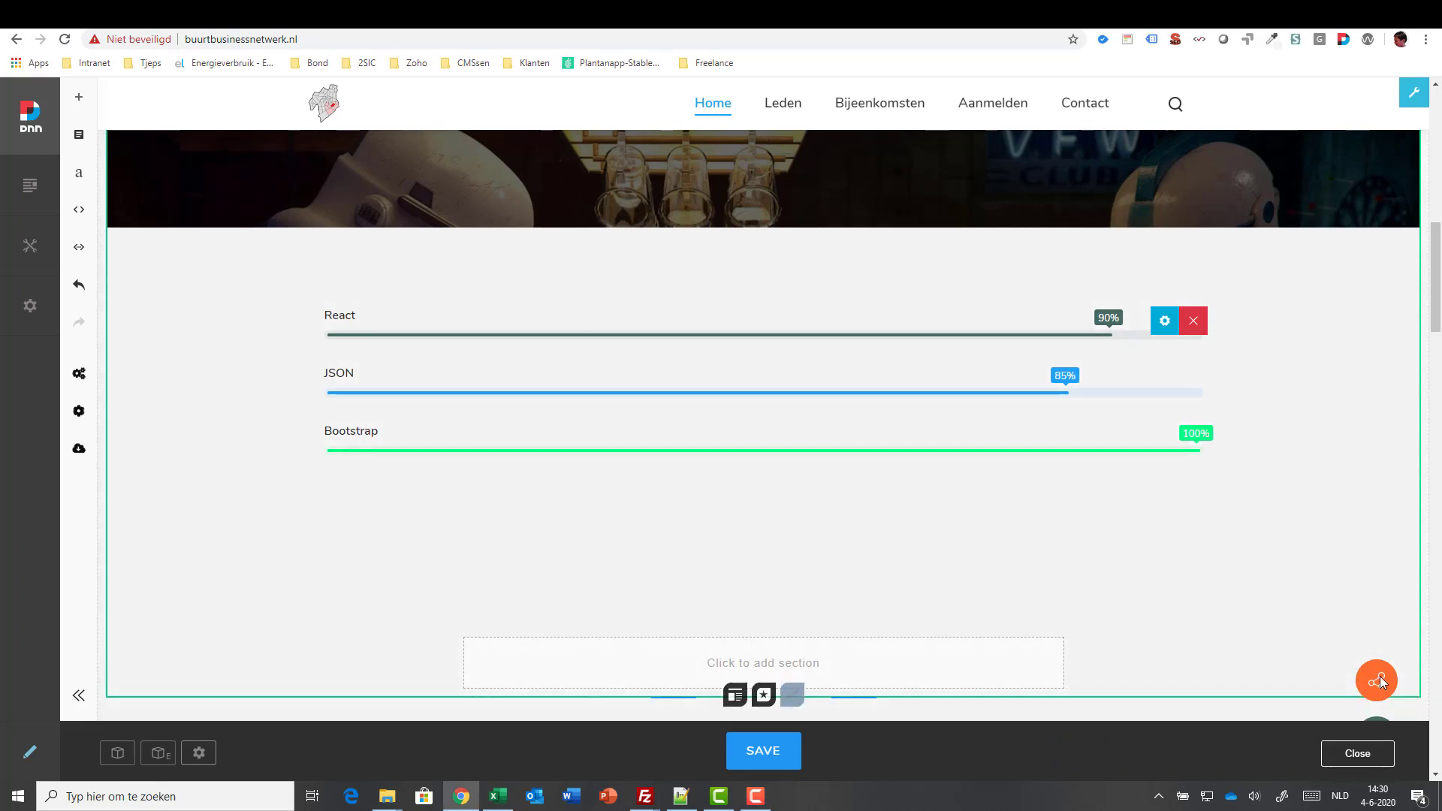
scroll(890, 558, "up", 6)
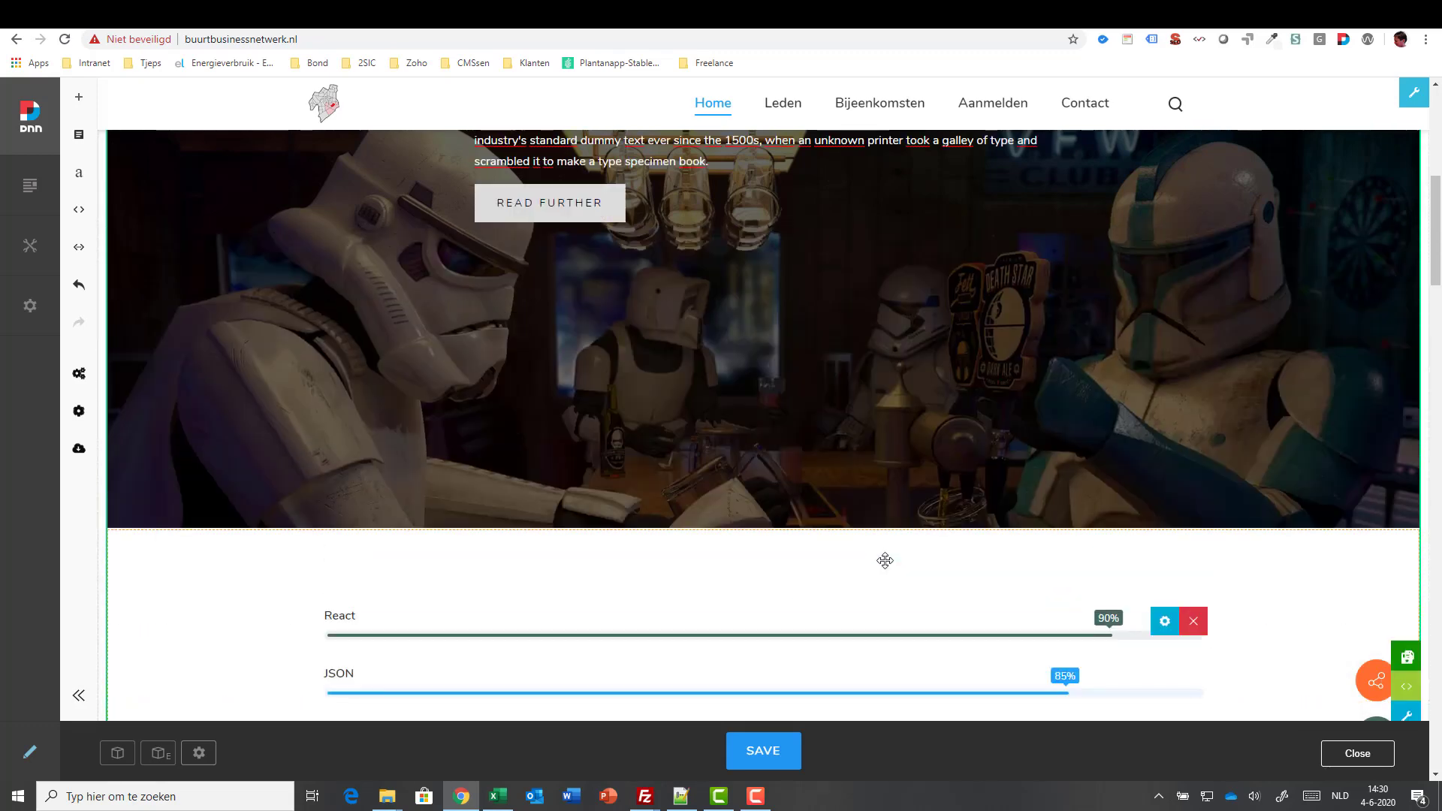
scroll(885, 560, "up", 2)
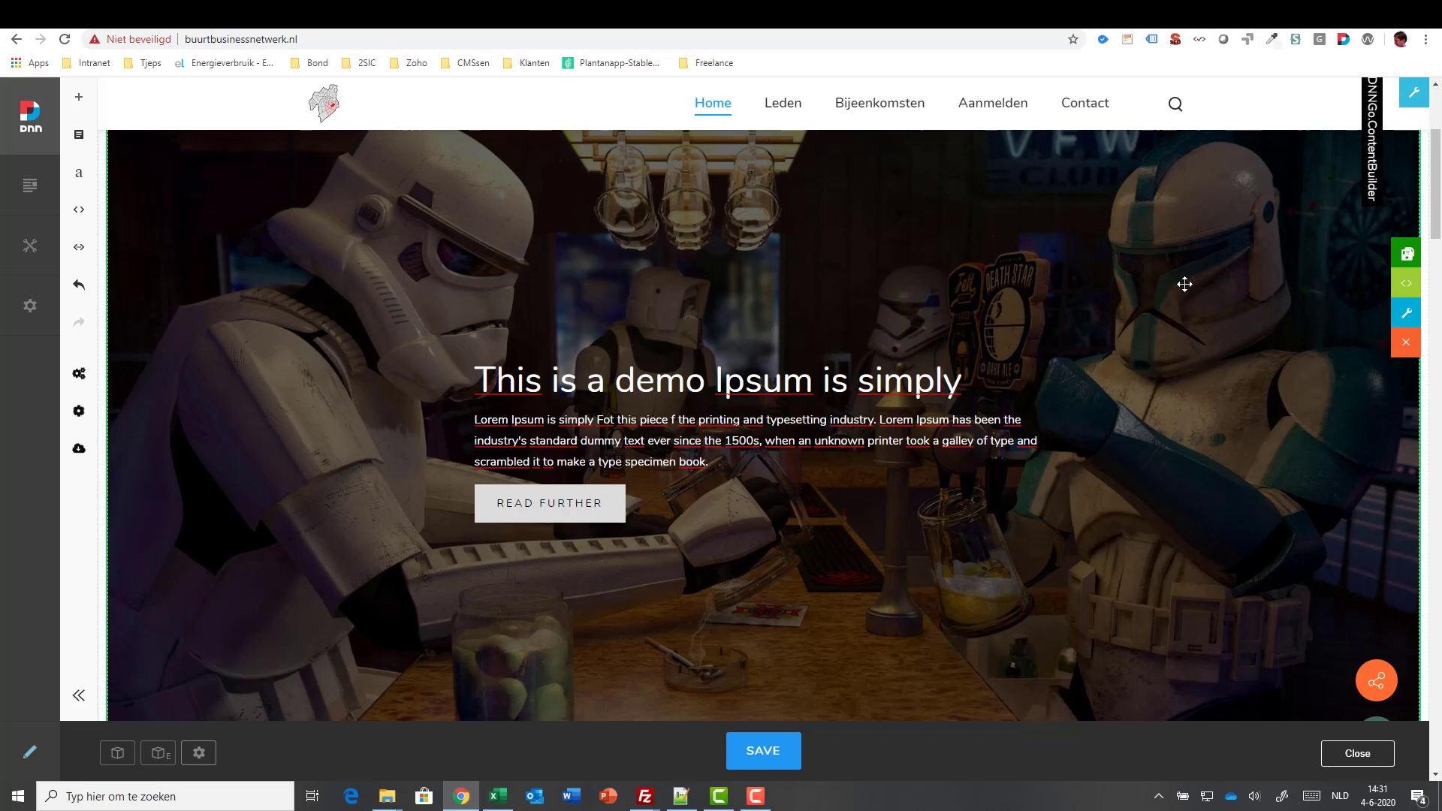
- Save the hero banner as a custom section titled Headersection
left_click(1410, 255)
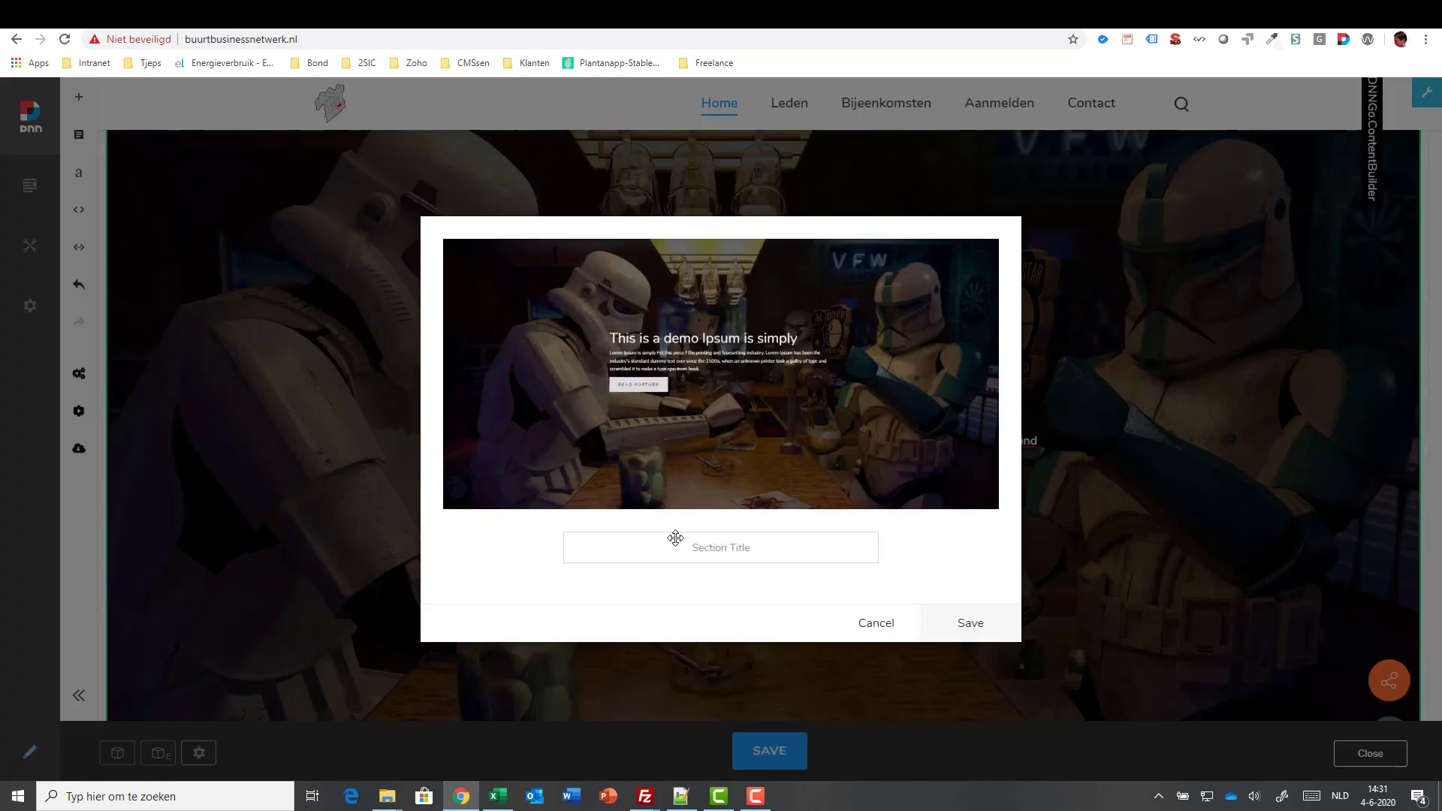
type("HEadersection")
left_click(701, 554)
key("BackSpace")
type("e")
left_click(969, 625)
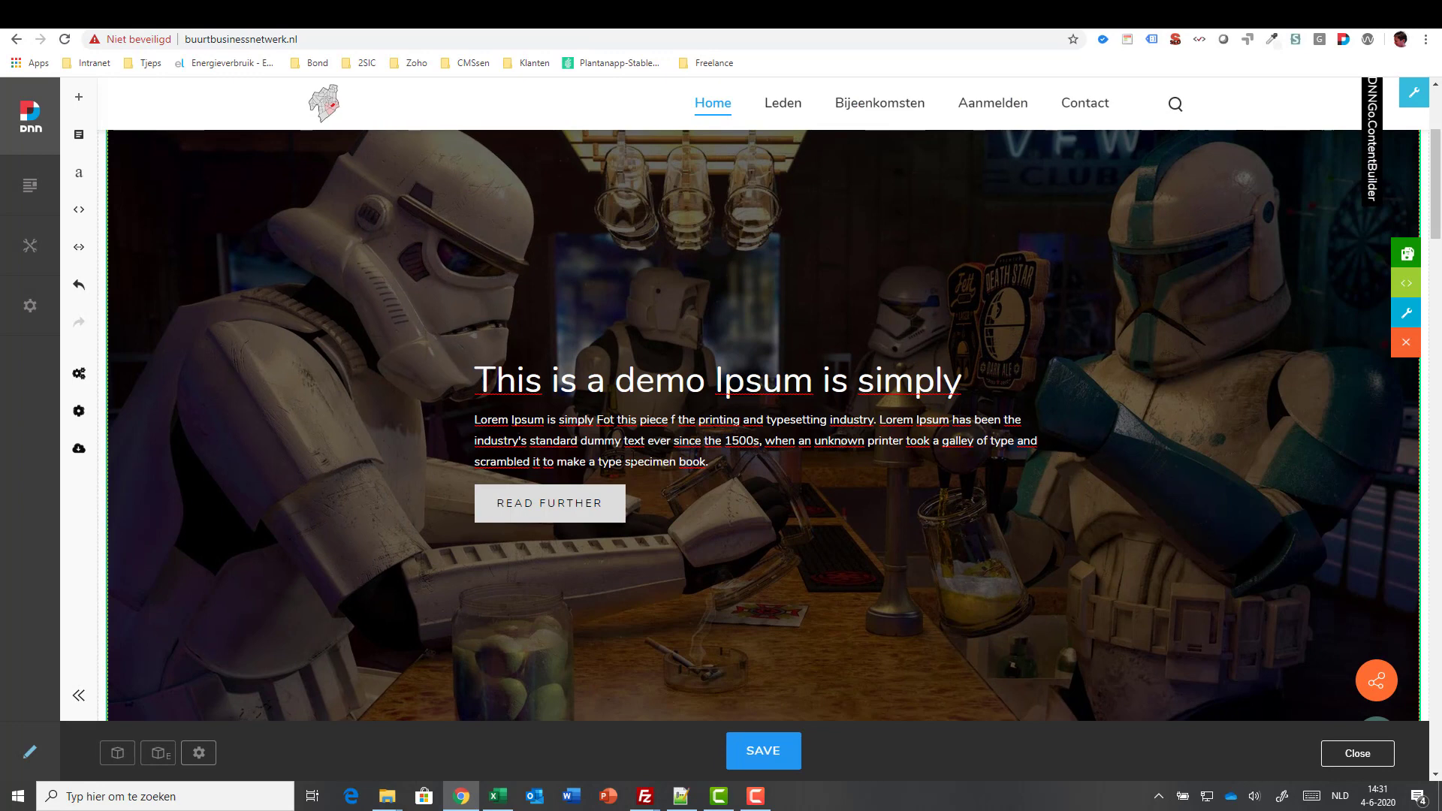
- Confirm Headersection appears under CUSTOM sections, then head to the Contact page
left_click(79, 100)
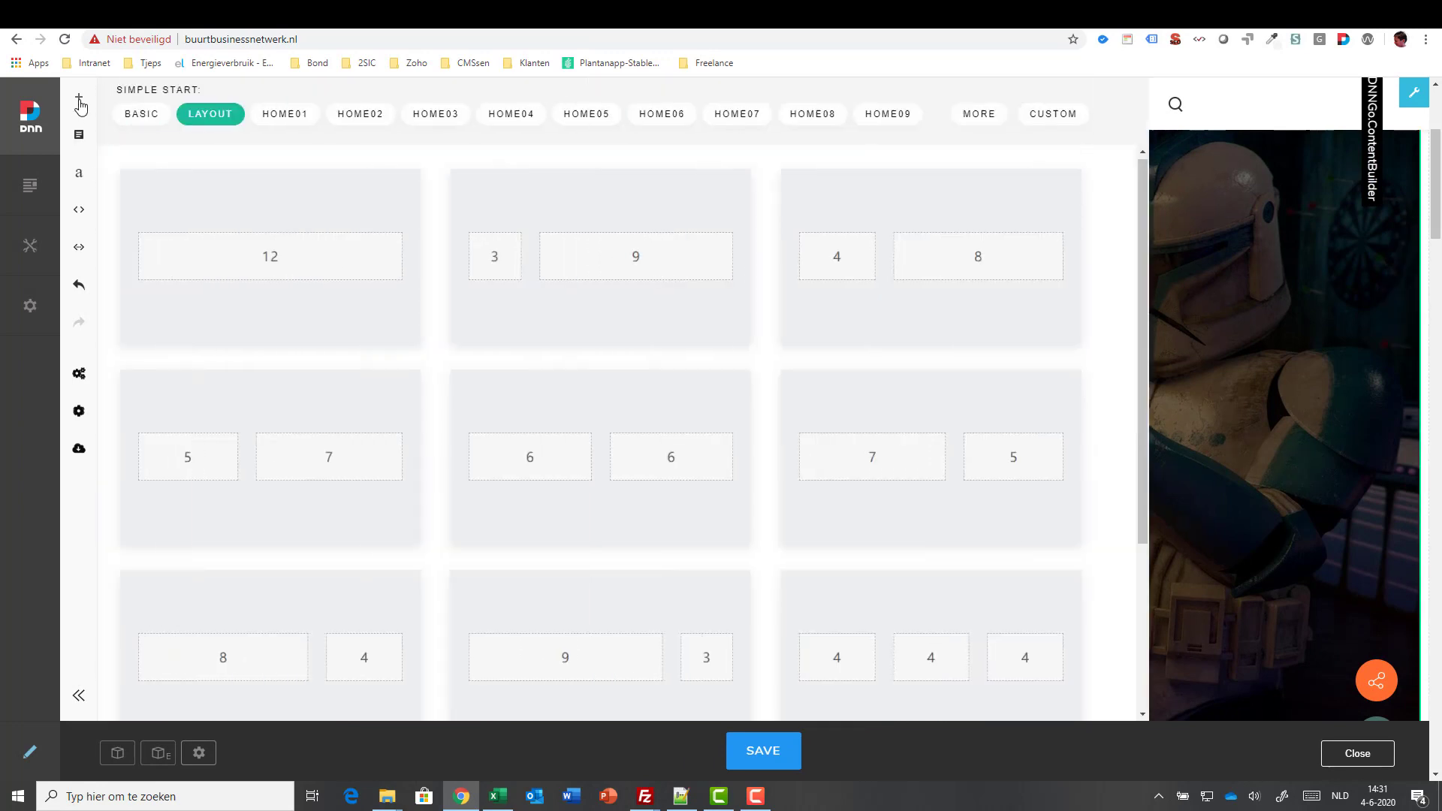
left_click(1035, 116)
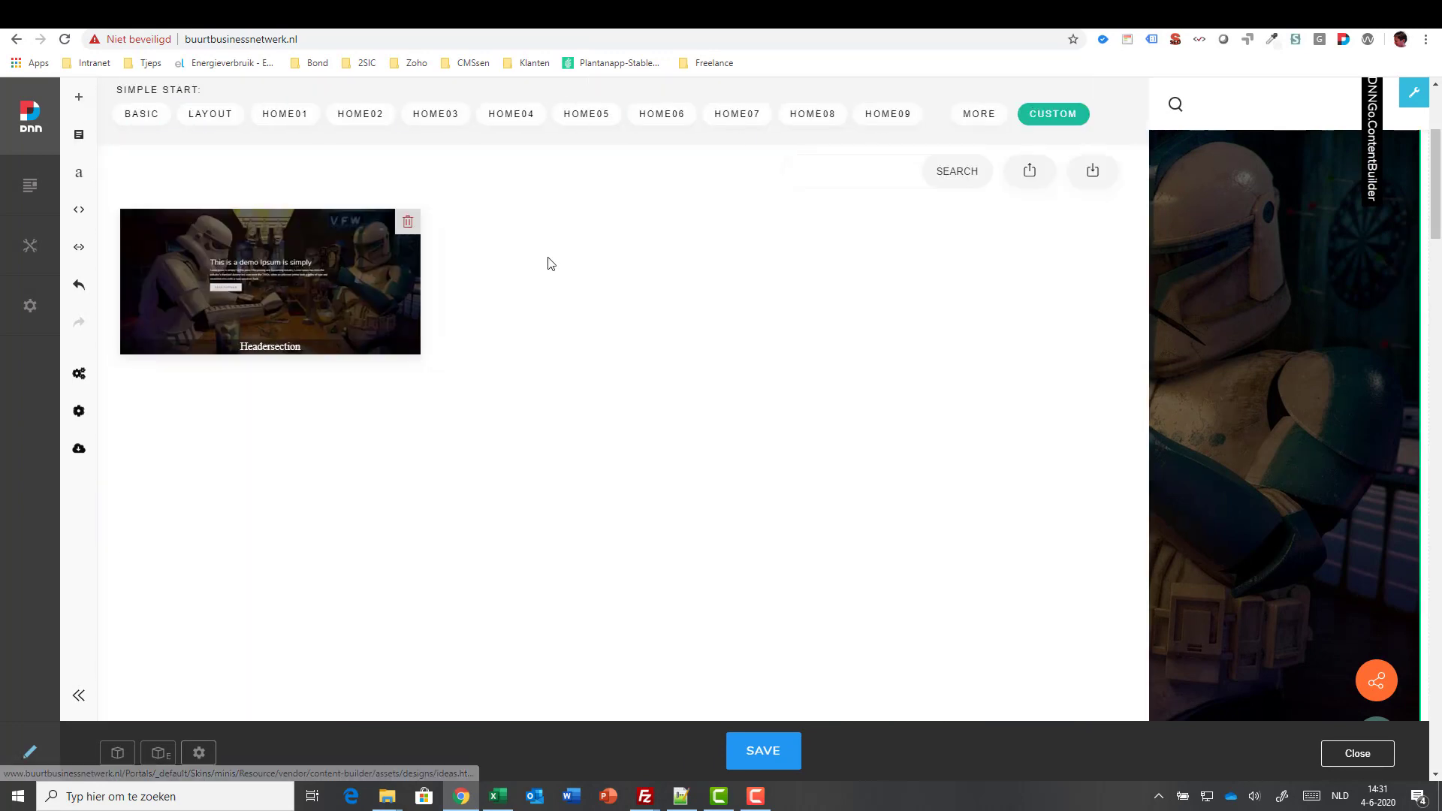
left_click(1231, 221)
left_click(1094, 107)
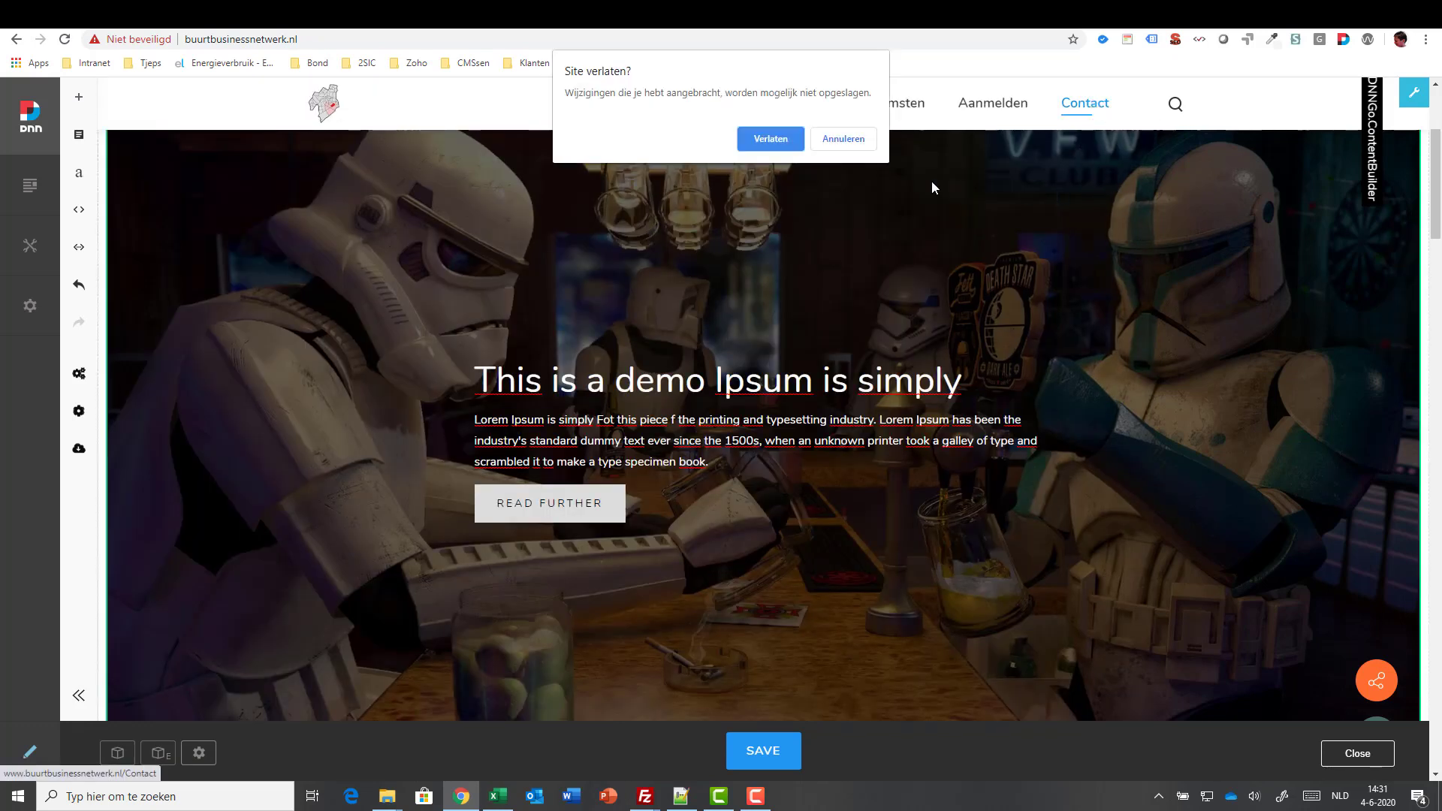
- Cancel leaving, save the homepage edits, then leave for the Contact page
left_click(862, 149)
left_click(763, 749)
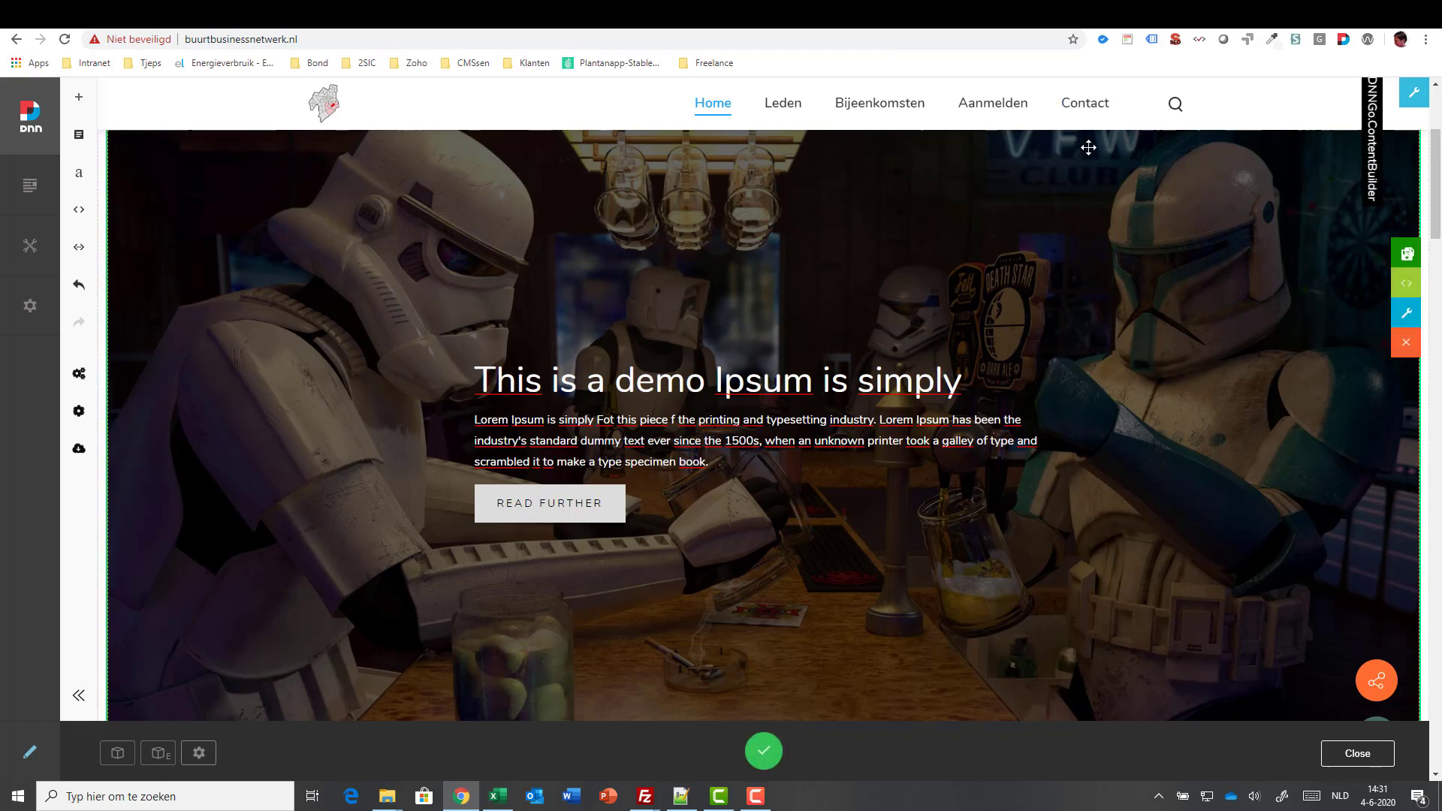
left_click(1091, 112)
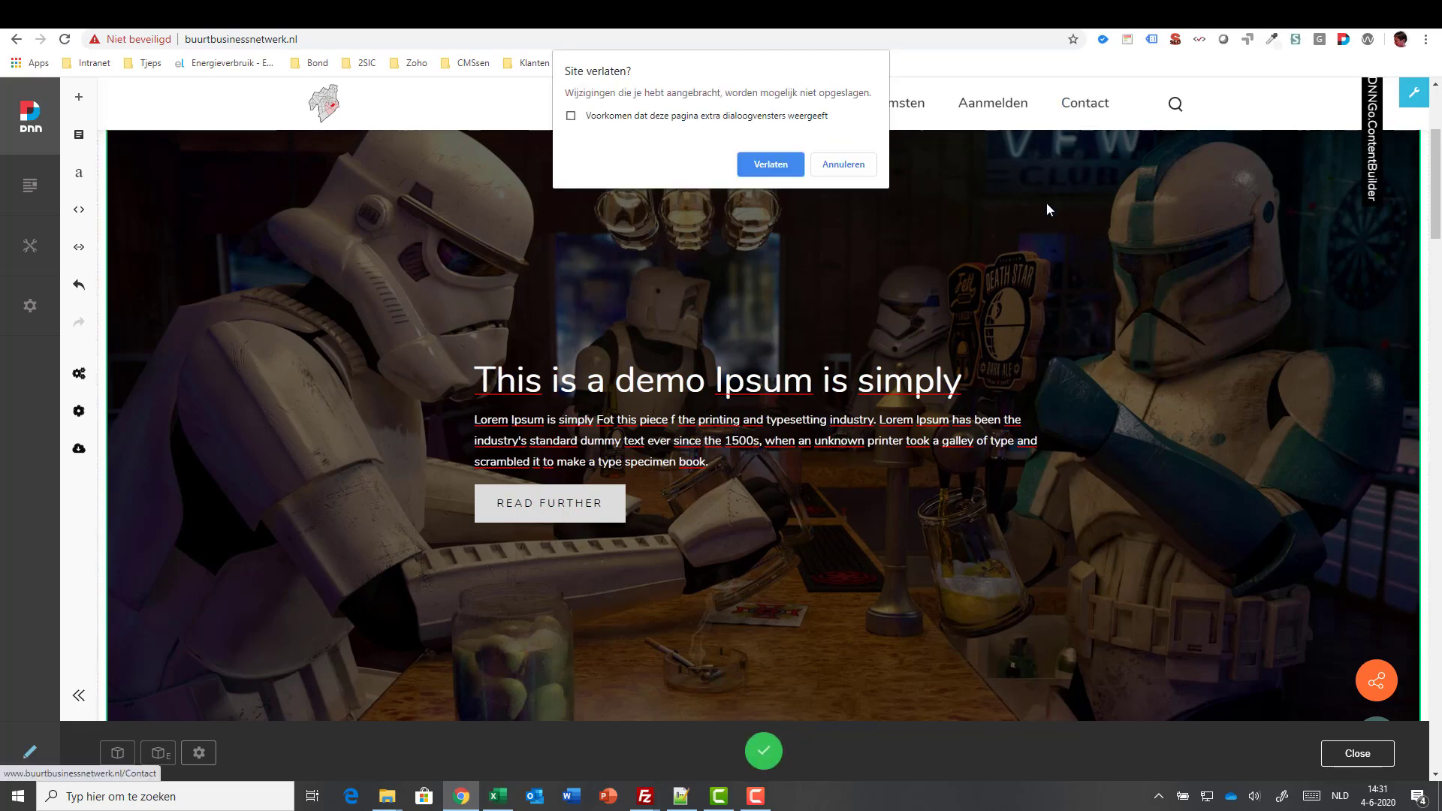
left_click(778, 166)
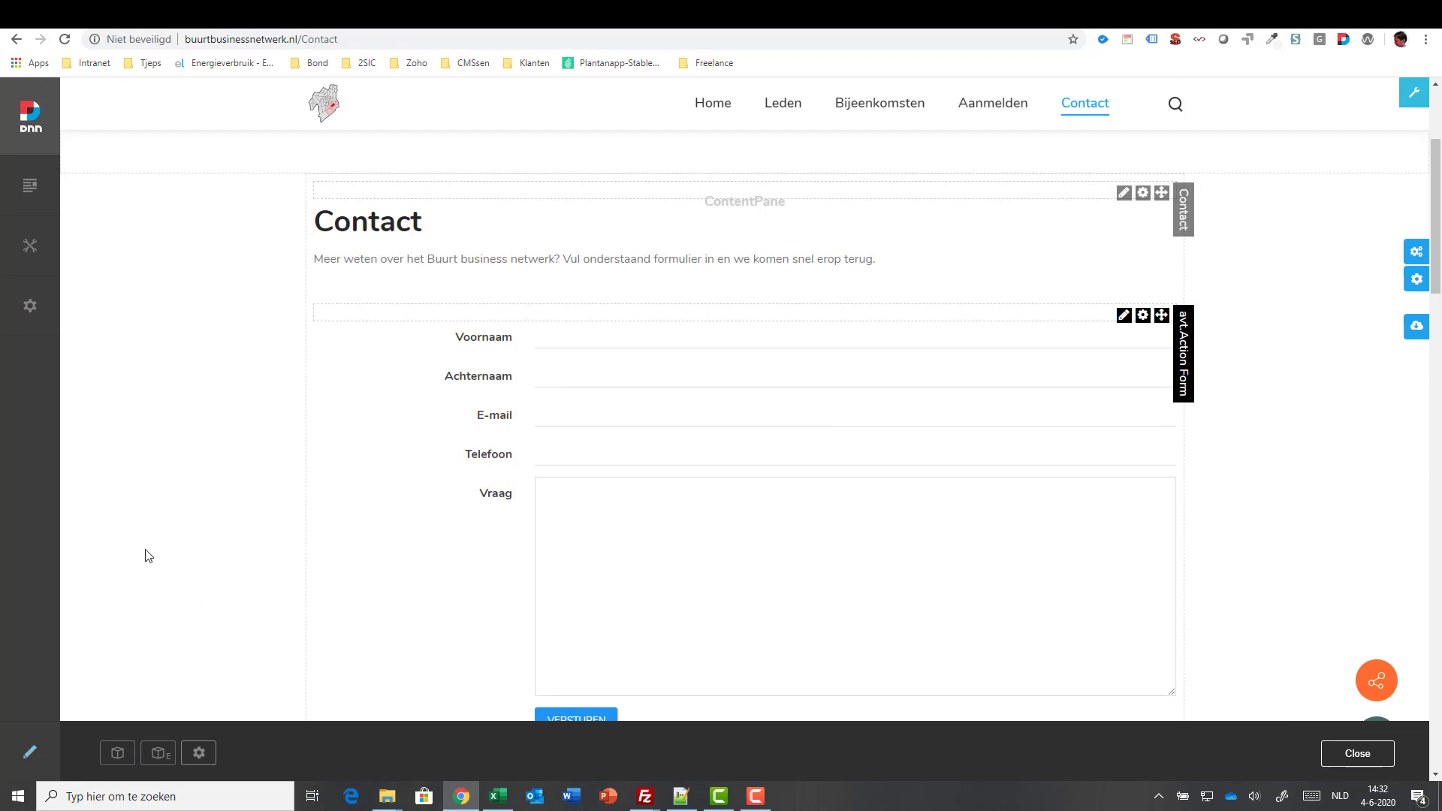
- Add a DNNGo ContentBuilder module to the Contact page's BannerPane
left_click(116, 756)
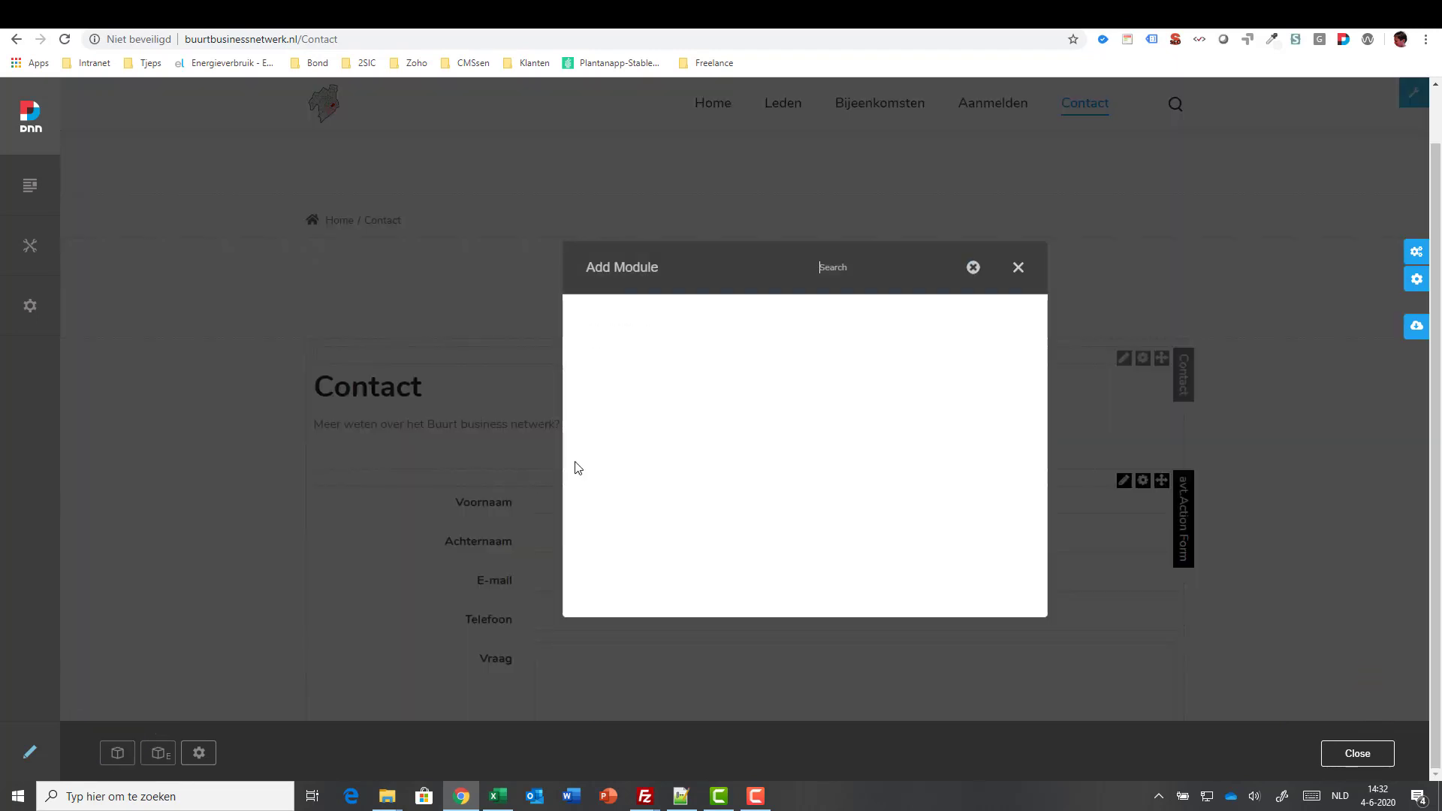
left_click(753, 554)
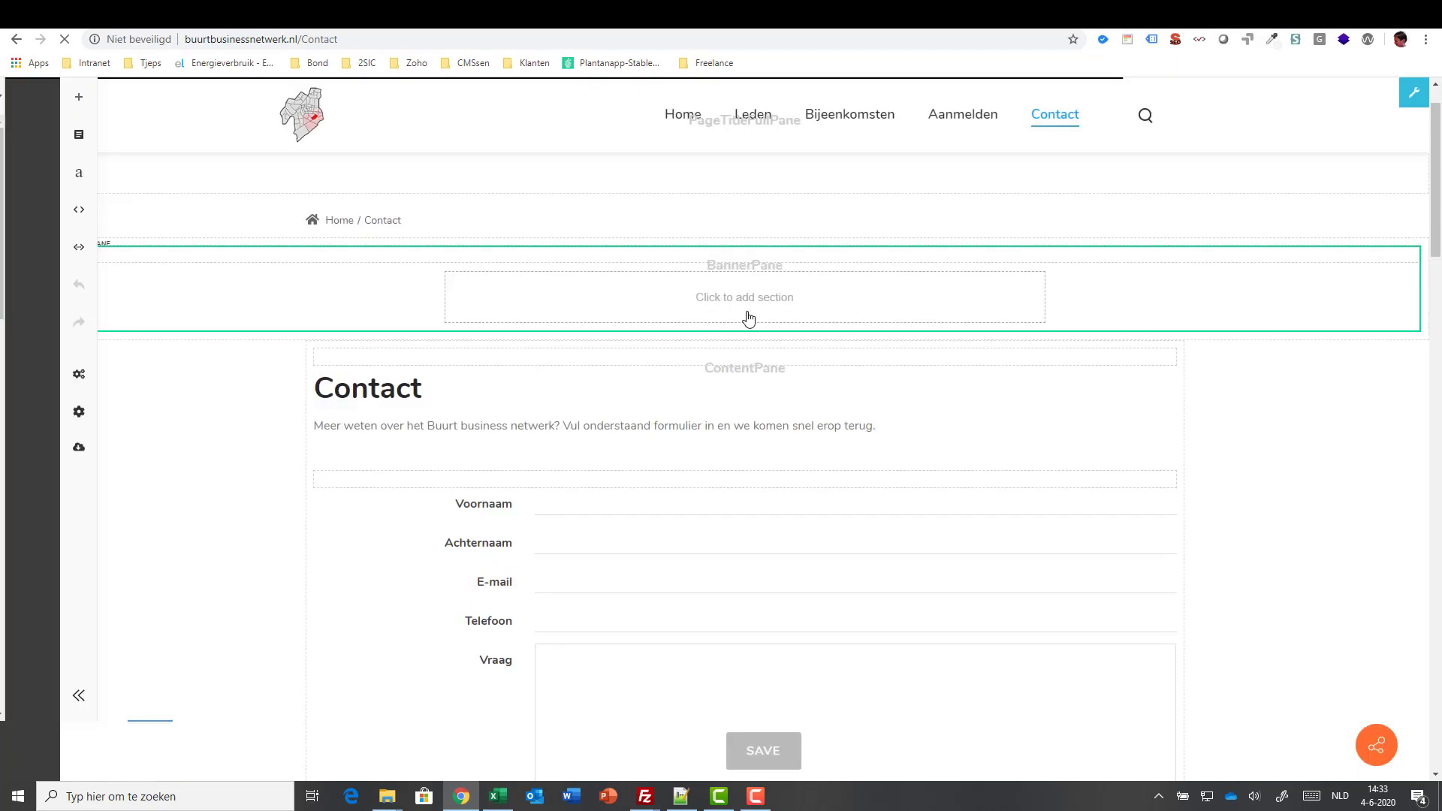
left_click(677, 300)
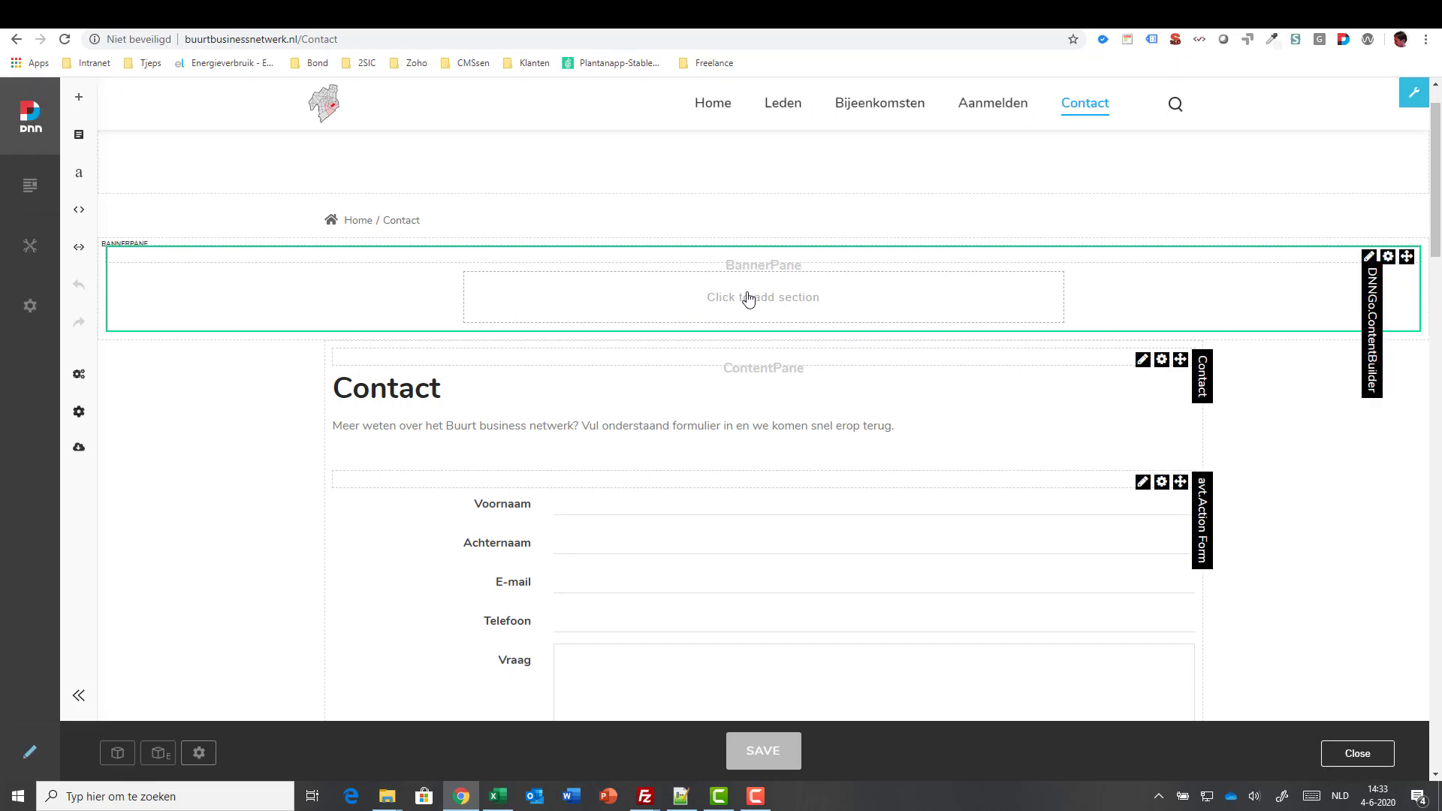
- Insert the saved Headersection custom section into the builder
left_click(84, 108)
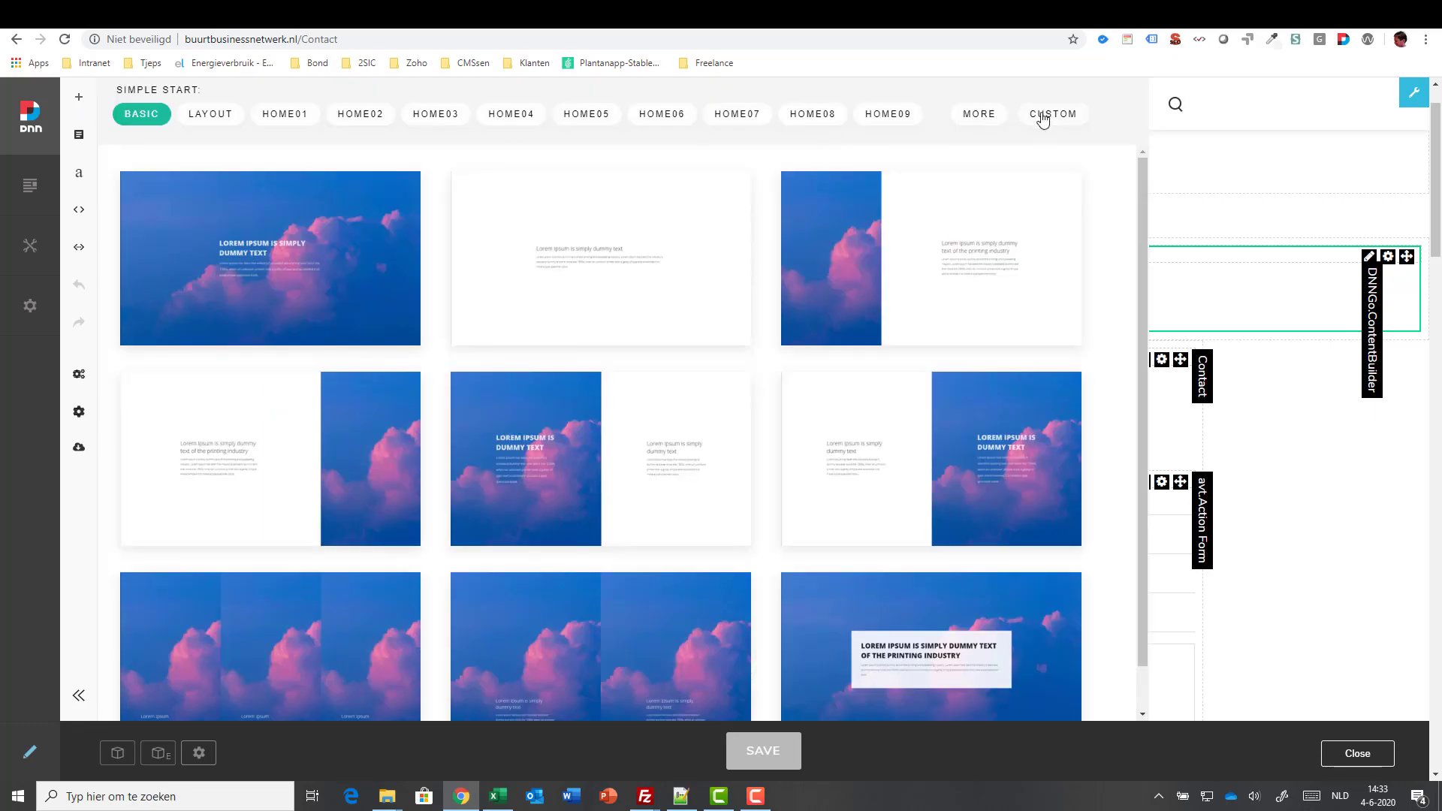
left_click(1043, 117)
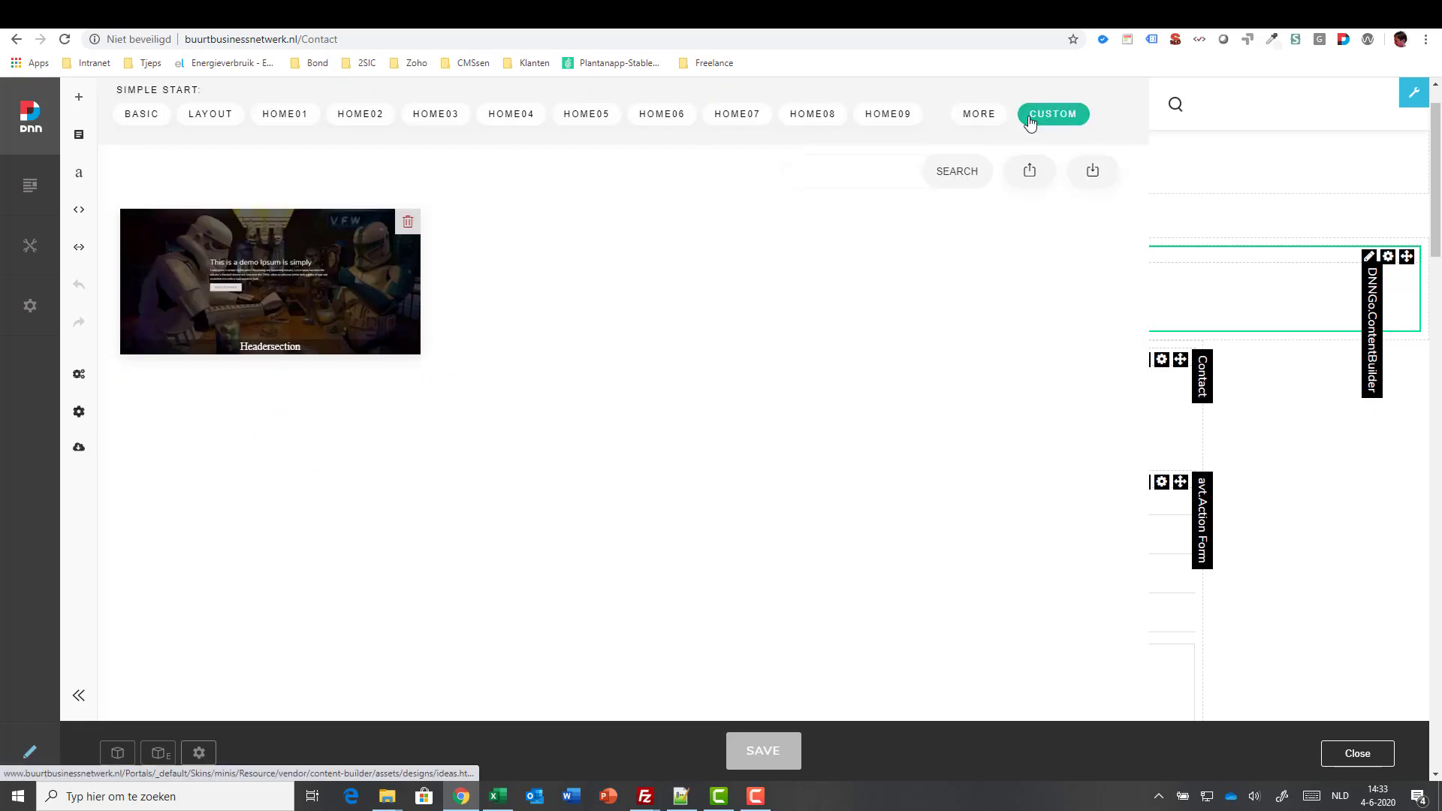
left_click(329, 276)
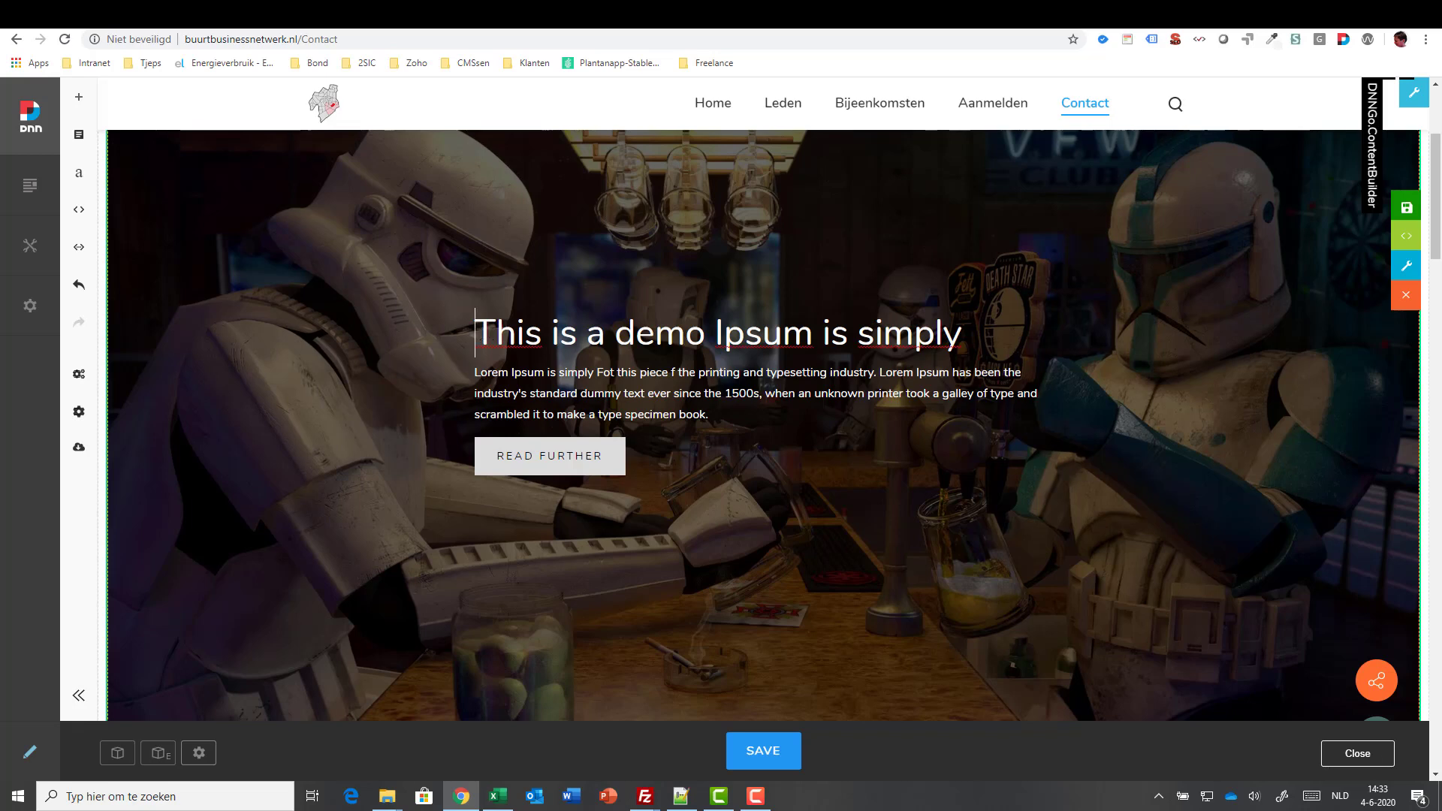
- Delete 'This is a de' from the Contact heading, save, and return Home
left_click_drag(478, 334, 656, 334)
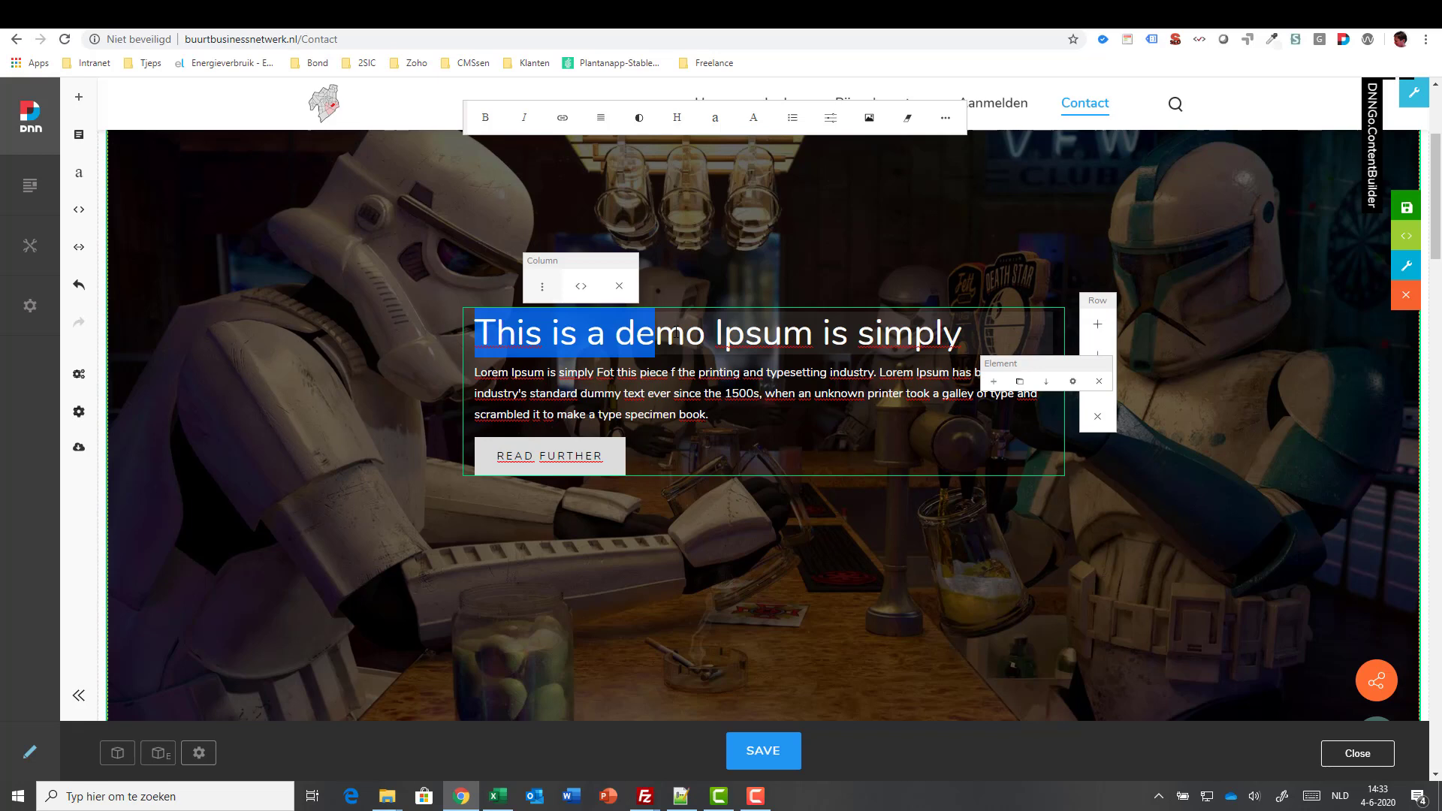
key("BackSpace")
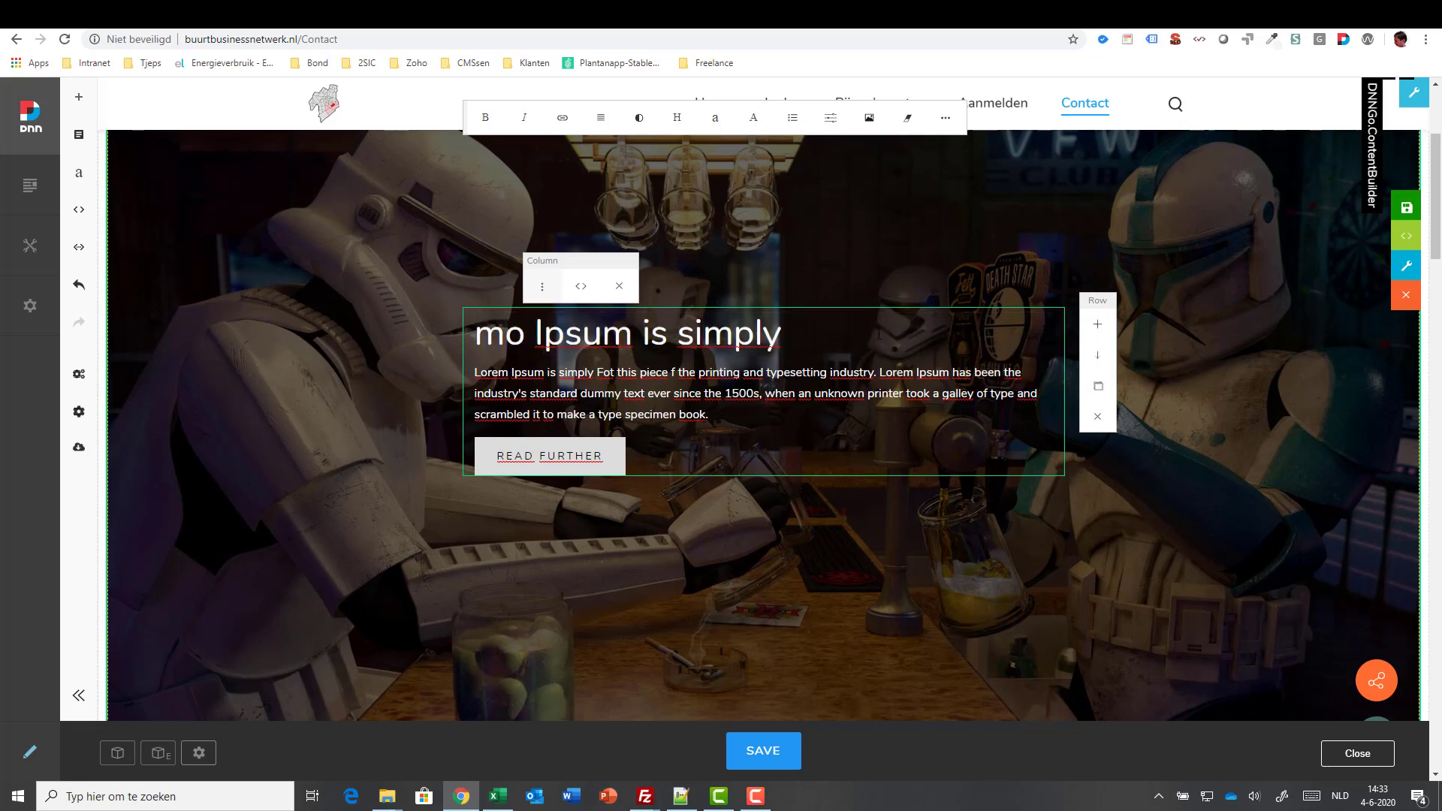
left_click(774, 749)
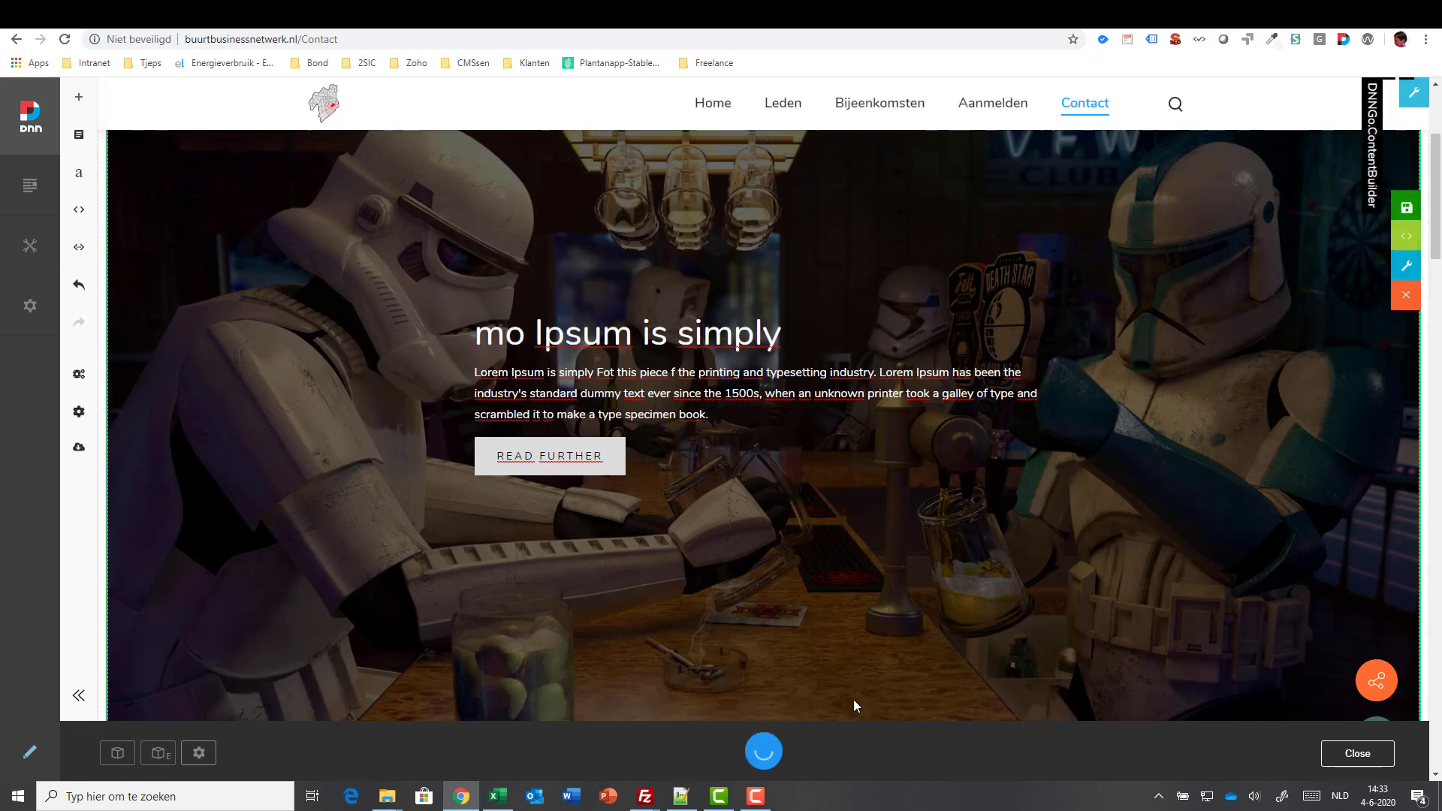
left_click(713, 103)
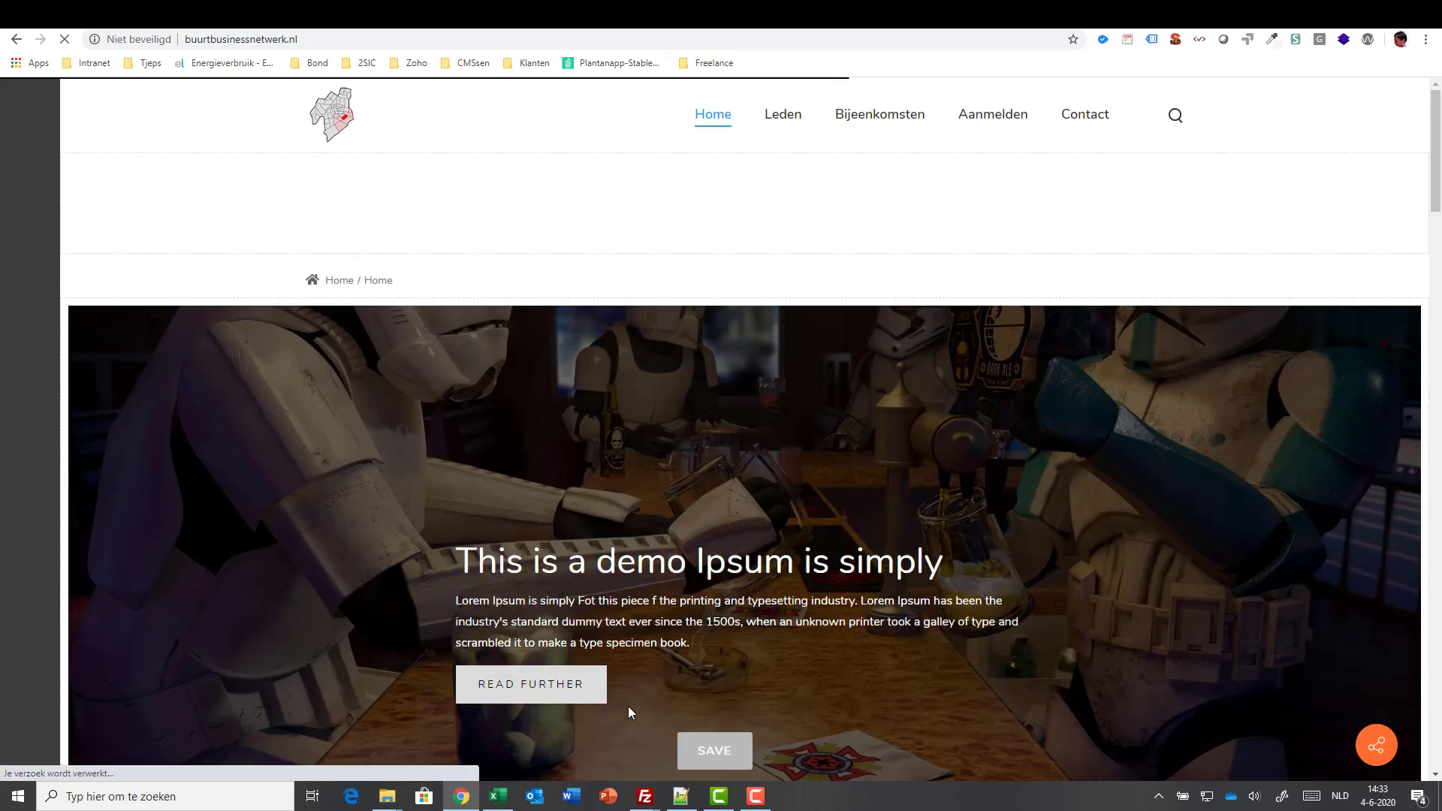
- Place a three-card Image Box (Professional Design, SEO Basic Optimization, Incomparable service) above the progress bars
left_click(755, 796)
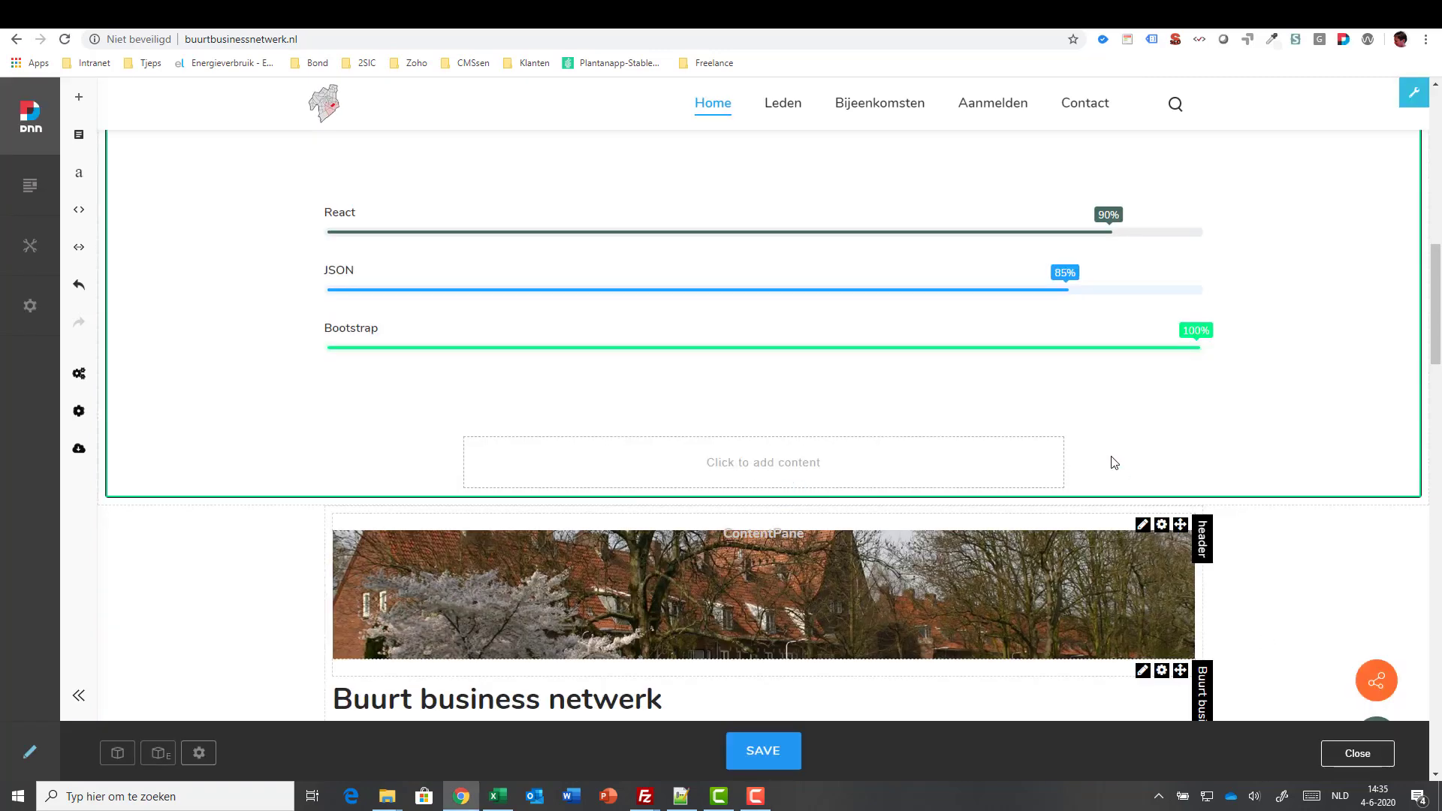
mouse_move(1150, 386)
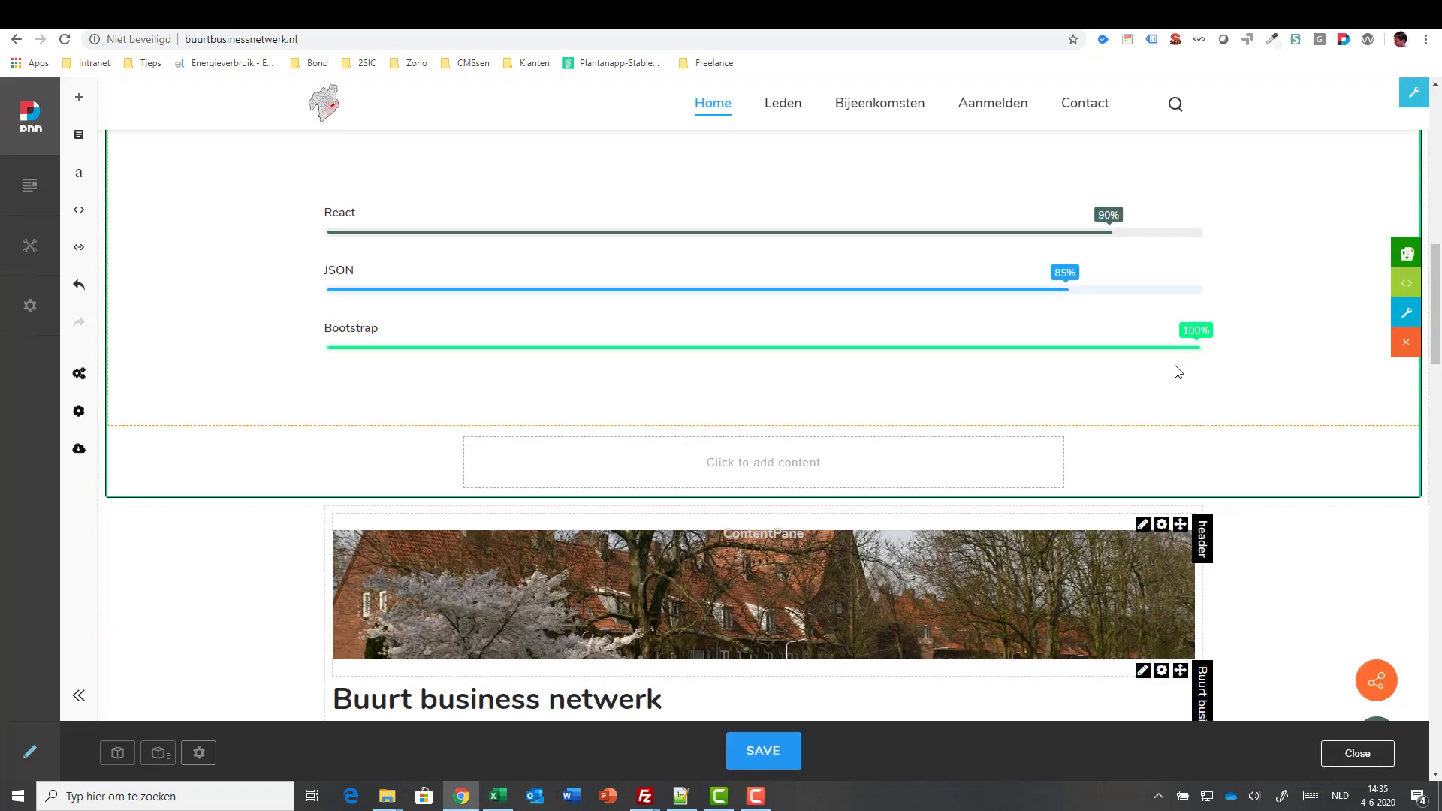
scroll(1132, 364, "up", 1)
left_click(603, 427)
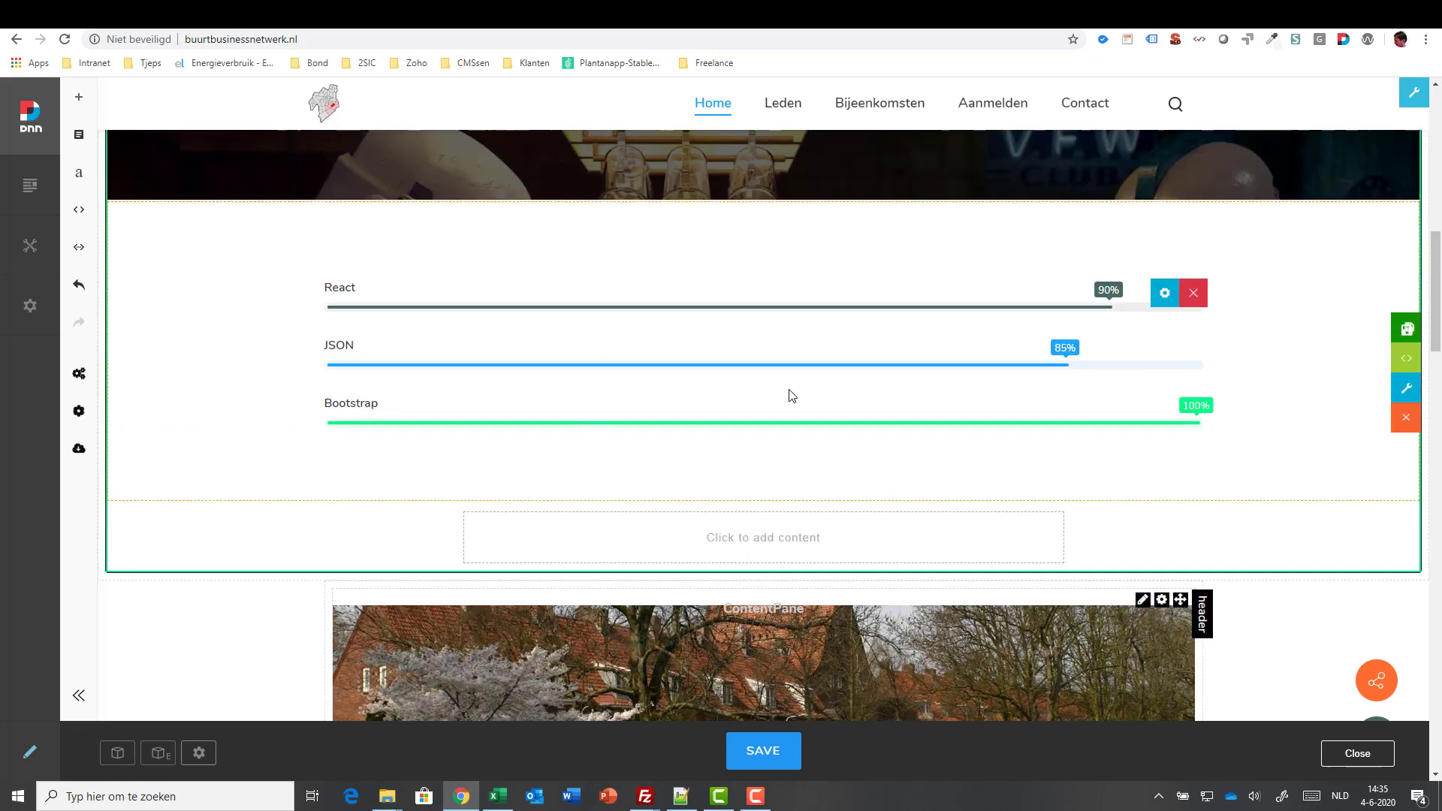
left_click(822, 541)
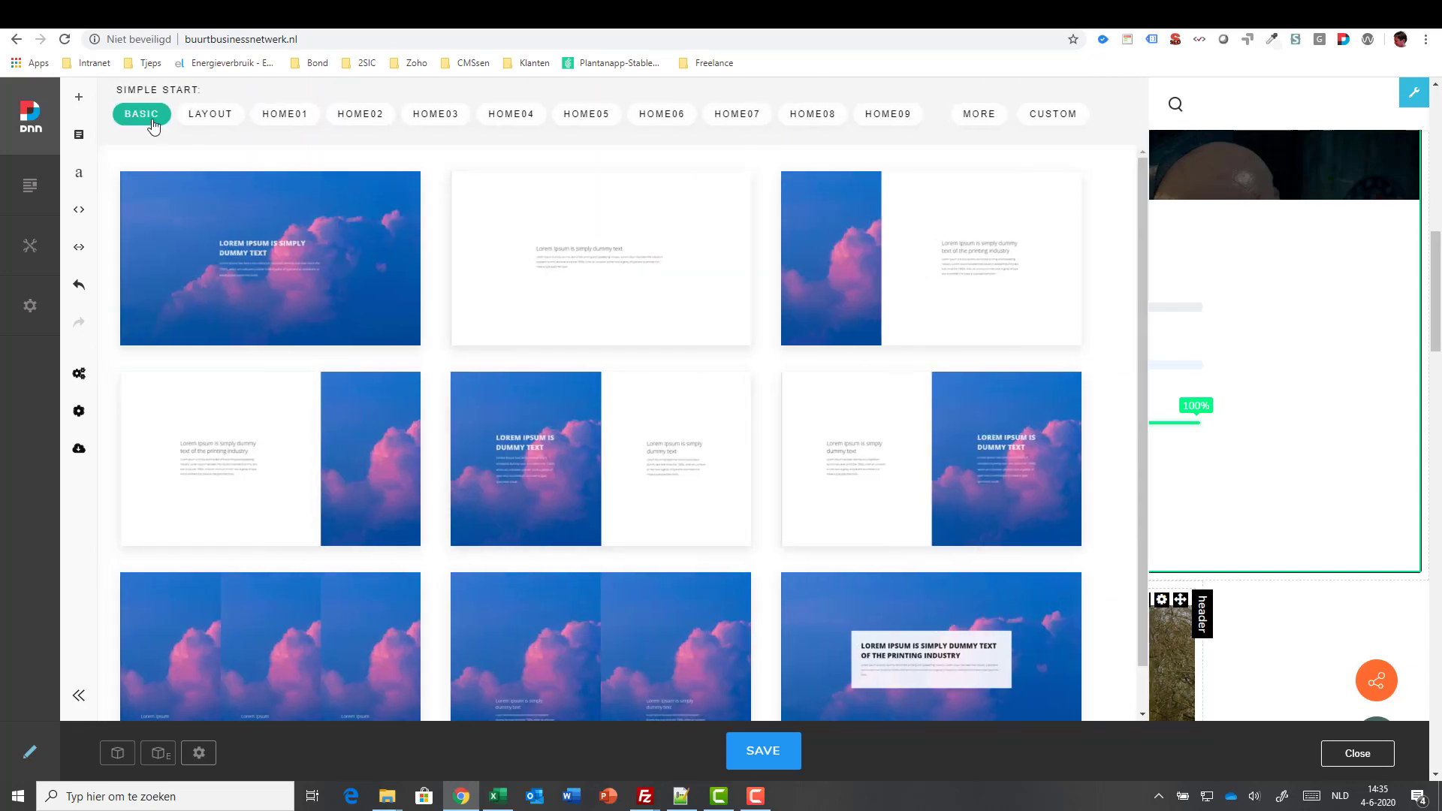
left_click(78, 137)
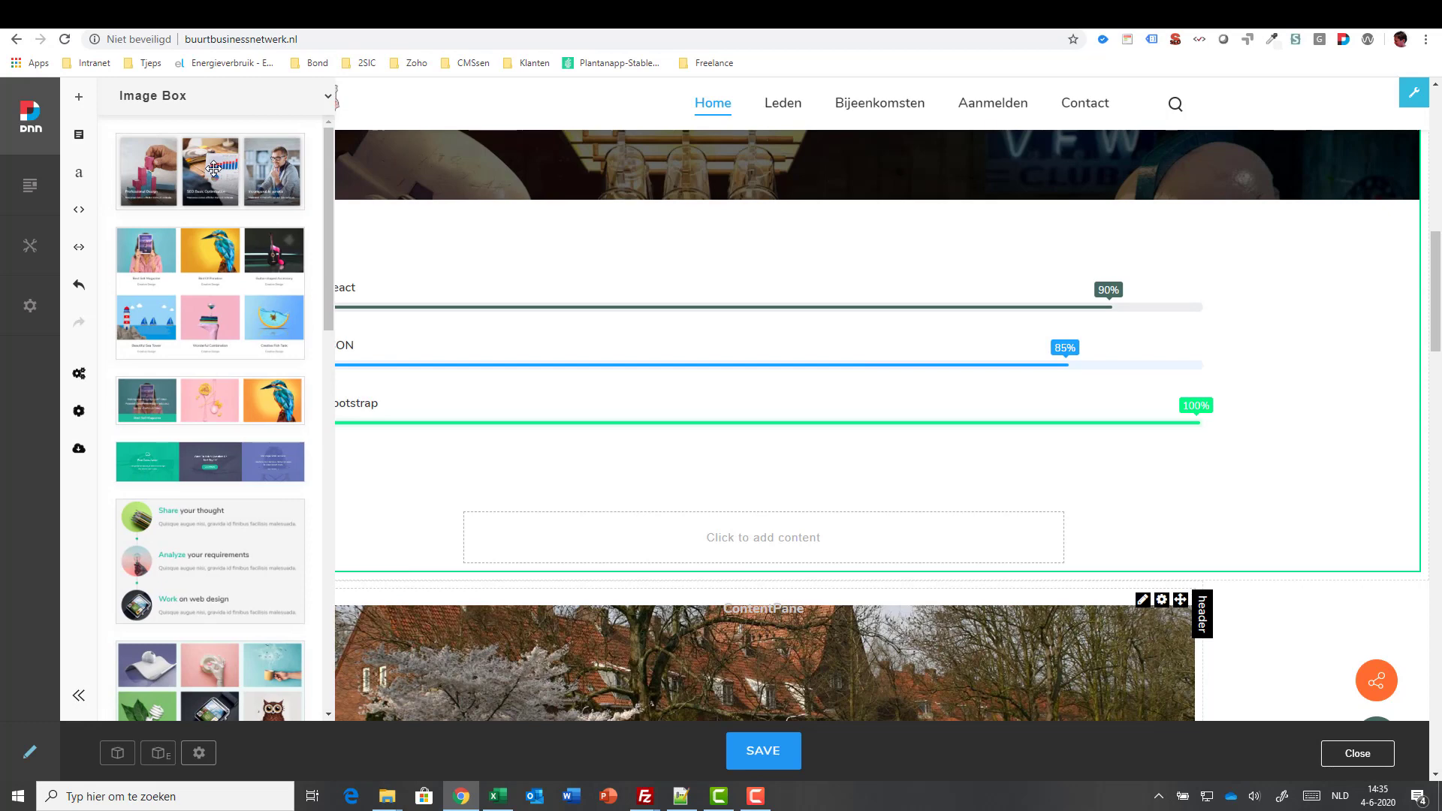
left_click_drag(214, 169, 791, 544)
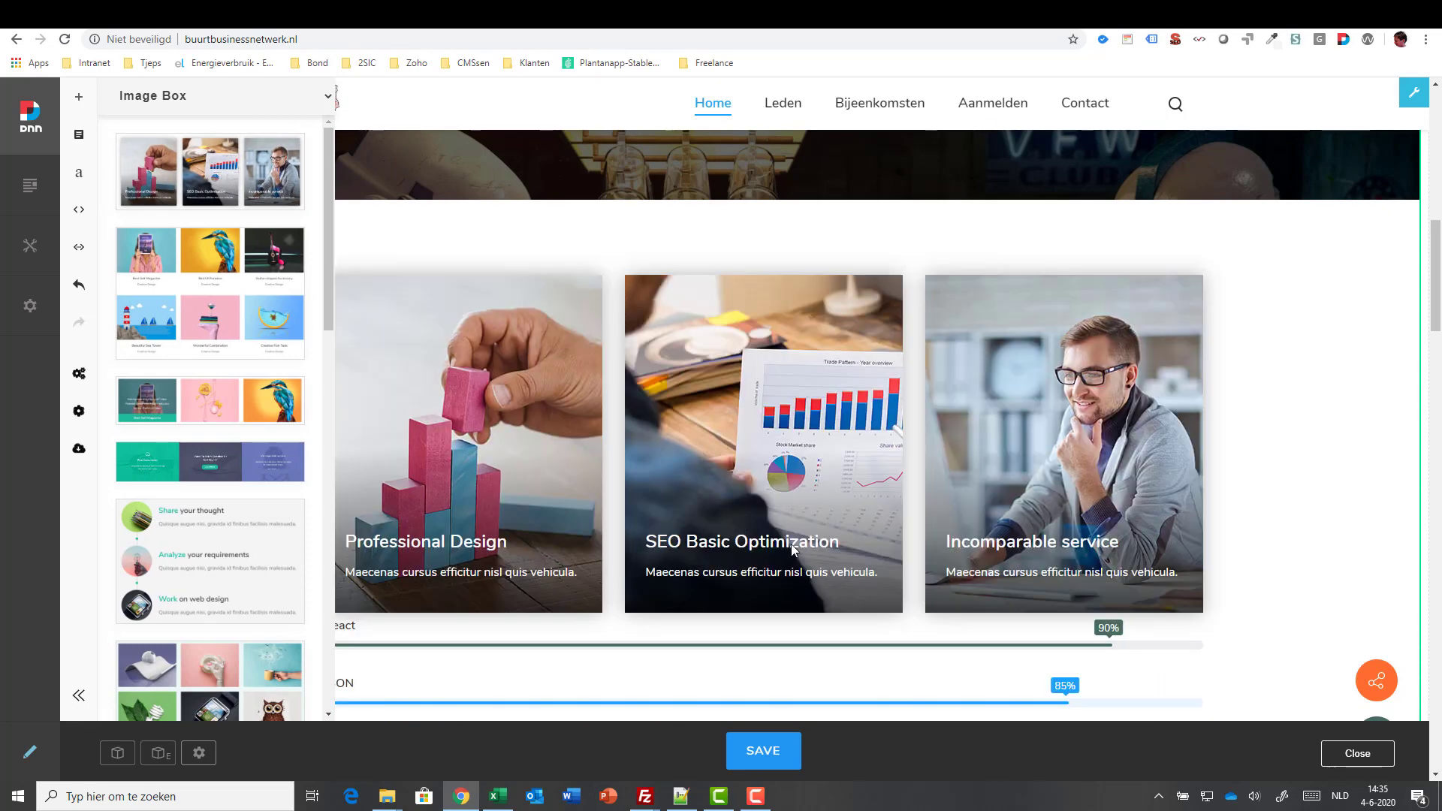
left_click(1320, 491)
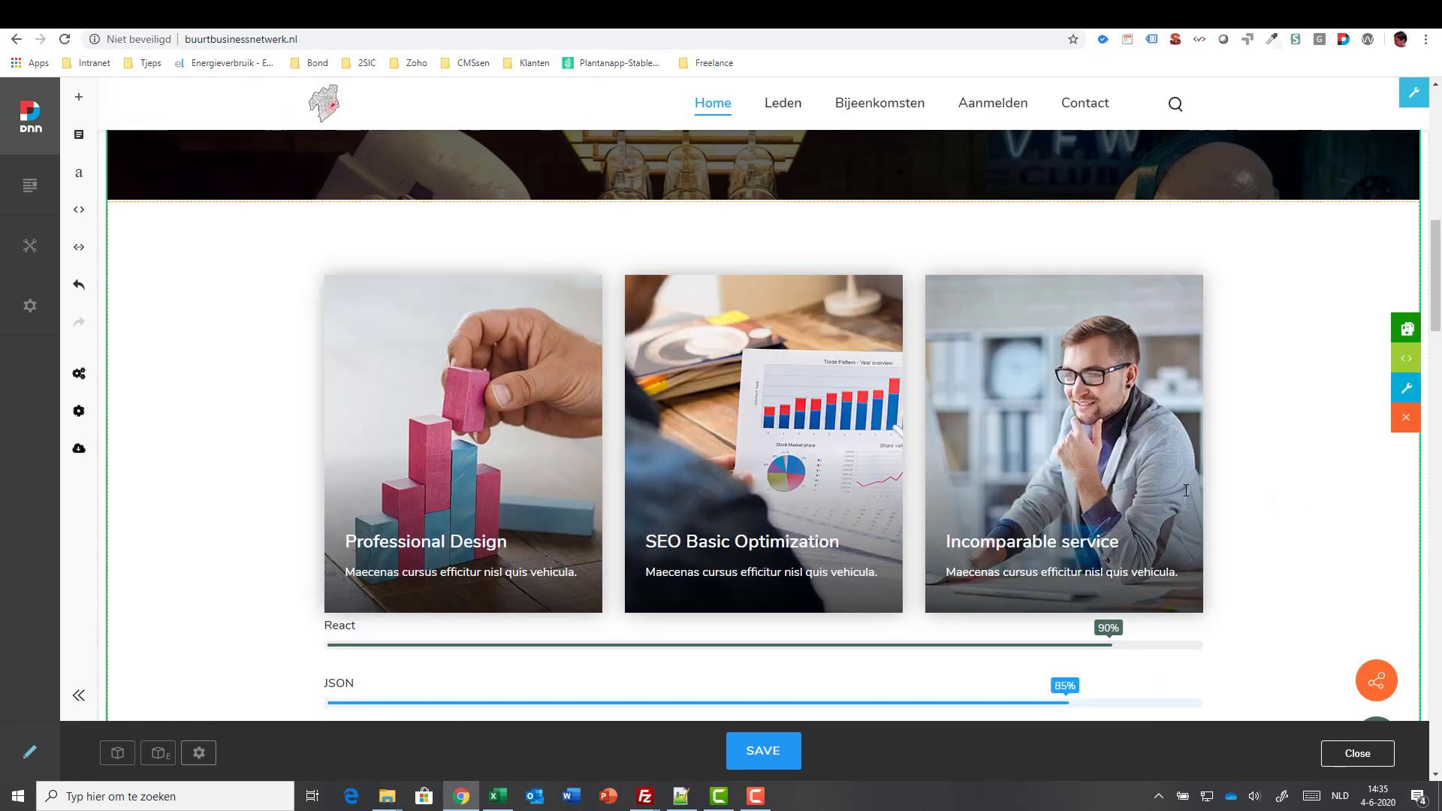
left_click(1186, 444)
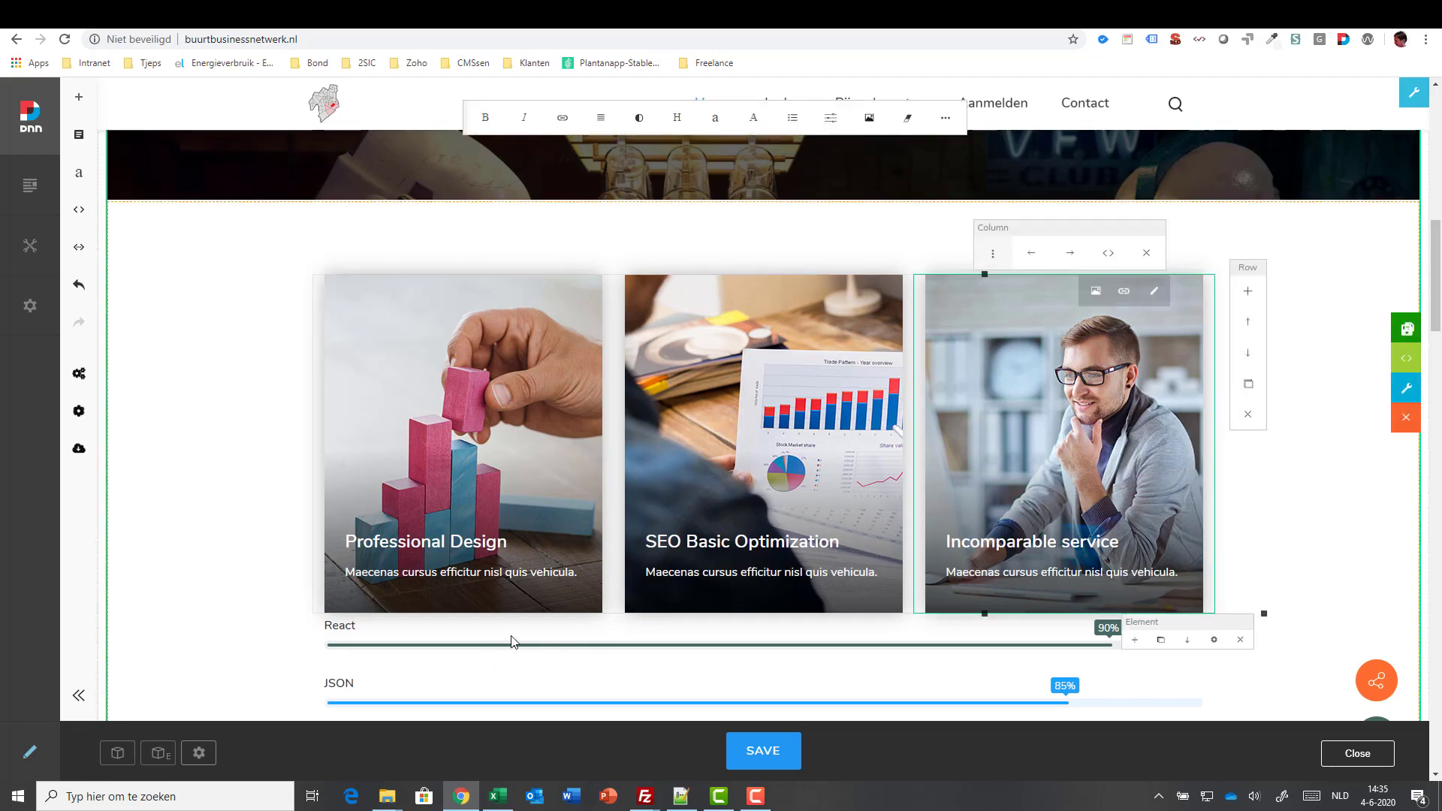
scroll(533, 642, "down", 2)
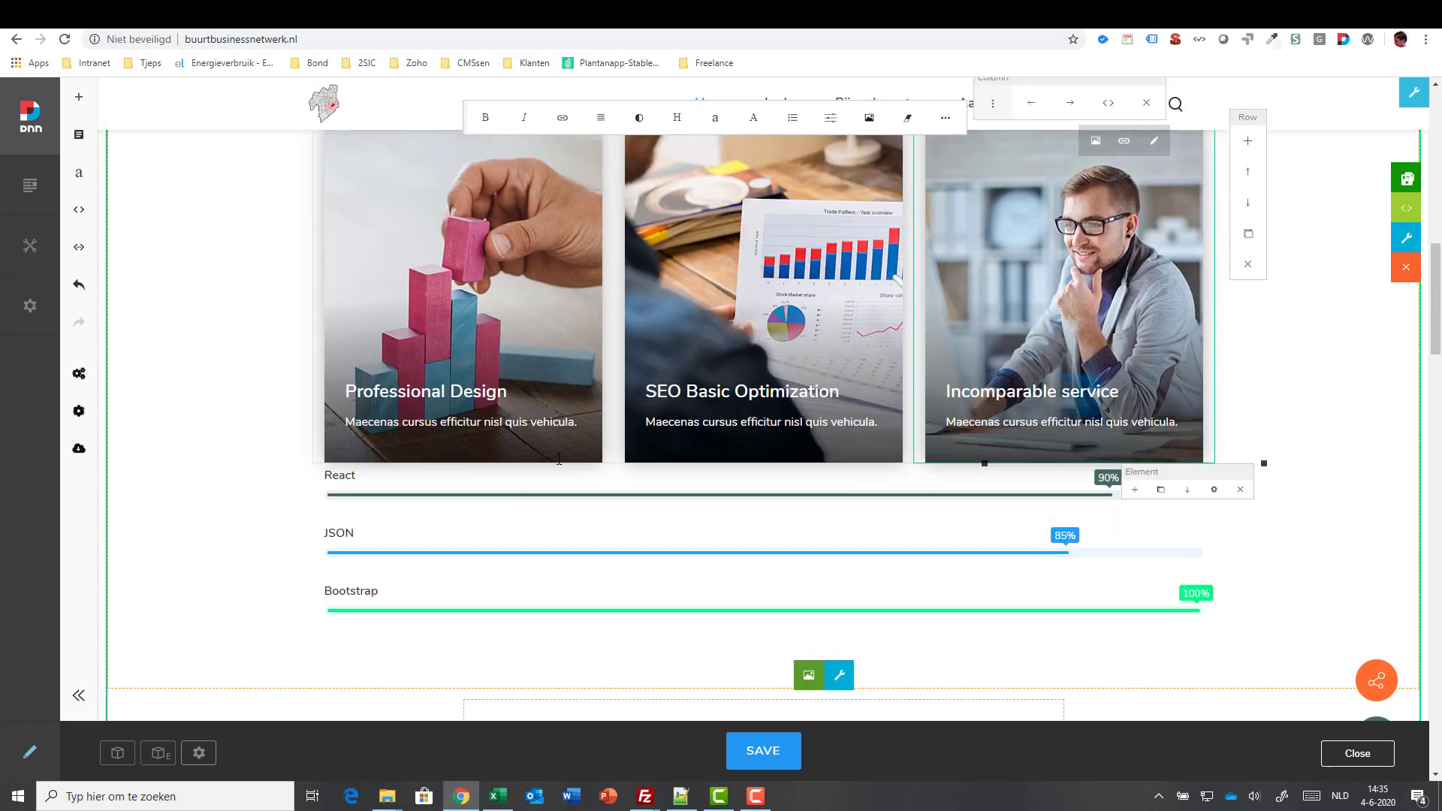
scroll(751, 526, "up", 1)
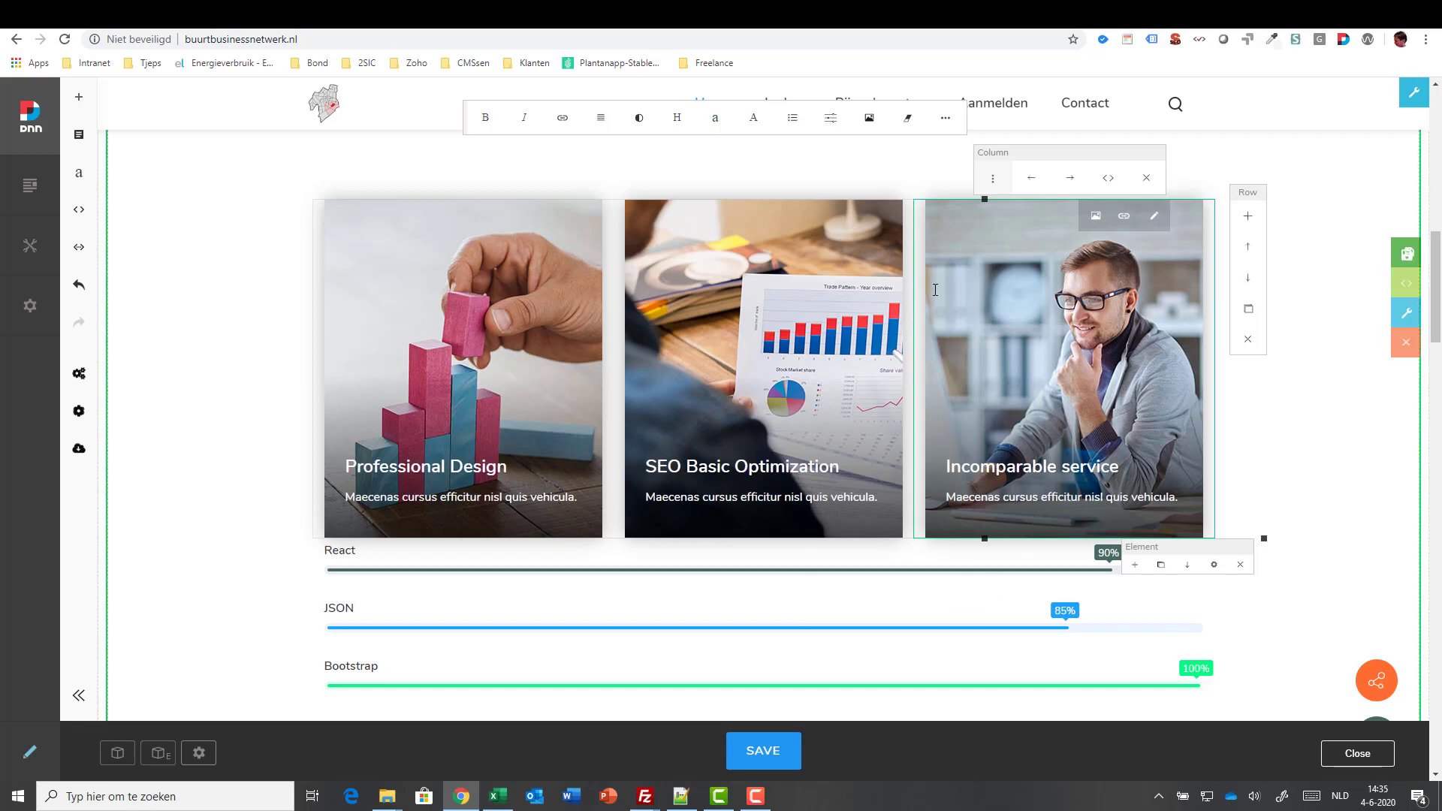
left_click(1250, 281)
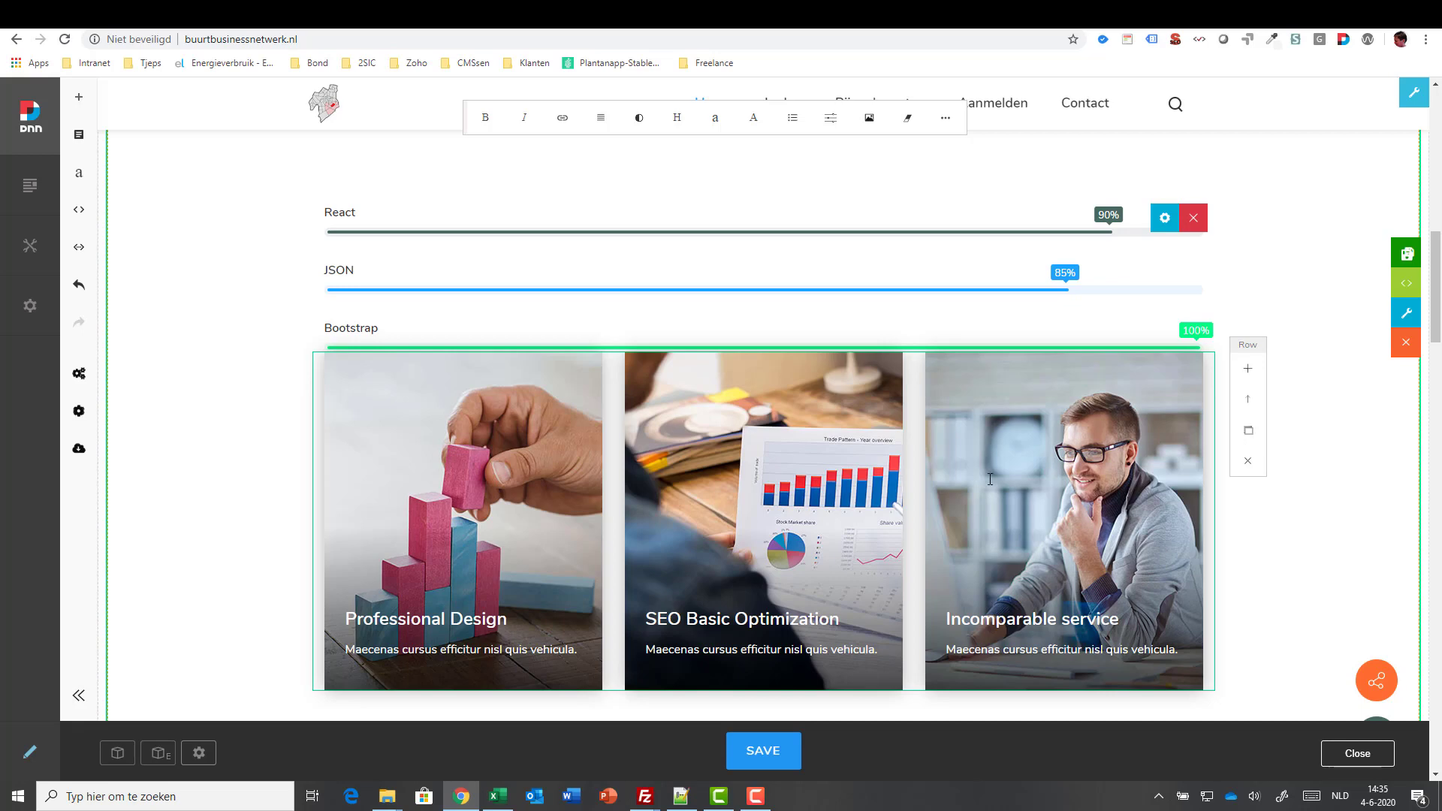
scroll(1246, 583, "down", 1)
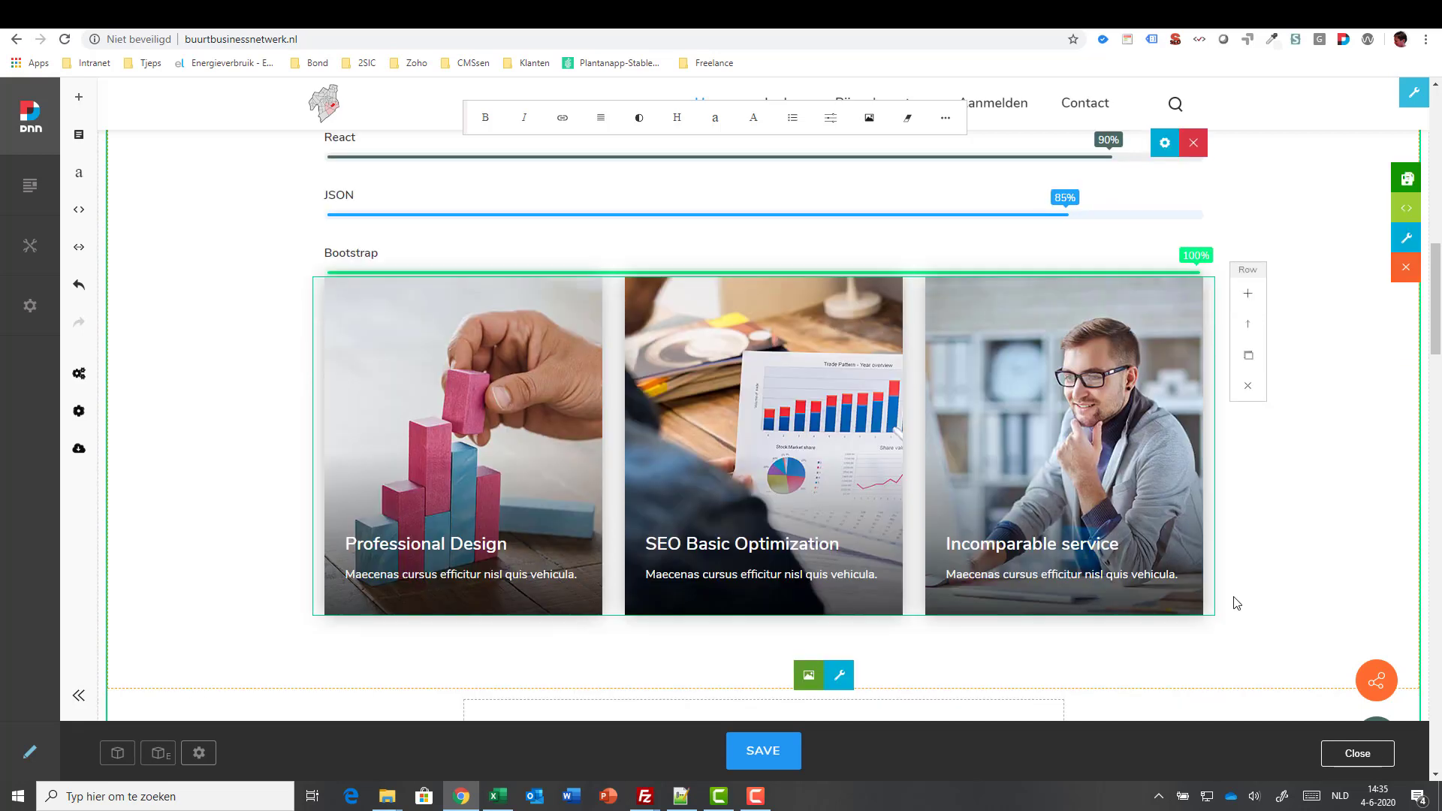
left_click(1207, 586)
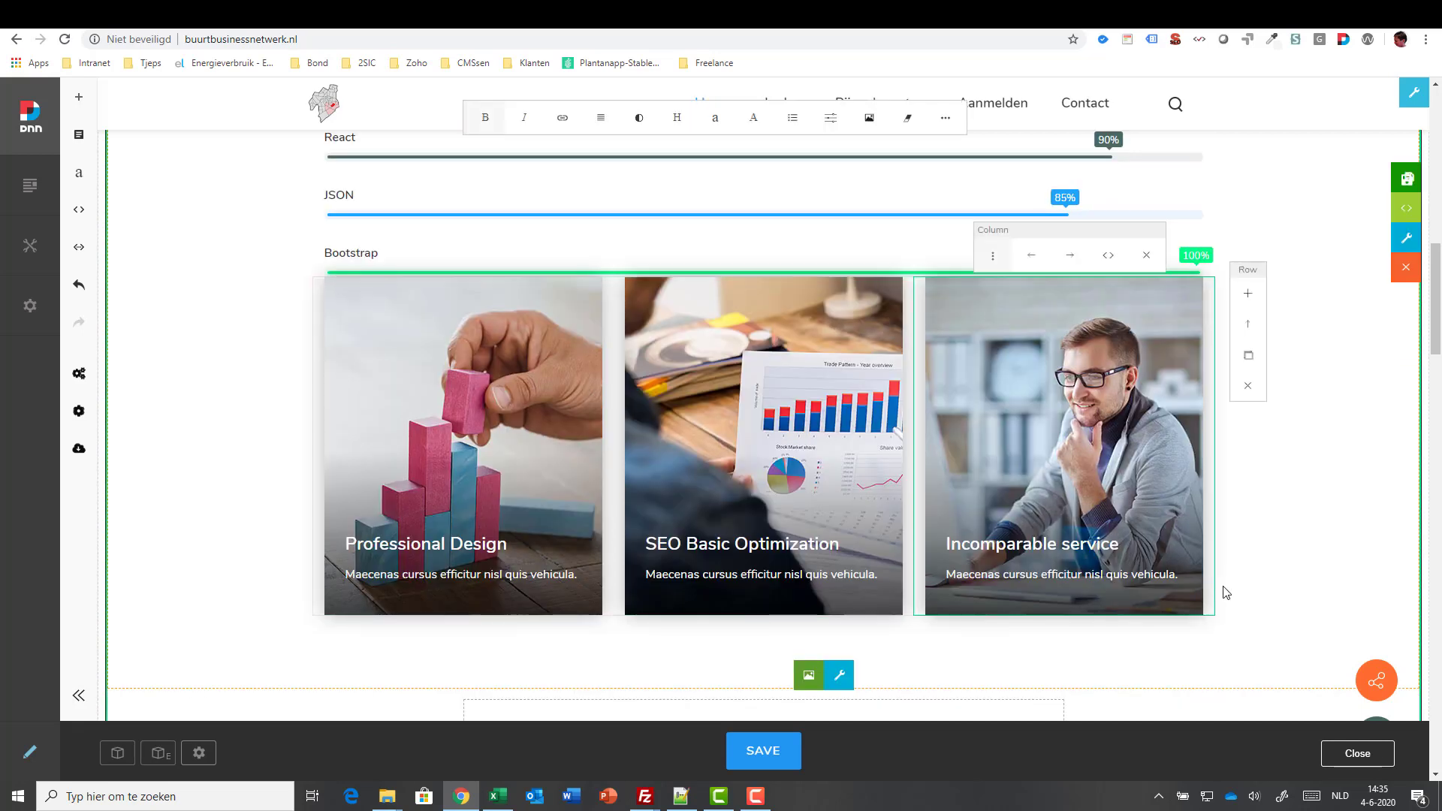
left_click(1210, 628)
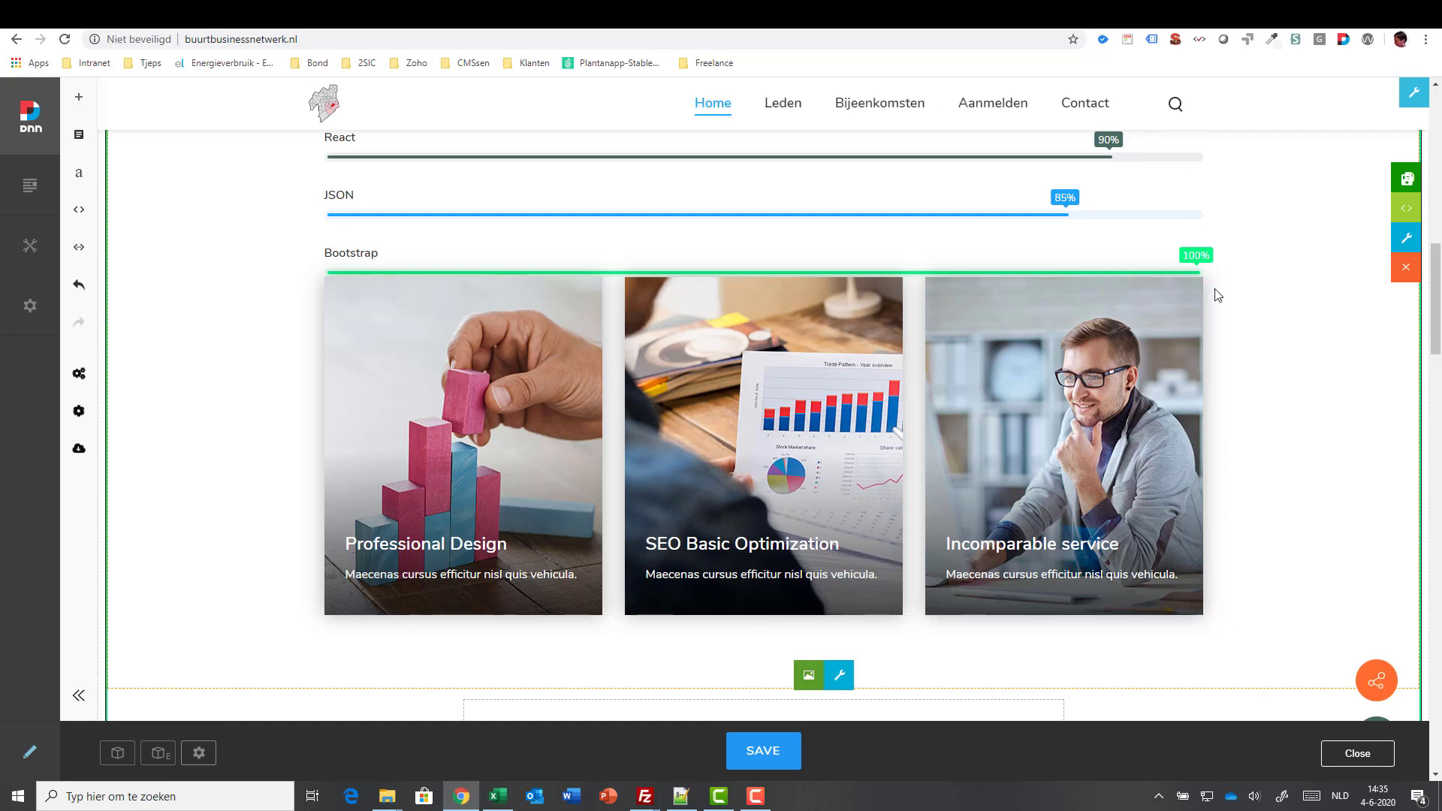
left_click(518, 336)
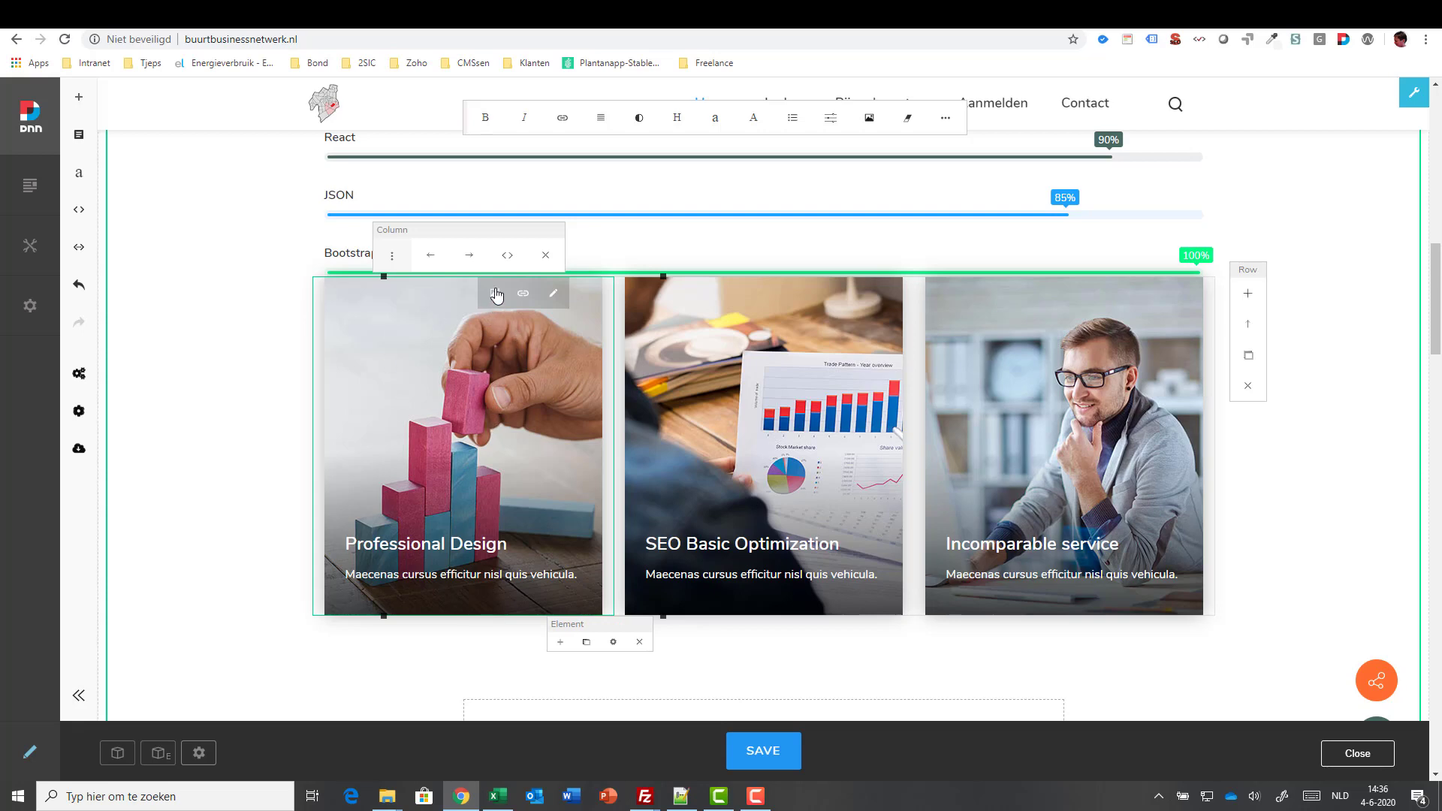
- Duplicate the Professional Design card to create a fourth card in the image-box row
left_click(393, 257)
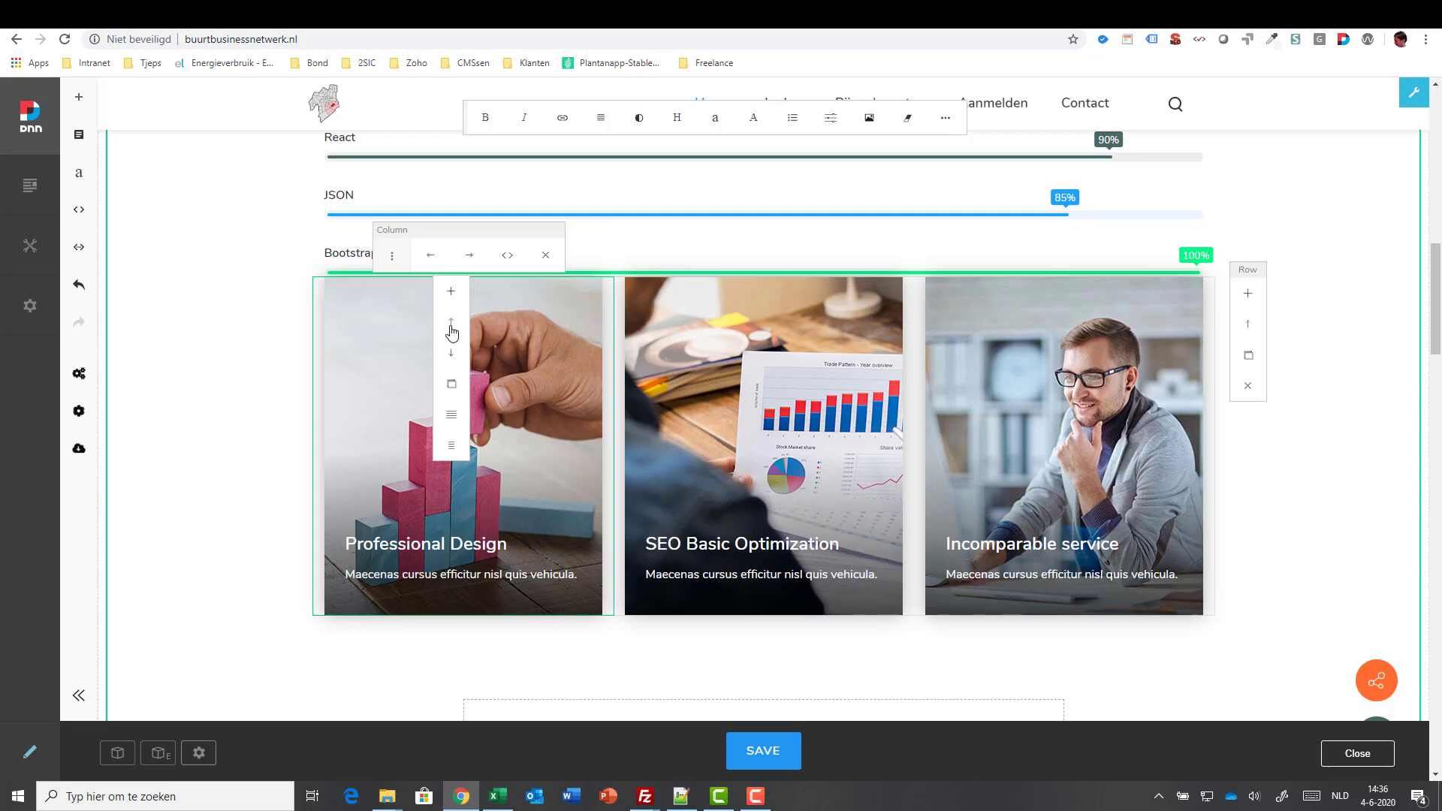
left_click(451, 387)
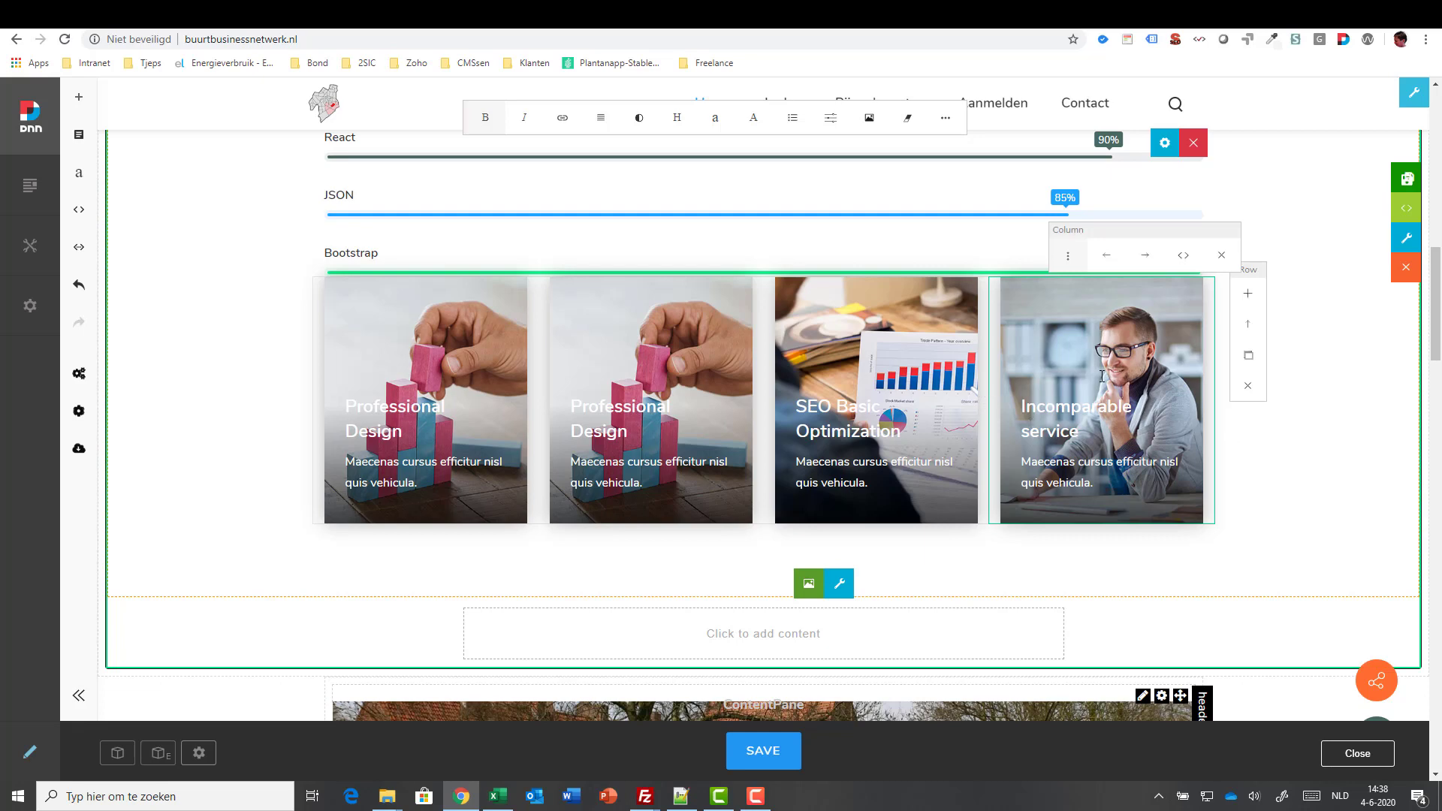
left_click(1276, 277)
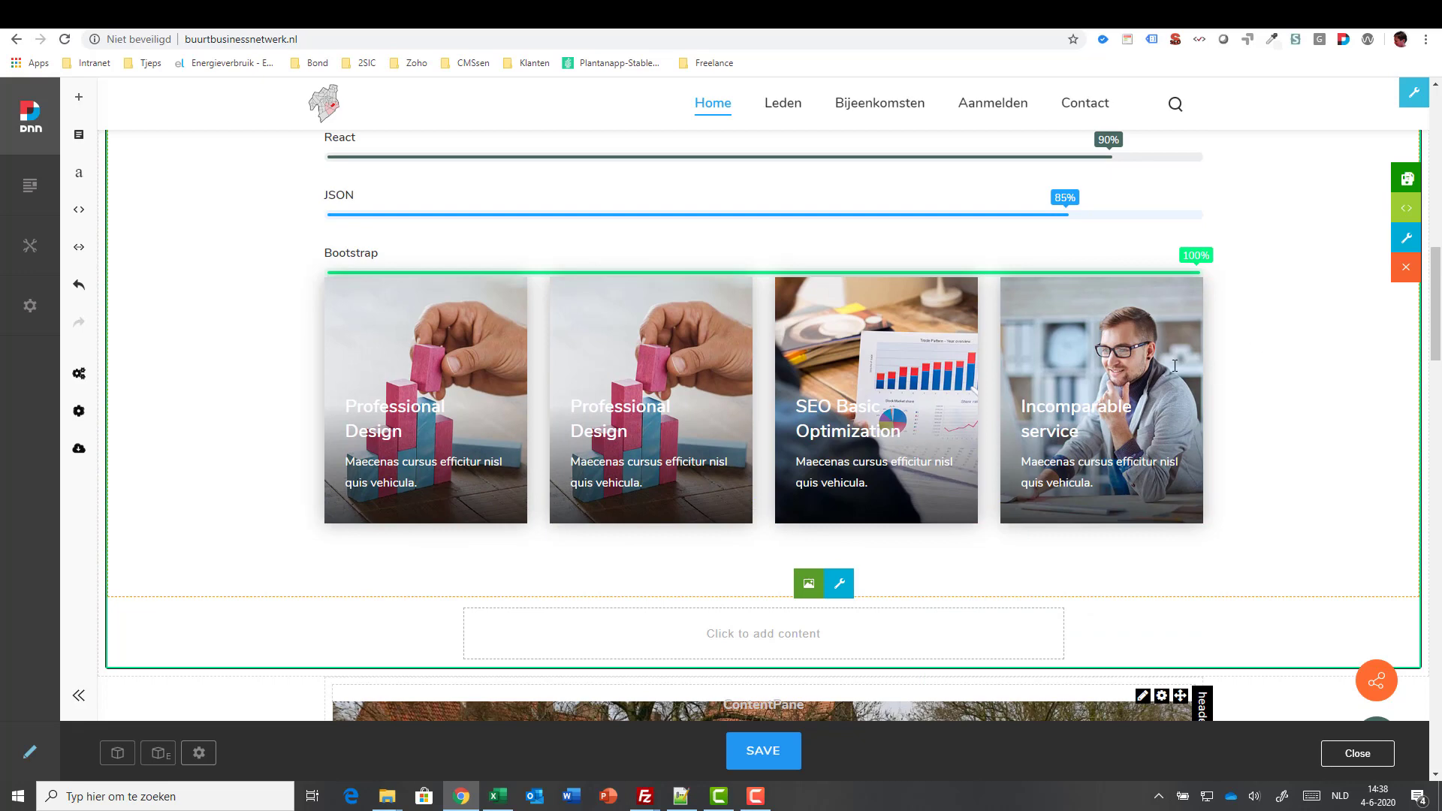
left_click(1175, 366)
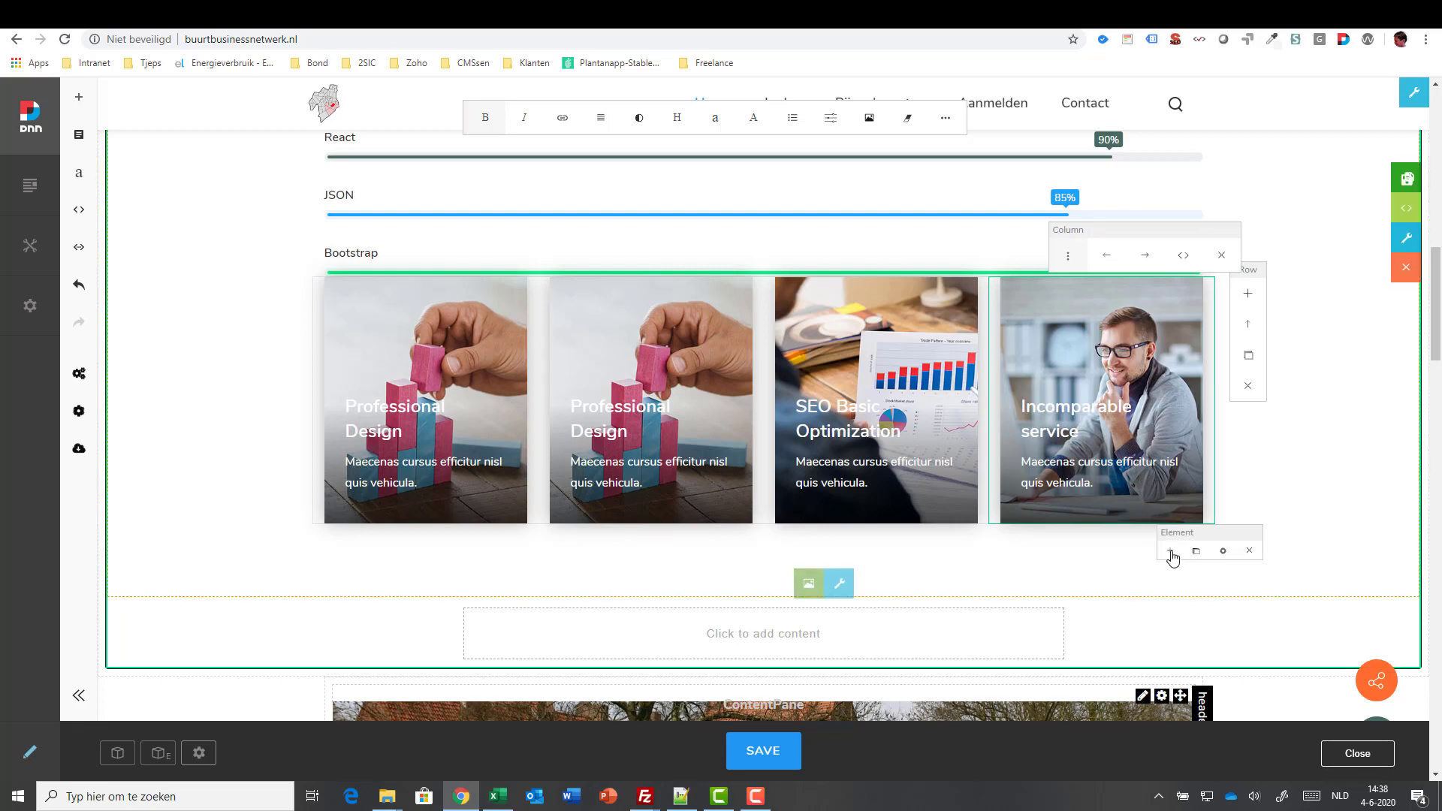
- Insert a Spacer element and move it up above the four image cards
left_click(1251, 296)
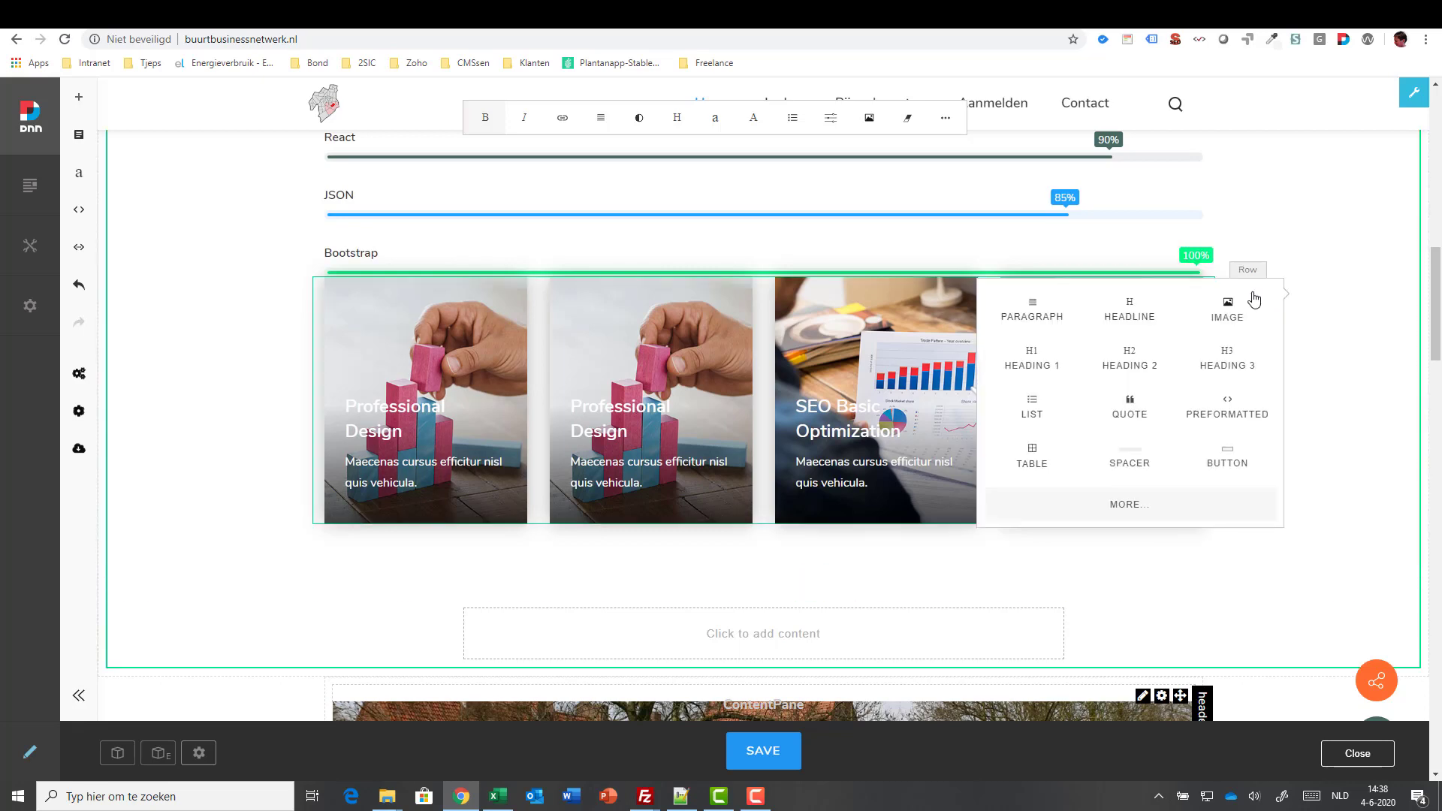
left_click(1131, 460)
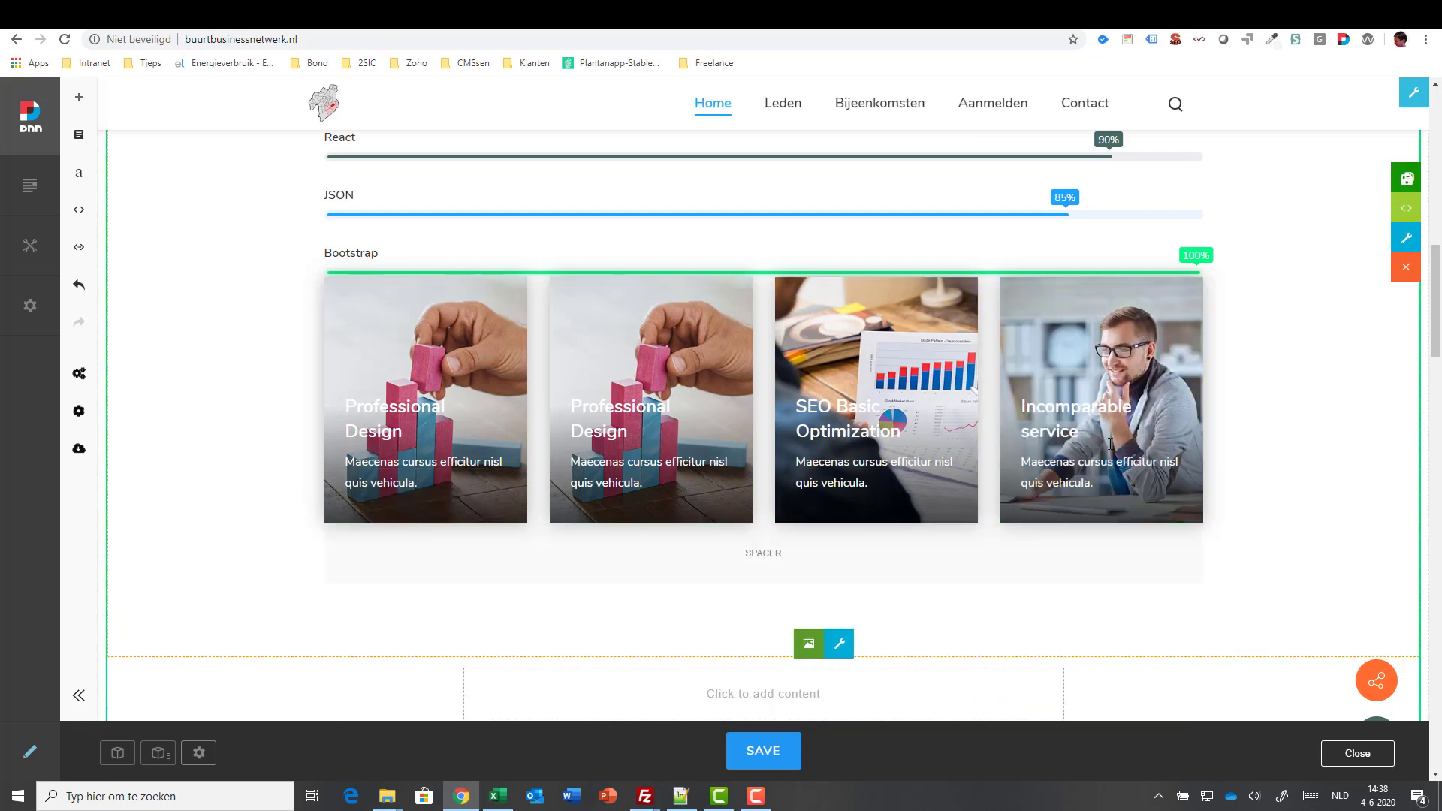
left_click(1015, 564)
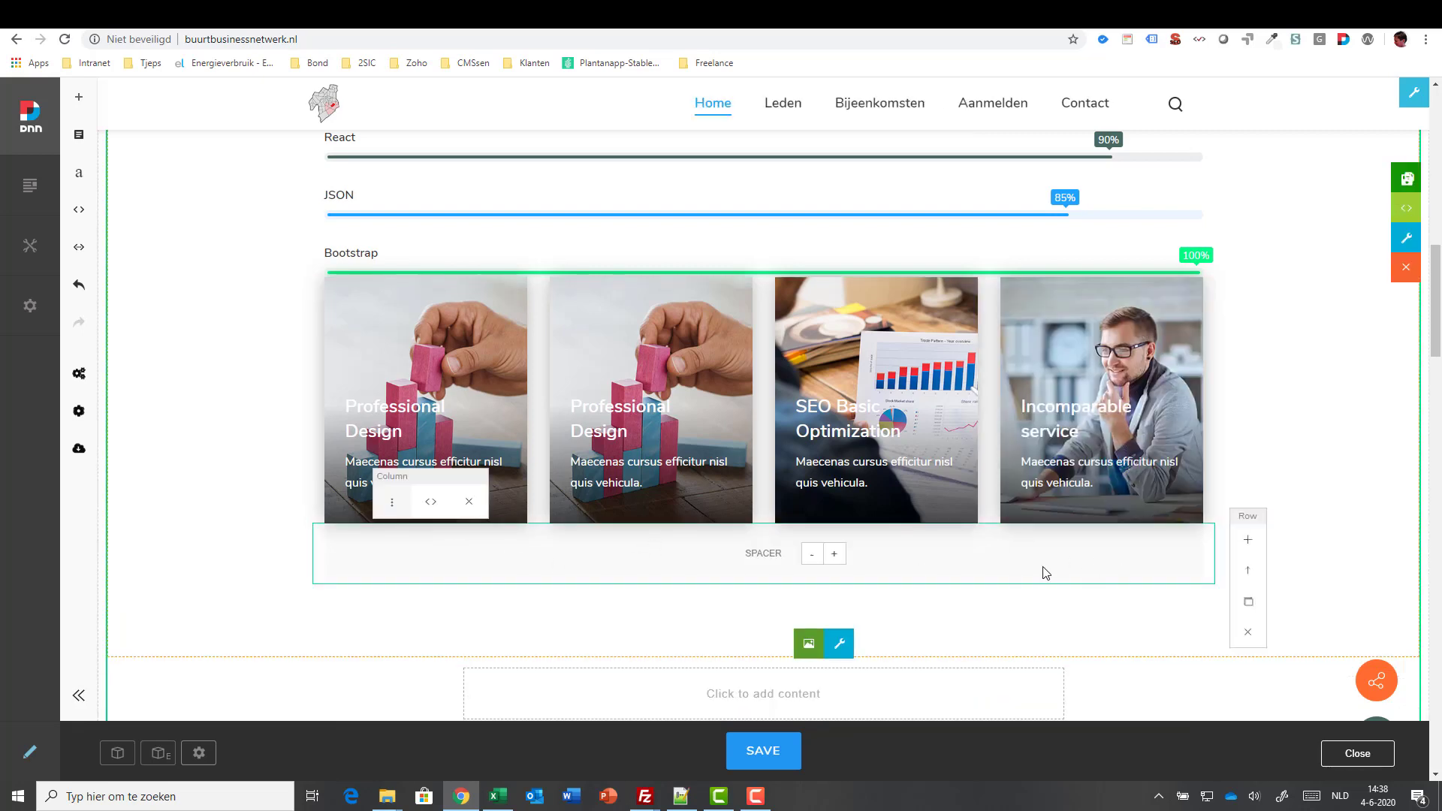
left_click(1248, 573)
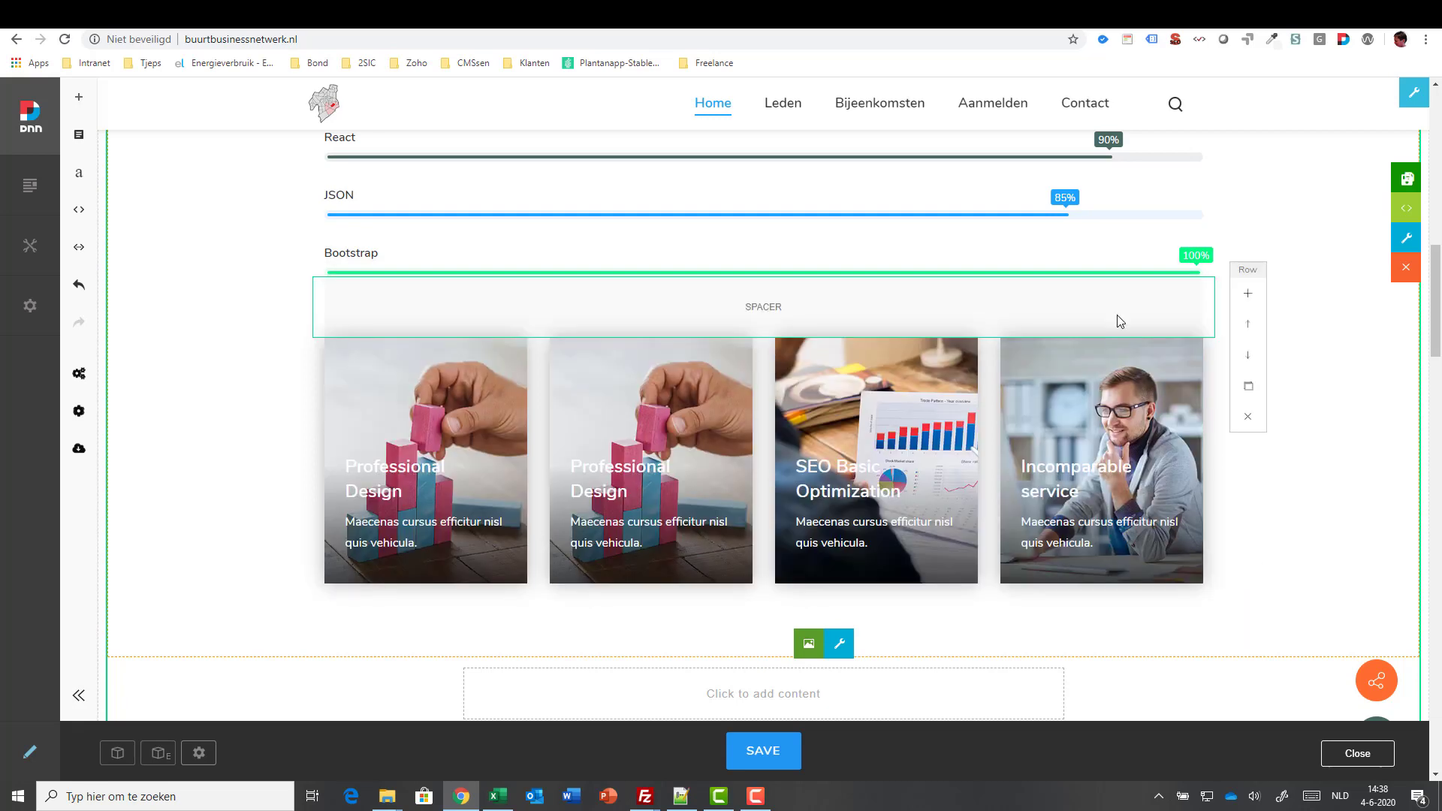
- Fine-tune the spacer's height, shortening it once and then enlarging it twice
mouse_move(544, 315)
left_click(819, 308)
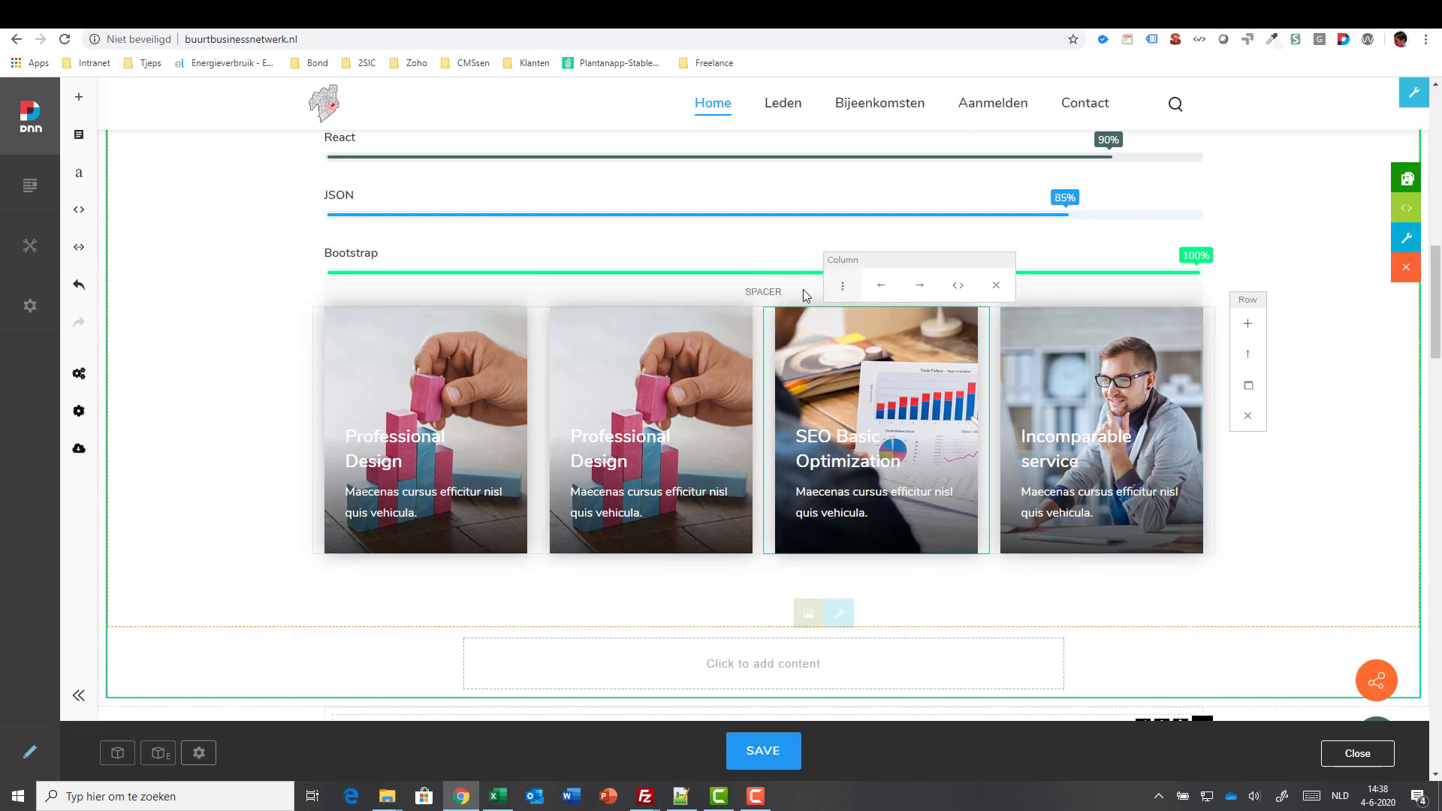
left_click(834, 296)
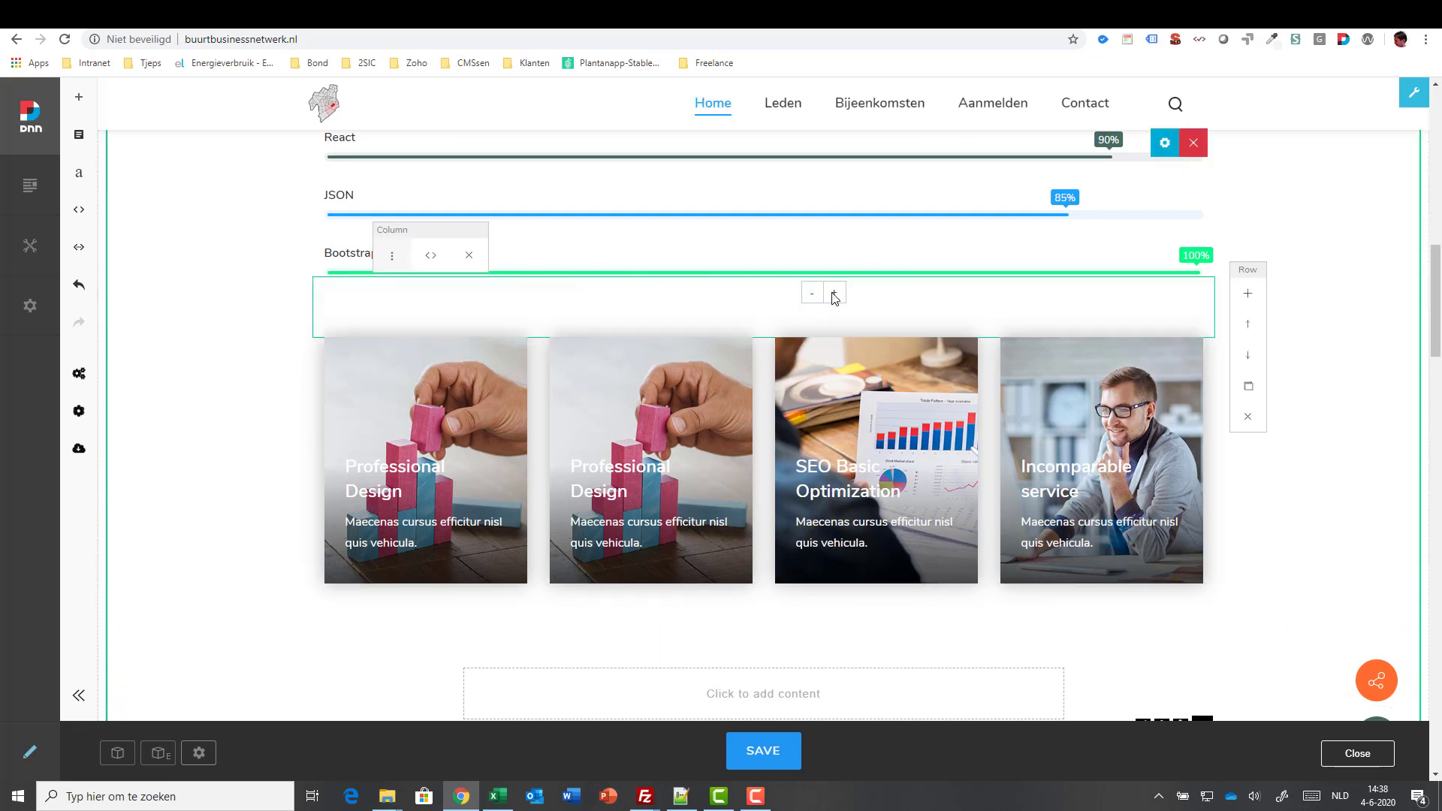
left_click(835, 298)
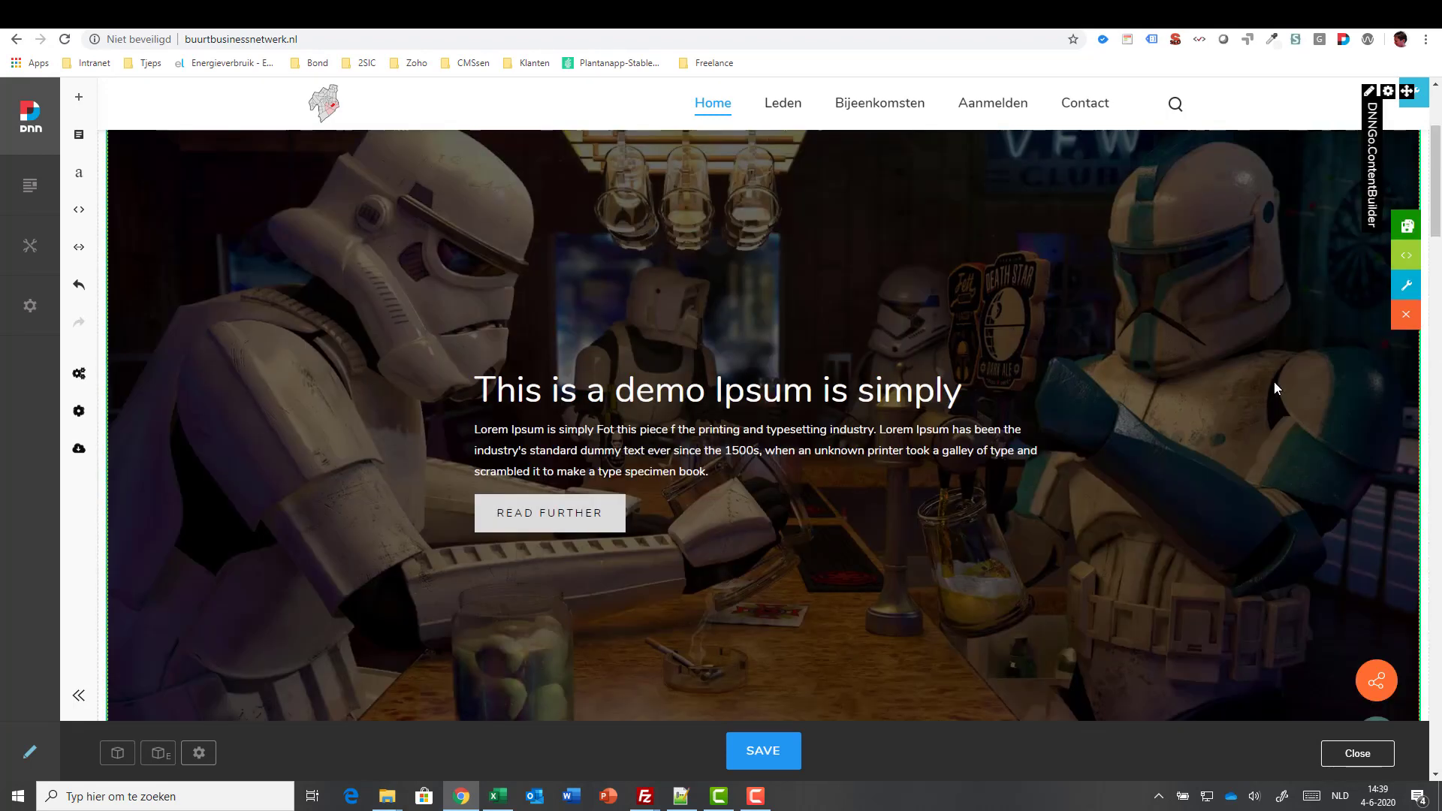
left_click(1408, 258)
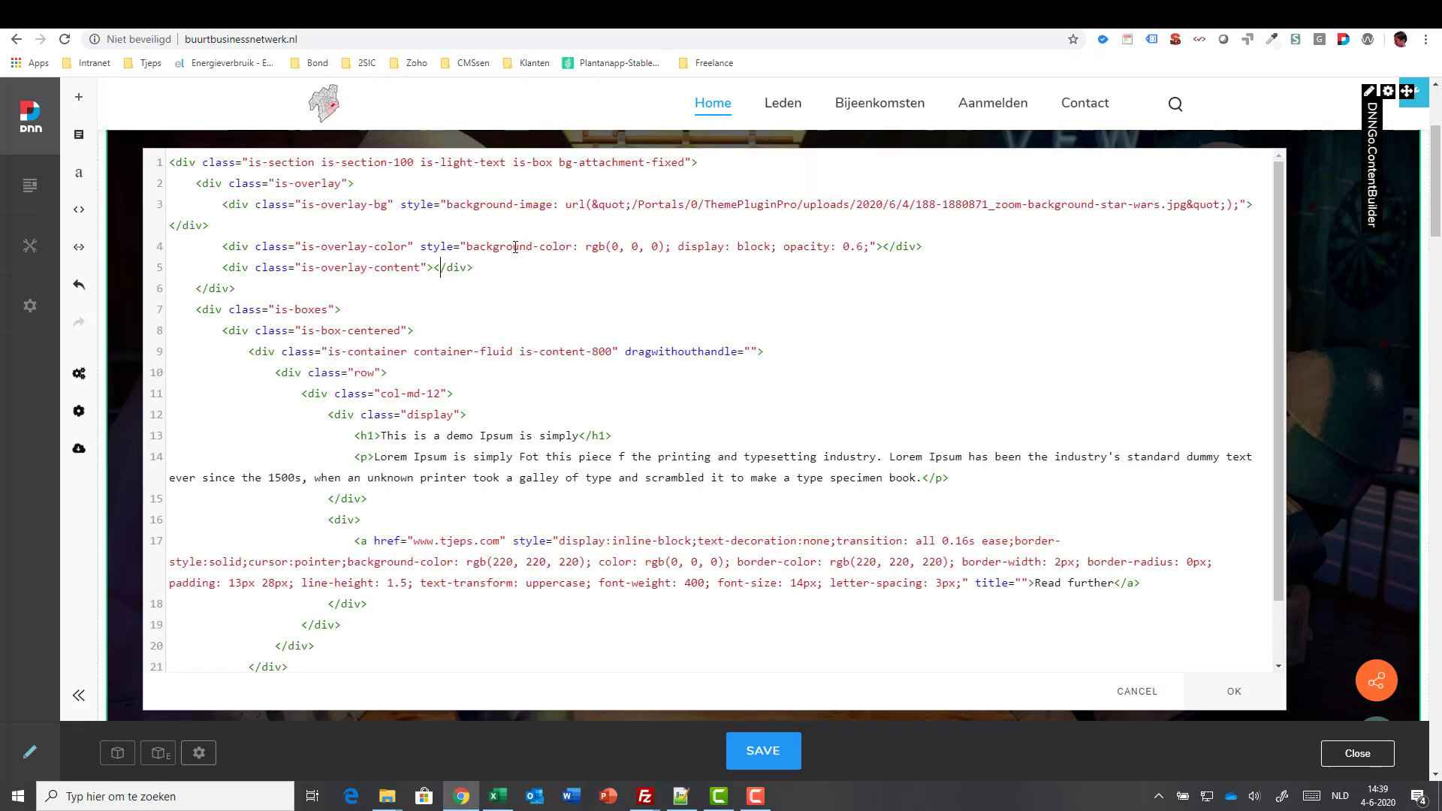
left_click_drag(420, 246, 677, 249)
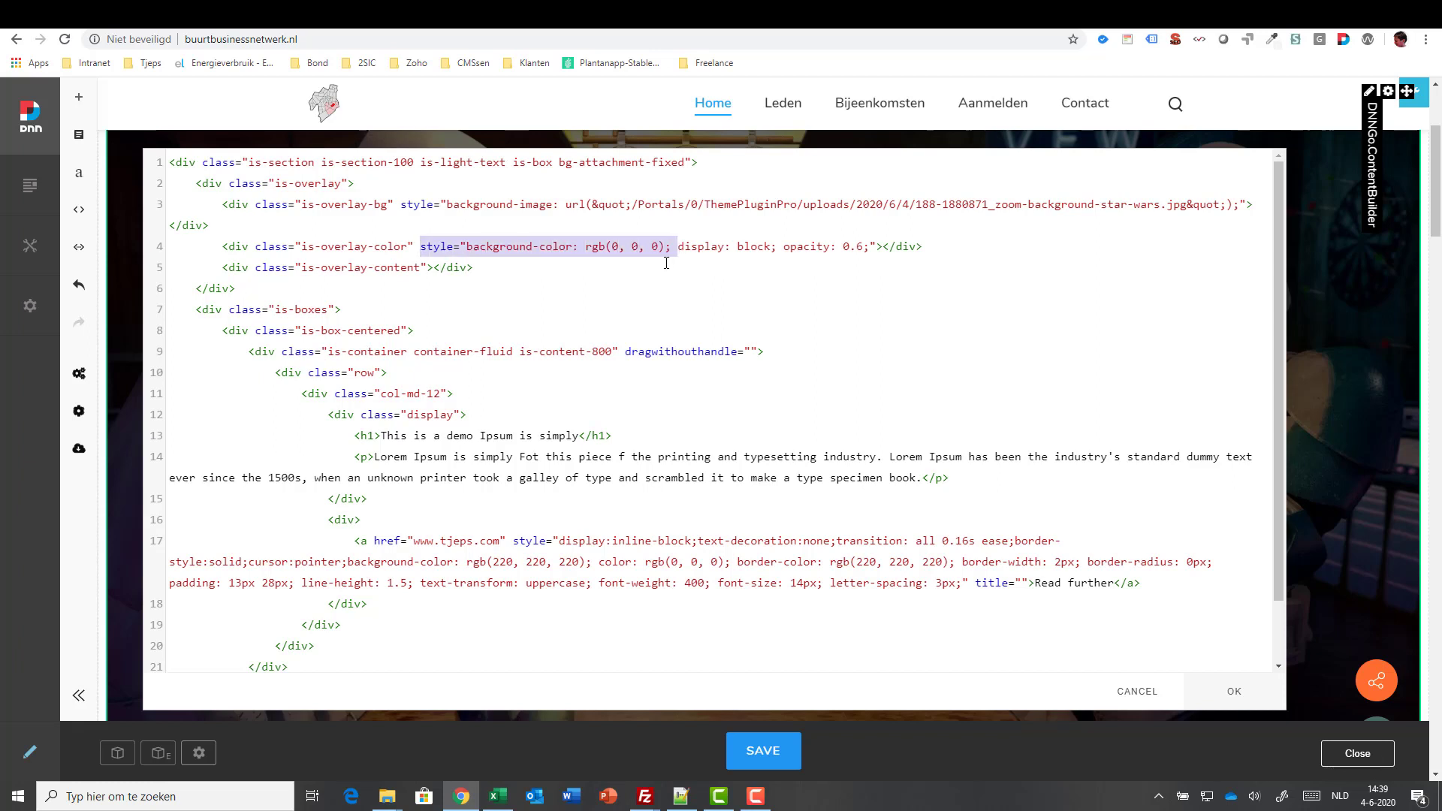
left_click(666, 261)
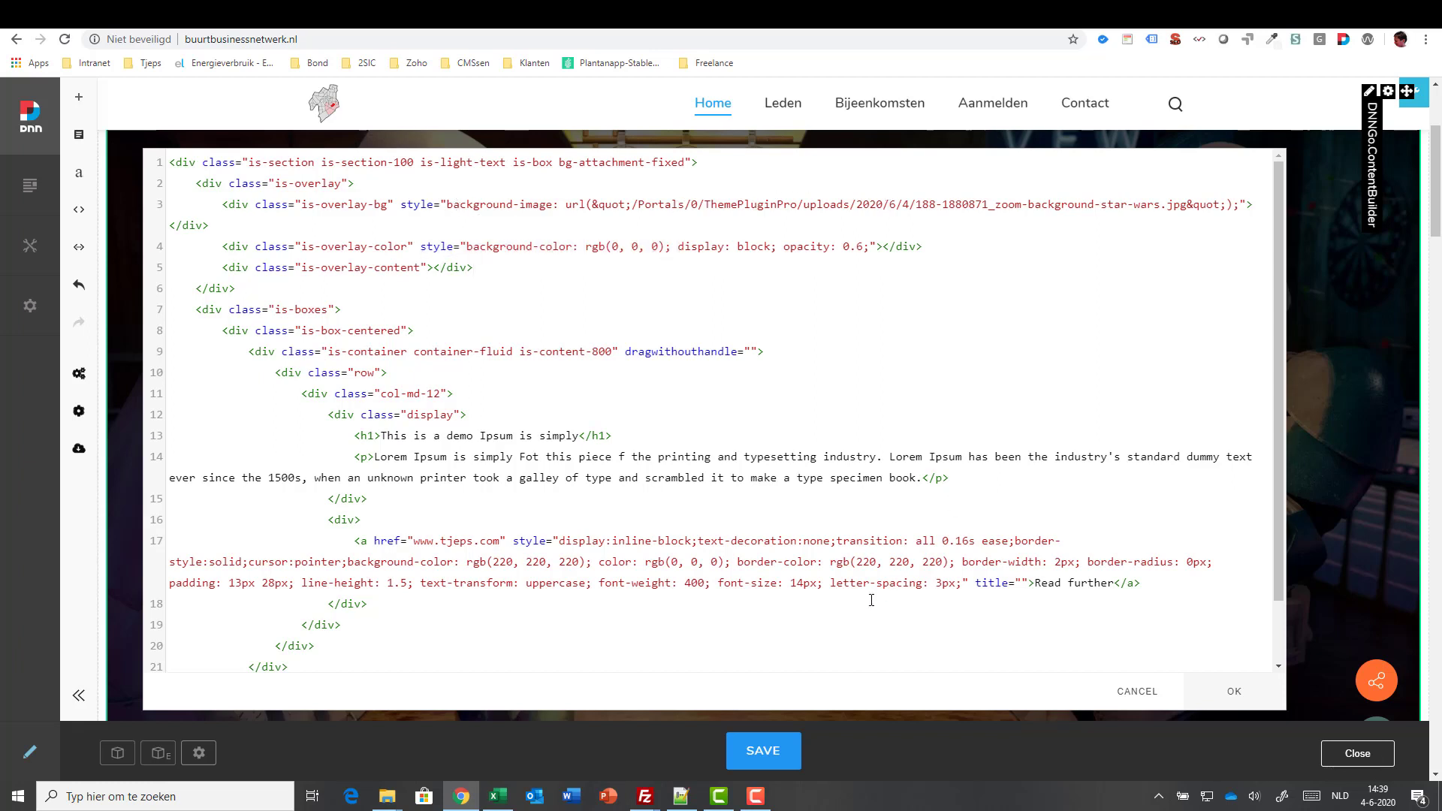
left_click(1132, 690)
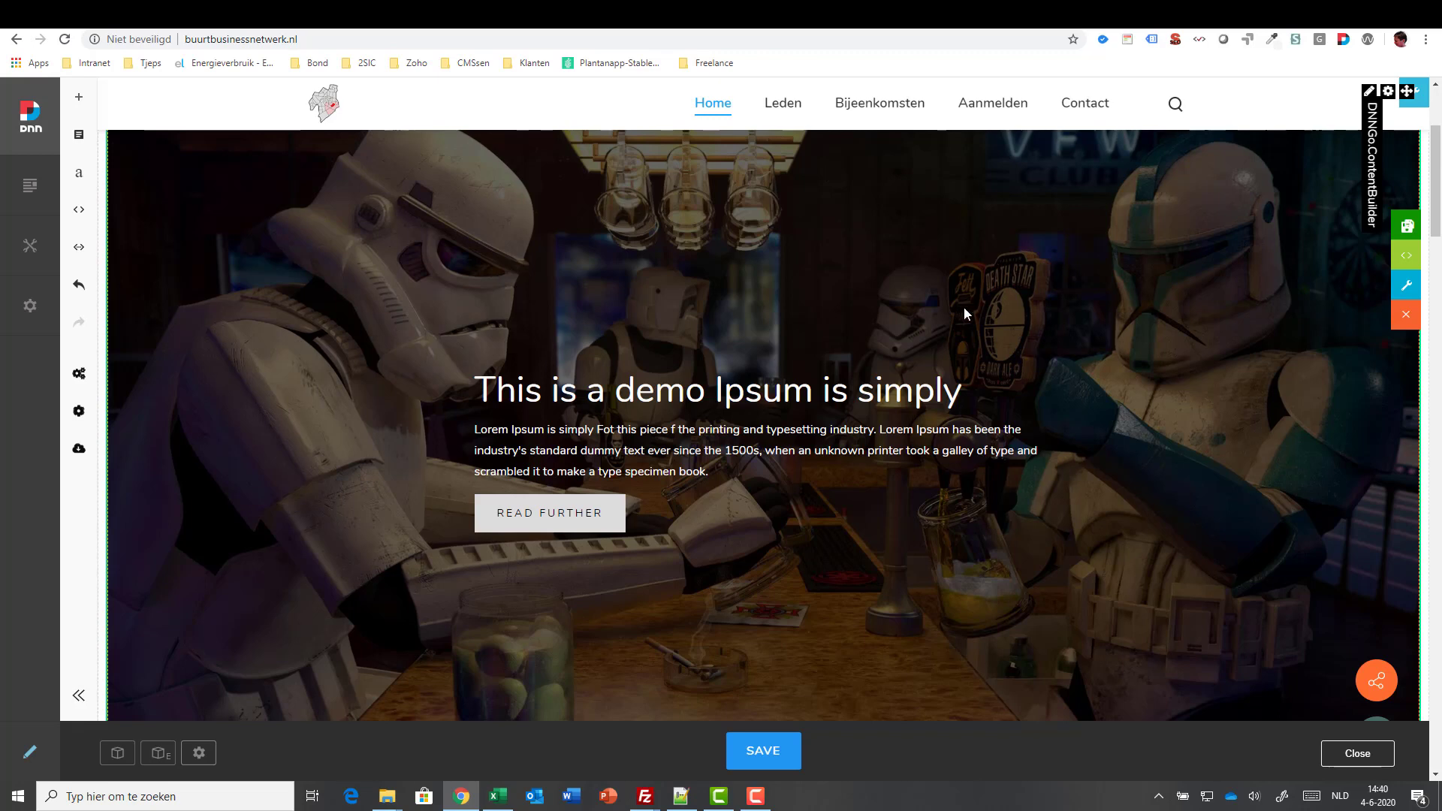
- Set the hero section's height to 60% in Section Settings
left_click(1409, 289)
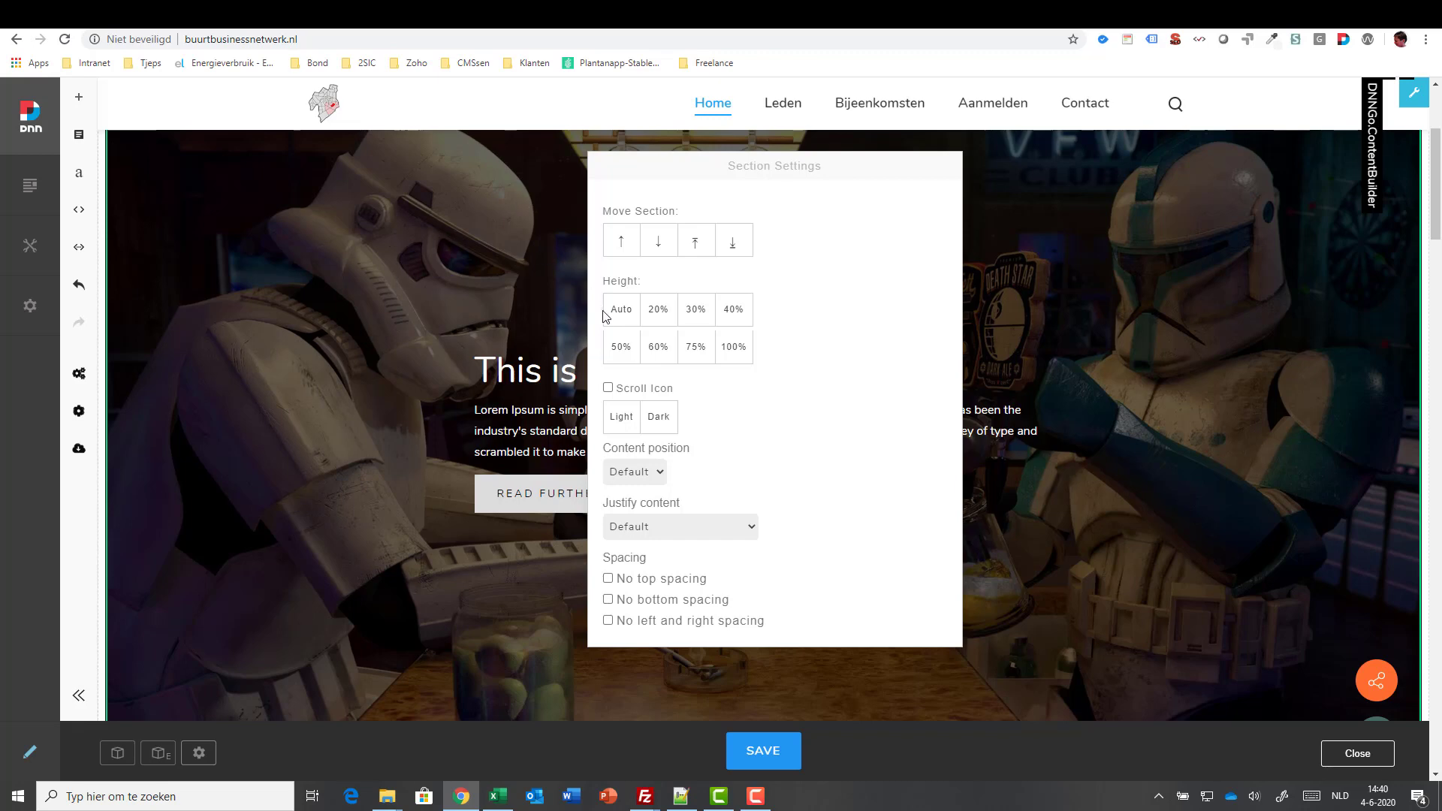
left_click(656, 350)
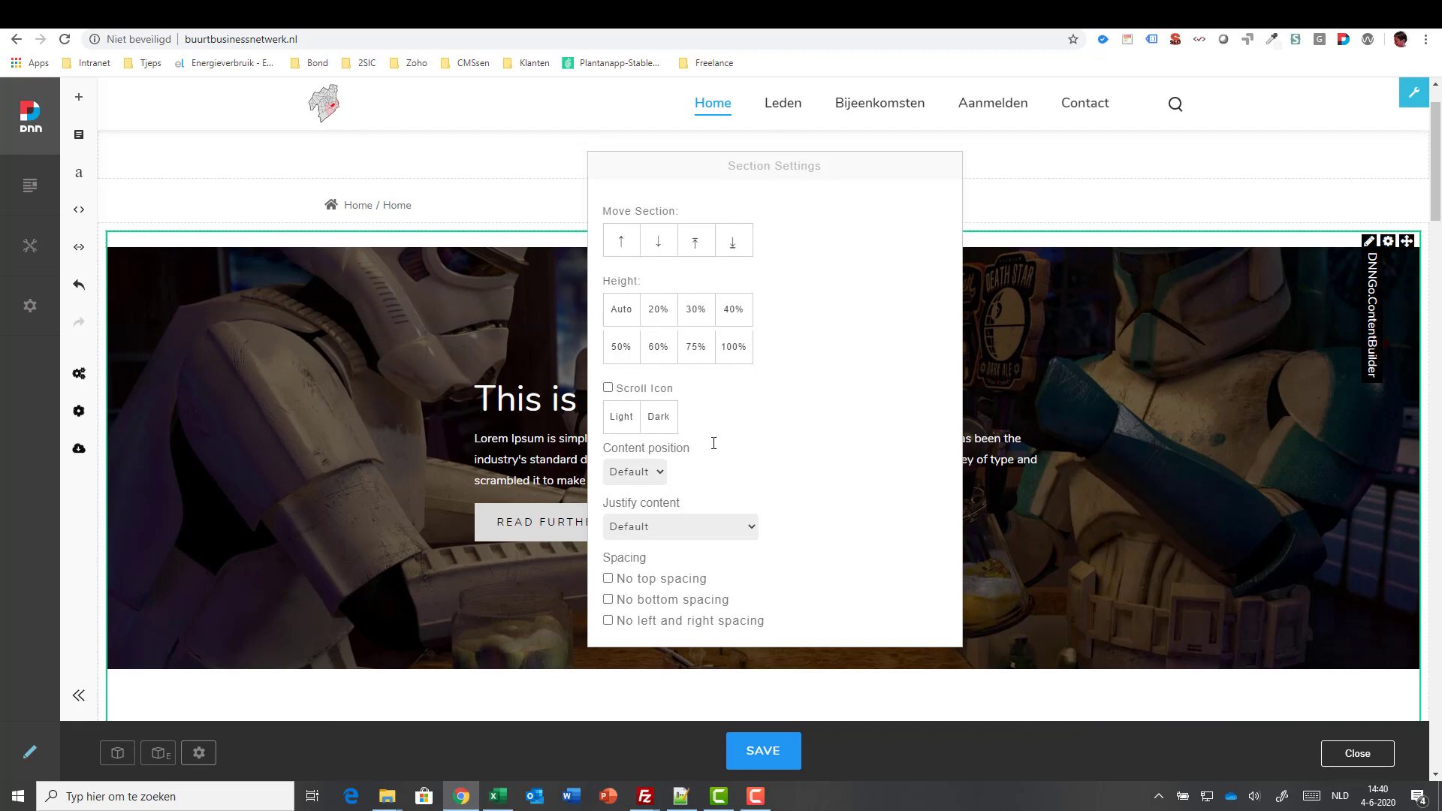
left_click(1114, 462)
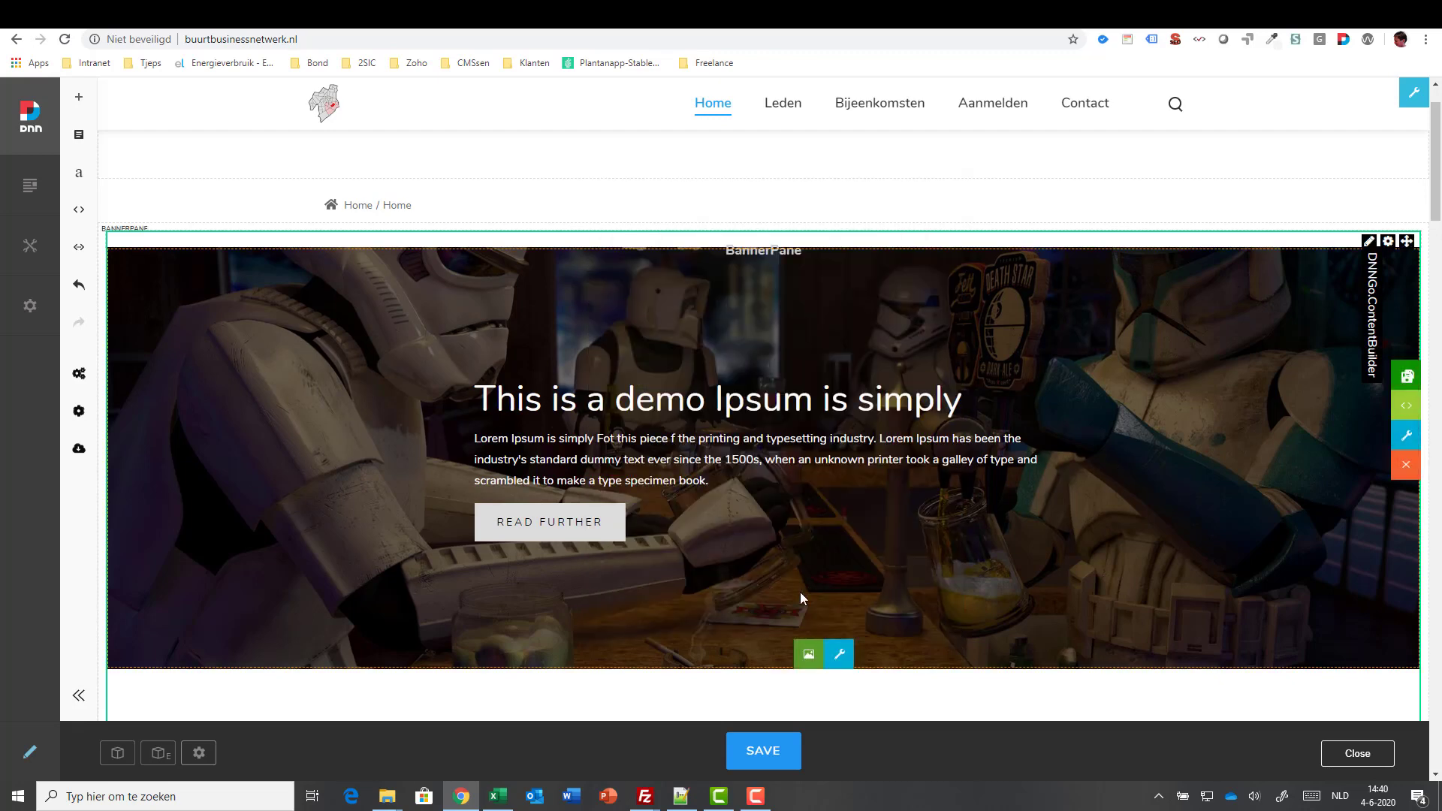
- Lower the banner's background image two steps via Vertical Position in Box Settings > IMAGE
left_click(840, 654)
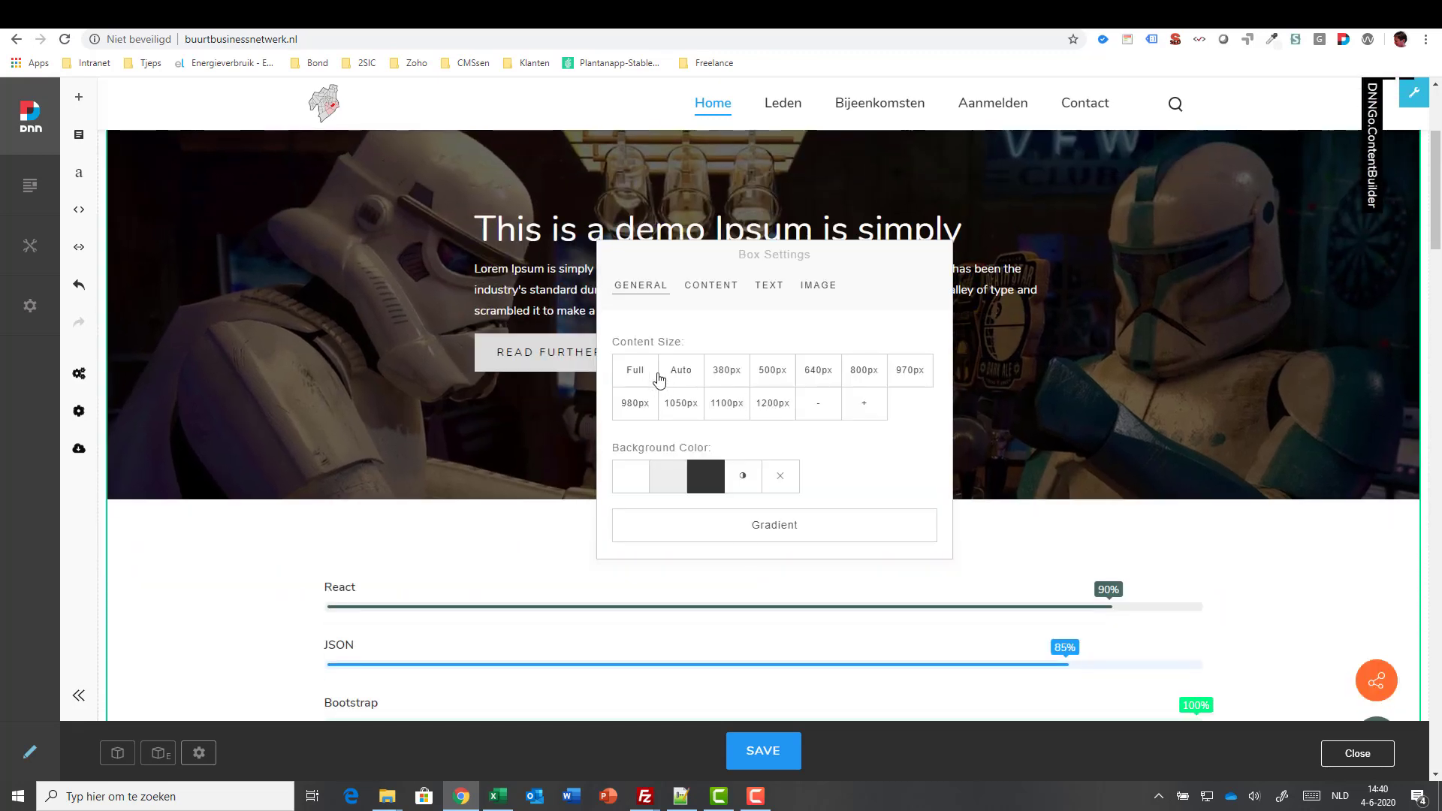
left_click(818, 286)
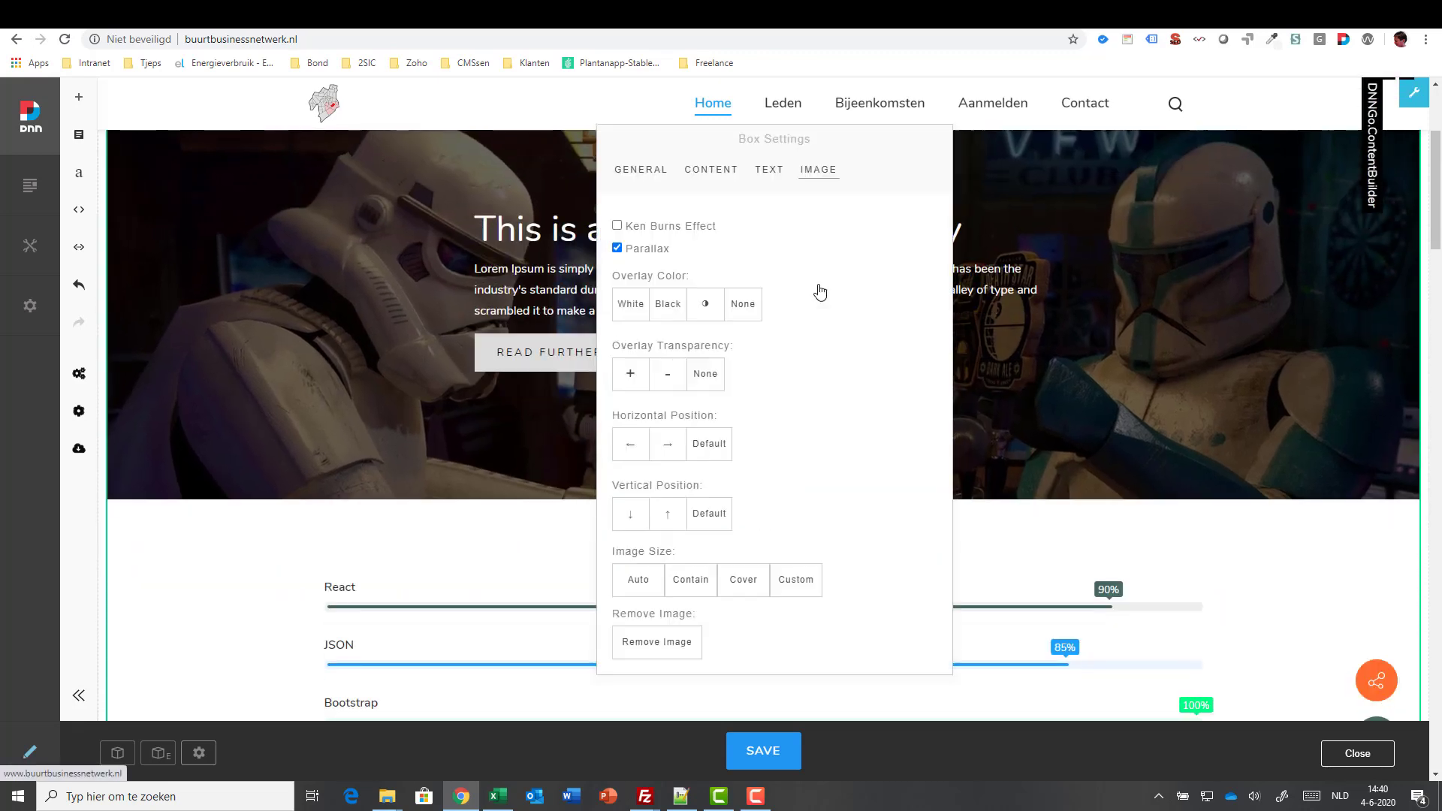
left_click(631, 515)
left_click(631, 515)
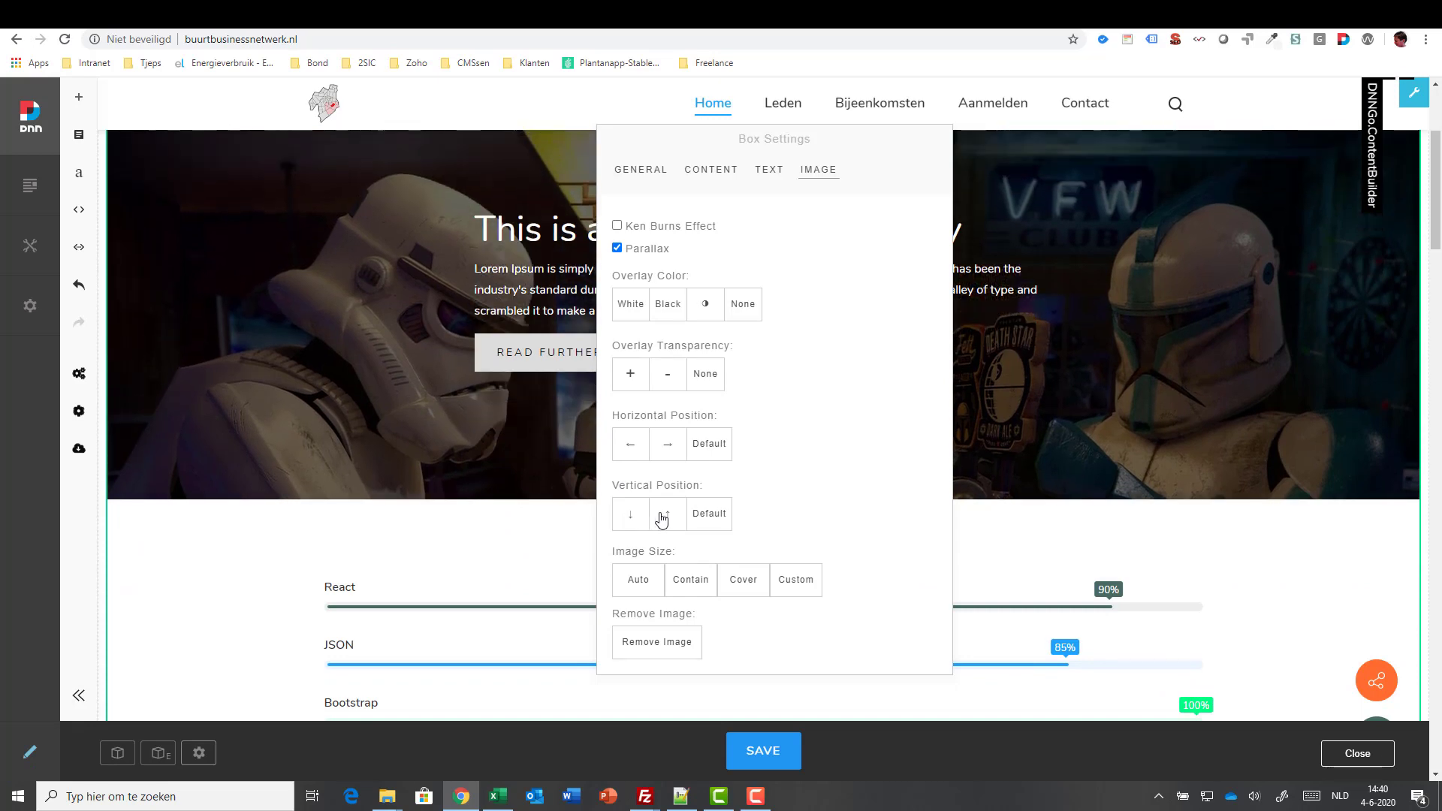
left_click(1137, 535)
scroll(1115, 302, "up", 1)
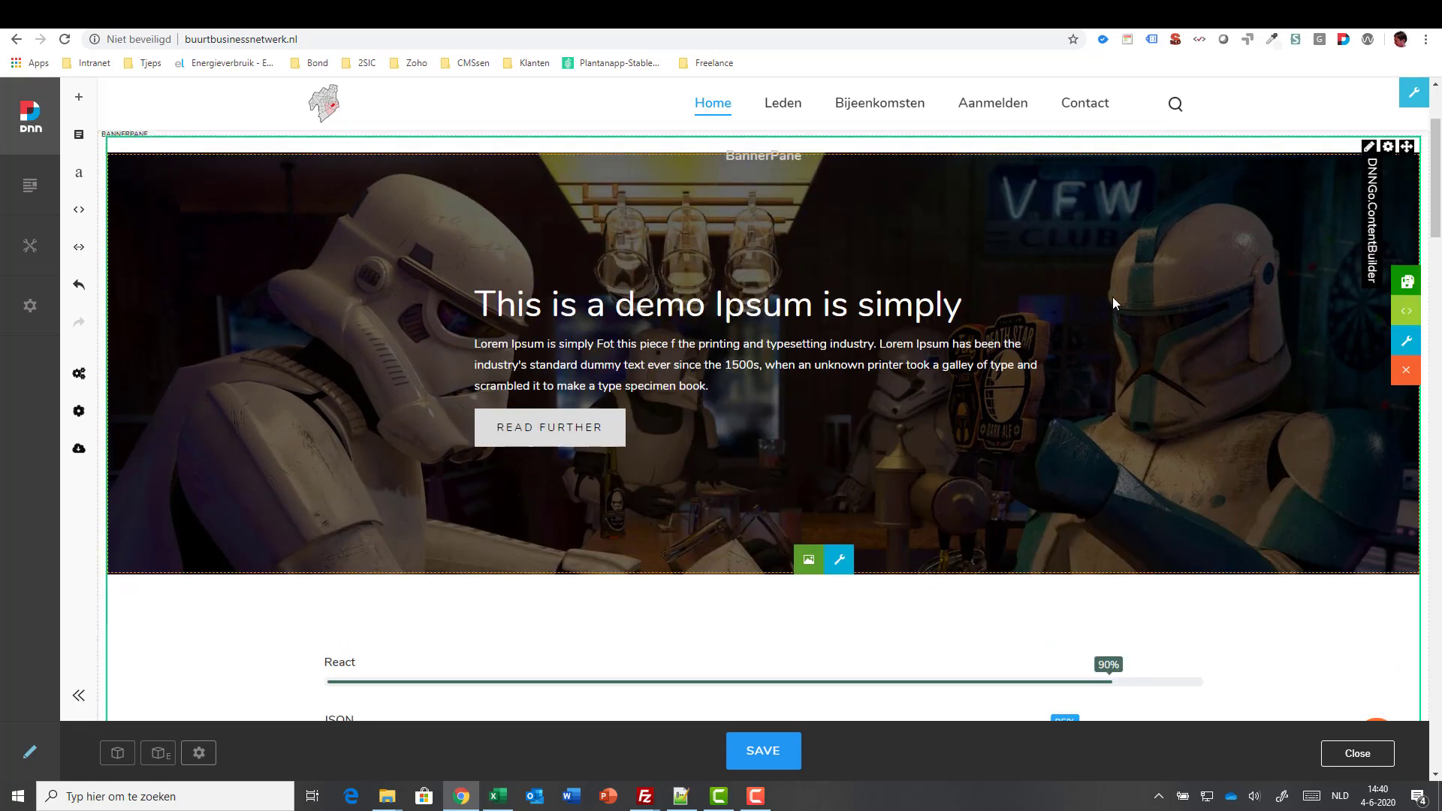
scroll(1114, 299, "up", 2)
scroll(1113, 299, "down", 3)
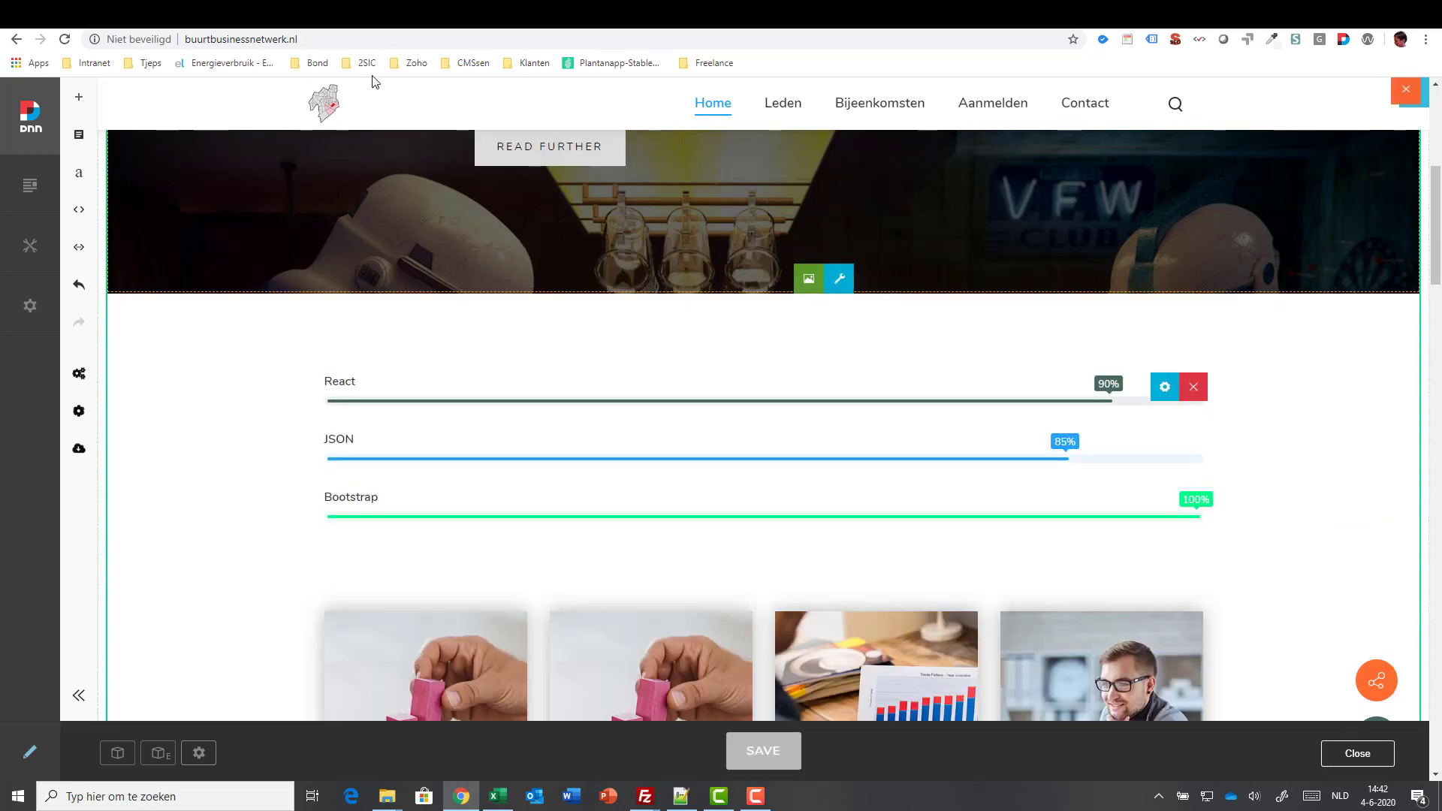
- Tick Enable Compression for the Media Library and the Content Builder in ThemePluginPro's Global Settings
left_click(420, 14)
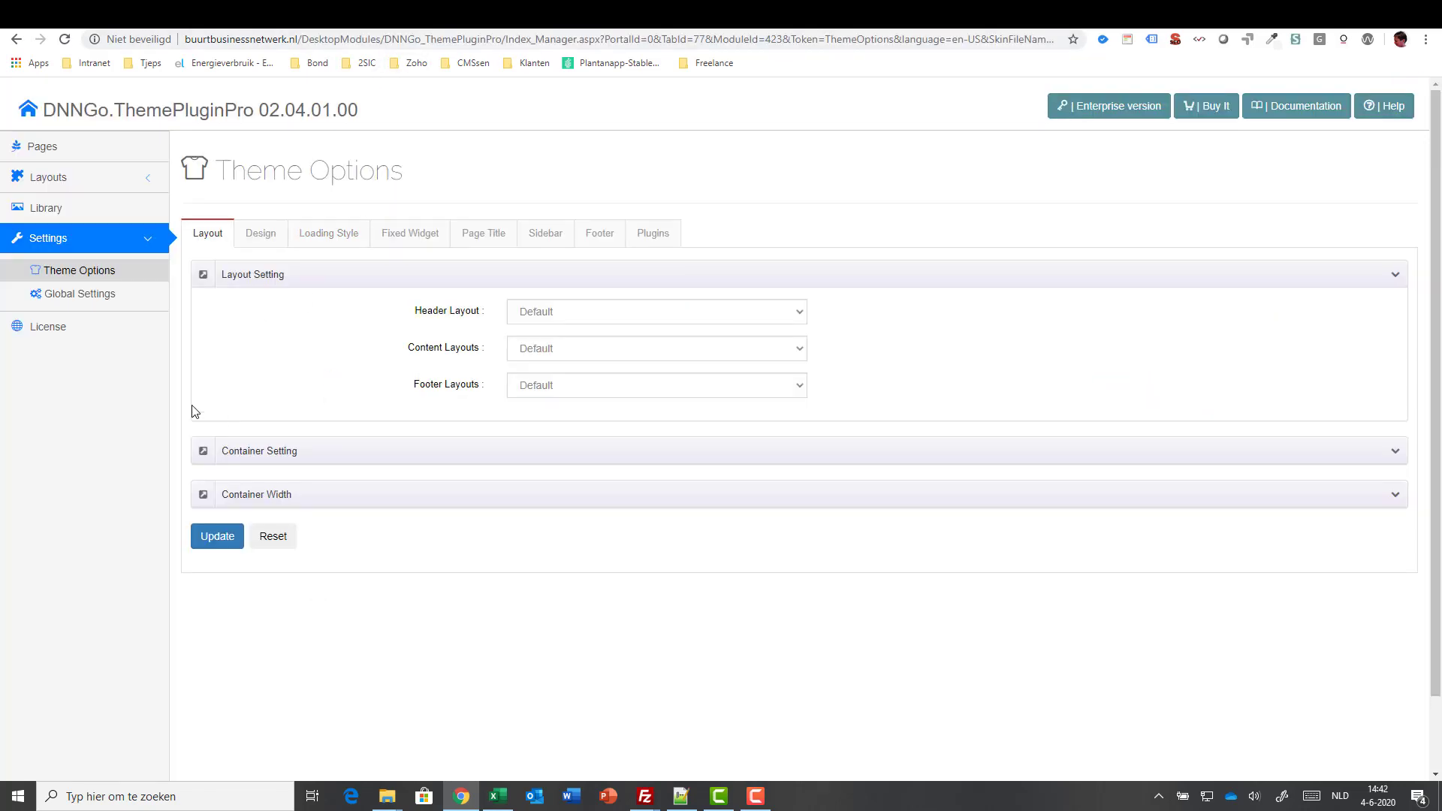
left_click(95, 300)
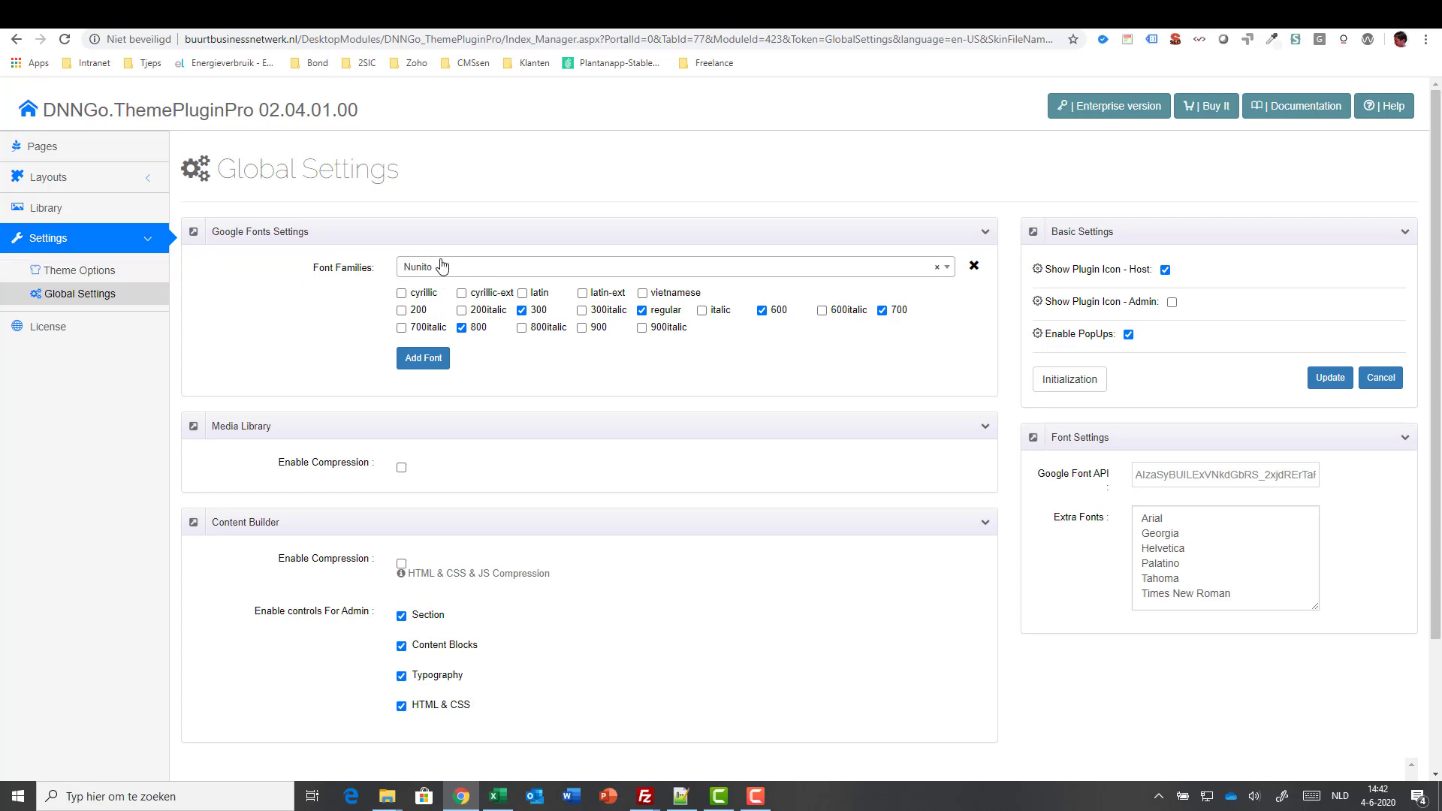
left_click(402, 468)
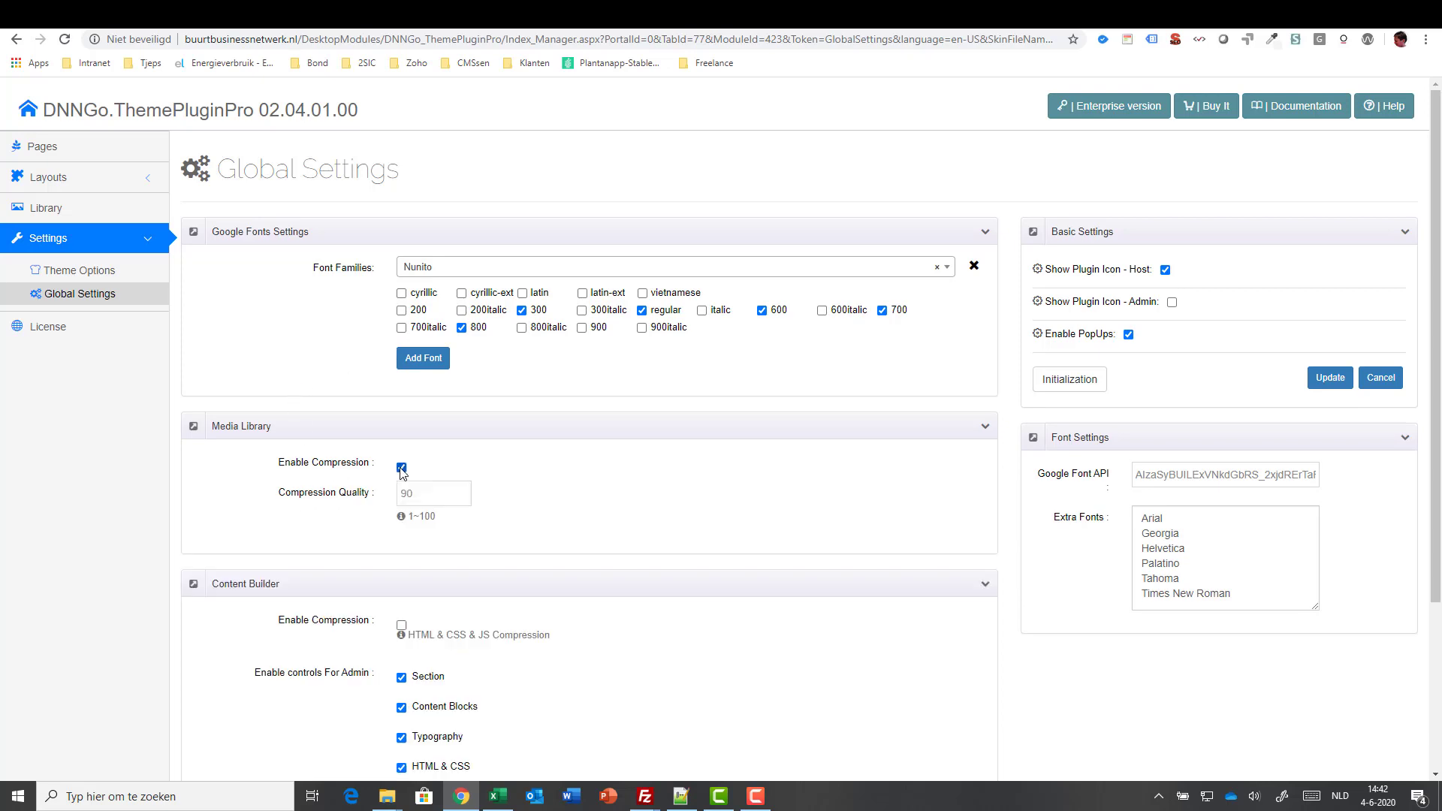
left_click(402, 625)
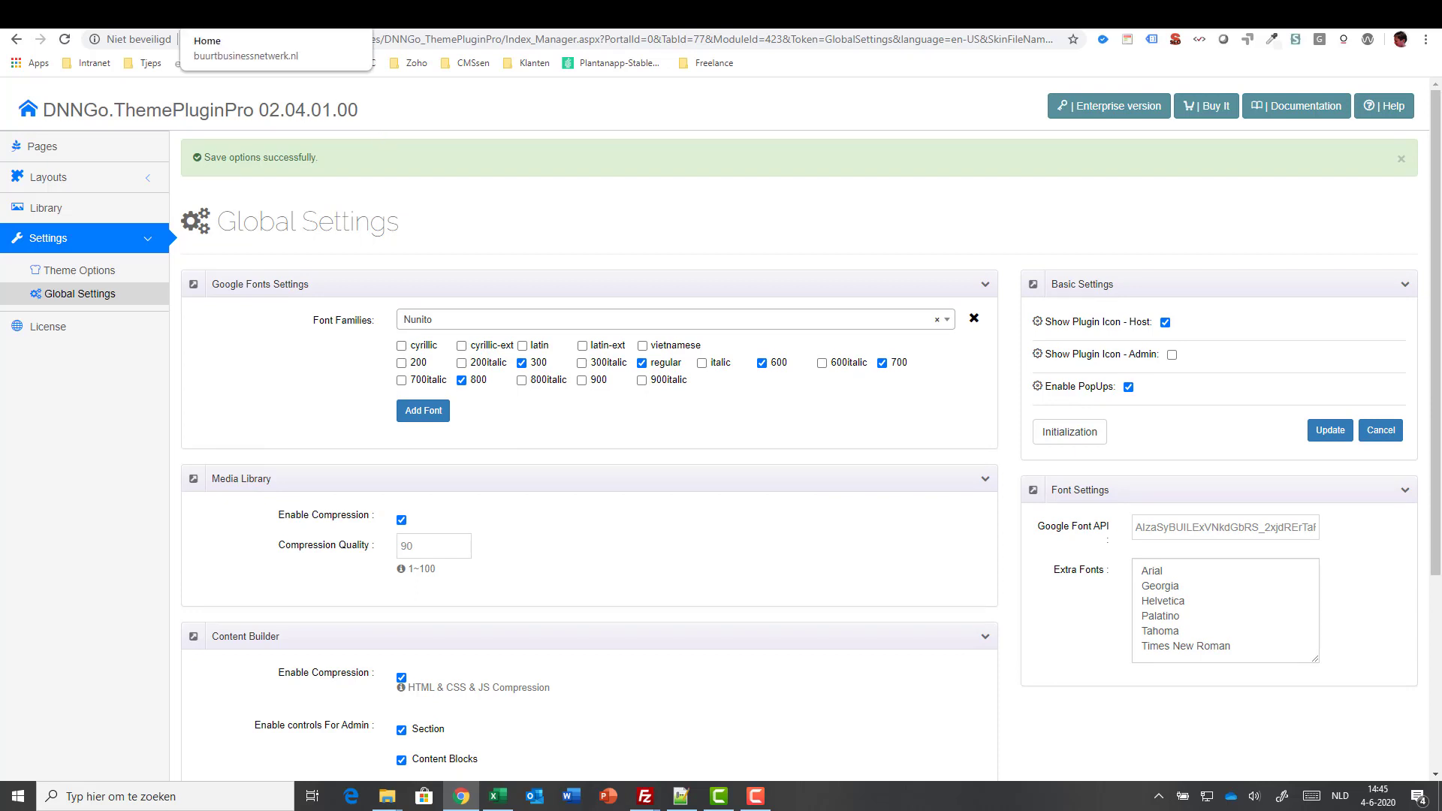
left_click(240, 15)
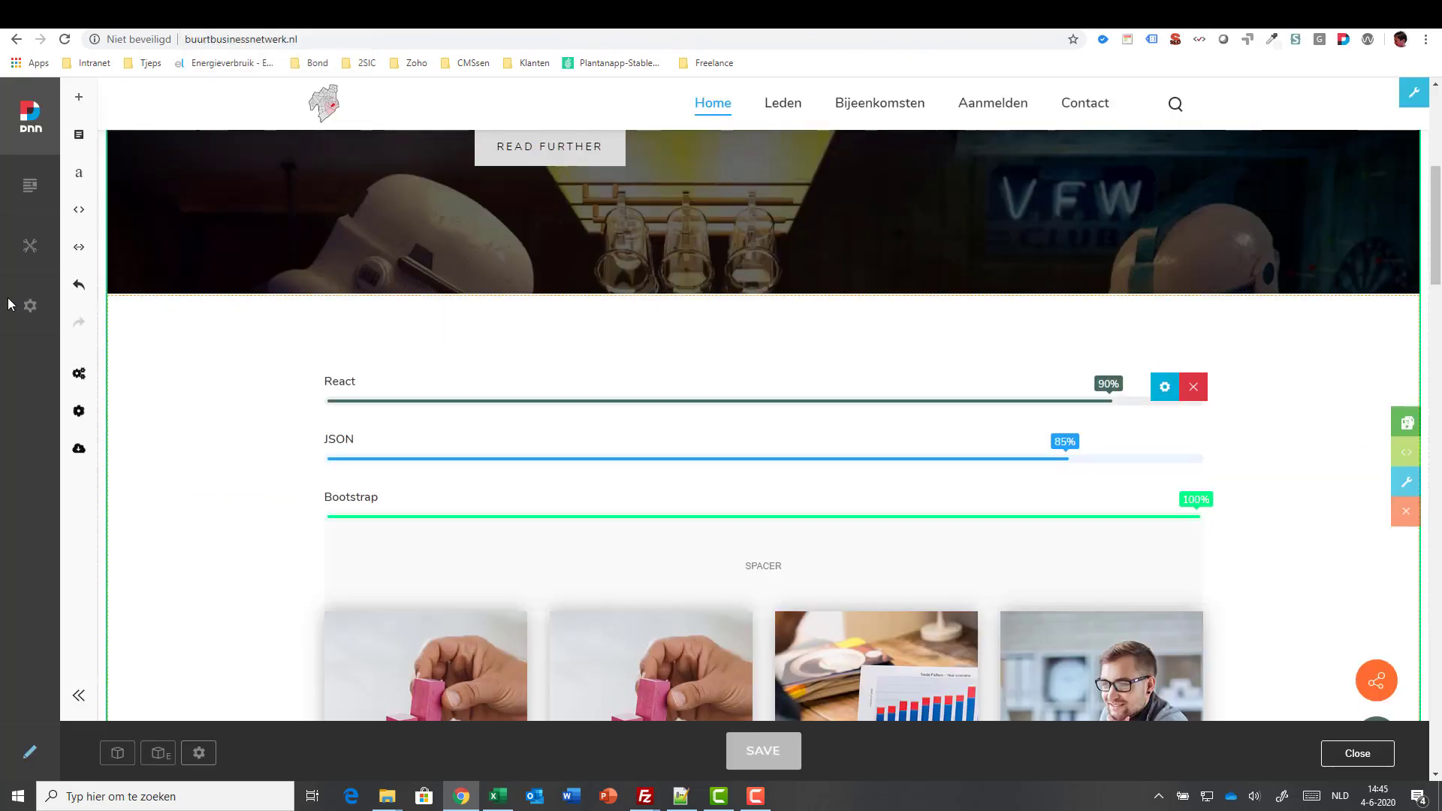
- Load web.config into the Config Manager editor
mouse_move(30, 306)
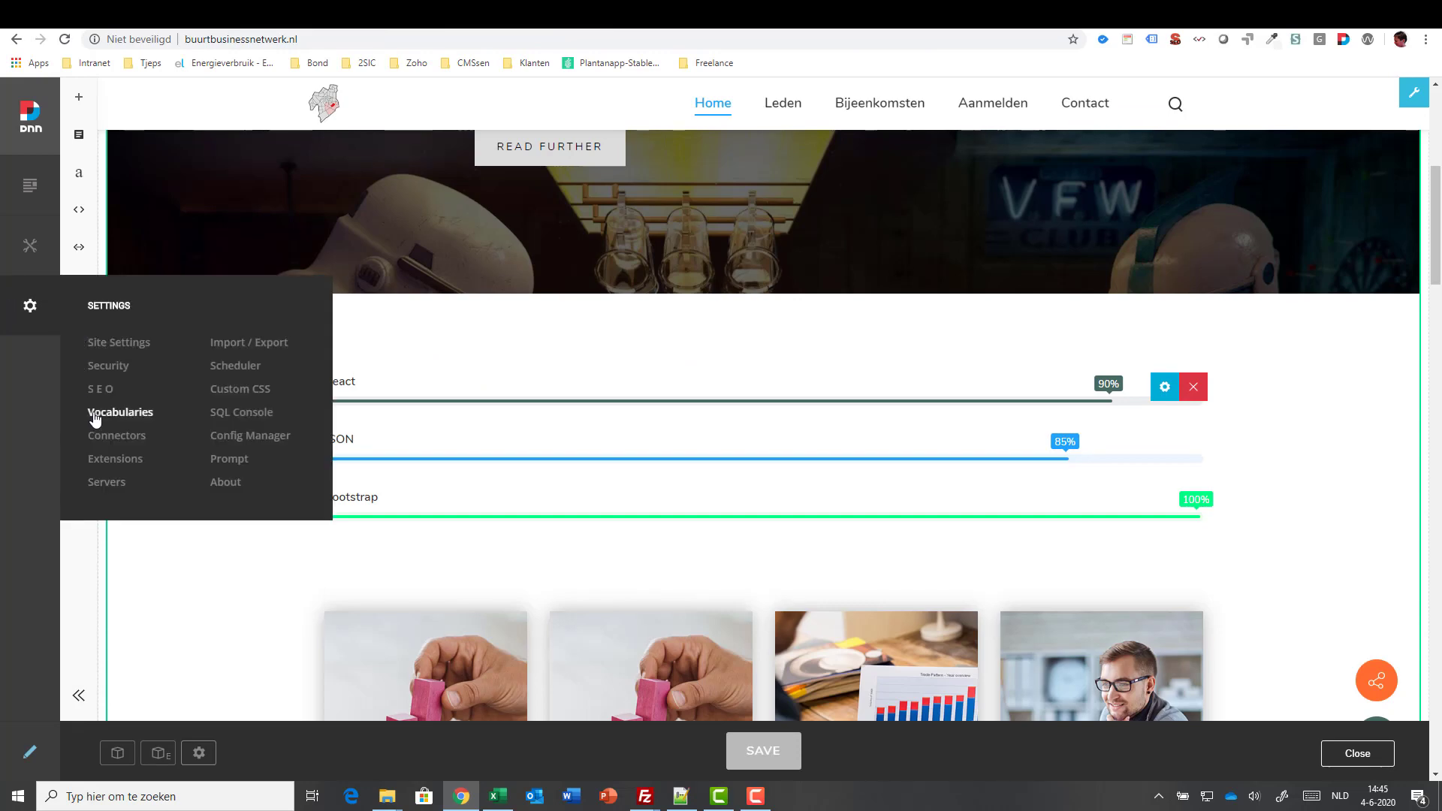
left_click(235, 441)
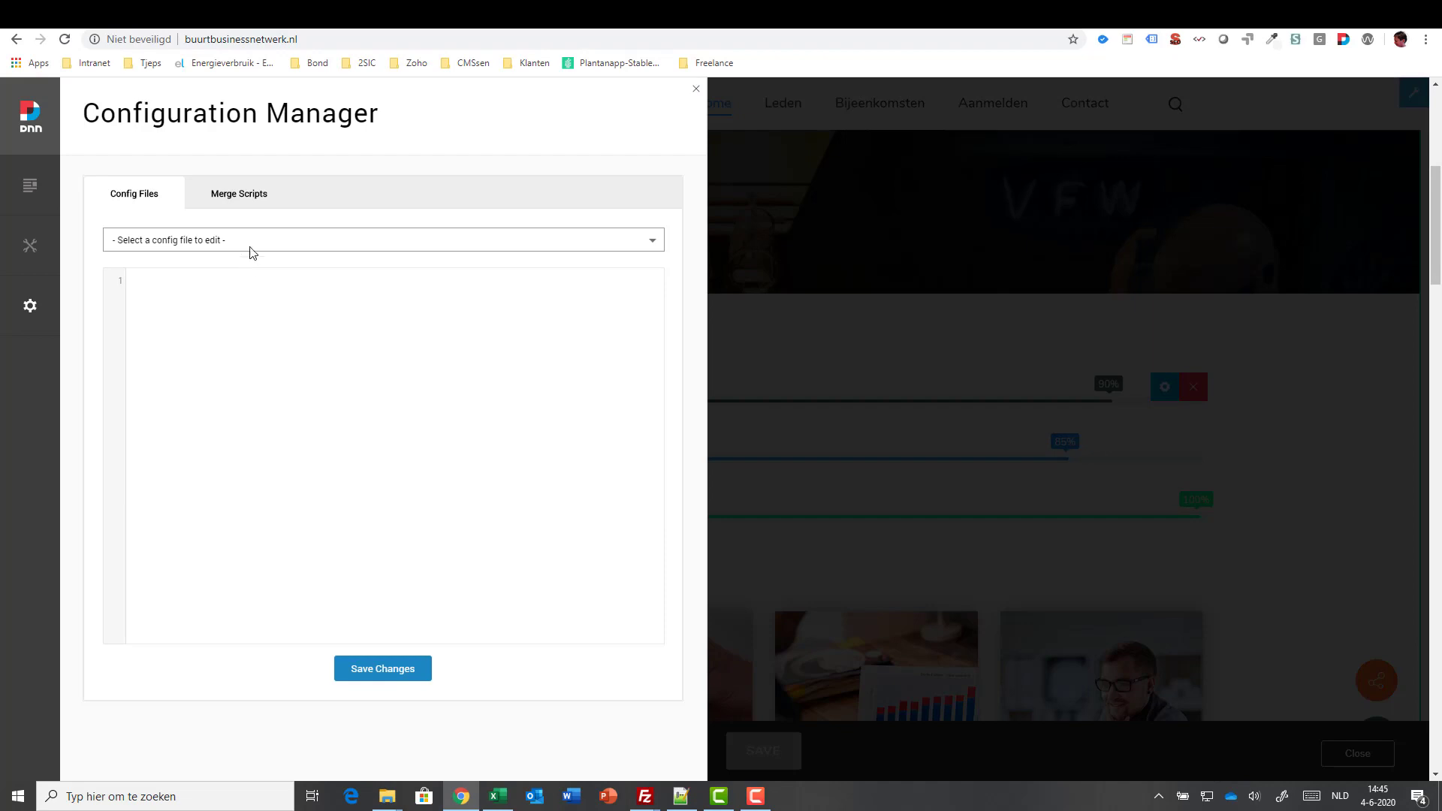
left_click(251, 246)
left_click(209, 411)
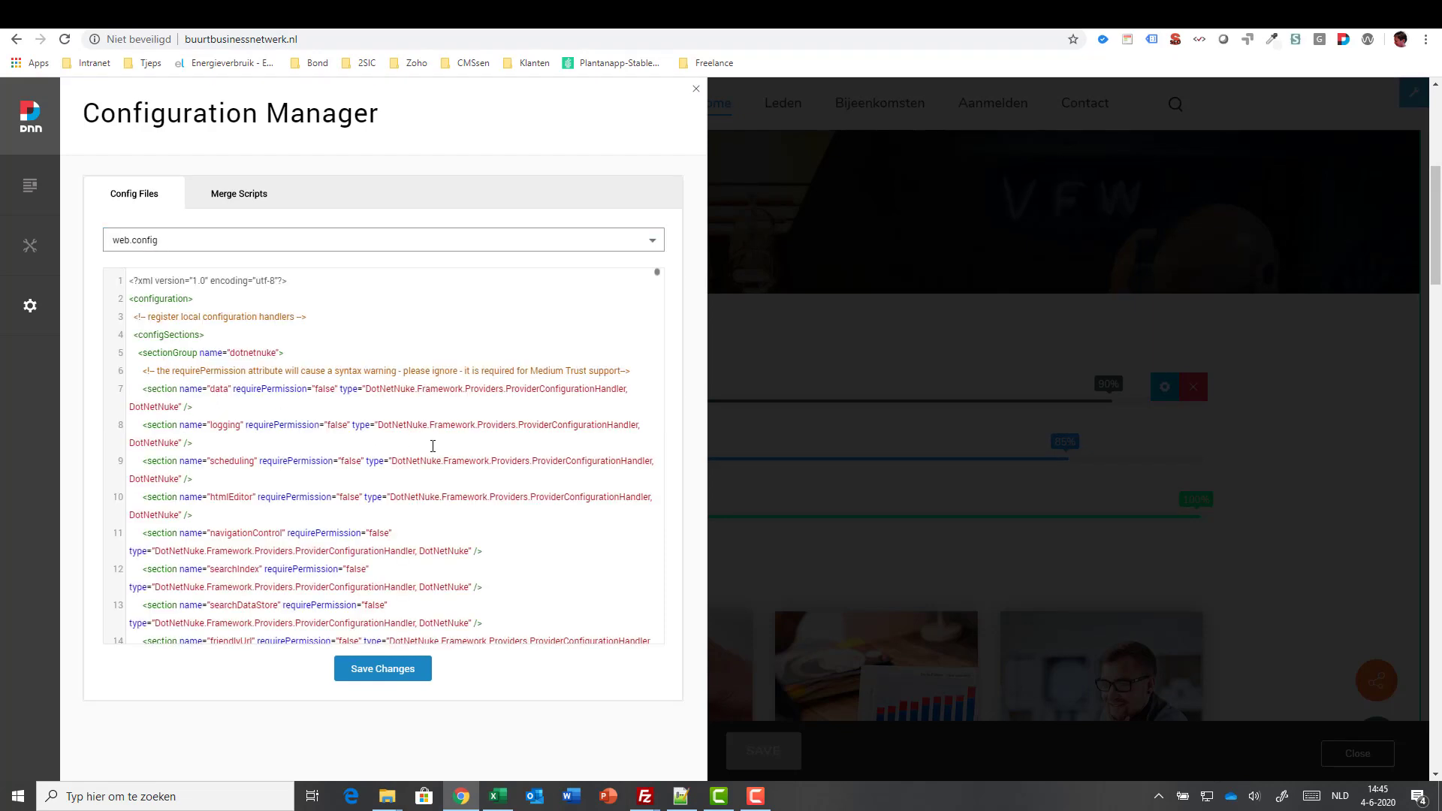
- Scroll to the staticContent MIME mappings and place the caret after the svg remove line
scroll(433, 447, "down", 10)
scroll(433, 446, "down", 5)
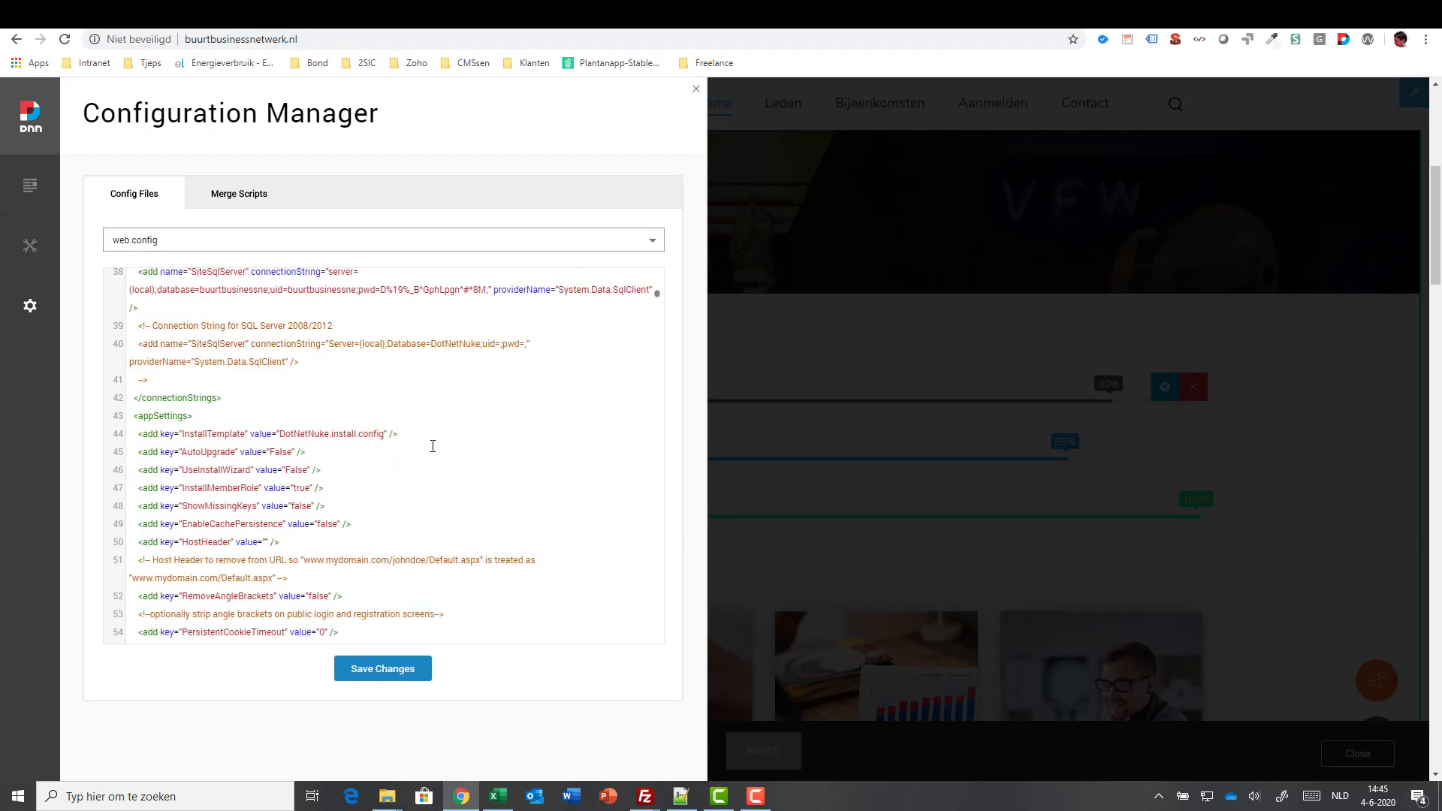
scroll(433, 446, "down", 8)
scroll(433, 447, "down", 4)
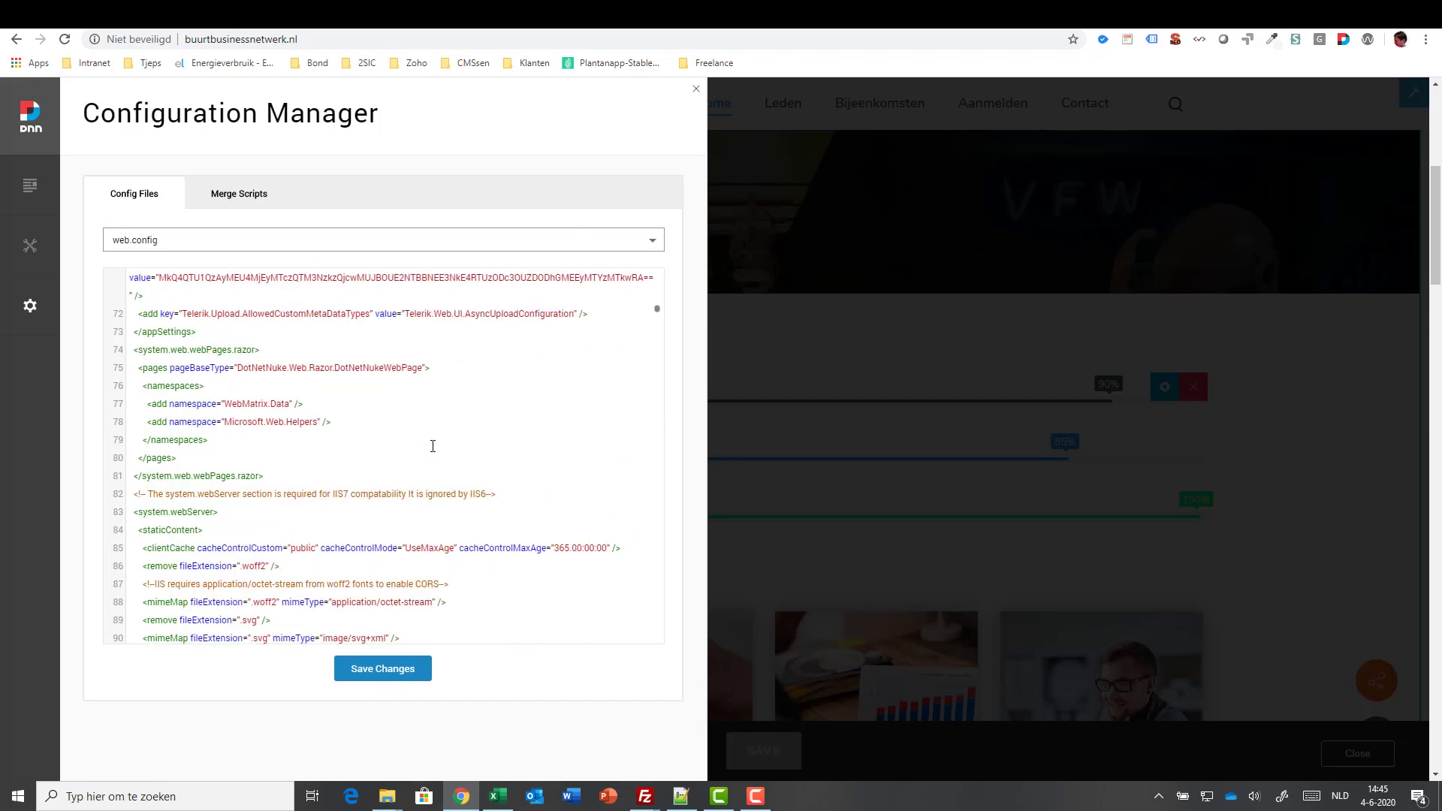
scroll(433, 447, "down", 2)
left_click(269, 543)
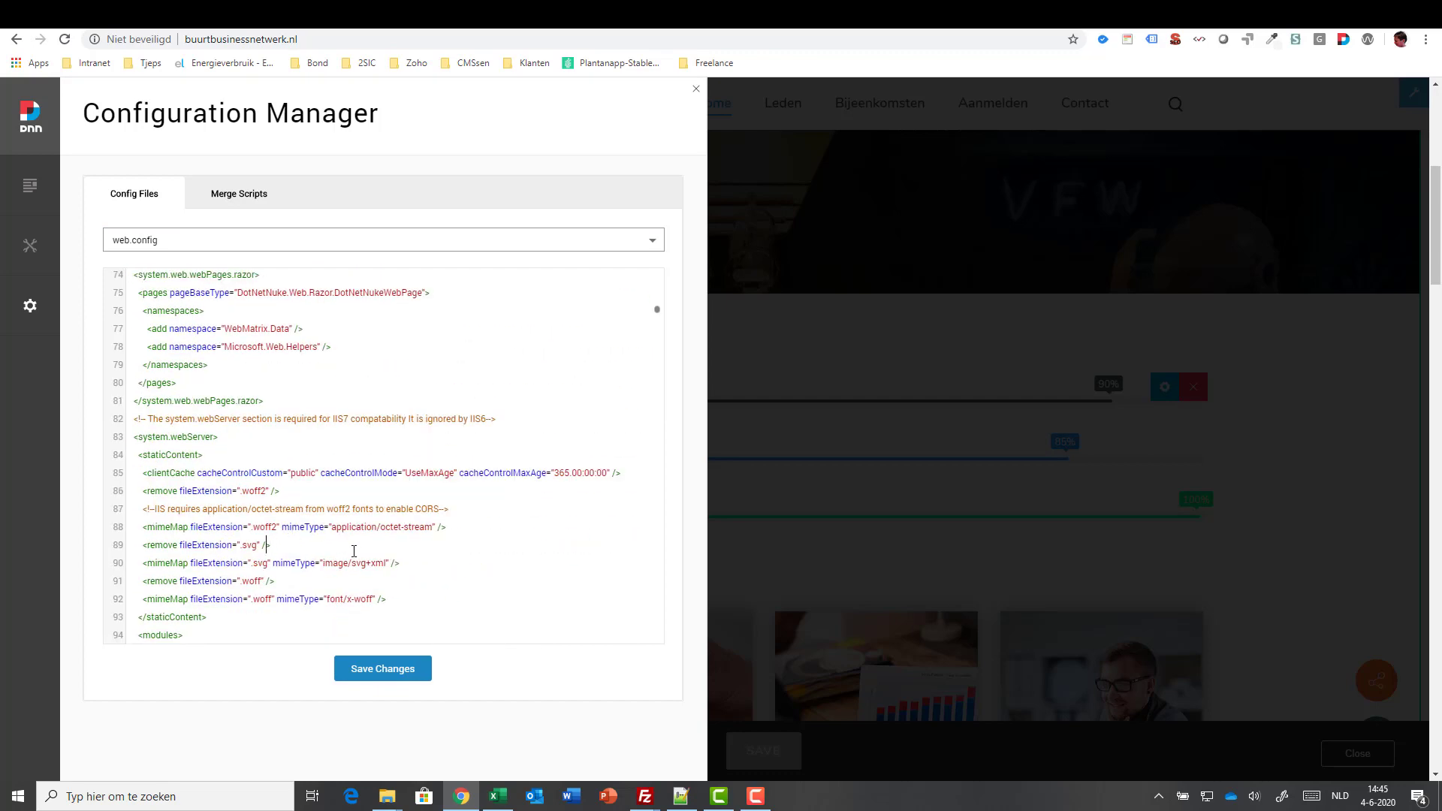
scroll(397, 538, "down", 1)
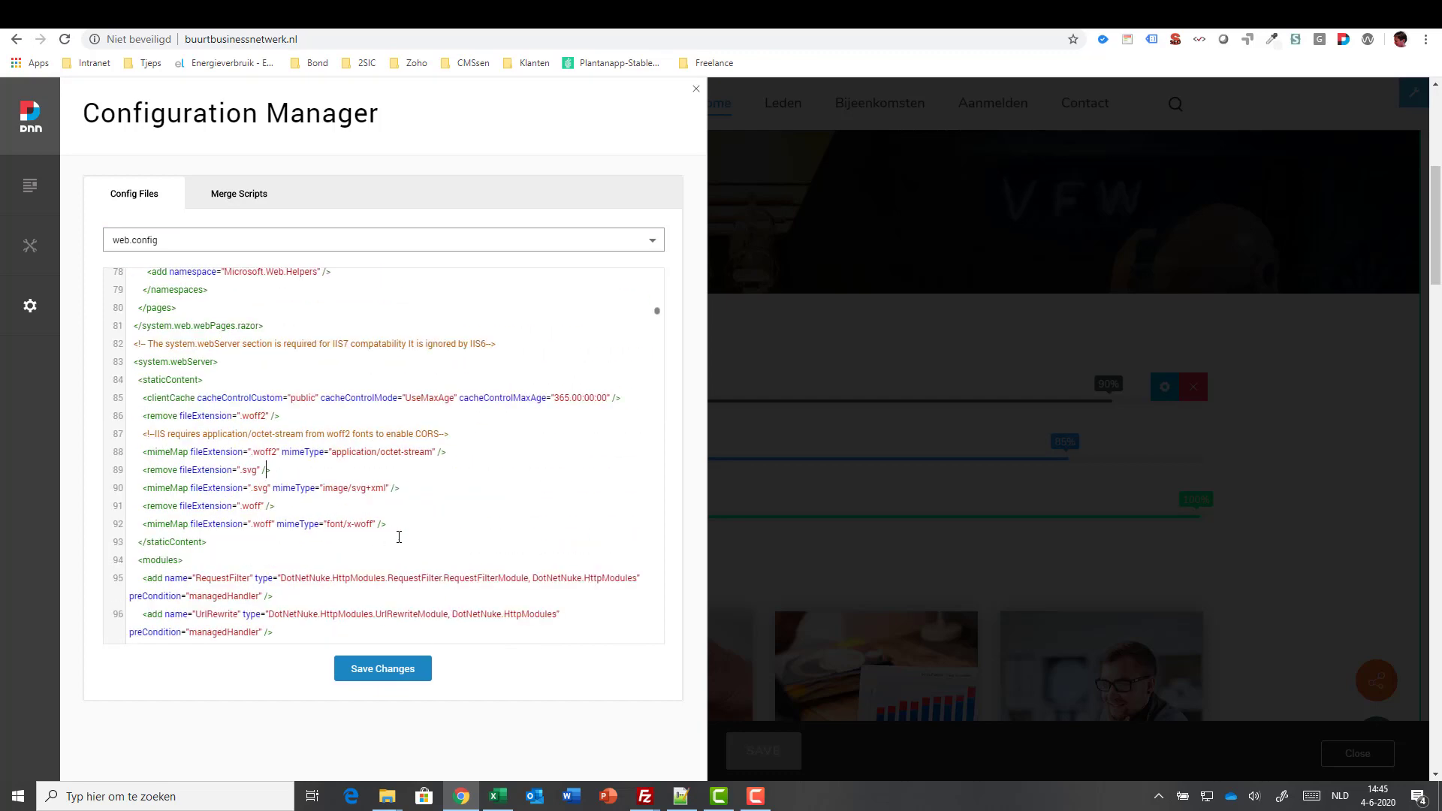
left_click(755, 797)
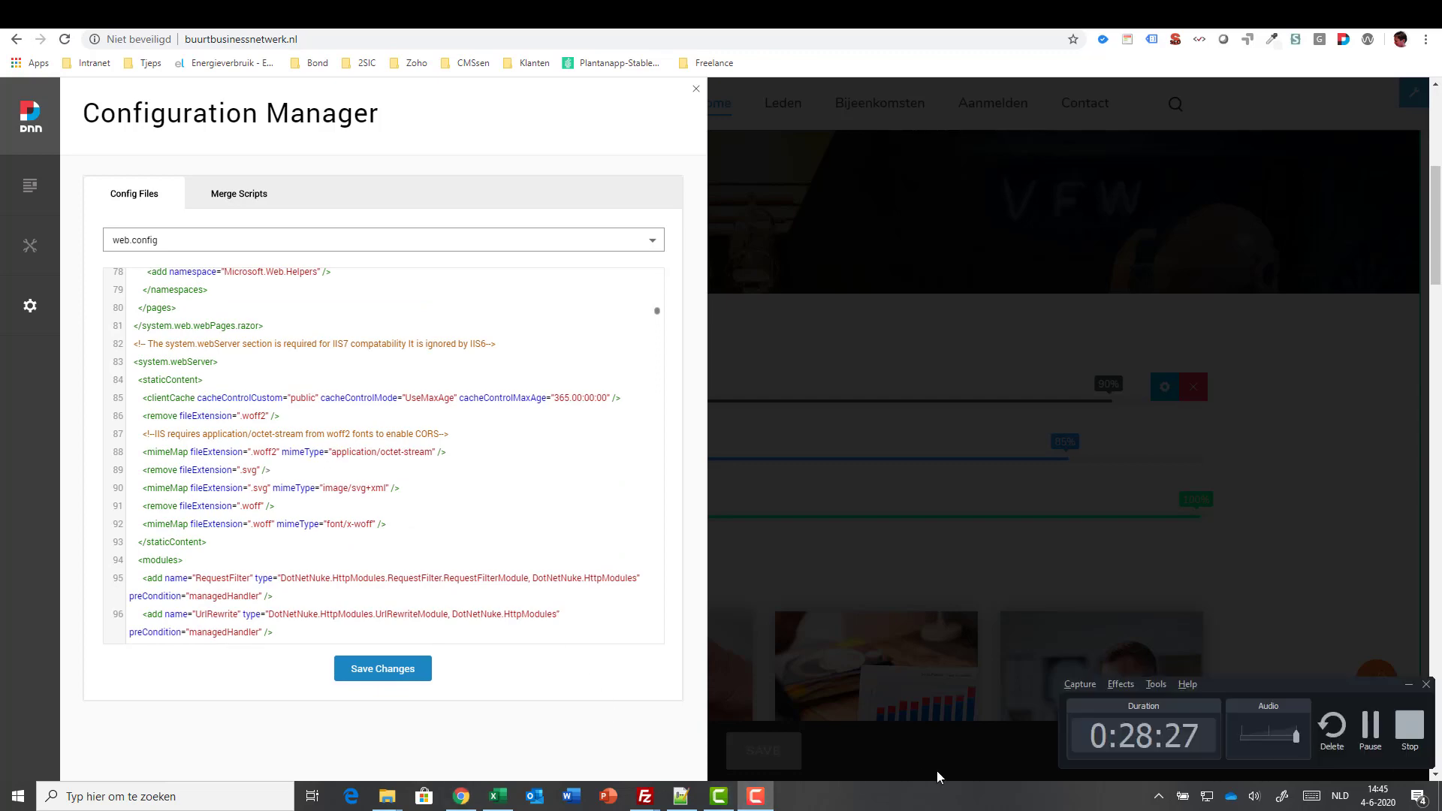
left_click(1384, 748)
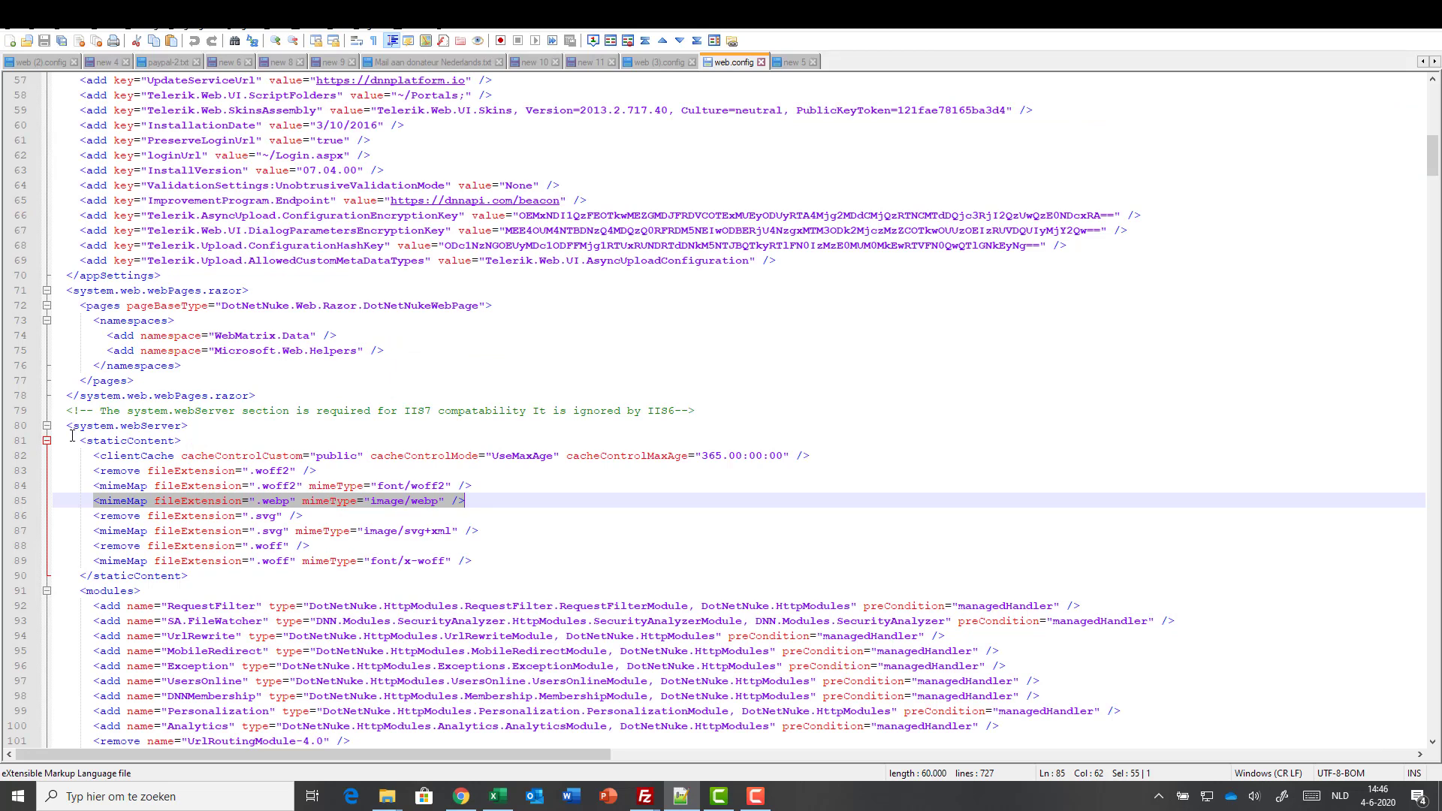
- Select the <mimeMap fileExtension=".webp" mimeType="image/webp" /> line in Notepad++
left_click(403, 501)
left_click_drag(93, 501, 476, 498)
left_click(756, 796)
left_click(1371, 744)
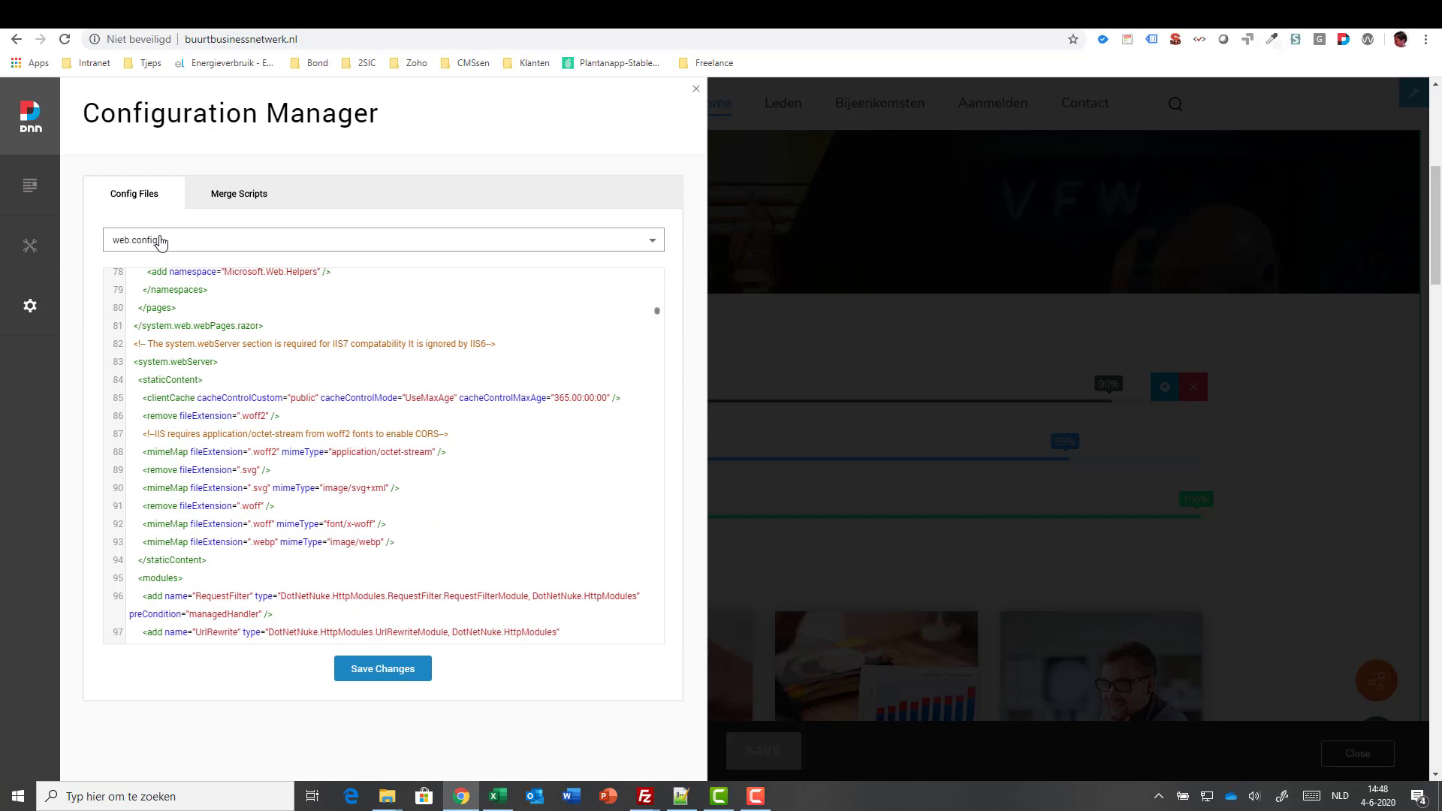
- Save web.config with the .webp mapping, confirm with Yes, and close the Configuration Manager
left_click(370, 669)
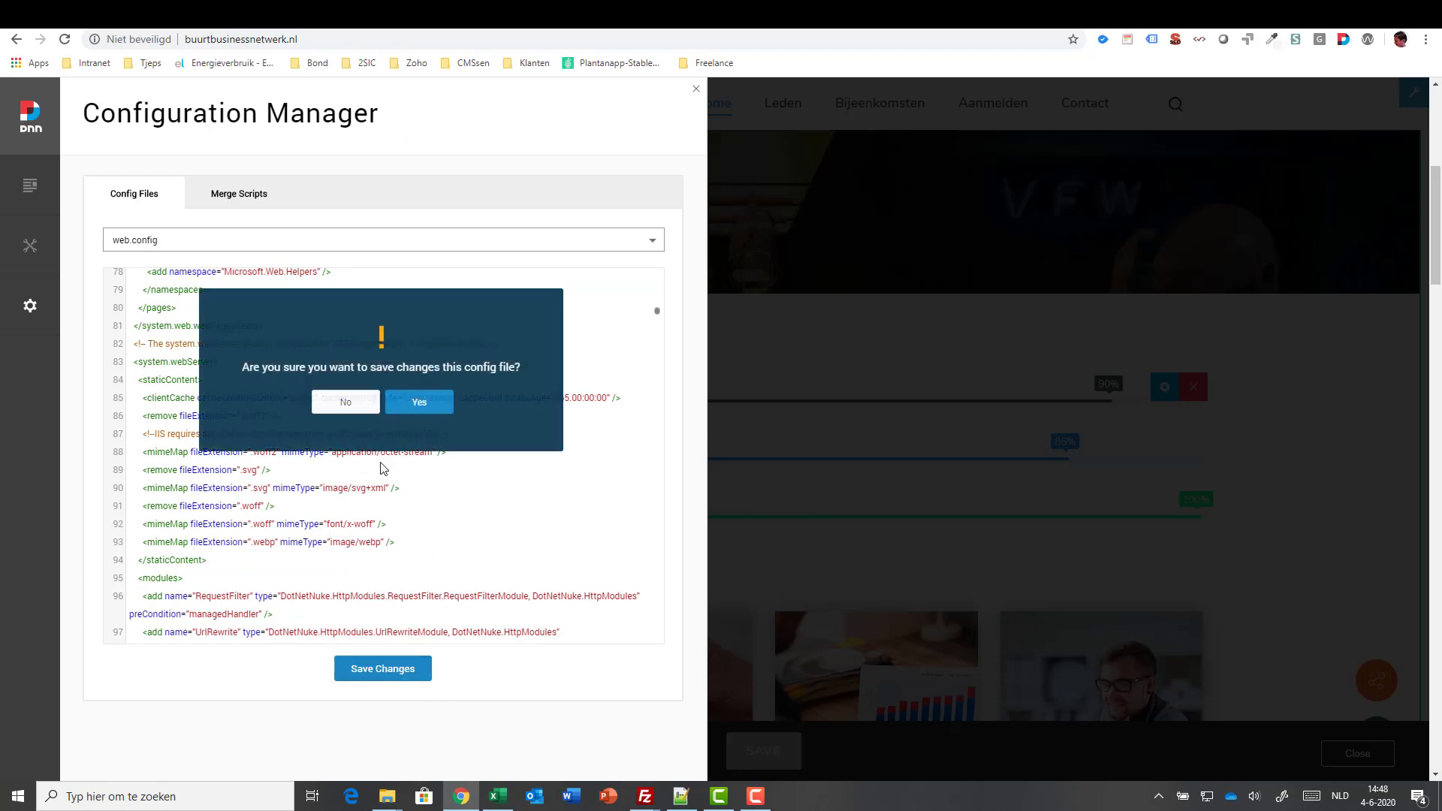
left_click(419, 402)
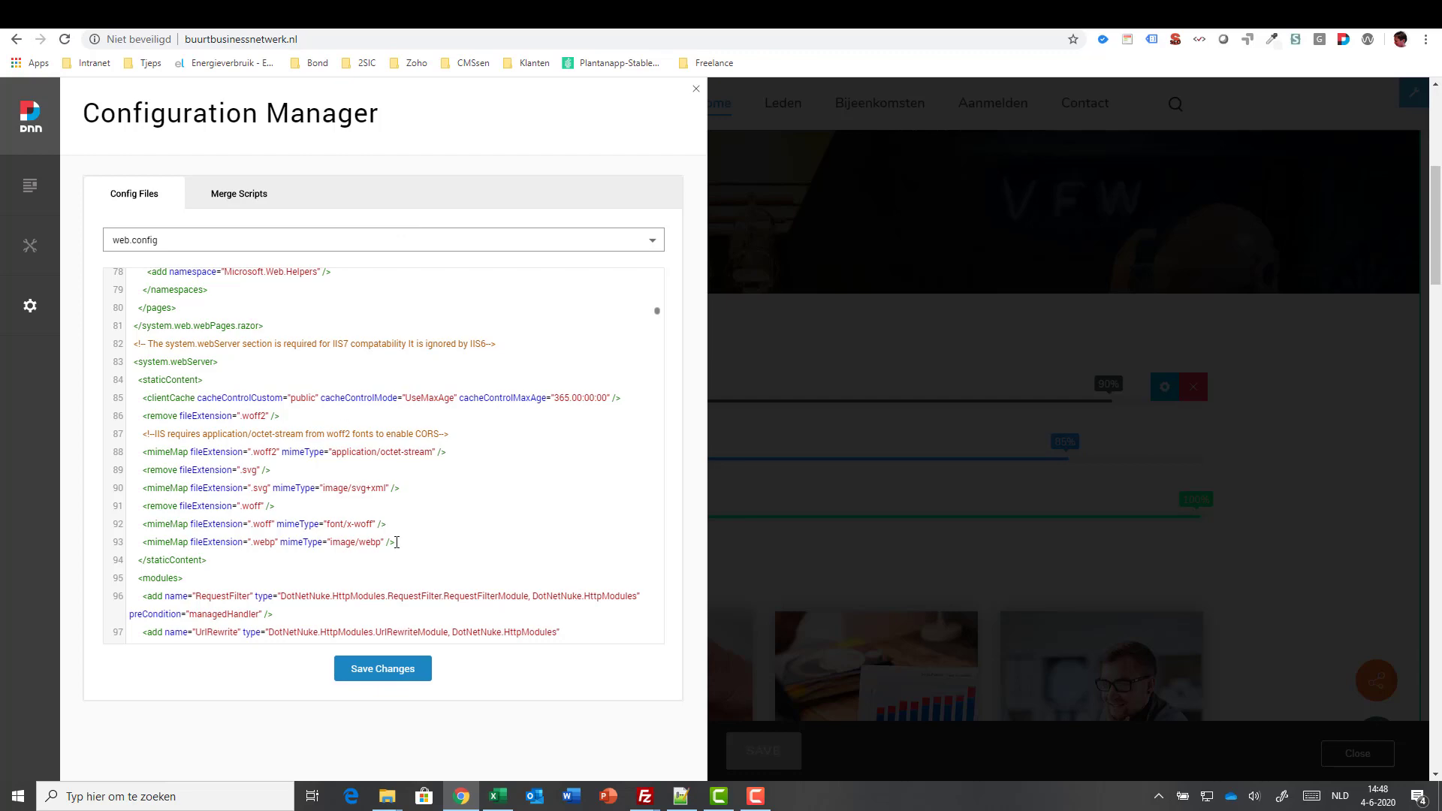
left_click(695, 89)
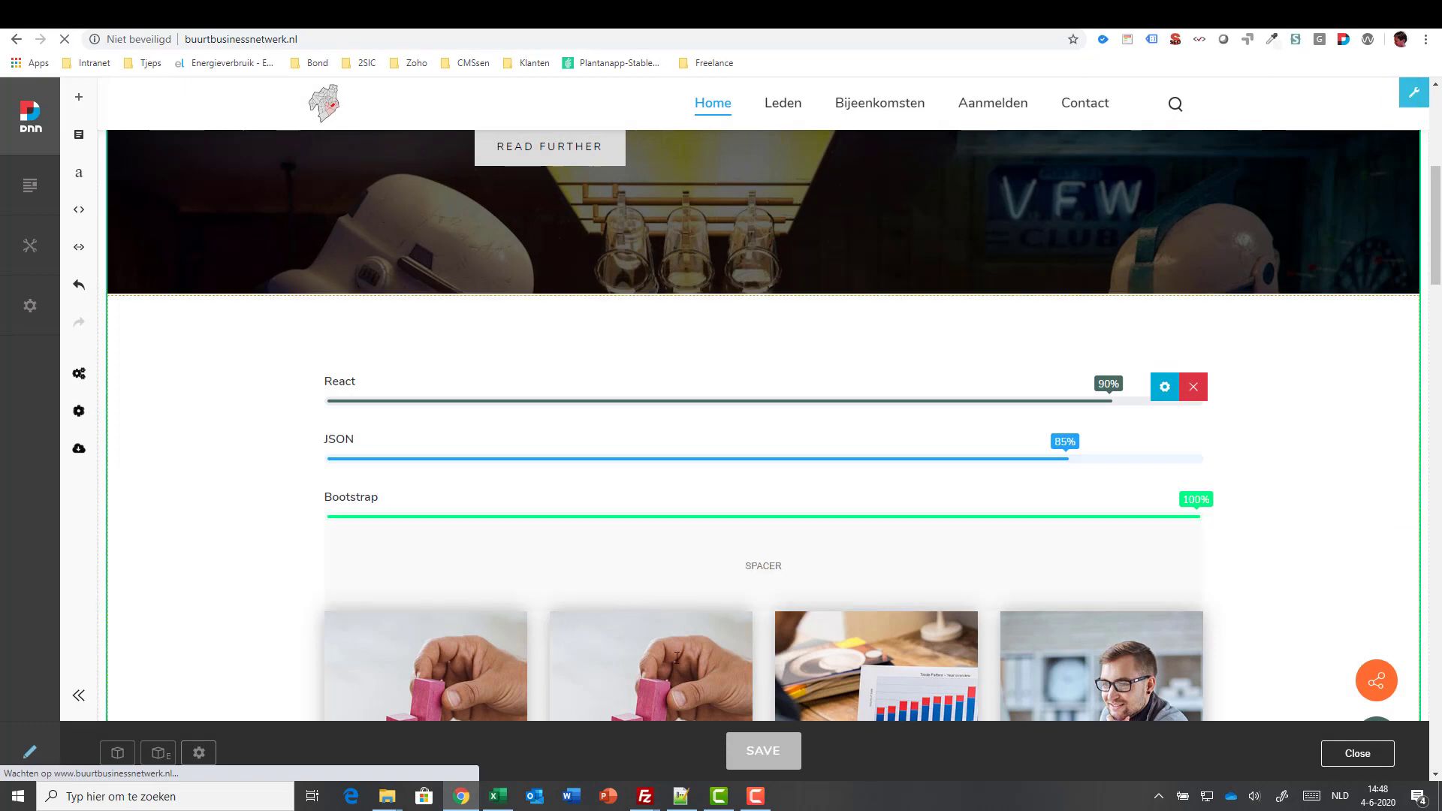
left_click(755, 796)
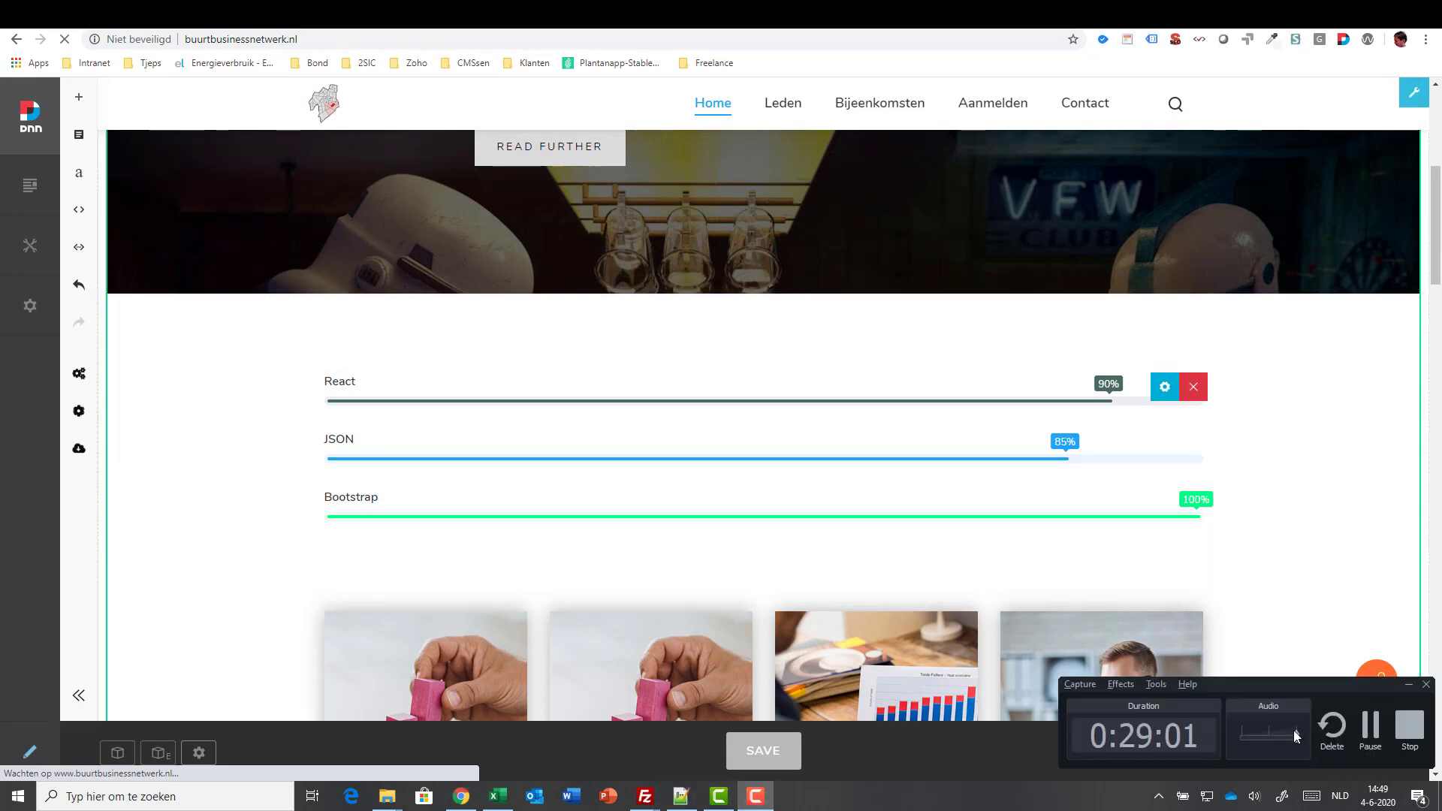
left_click(1370, 724)
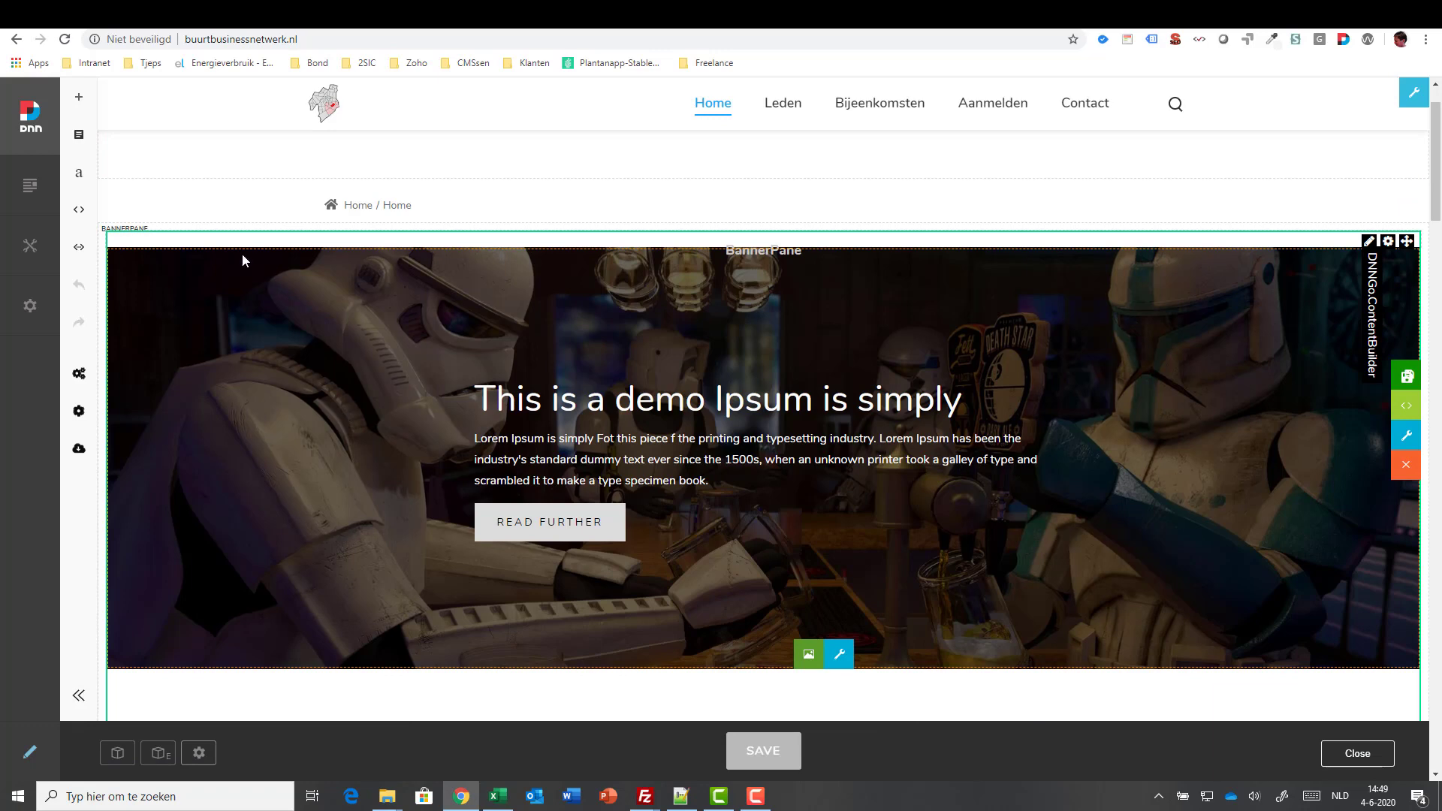
- Change the .progressbar01 .loadlist .bar span font-size from 13px to 23px in the section CSS
left_click(80, 212)
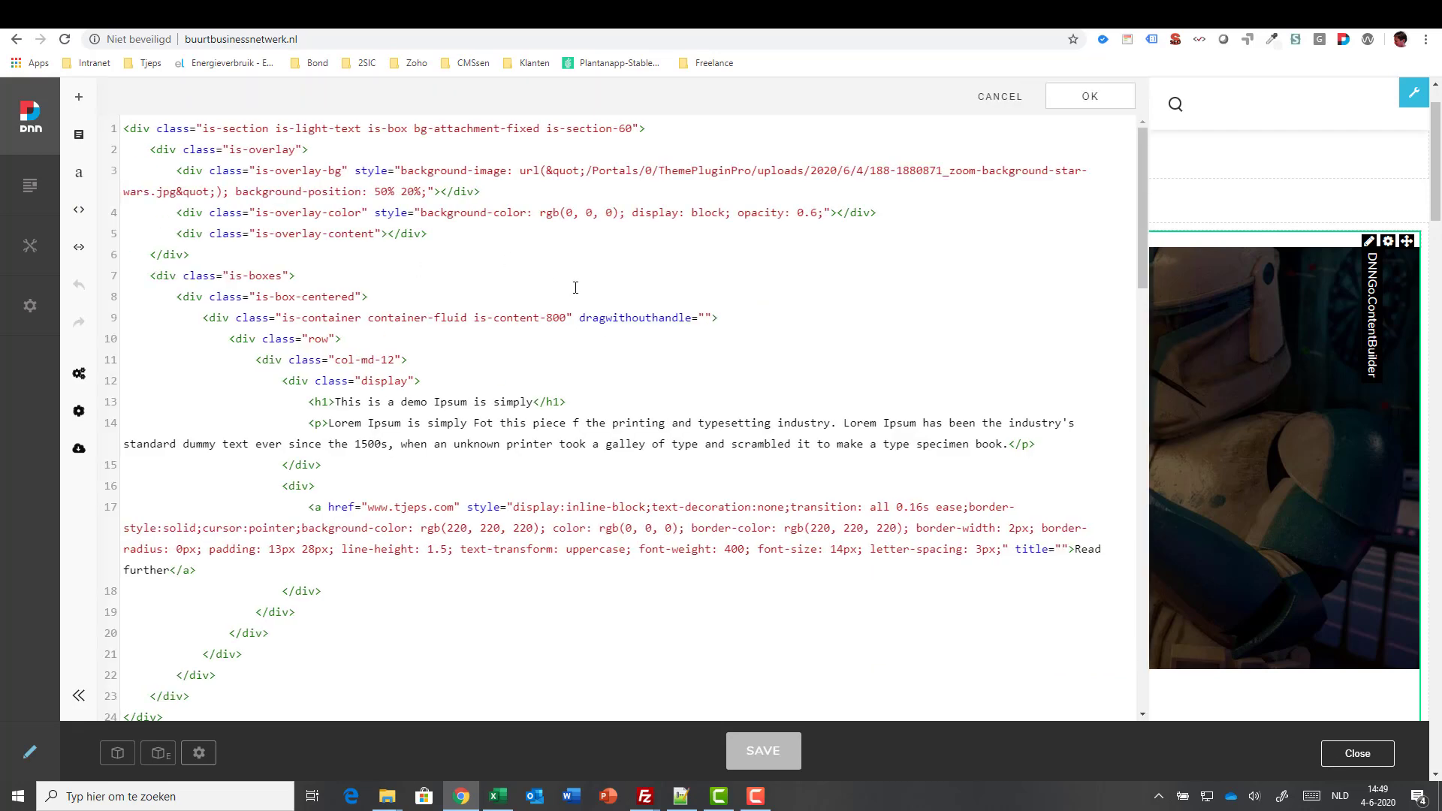
left_click(79, 247)
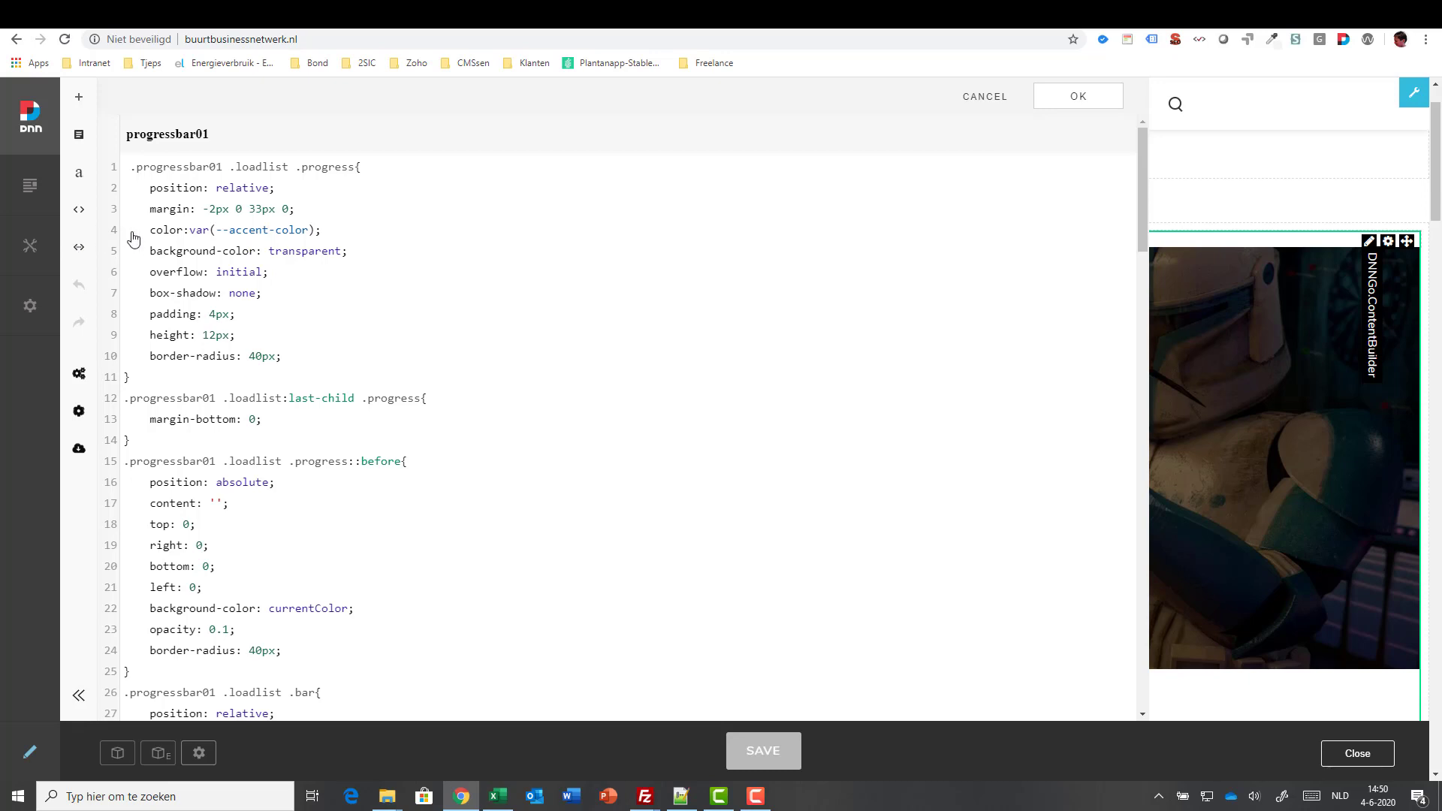
left_click(181, 187)
left_click(262, 357)
scroll(412, 336, "down", 20)
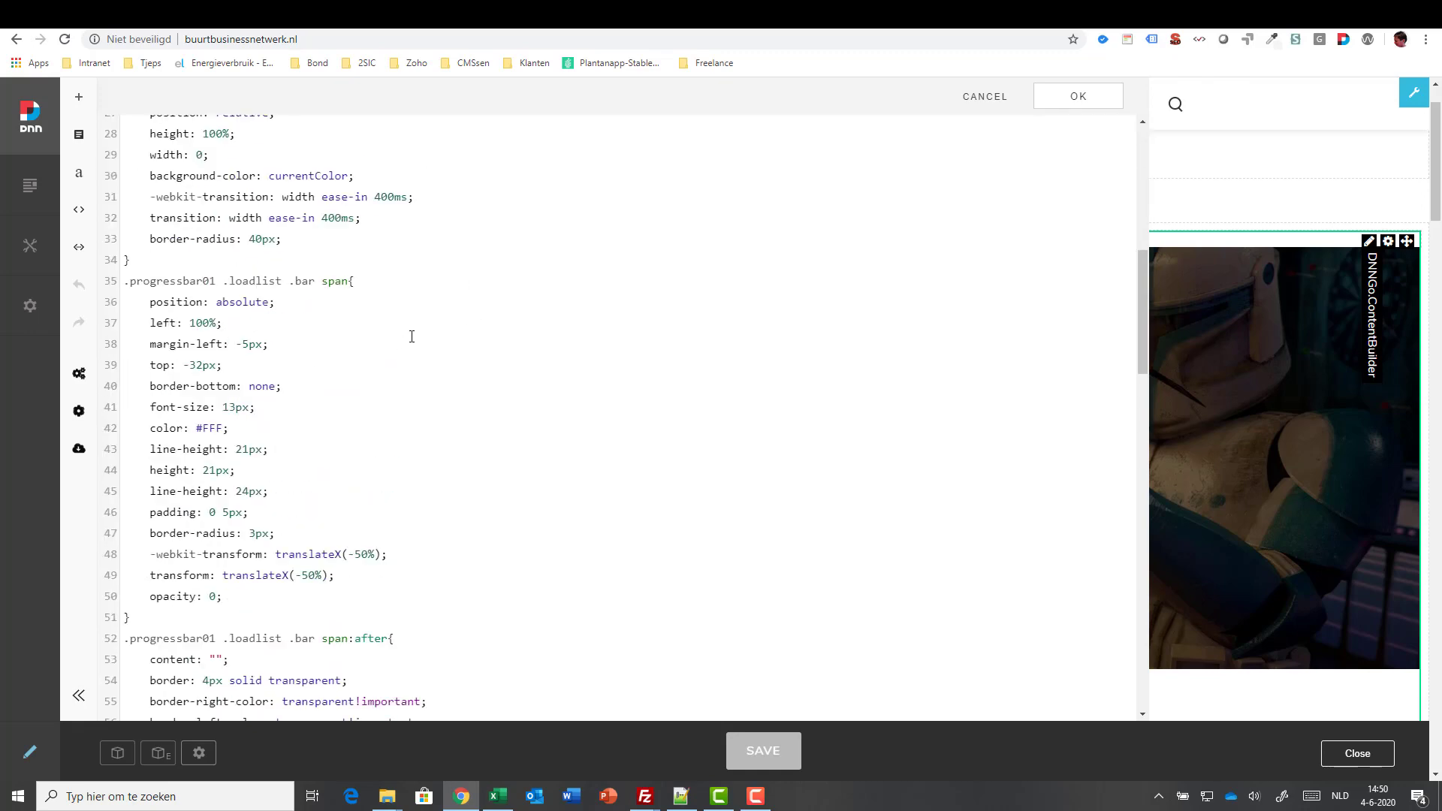
scroll(412, 336, "down", 10)
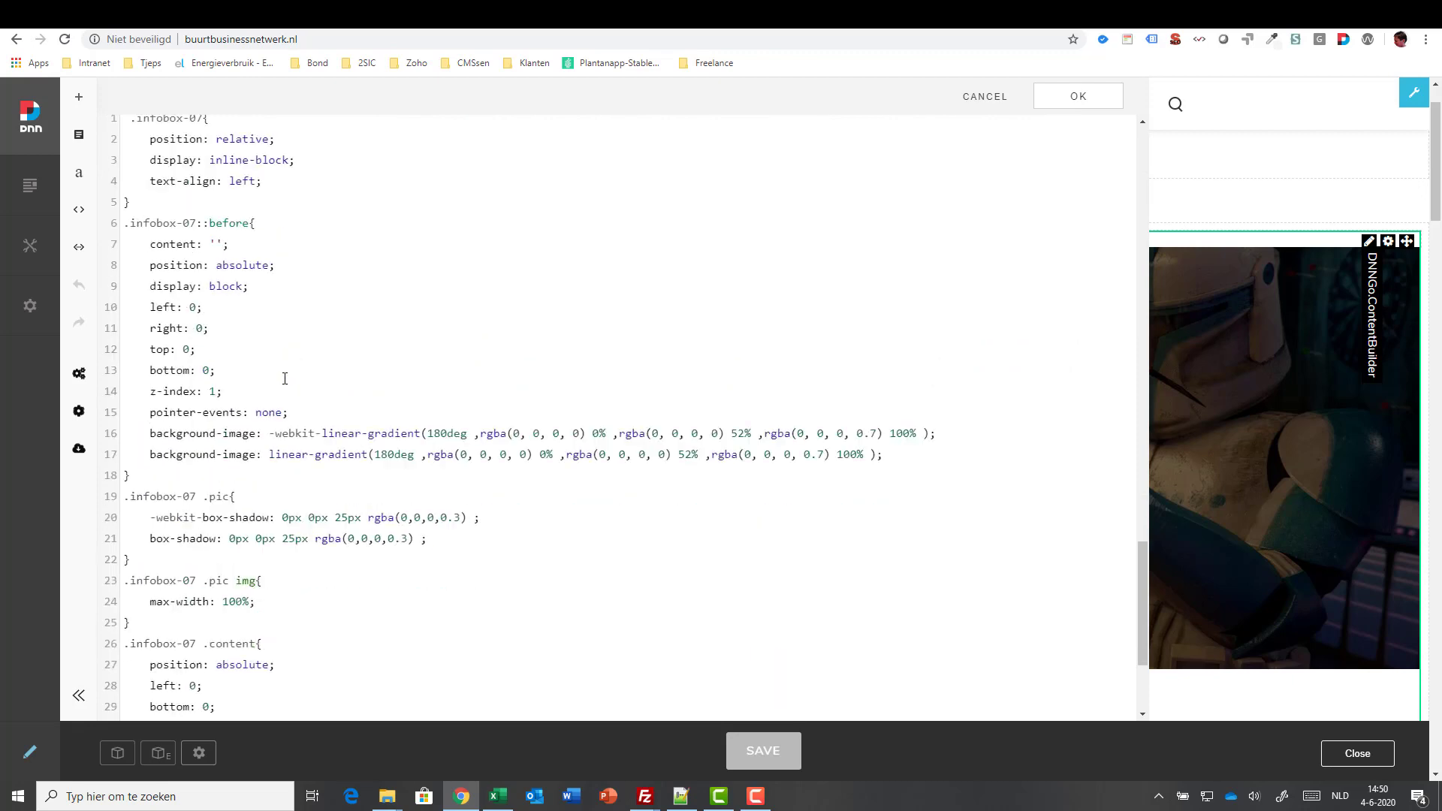
scroll(285, 378, "up", 15)
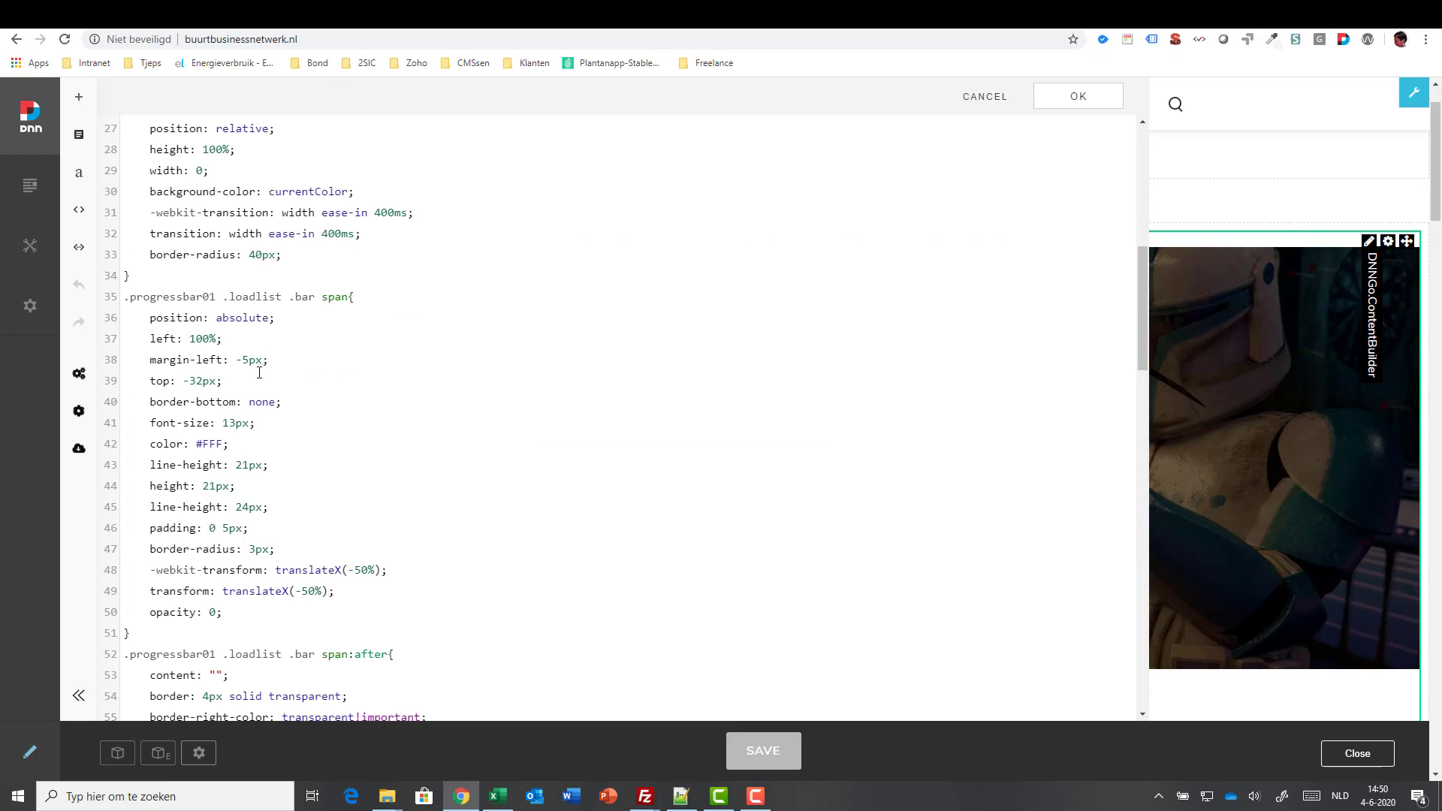
left_click(230, 420)
key("Delete")
type("2")
- Apply the CSS edit and scroll down to the React, JSON and Bootstrap bars' larger labels
left_click(1079, 96)
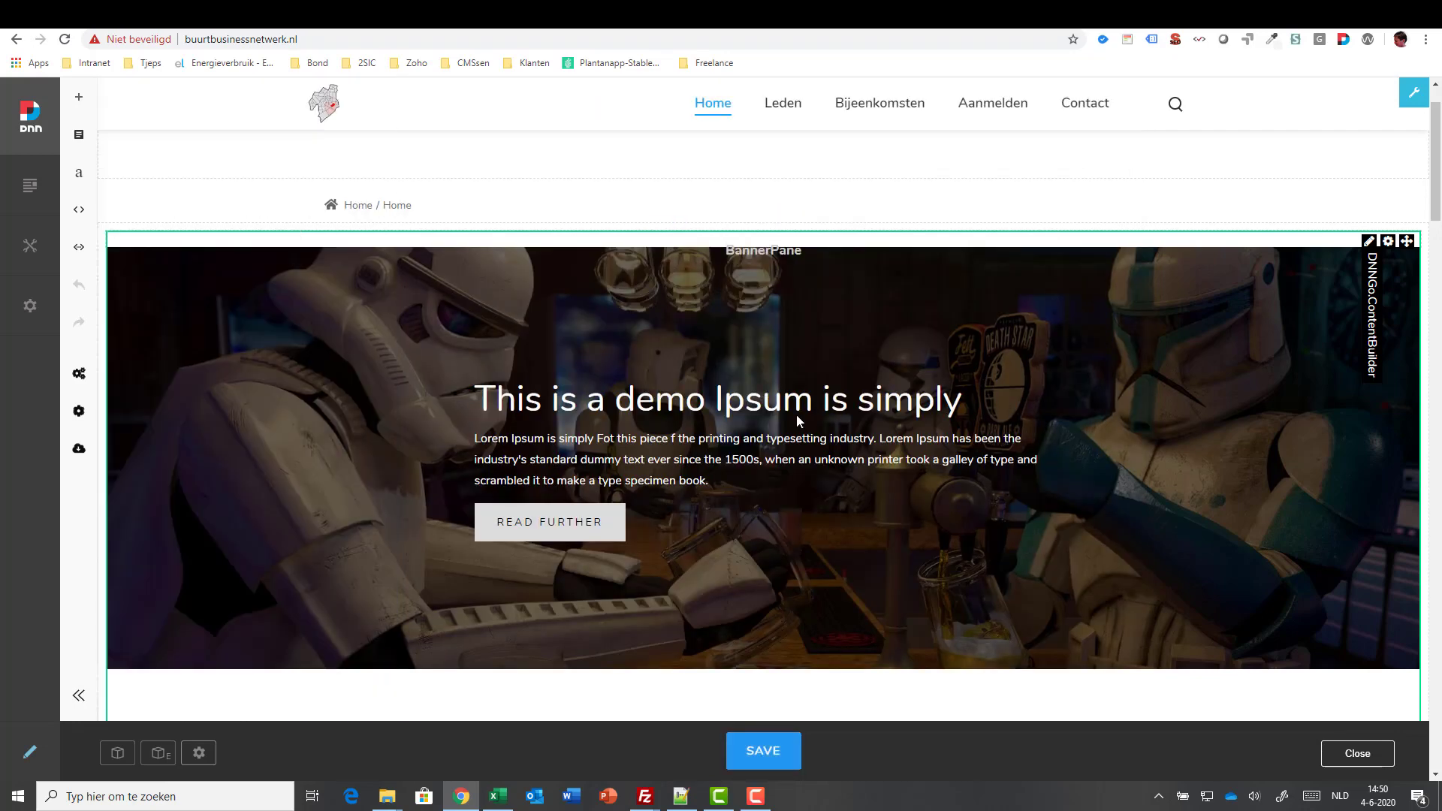
scroll(902, 475, "down", 6)
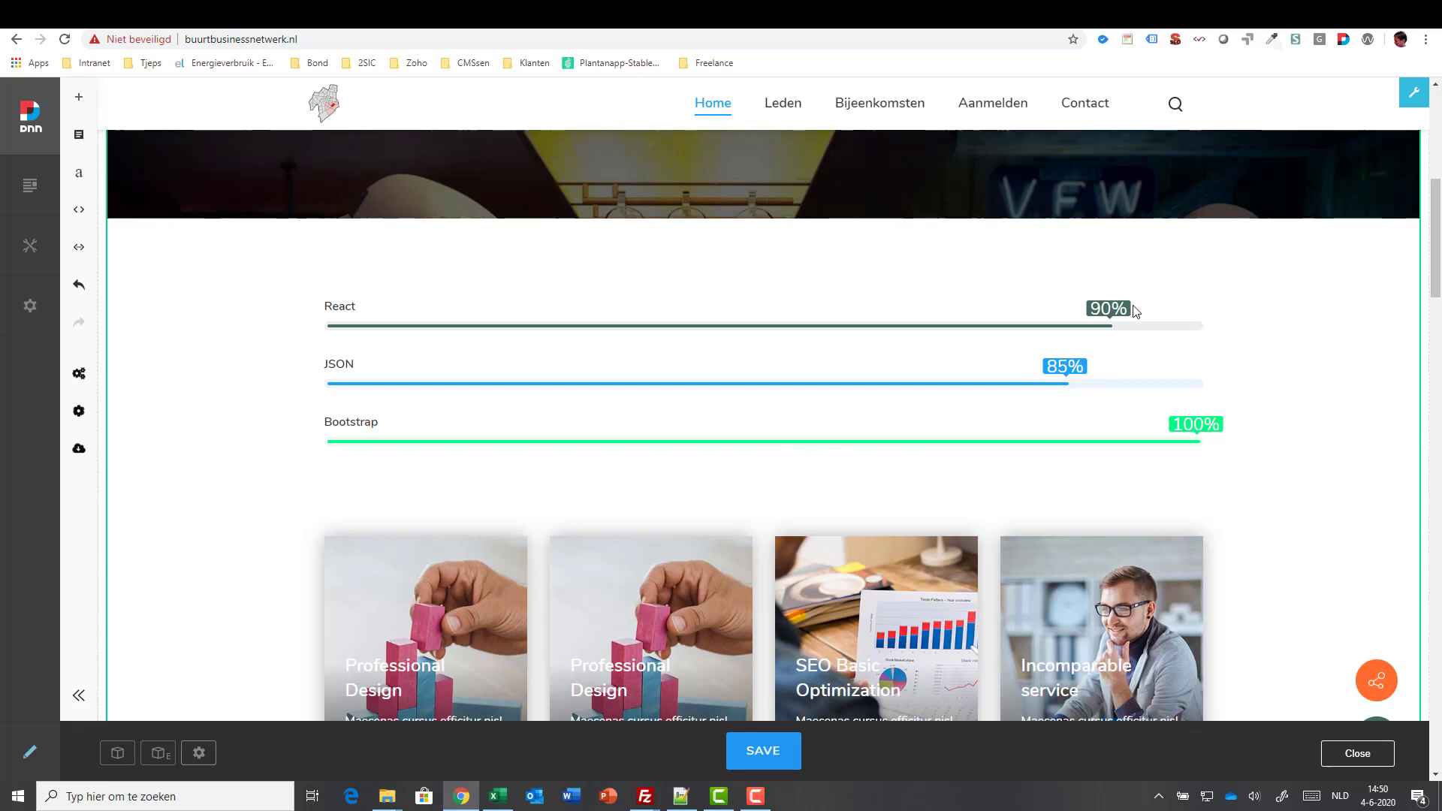